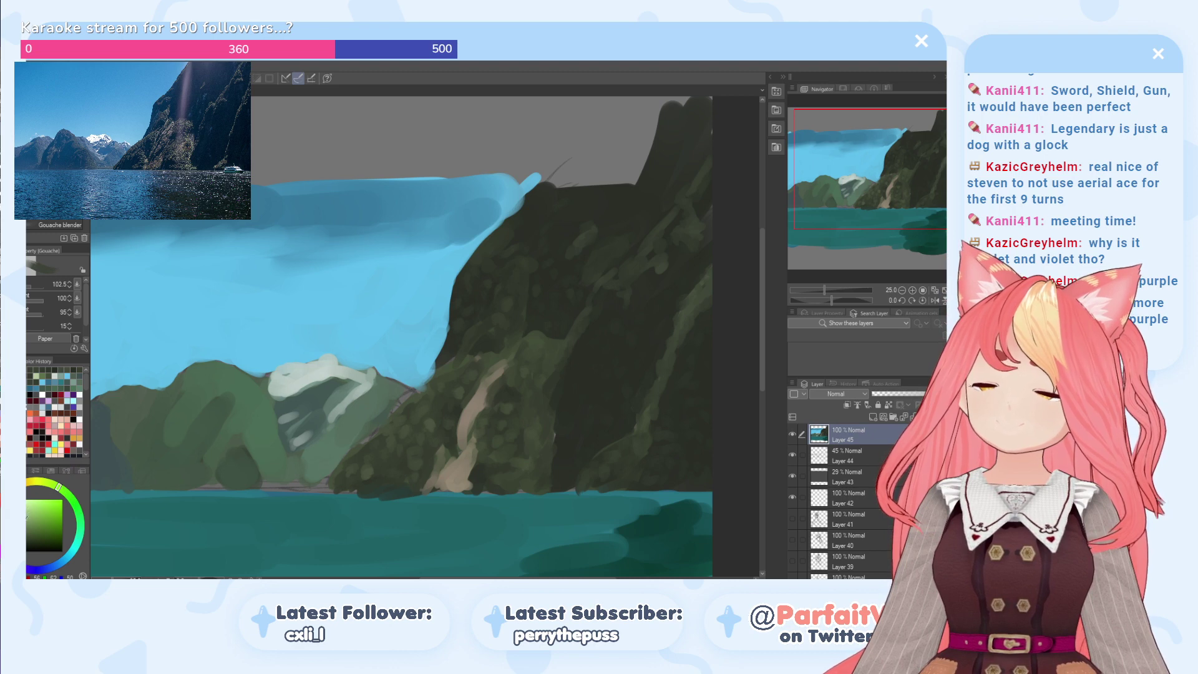
Step: Paint over the distant green mountain with greens sampled from its slopes, smoothing out its lighter streaks
{"action": "left_click", "coordinate": [250, 456], "text": "alt"}
{"action": "left_click", "coordinate": [247, 476], "text": "alt"}
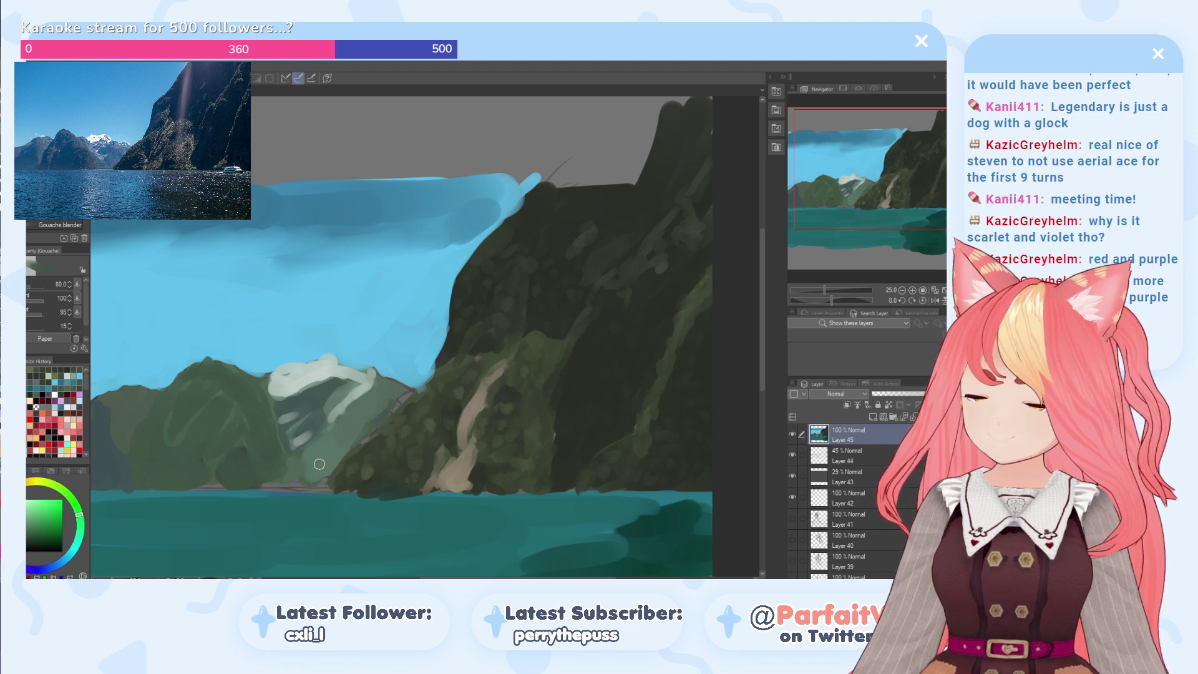
{"action": "left_click", "coordinate": [191, 427], "text": "alt"}
{"action": "left_click", "coordinate": [173, 420], "text": "alt"}
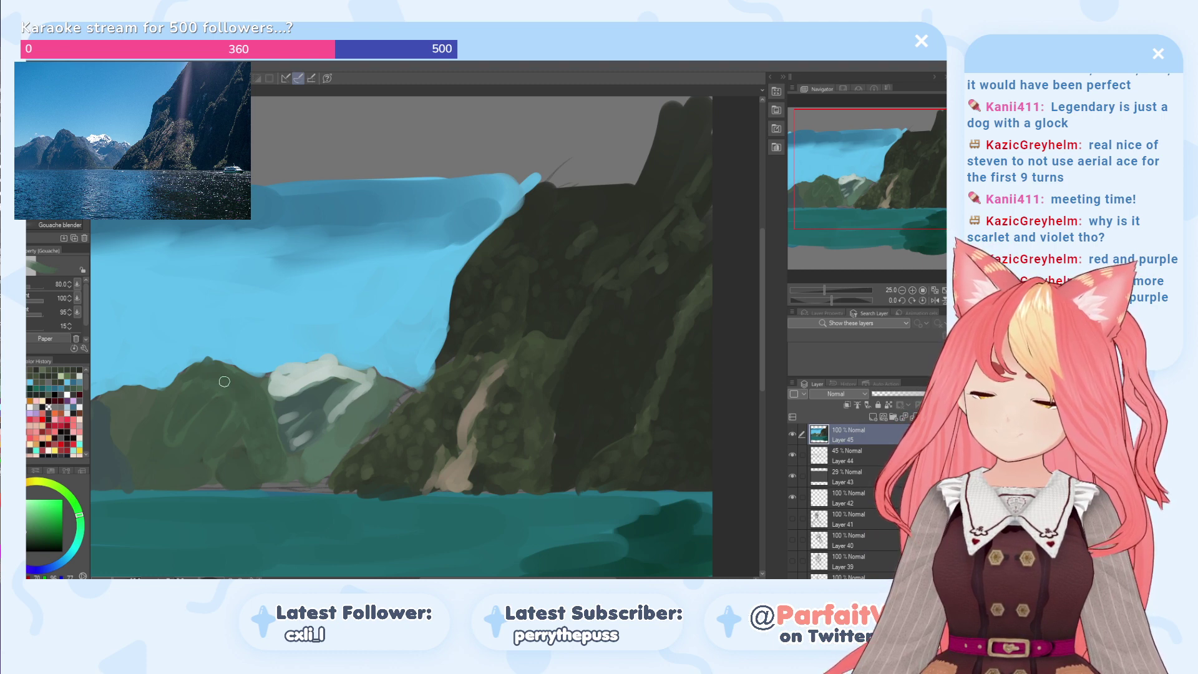
{"action": "left_click", "coordinate": [28, 522]}
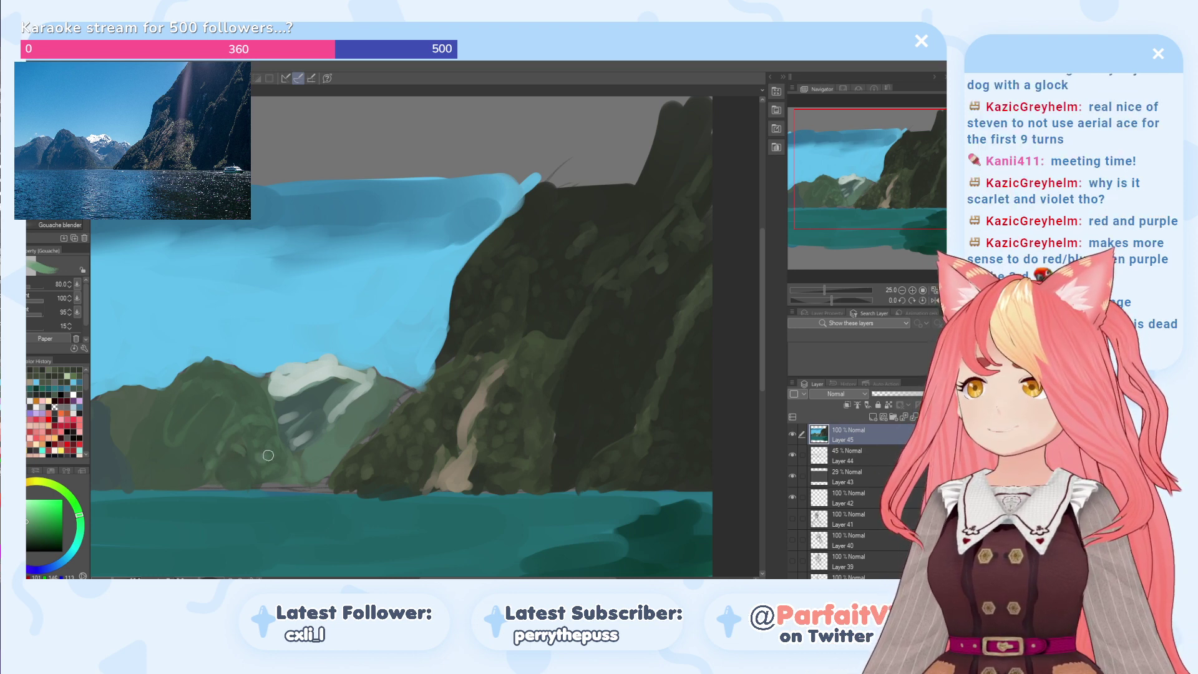
Step: Add foliage dabs and darker green strokes to the lower slopes and left flank of the distant green mountain
{"action": "left_click", "coordinate": [225, 464], "text": "alt"}
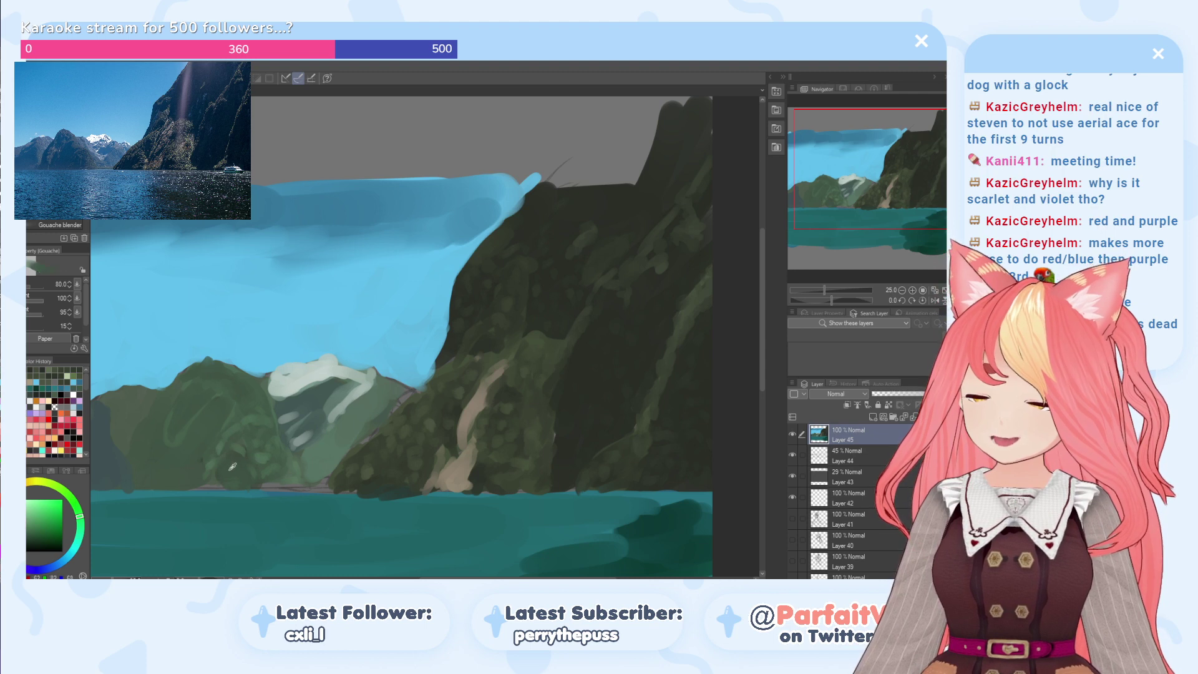
{"action": "left_click_drag", "start_coordinate": [232, 450], "coordinate": [216, 484]}
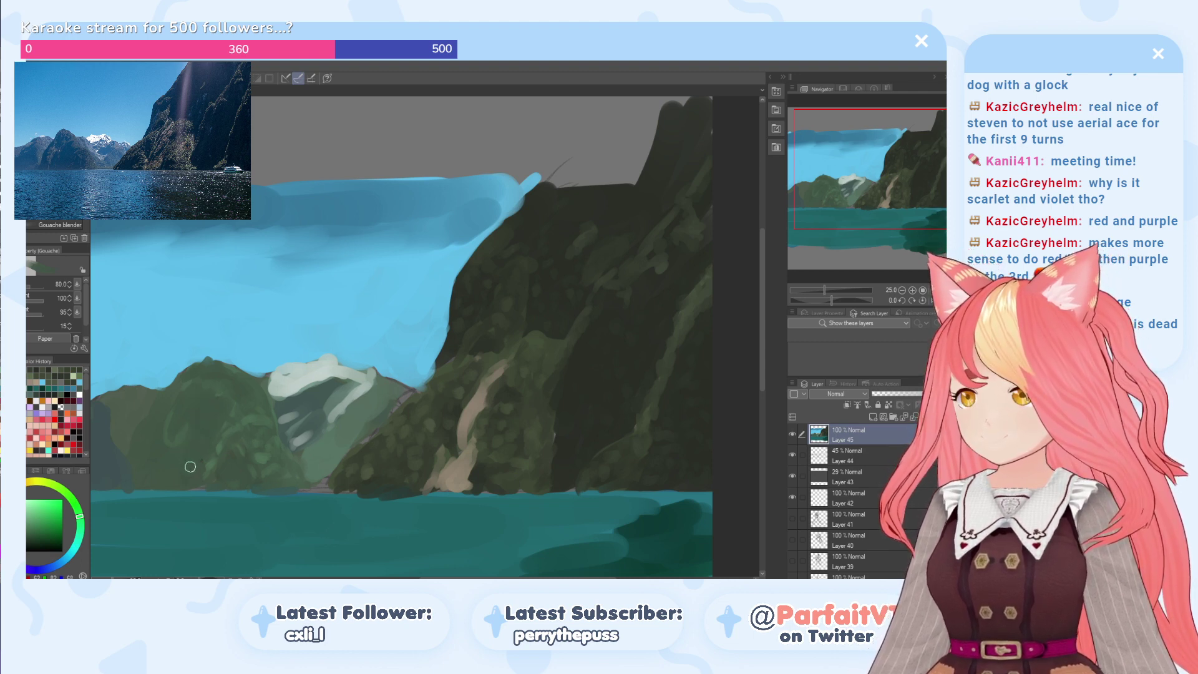
{"action": "left_click", "coordinate": [27, 534]}
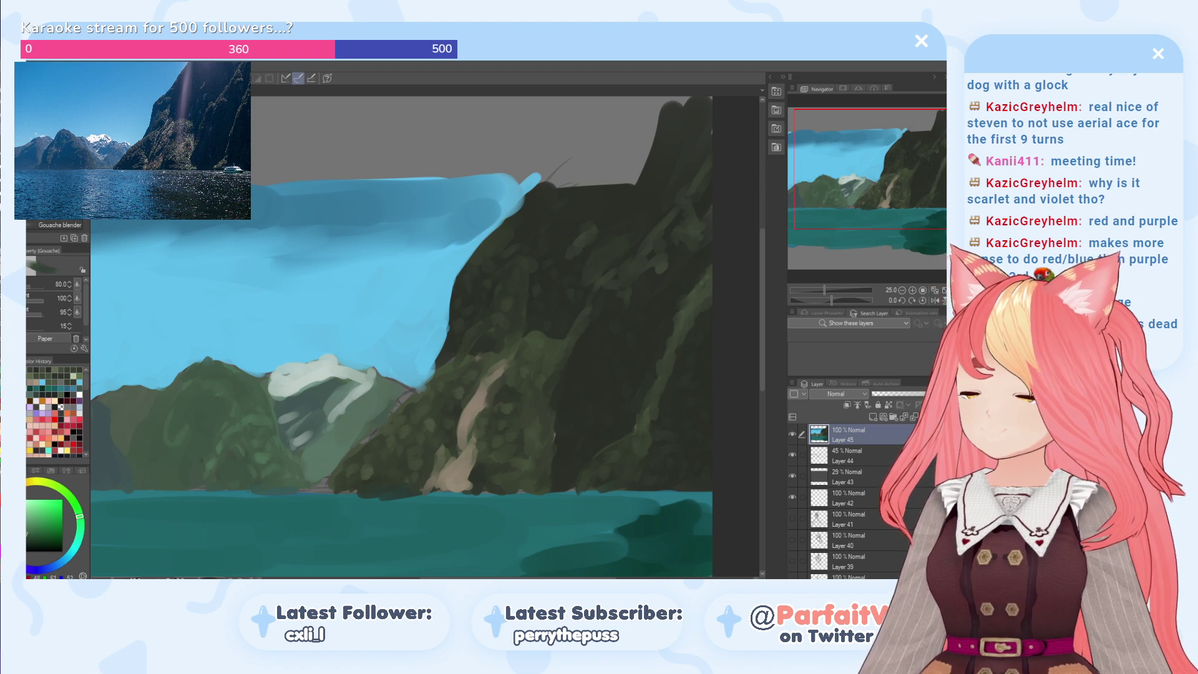
{"action": "mouse_move", "coordinate": [205, 429]}
{"action": "left_mouse_down"}
{"action": "mouse_move", "coordinate": [207, 400]}
{"action": "mouse_move", "coordinate": [213, 430]}
{"action": "left_mouse_up"}
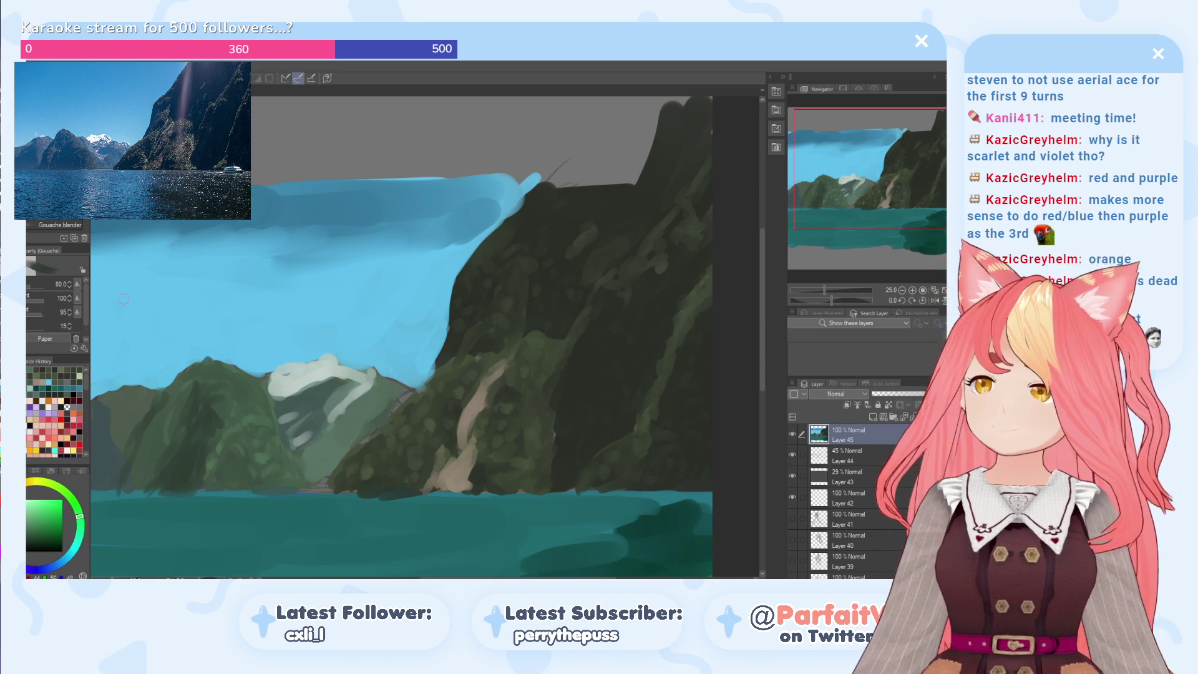
Step: Paint white snow highlights on the peak and down the shaded face of the snowy mountain
{"action": "left_click", "coordinate": [26, 509]}
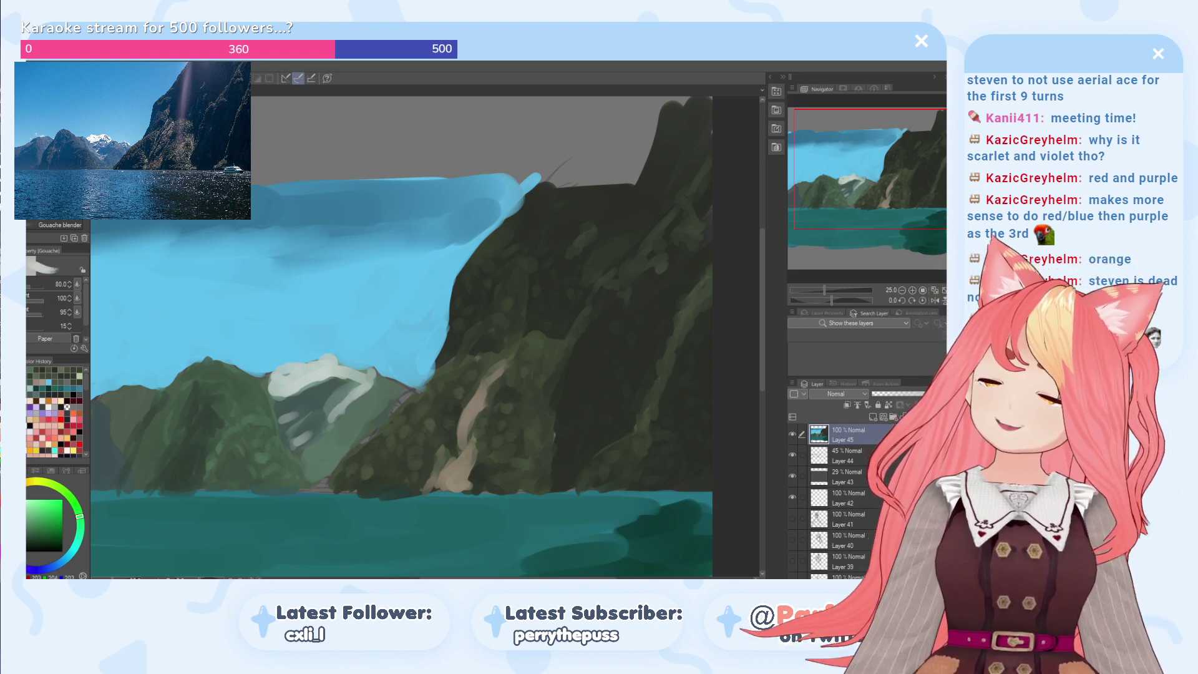
{"action": "left_click", "coordinate": [75, 449]}
{"action": "mouse_move", "coordinate": [326, 374]}
{"action": "left_mouse_down"}
{"action": "mouse_move", "coordinate": [280, 390]}
{"action": "mouse_move", "coordinate": [293, 371]}
{"action": "mouse_move", "coordinate": [284, 386]}
{"action": "mouse_move", "coordinate": [360, 376]}
{"action": "mouse_move", "coordinate": [324, 413]}
{"action": "mouse_move", "coordinate": [351, 379]}
{"action": "mouse_move", "coordinate": [360, 385]}
{"action": "mouse_move", "coordinate": [351, 378]}
{"action": "mouse_move", "coordinate": [335, 416]}
{"action": "mouse_move", "coordinate": [357, 389]}
{"action": "mouse_move", "coordinate": [329, 423]}
{"action": "mouse_move", "coordinate": [290, 441]}
{"action": "left_mouse_up"}
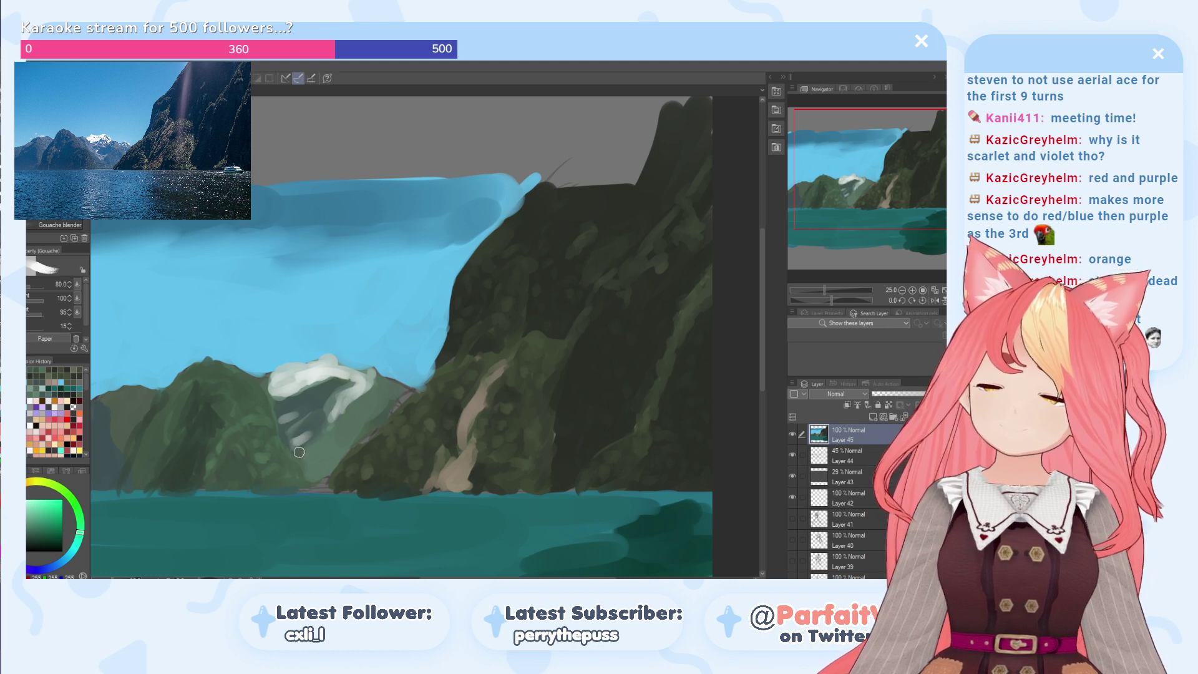
{"action": "left_click_drag", "start_coordinate": [281, 425], "coordinate": [292, 420]}
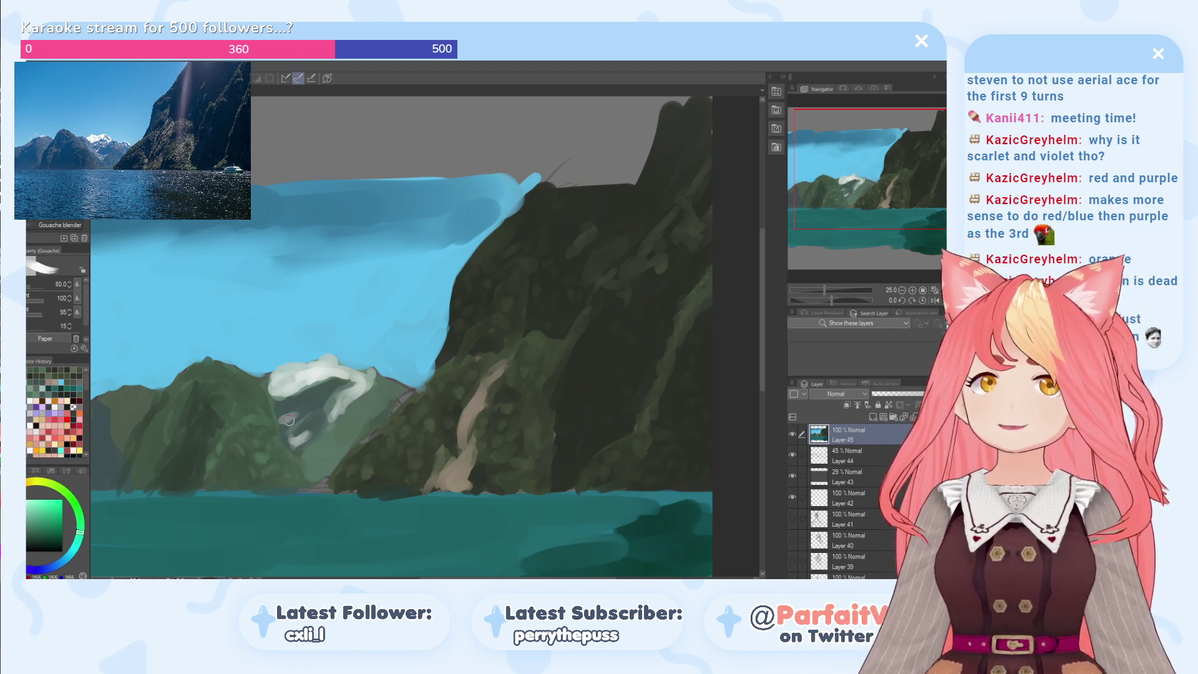
{"action": "left_click_drag", "start_coordinate": [285, 420], "coordinate": [283, 422]}
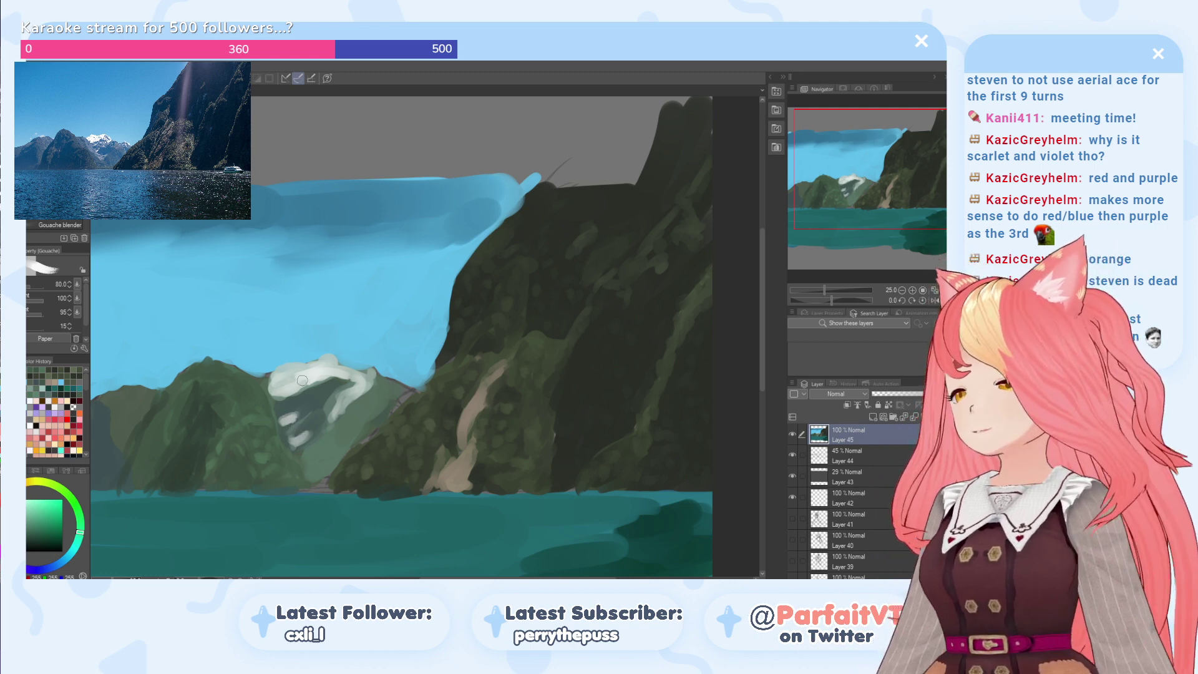
Step: Sample greens from the distant green mountain and paint slope strokes down its left side to the waterline
{"action": "left_click", "coordinate": [252, 401], "text": "alt"}
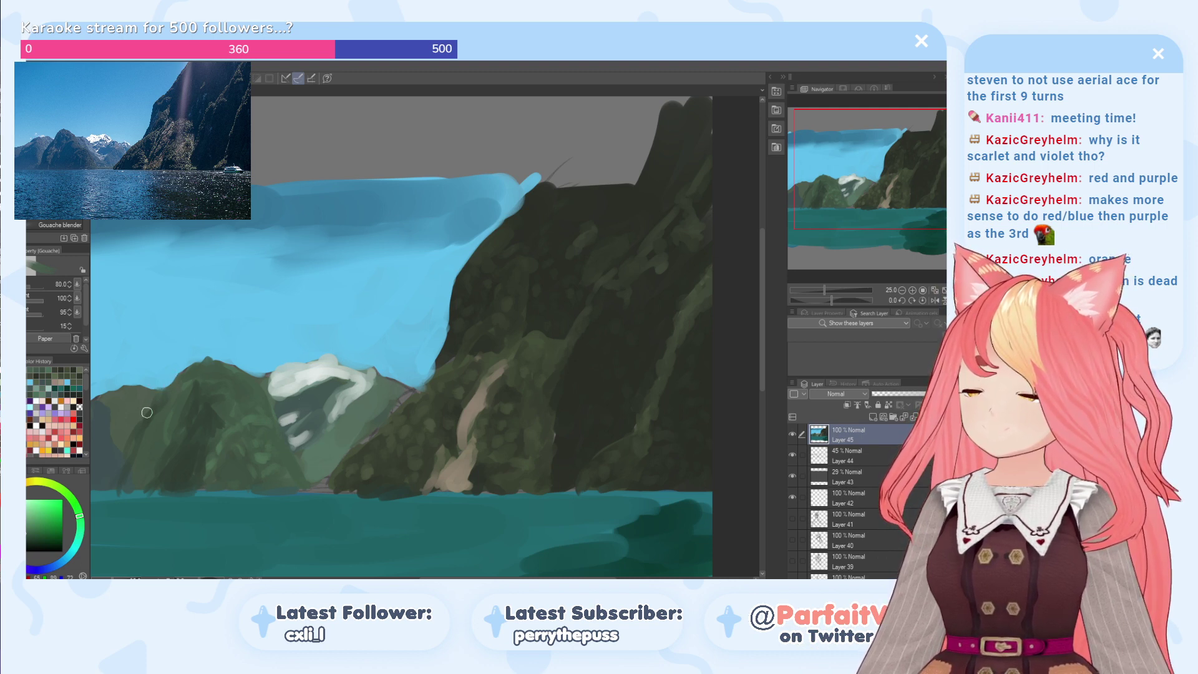
{"action": "left_click", "coordinate": [205, 442], "text": "alt"}
{"action": "left_click_drag", "start_coordinate": [166, 405], "coordinate": [130, 444]}
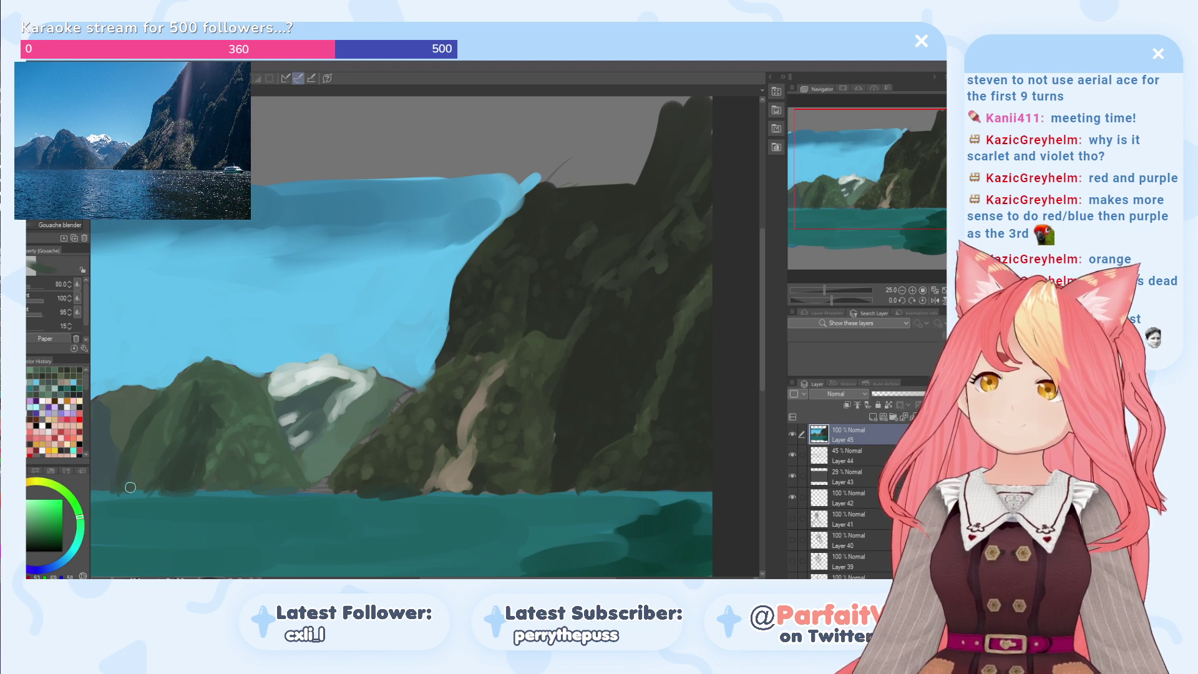
Step: Switch to the Dry Gouache brush at size 312.3 and sample the tan at the base of the cliff path
{"action": "key", "text": "m"}
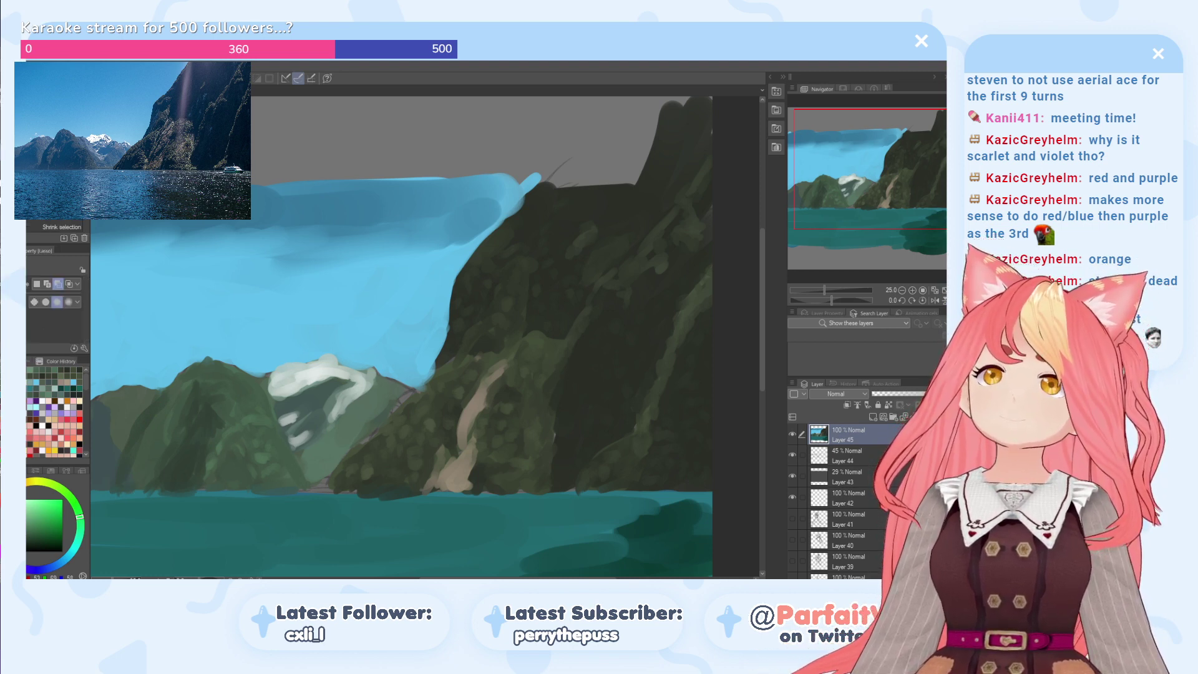
{"action": "key", "text": "ctrl+a"}
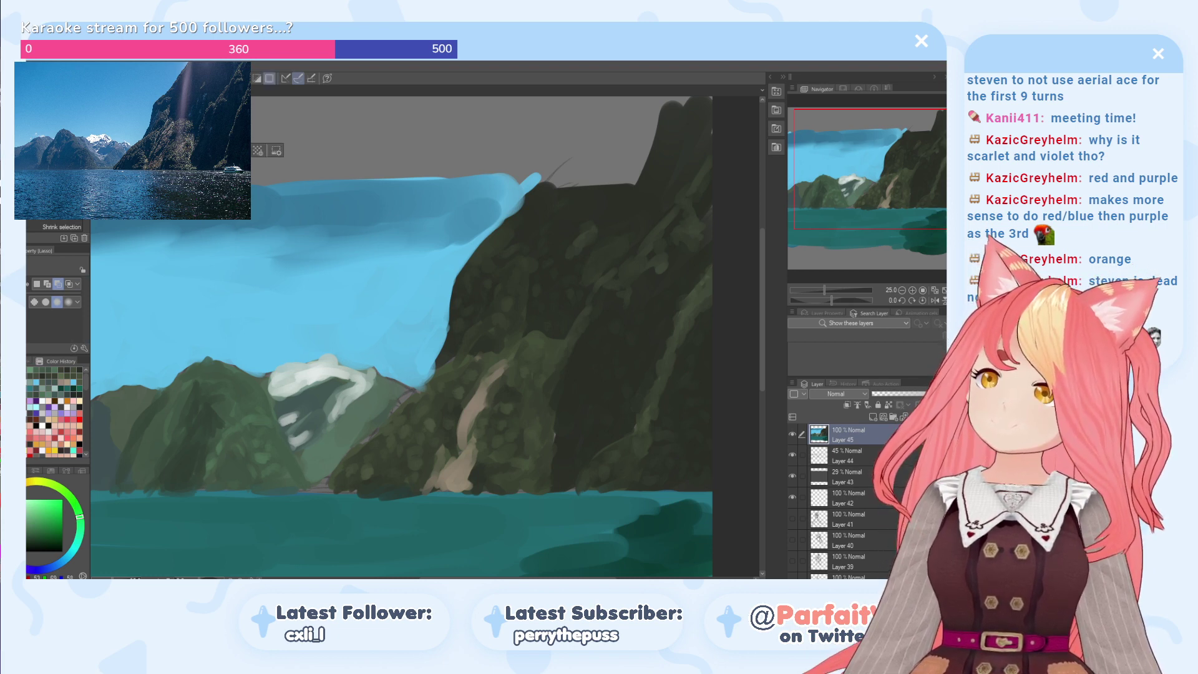
{"action": "key", "text": "p"}
{"action": "key", "text": "b"}
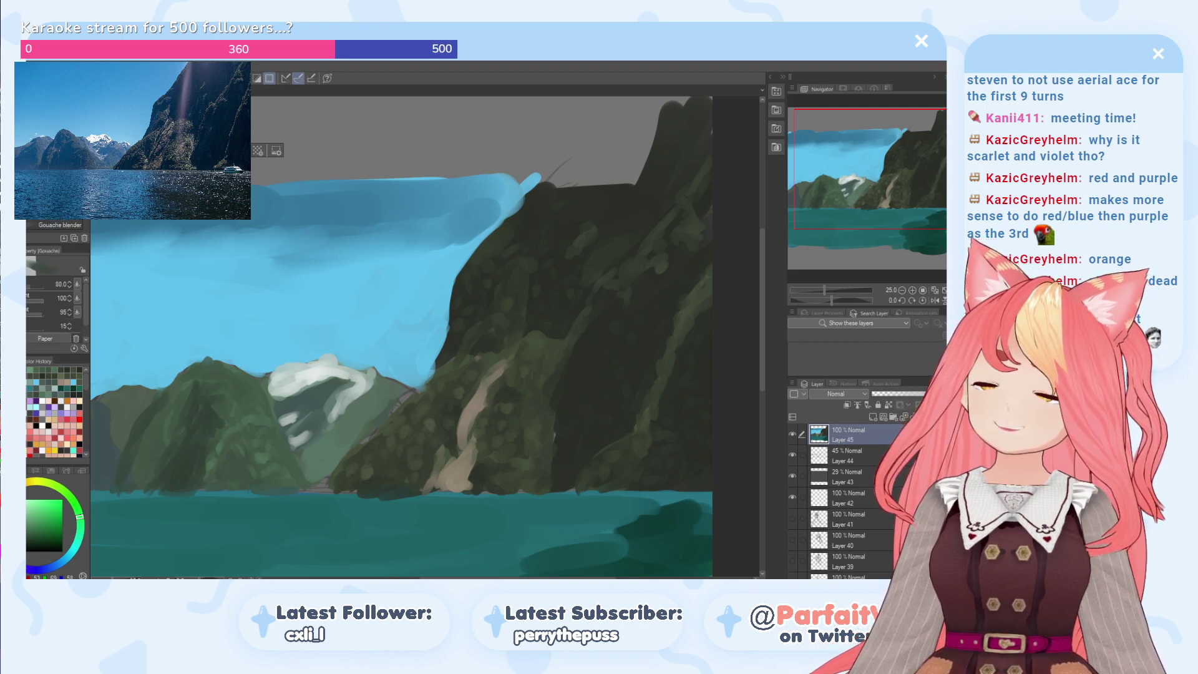
{"action": "key", "text": "."}
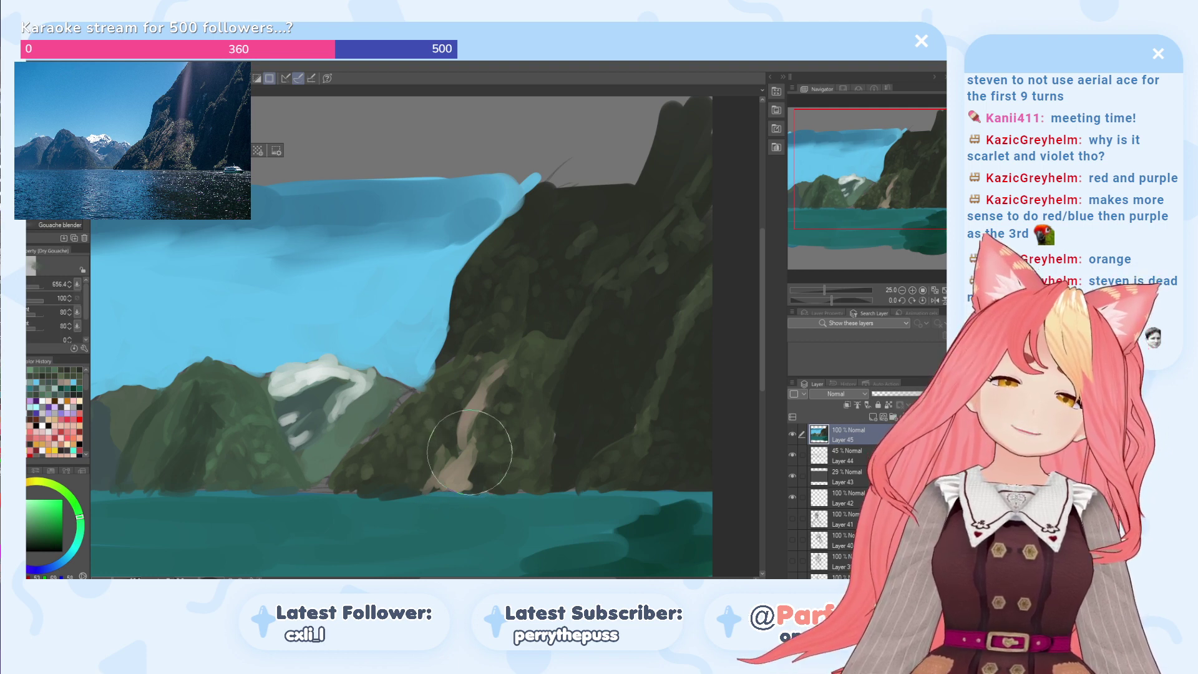
{"action": "left_click", "coordinate": [455, 476], "text": "alt"}
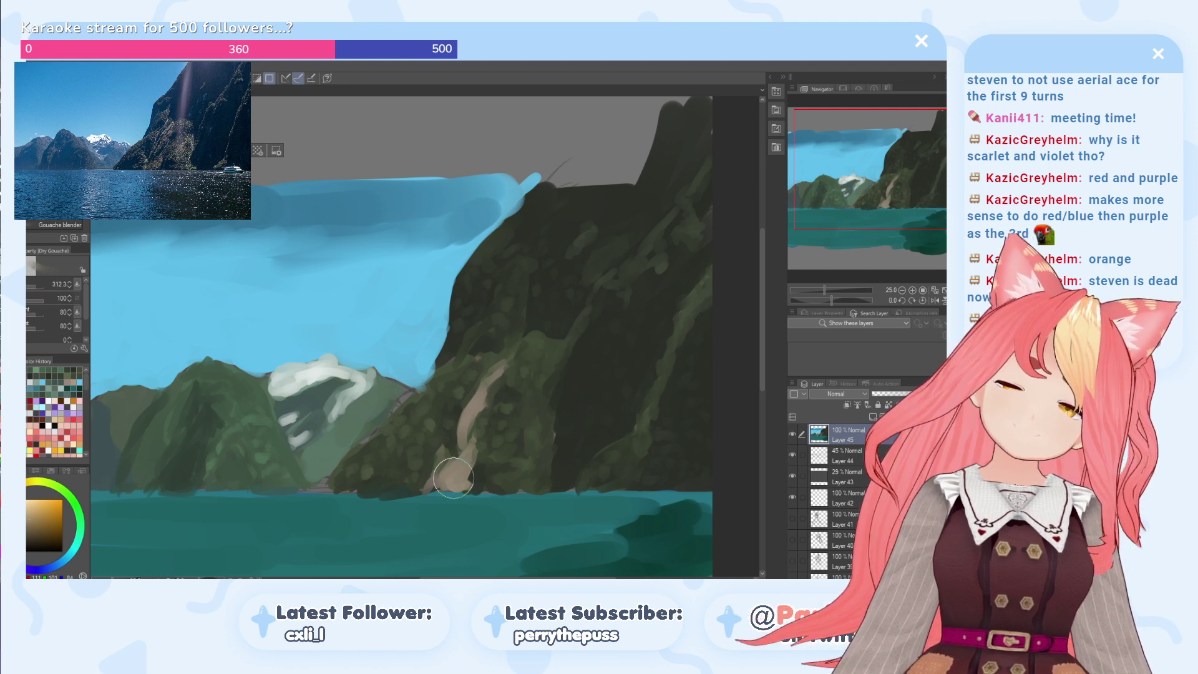
Step: Try to repaint the lower part of the tan cliff path with broad Dry Gouache strokes in darker tan
{"action": "left_click_drag", "start_coordinate": [454, 475], "coordinate": [461, 454]}
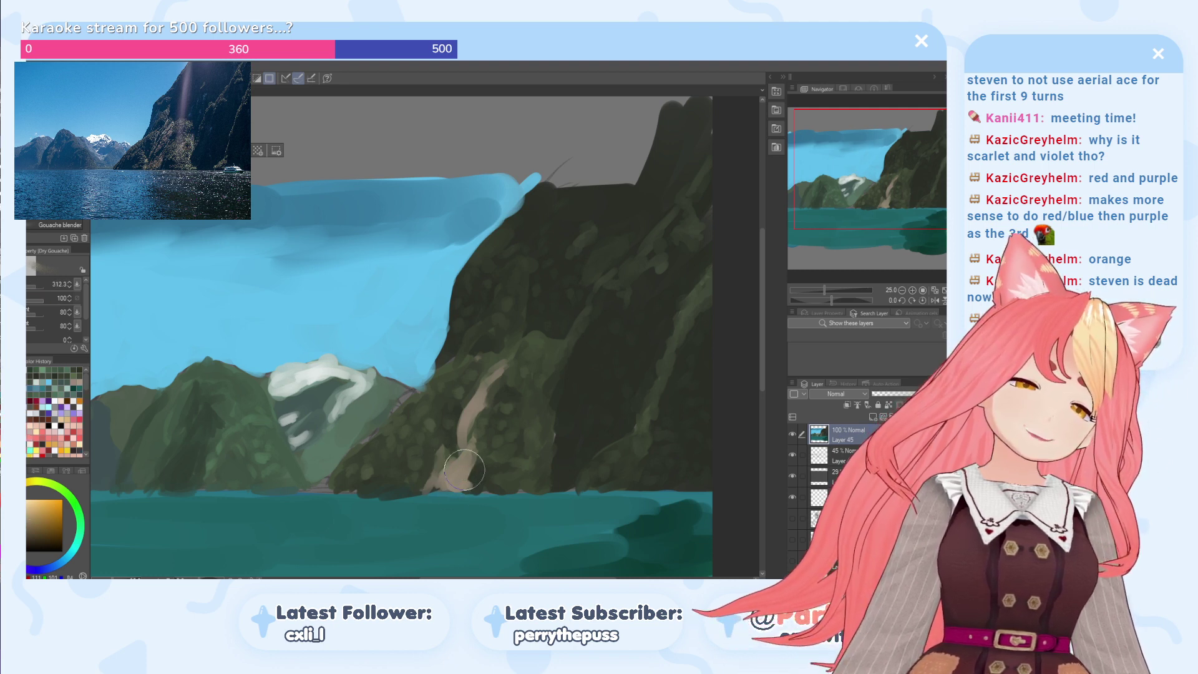
{"action": "left_click", "coordinate": [28, 541]}
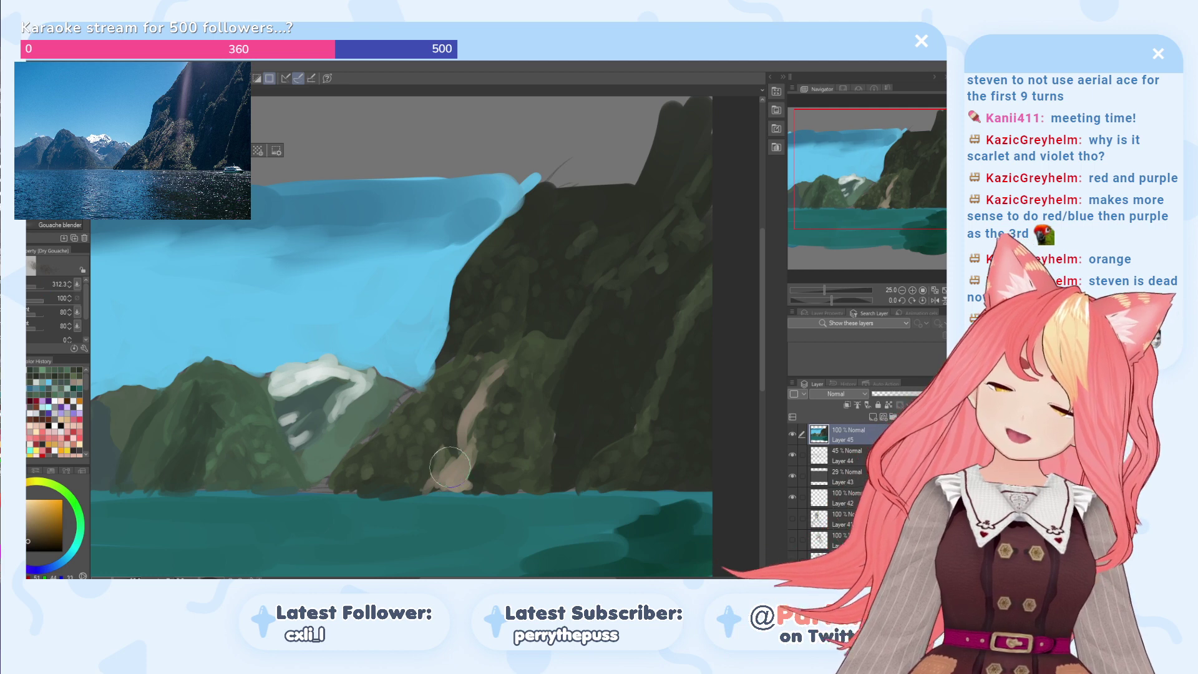
{"action": "mouse_move", "coordinate": [469, 455]}
{"action": "left_mouse_down"}
{"action": "mouse_move", "coordinate": [460, 480]}
{"action": "mouse_move", "coordinate": [471, 475]}
{"action": "mouse_move", "coordinate": [458, 461]}
{"action": "mouse_move", "coordinate": [436, 489]}
{"action": "left_mouse_up"}
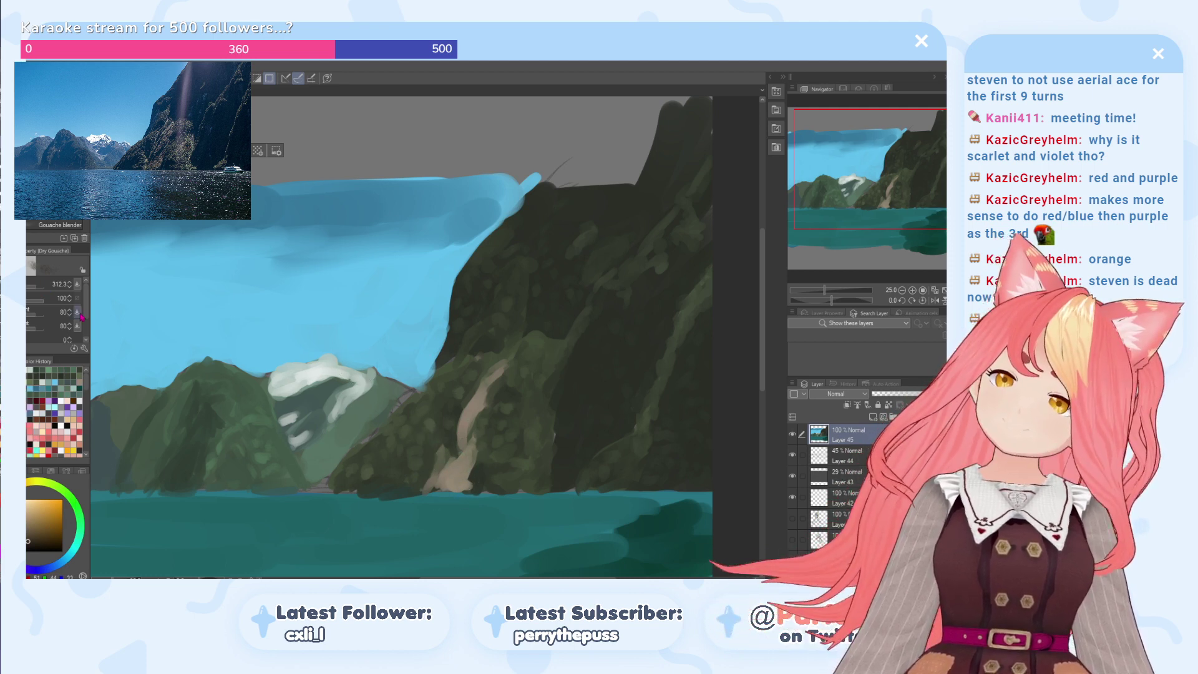
Step: Paint textured muted brown strokes up the cliff path from the waterline to its upper end
{"action": "left_click_drag", "start_coordinate": [89, 314], "coordinate": [90, 314]}
{"action": "scroll", "coordinate": [51, 281], "scroll_direction": "down", "scroll_amount": 2}
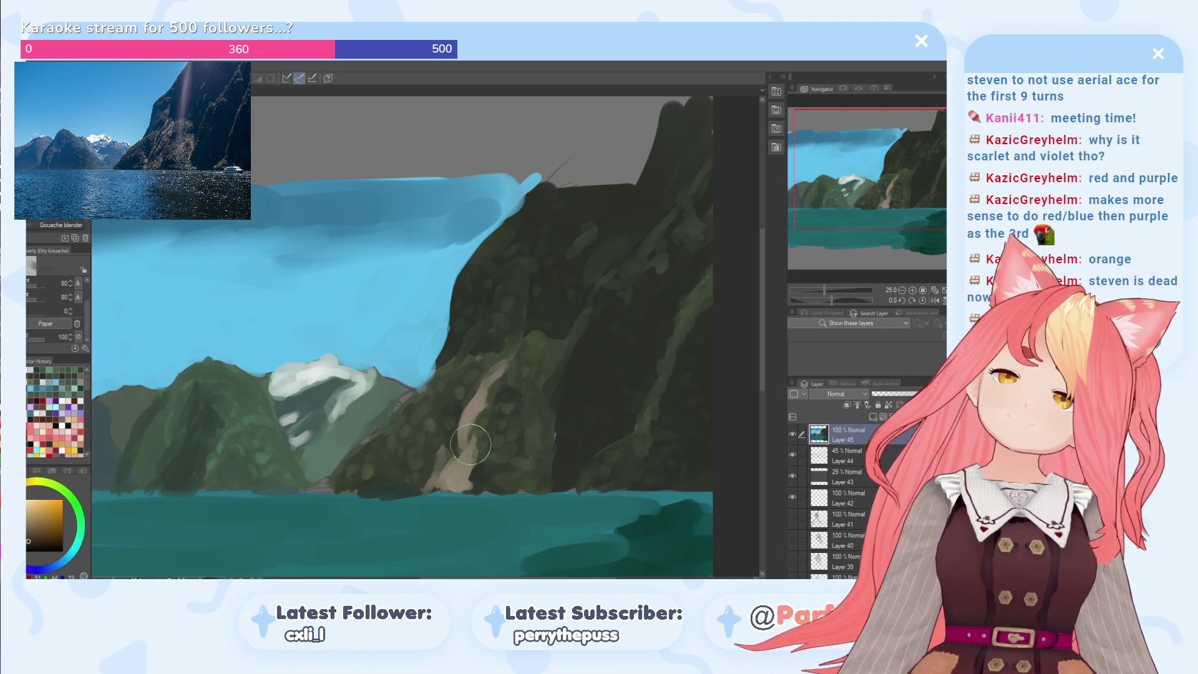
{"action": "mouse_move", "coordinate": [454, 487]}
{"action": "left_mouse_down"}
{"action": "mouse_move", "coordinate": [441, 470]}
{"action": "mouse_move", "coordinate": [460, 489]}
{"action": "mouse_move", "coordinate": [468, 430]}
{"action": "left_mouse_up"}
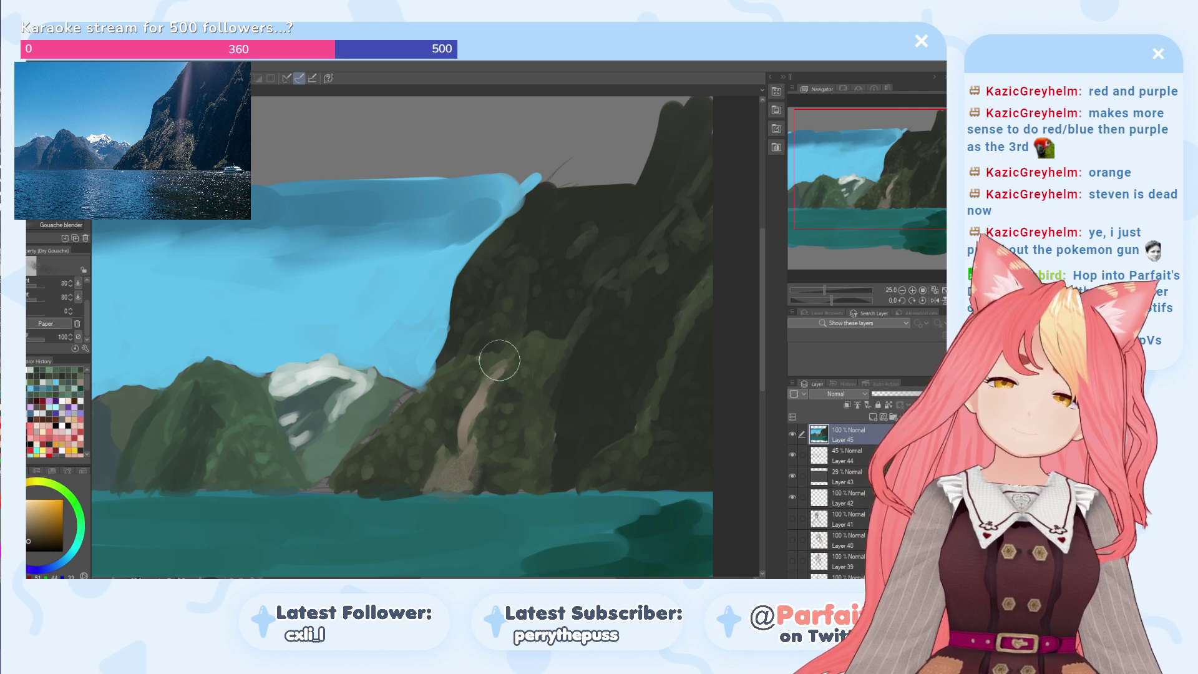
{"action": "mouse_move", "coordinate": [470, 426]}
{"action": "left_mouse_down"}
{"action": "mouse_move", "coordinate": [508, 359]}
{"action": "mouse_move", "coordinate": [466, 434]}
{"action": "mouse_move", "coordinate": [495, 380]}
{"action": "mouse_move", "coordinate": [472, 466]}
{"action": "mouse_move", "coordinate": [475, 409]}
{"action": "left_mouse_up"}
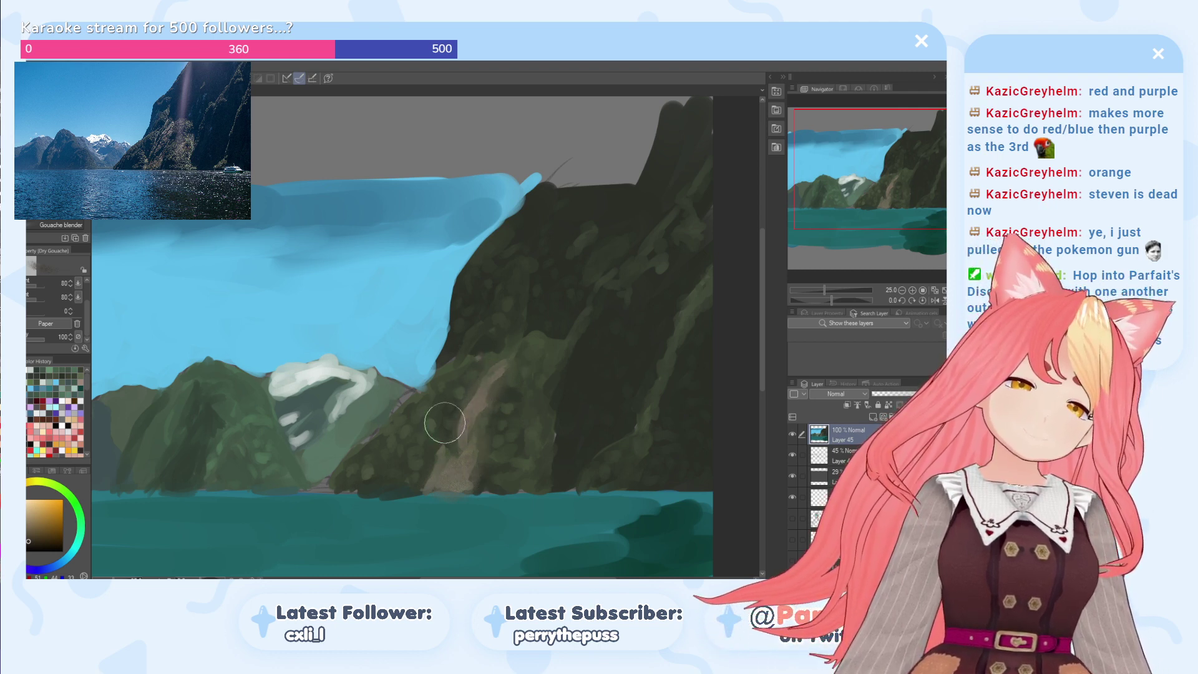
Step: Sample a tone from the path's base and brush lighter greyish tan strokes over the lower cliff path
{"action": "key", "text": "x"}
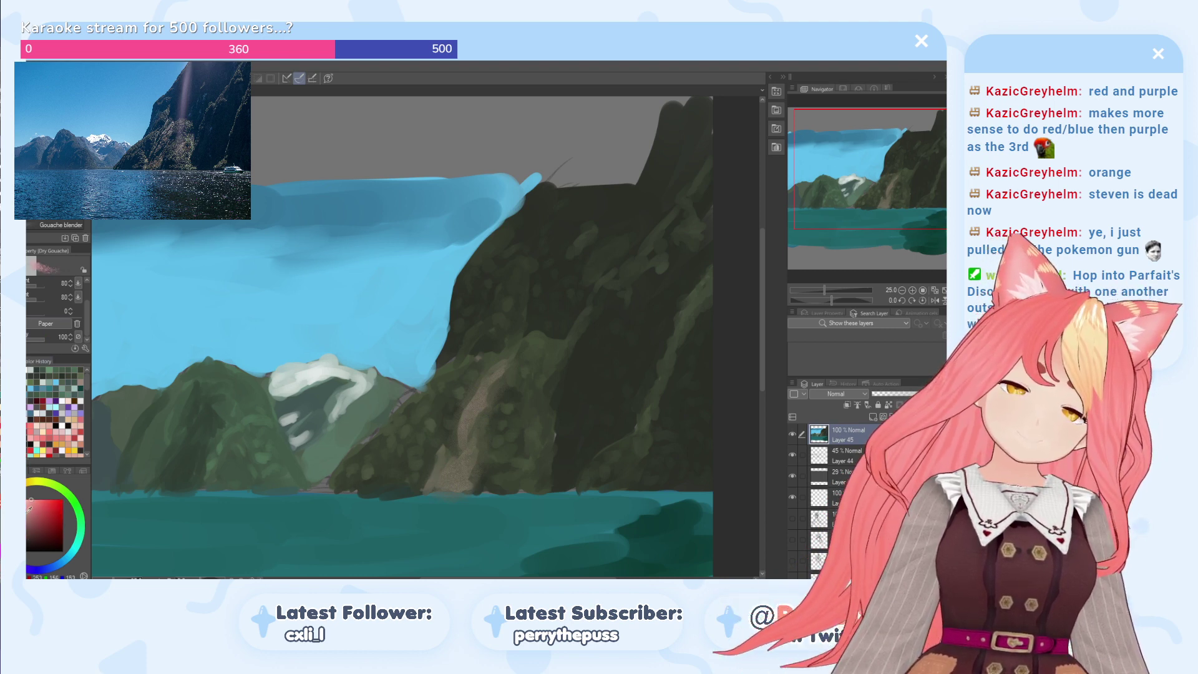
{"action": "left_click", "coordinate": [465, 487], "text": "alt"}
{"action": "mouse_move", "coordinate": [462, 478]}
{"action": "left_mouse_down"}
{"action": "mouse_move", "coordinate": [441, 484]}
{"action": "mouse_move", "coordinate": [460, 460]}
{"action": "mouse_move", "coordinate": [444, 479]}
{"action": "left_mouse_up"}
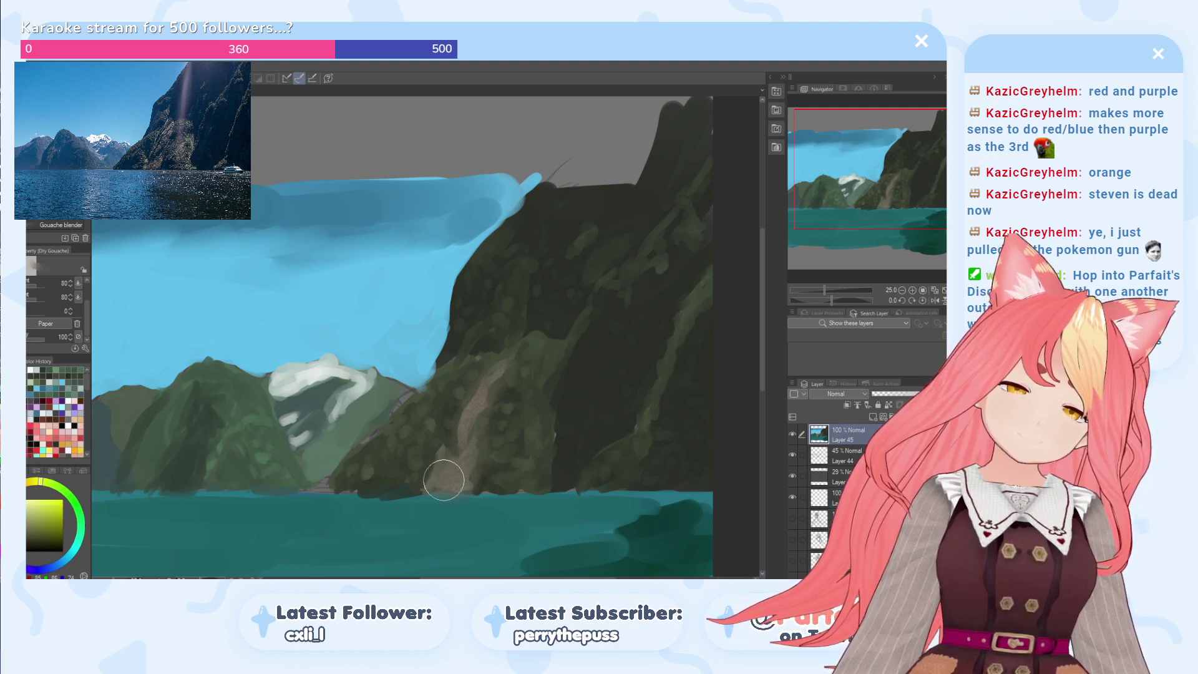
{"action": "left_click", "coordinate": [37, 516]}
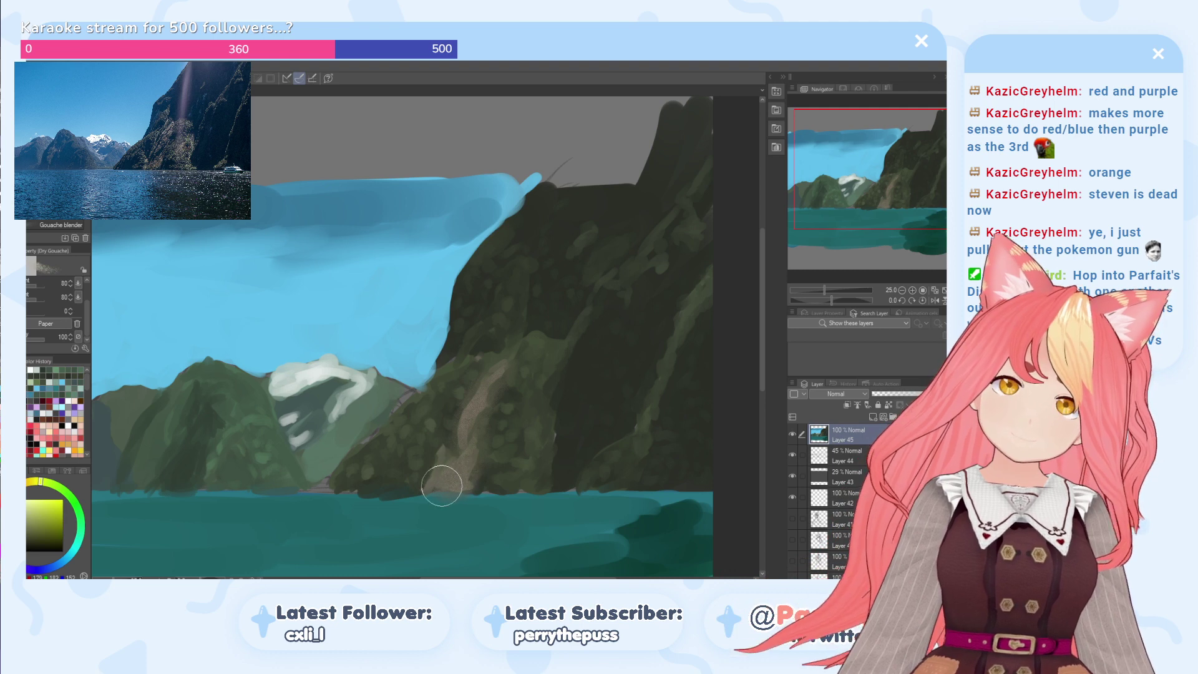
{"action": "mouse_move", "coordinate": [455, 475]}
{"action": "left_mouse_down"}
{"action": "mouse_move", "coordinate": [483, 444]}
{"action": "mouse_move", "coordinate": [462, 480]}
{"action": "mouse_move", "coordinate": [472, 470]}
{"action": "mouse_move", "coordinate": [473, 452]}
{"action": "mouse_move", "coordinate": [447, 481]}
{"action": "mouse_move", "coordinate": [496, 394]}
{"action": "mouse_move", "coordinate": [444, 494]}
{"action": "mouse_move", "coordinate": [501, 385]}
{"action": "mouse_move", "coordinate": [479, 404]}
{"action": "mouse_move", "coordinate": [492, 389]}
{"action": "mouse_move", "coordinate": [444, 509]}
{"action": "mouse_move", "coordinate": [502, 372]}
{"action": "mouse_move", "coordinate": [462, 465]}
{"action": "left_mouse_up"}
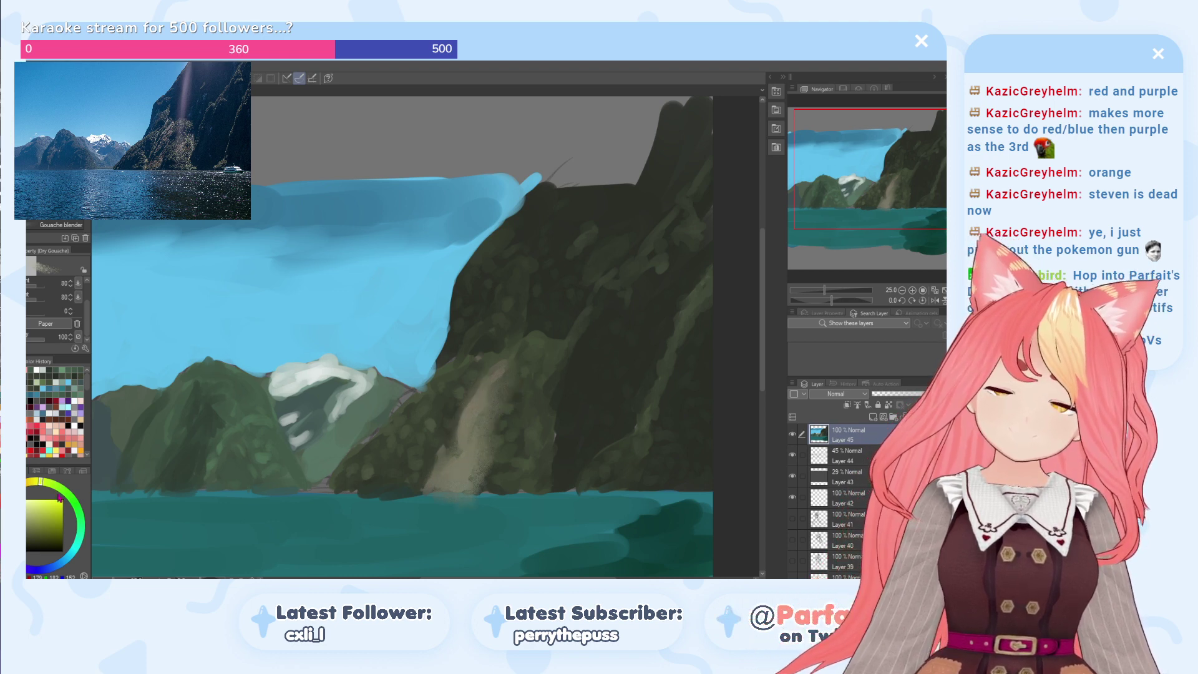
Step: Choose a warmer tan, dab it along the cliff path, and brush a soft patch onto the dark cliff beside it
{"action": "left_click", "coordinate": [28, 487]}
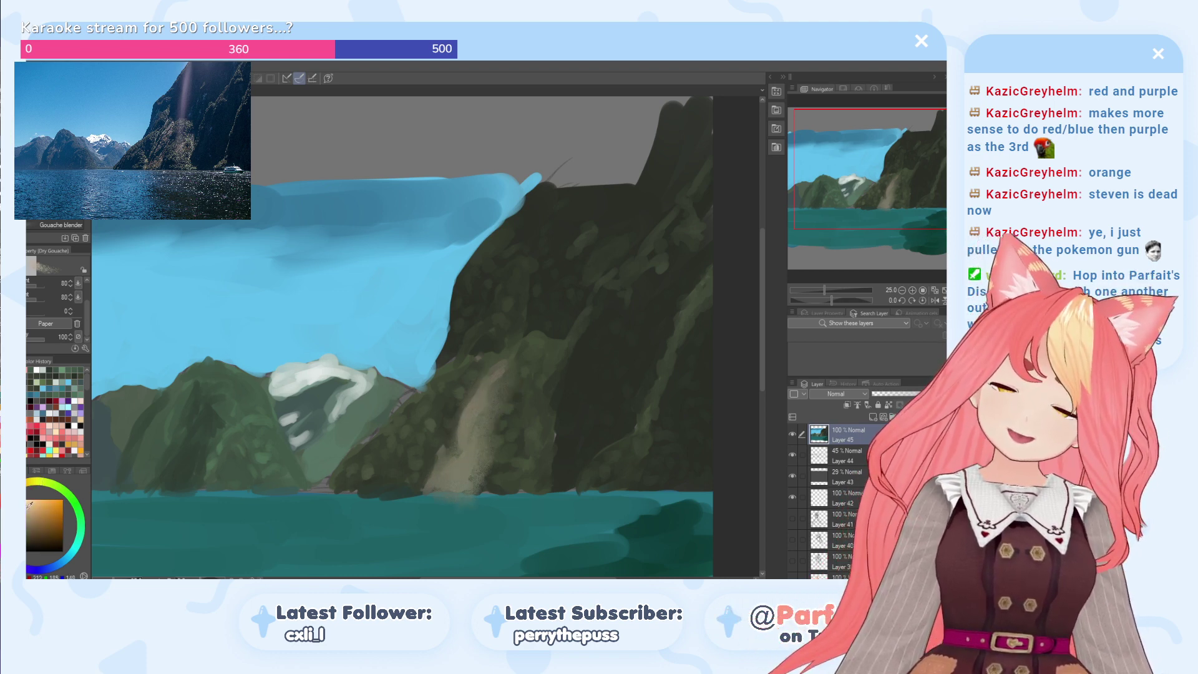
{"action": "left_click", "coordinate": [30, 511]}
{"action": "mouse_move", "coordinate": [460, 461]}
{"action": "left_mouse_down"}
{"action": "mouse_move", "coordinate": [432, 480]}
{"action": "mouse_move", "coordinate": [501, 452]}
{"action": "mouse_move", "coordinate": [453, 484]}
{"action": "mouse_move", "coordinate": [475, 453]}
{"action": "mouse_move", "coordinate": [459, 471]}
{"action": "mouse_move", "coordinate": [523, 436]}
{"action": "mouse_move", "coordinate": [472, 462]}
{"action": "mouse_move", "coordinate": [480, 438]}
{"action": "left_mouse_up"}
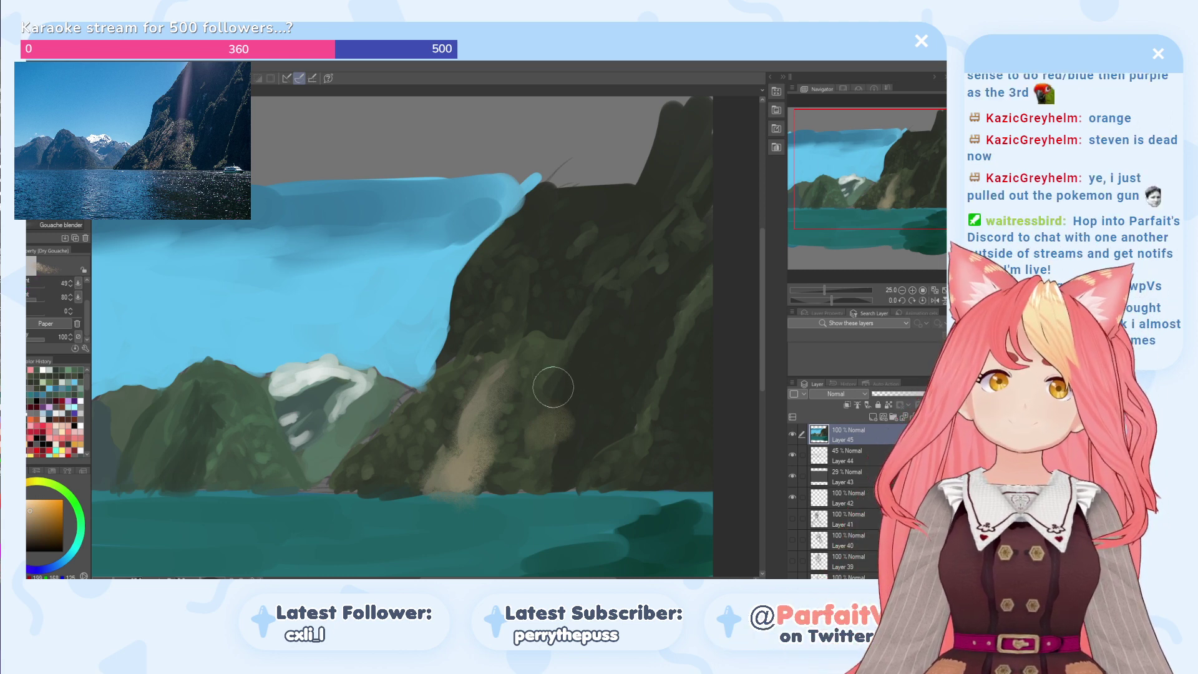
{"action": "mouse_move", "coordinate": [554, 430]}
{"action": "left_mouse_down"}
{"action": "mouse_move", "coordinate": [503, 445]}
{"action": "mouse_move", "coordinate": [508, 425]}
{"action": "mouse_move", "coordinate": [499, 446]}
{"action": "left_mouse_up"}
Step: Sample the cliff's dark green and paint it over the edges of the tan path to narrow and blend it
{"action": "left_click", "coordinate": [500, 428], "text": "alt"}
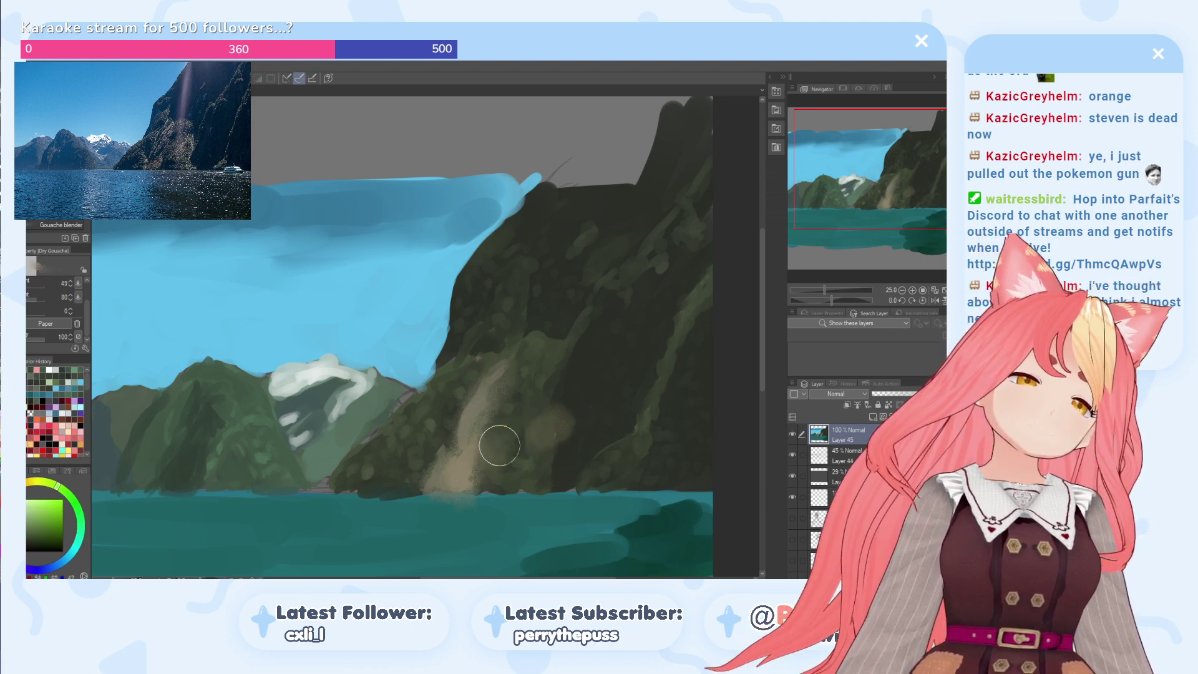
{"action": "key", "text": "b"}
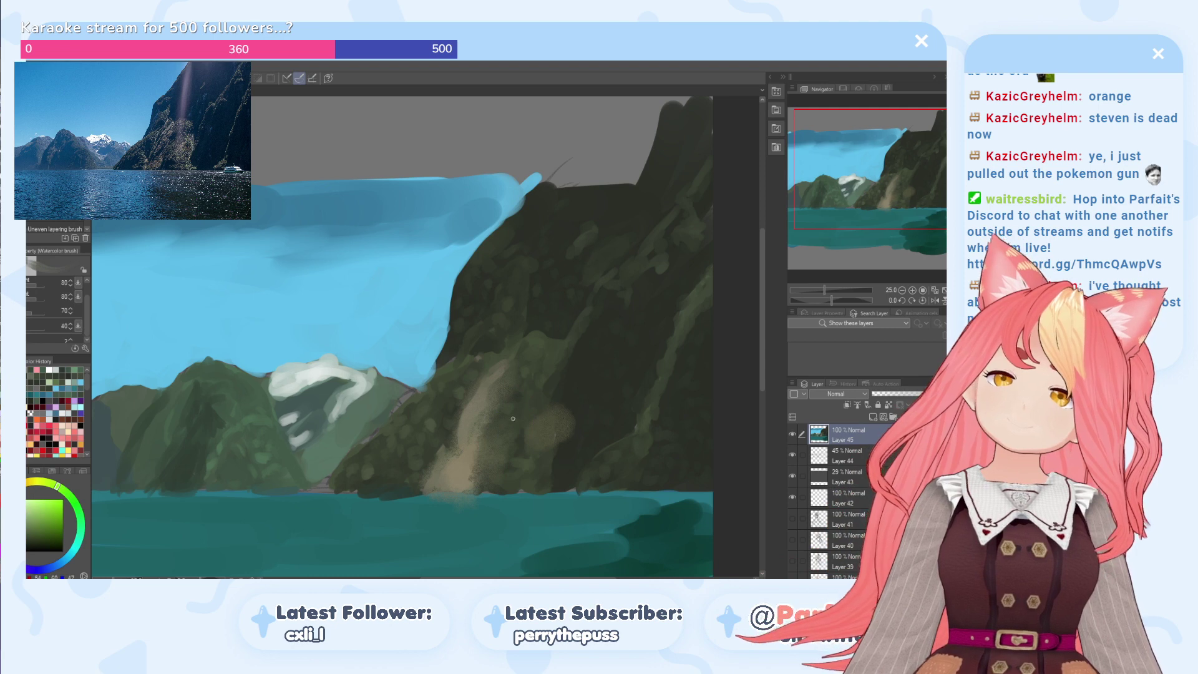
{"action": "key", "text": "b"}
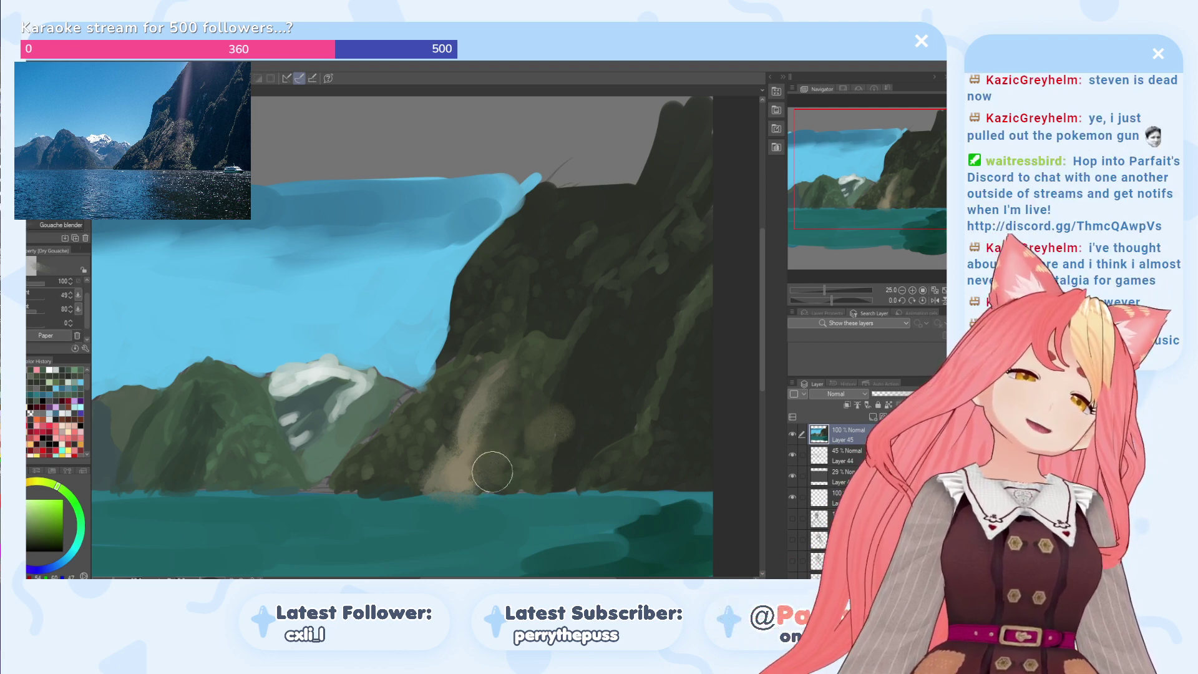
{"action": "left_click", "coordinate": [515, 458]}
{"action": "left_click_drag", "start_coordinate": [519, 454], "coordinate": [510, 431]}
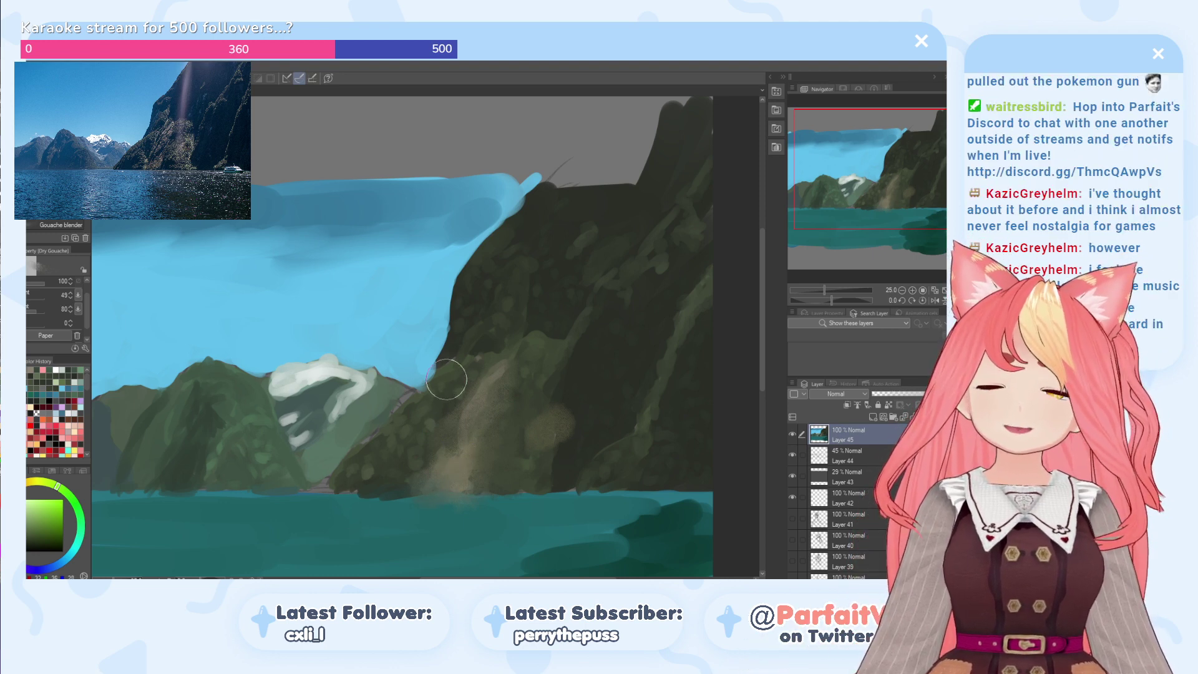
{"action": "mouse_move", "coordinate": [448, 414]}
{"action": "left_mouse_down"}
{"action": "mouse_move", "coordinate": [465, 389]}
{"action": "mouse_move", "coordinate": [455, 417]}
{"action": "left_mouse_up"}
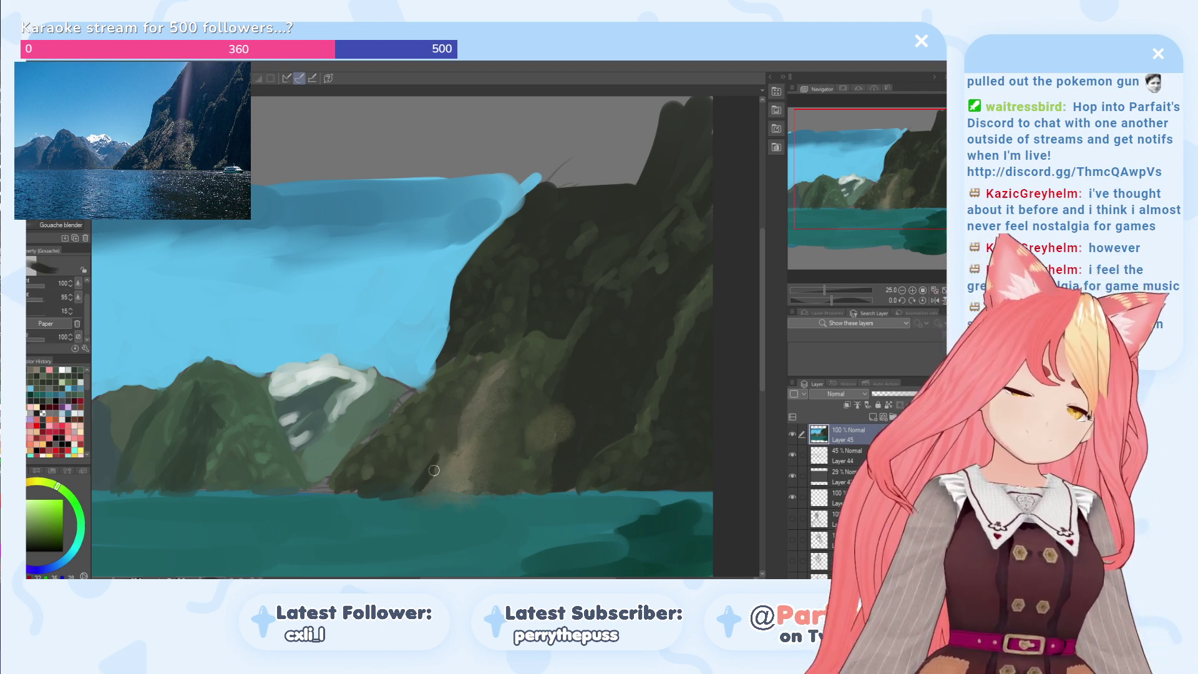
Step: Sample nearby cliff tones and paint them over the tan path's edges and the soft patch beside it to blend both
{"action": "left_click", "coordinate": [446, 434], "text": "alt"}
{"action": "left_click", "coordinate": [445, 434], "text": "alt"}
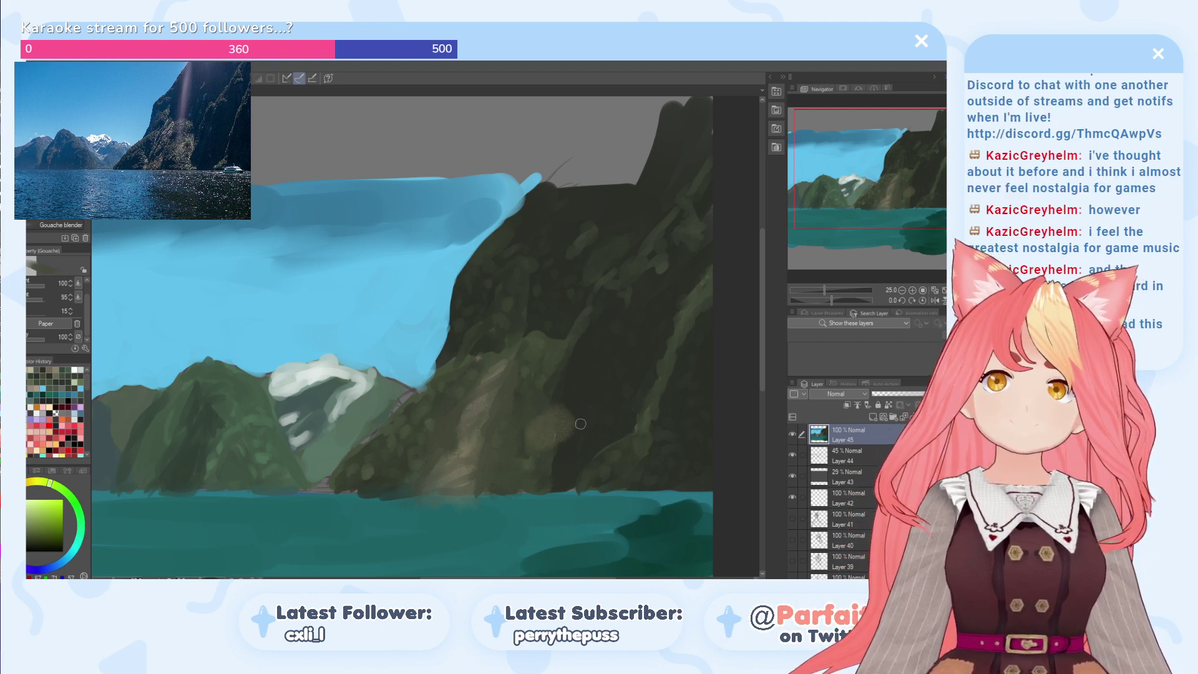
{"action": "left_click", "coordinate": [579, 404], "text": "alt"}
{"action": "left_click_drag", "start_coordinate": [579, 405], "coordinate": [567, 418]}
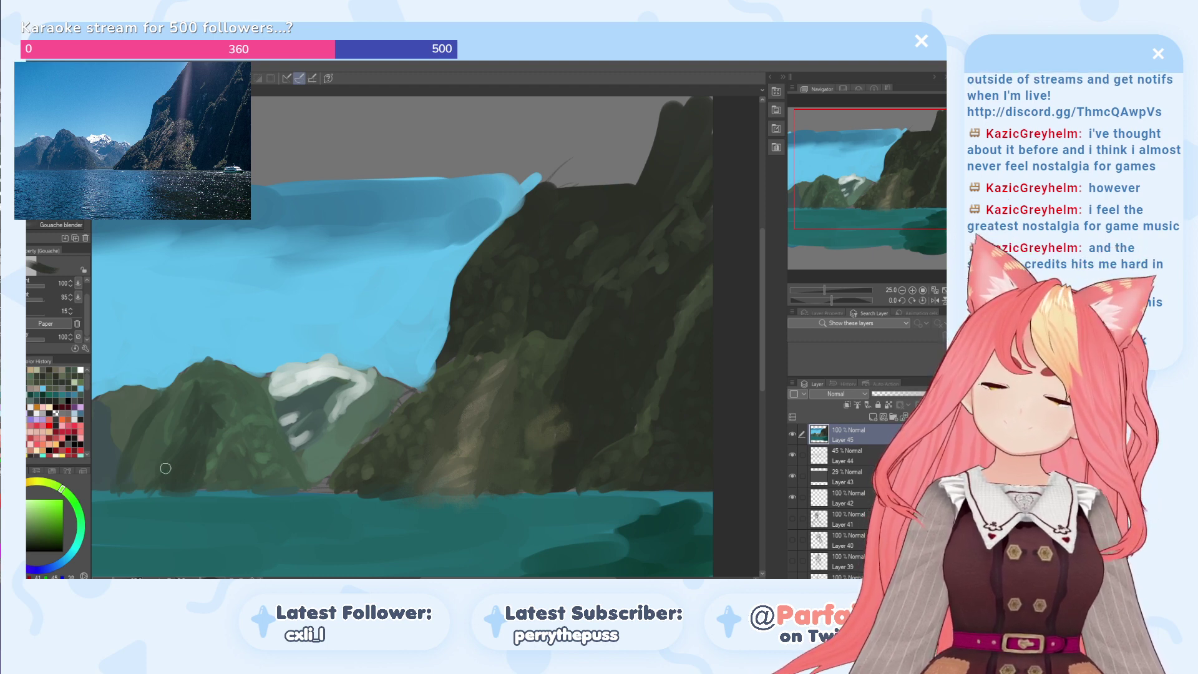
{"action": "left_click", "coordinate": [548, 458], "text": "alt"}
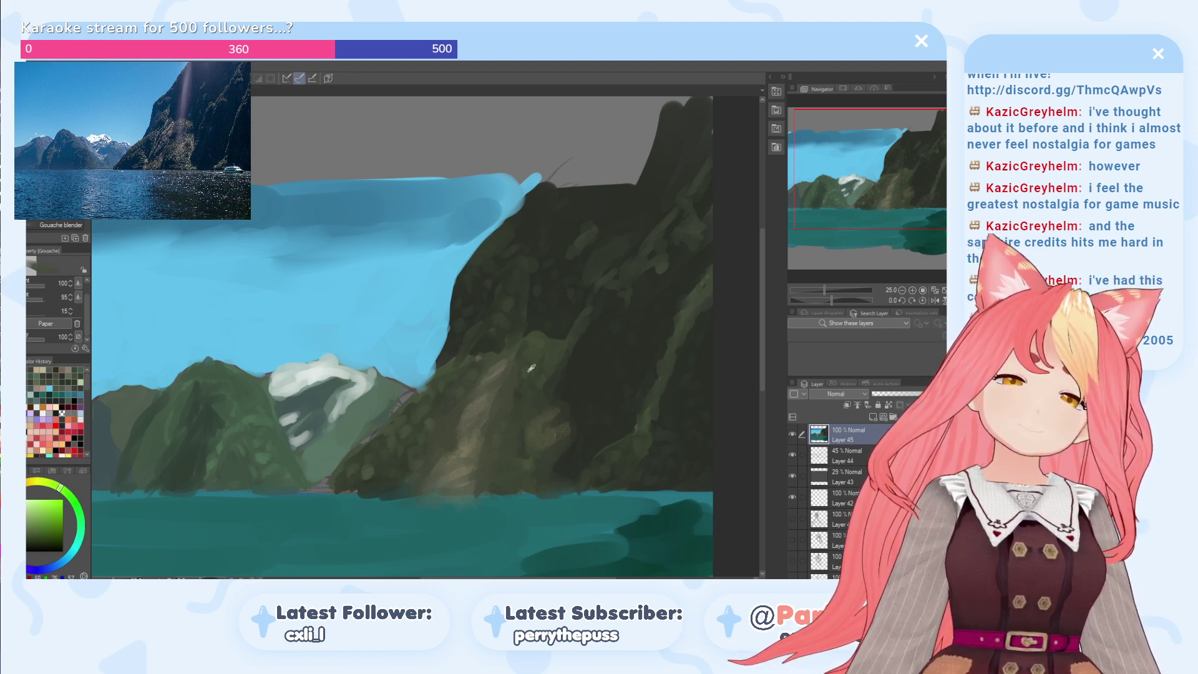
{"action": "left_click", "coordinate": [529, 370], "text": "alt"}
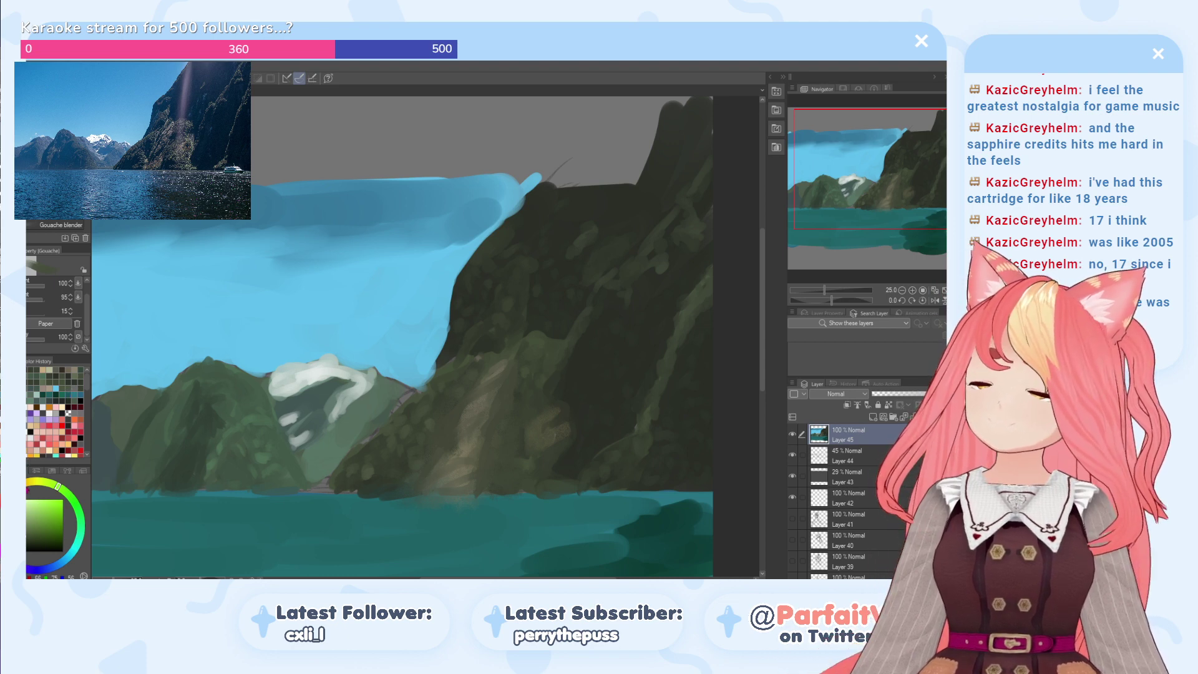
Step: Choose a muted orange-brown and brush a small patch of it onto the dark cliff beside the path, switching to the Dry Gouache brush
{"action": "left_click_drag", "start_coordinate": [27, 487], "coordinate": [16, 493]}
{"action": "left_click", "coordinate": [42, 510]}
{"action": "left_click", "coordinate": [37, 518]}
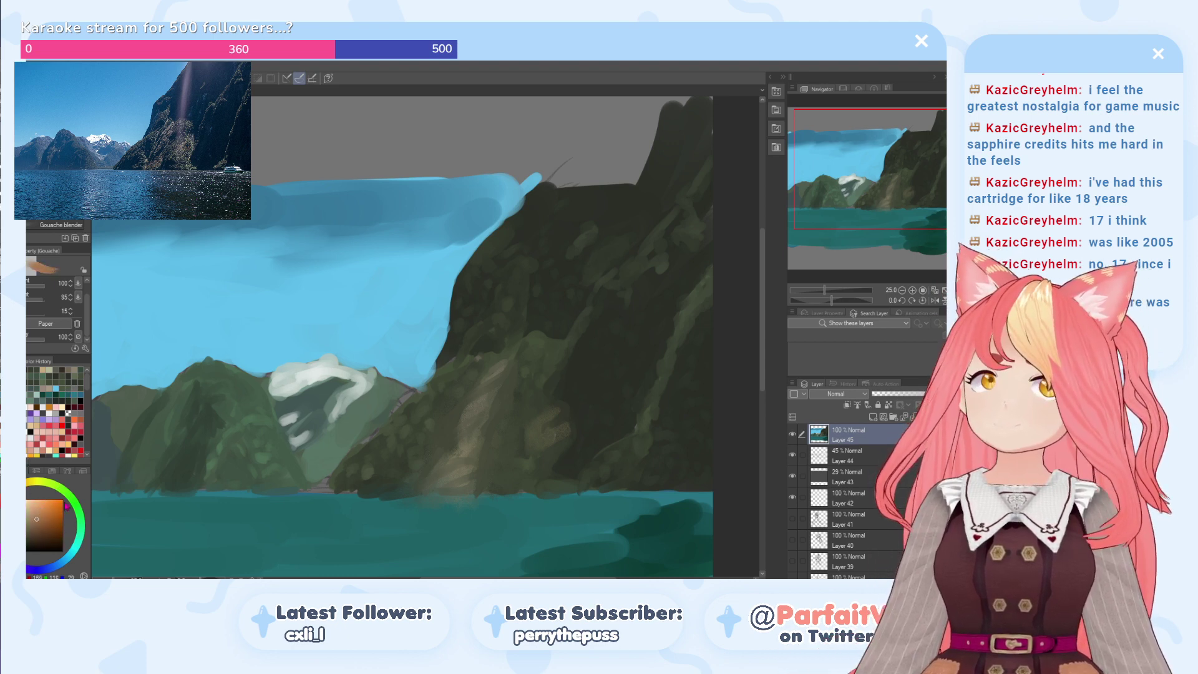
{"action": "left_click_drag", "start_coordinate": [559, 430], "coordinate": [556, 434]}
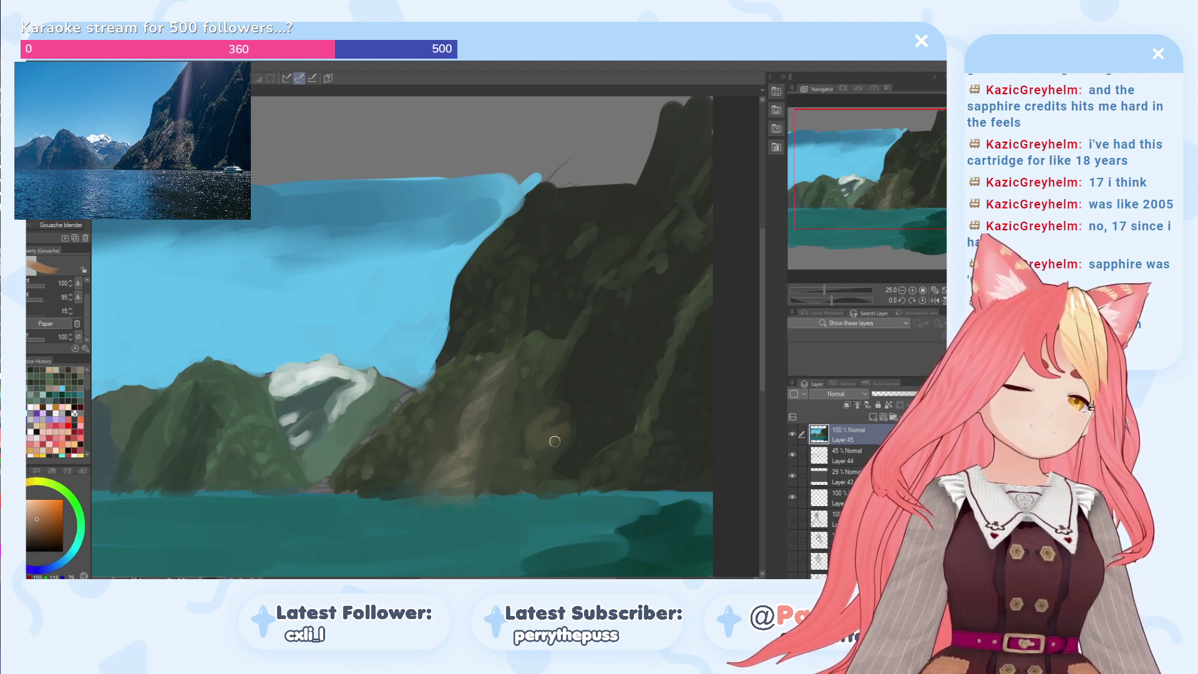
{"action": "left_click", "coordinate": [49, 212]}
{"action": "left_click_drag", "start_coordinate": [559, 429], "coordinate": [538, 450]}
Step: Enlarge the Dry Gouache brush and paint sampled cliff greens around the orange-brown patch to soften it into the rock
{"action": "left_click", "coordinate": [30, 285]}
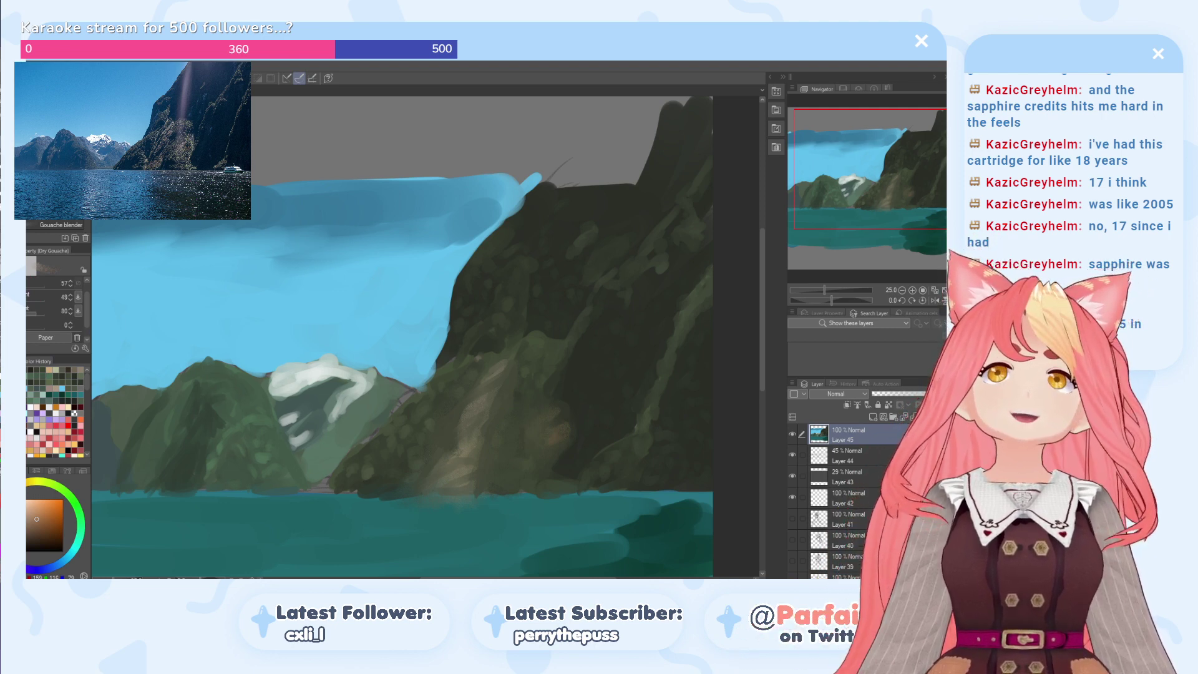
{"action": "left_click", "coordinate": [592, 394], "text": "alt"}
{"action": "left_click_drag", "start_coordinate": [581, 429], "coordinate": [562, 461]}
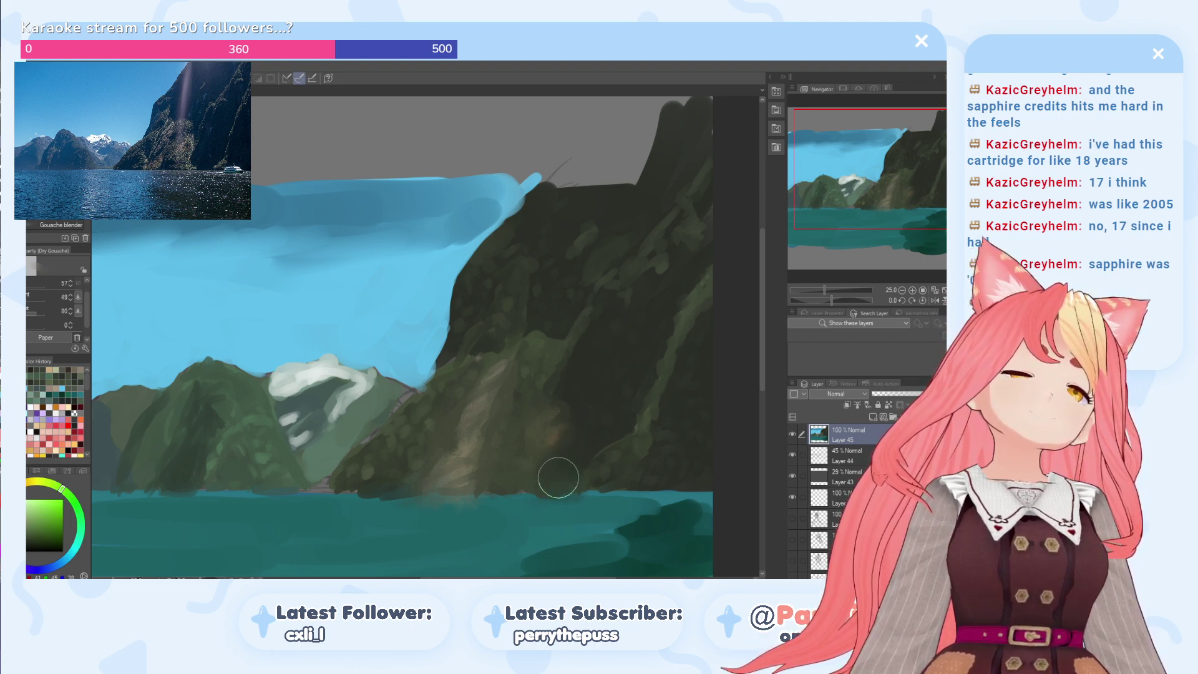
{"action": "left_click", "coordinate": [518, 473], "text": "alt"}
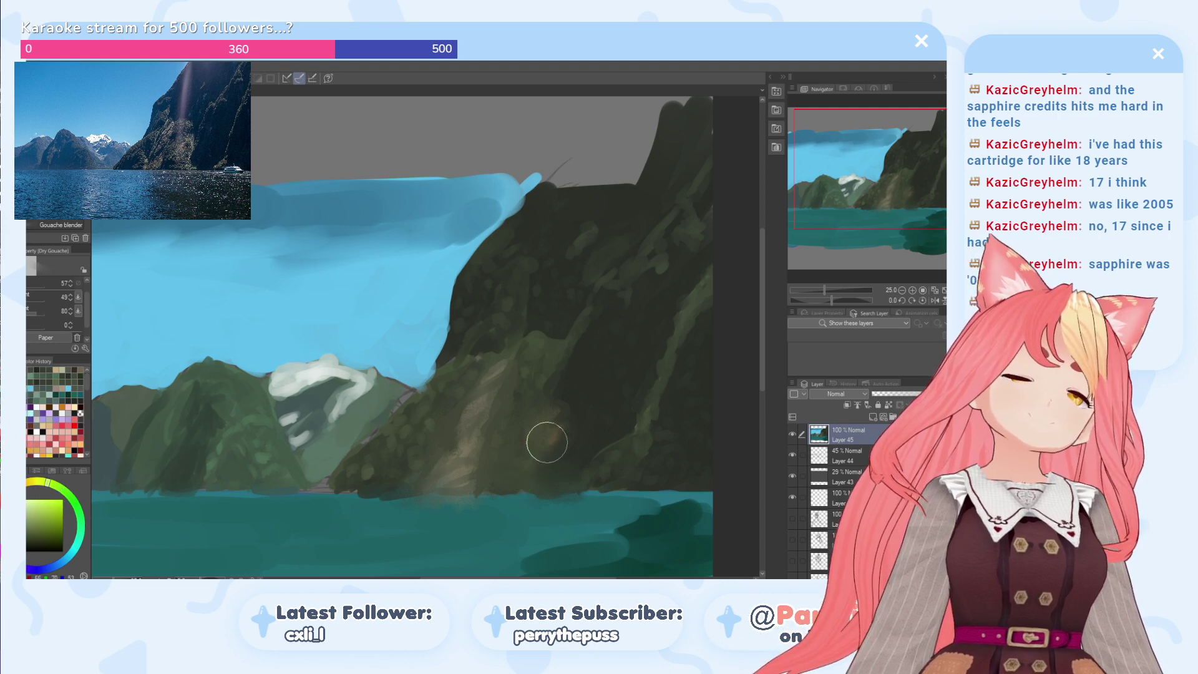
{"action": "left_click", "coordinate": [550, 441], "text": "alt"}
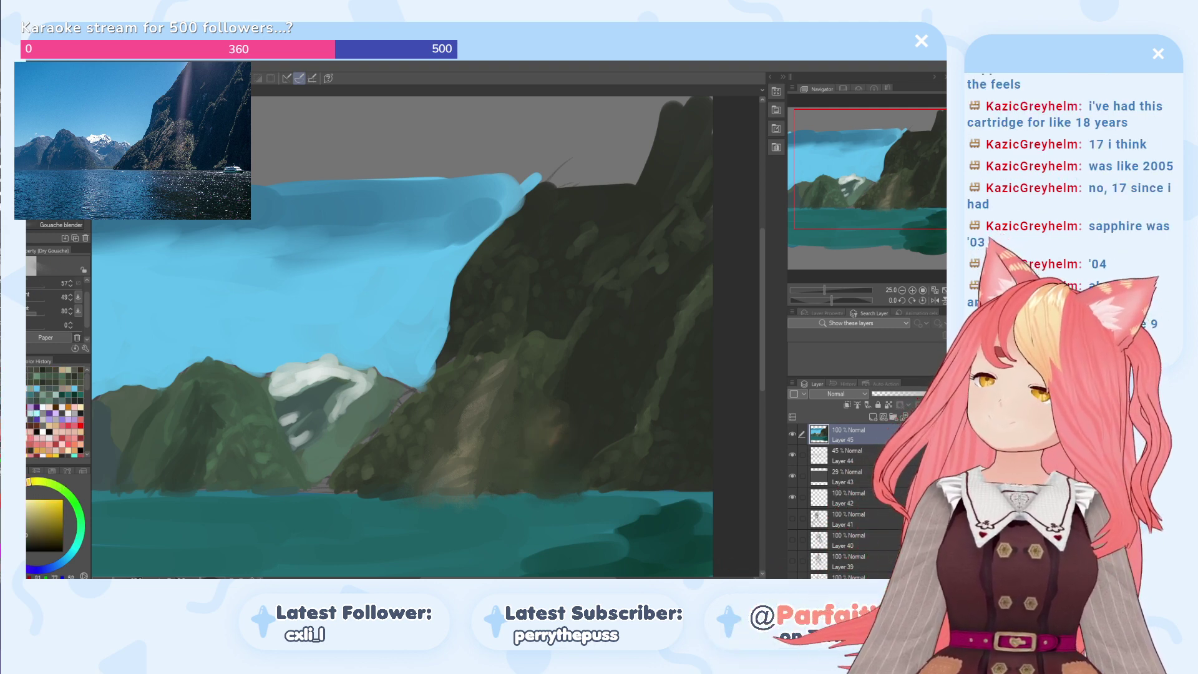
Step: Set the Dry Gouache brush size to 32.9, sample tan from the path, and pick a related shade for fine cliff accents
{"action": "key", "text": "p"}
{"action": "key", "text": "j"}
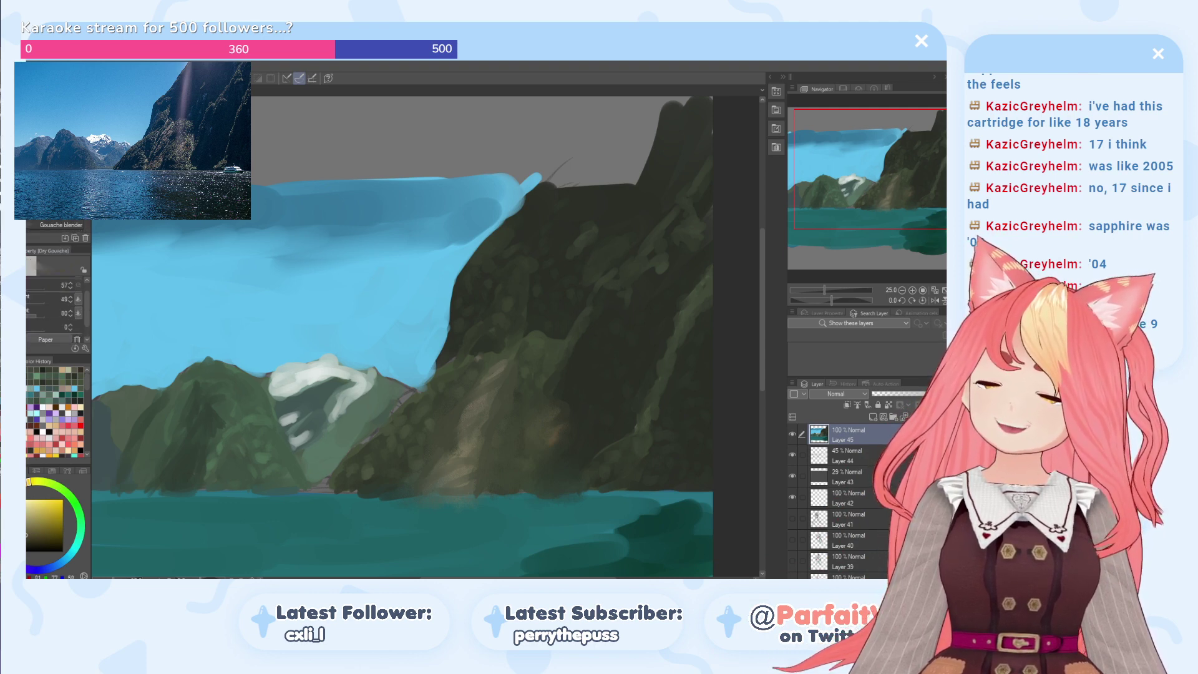
{"action": "left_click_drag", "start_coordinate": [86, 307], "coordinate": [87, 294]}
{"action": "left_click", "coordinate": [28, 287]}
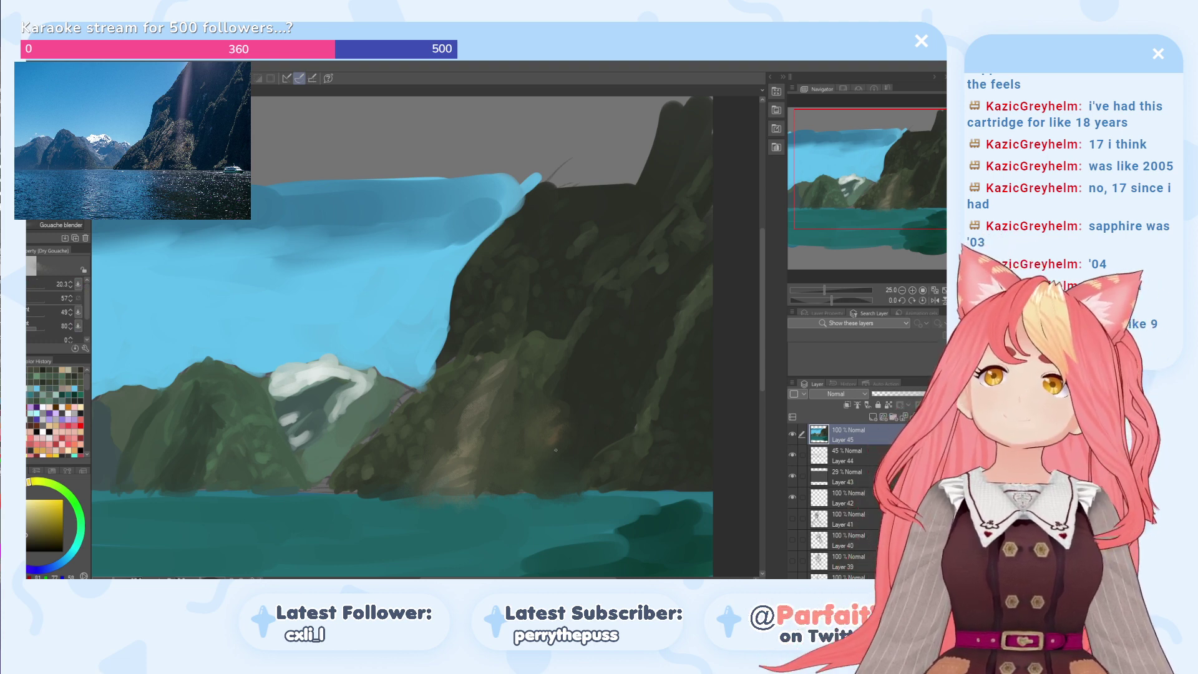
{"action": "left_click", "coordinate": [468, 449], "text": "alt"}
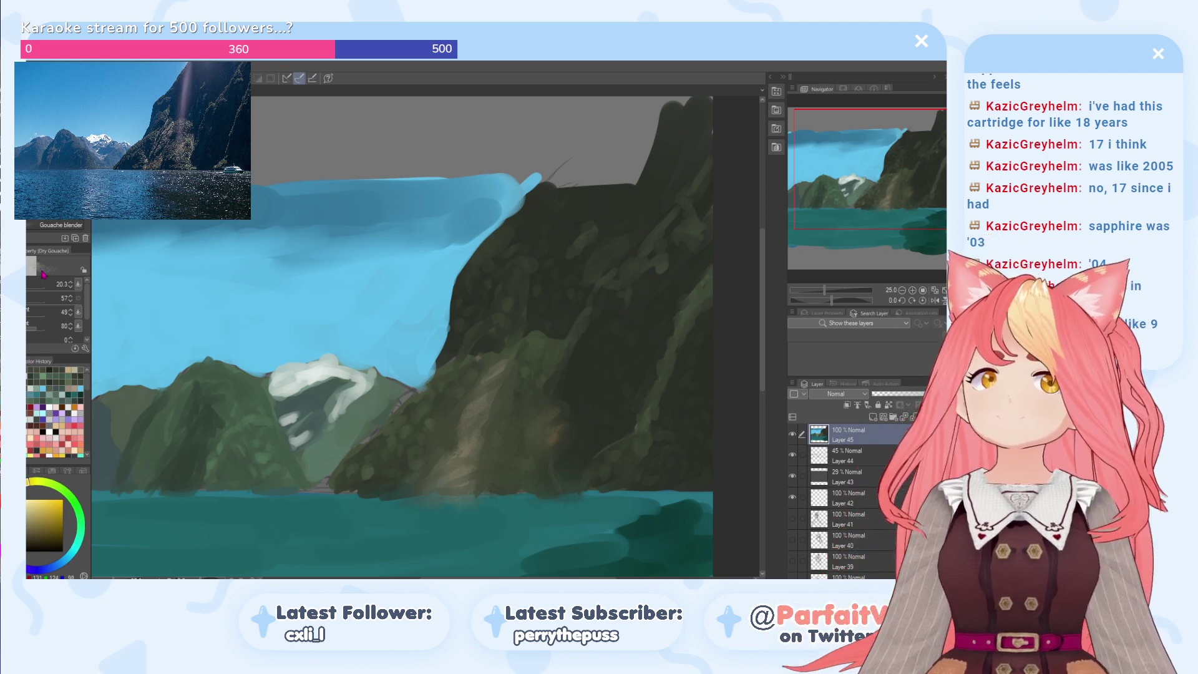
{"action": "left_click_drag", "start_coordinate": [29, 288], "coordinate": [31, 289]}
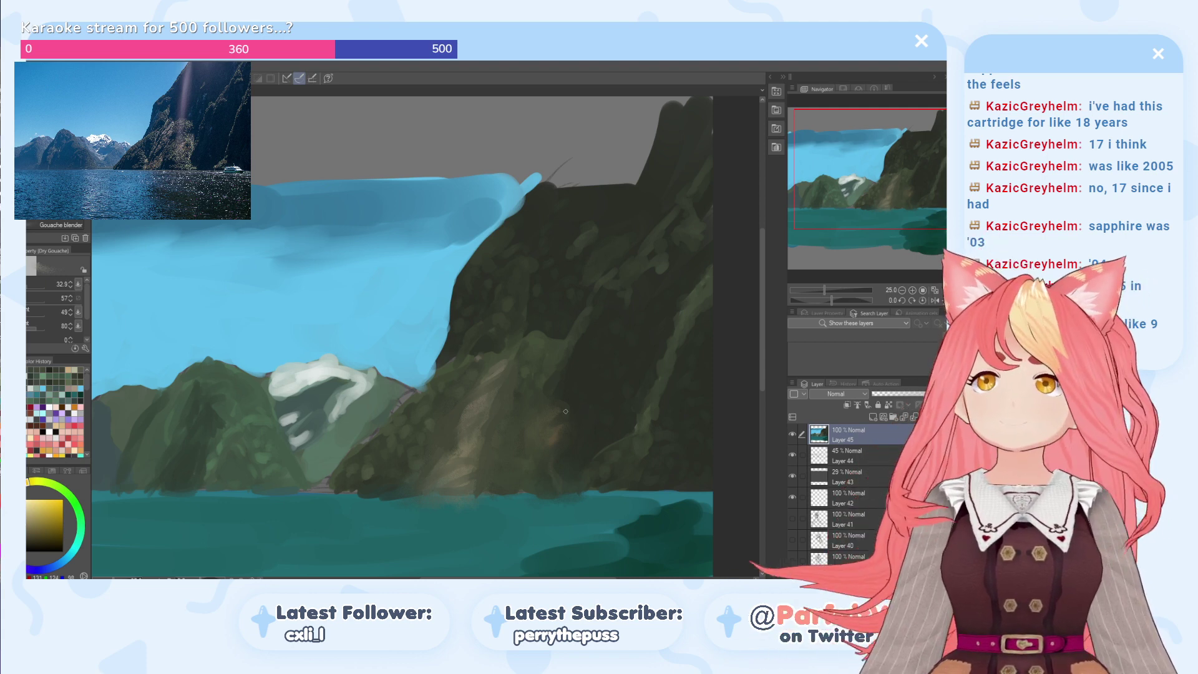
{"action": "left_click", "coordinate": [474, 409], "text": "alt"}
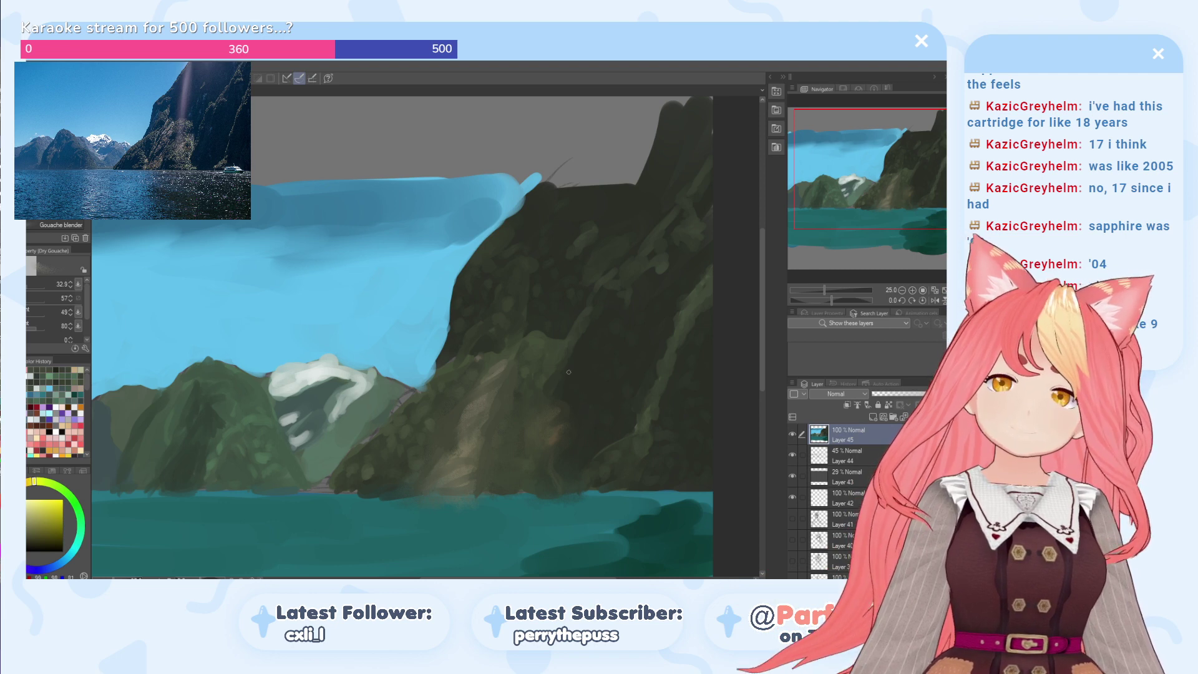
{"action": "left_click", "coordinate": [27, 525]}
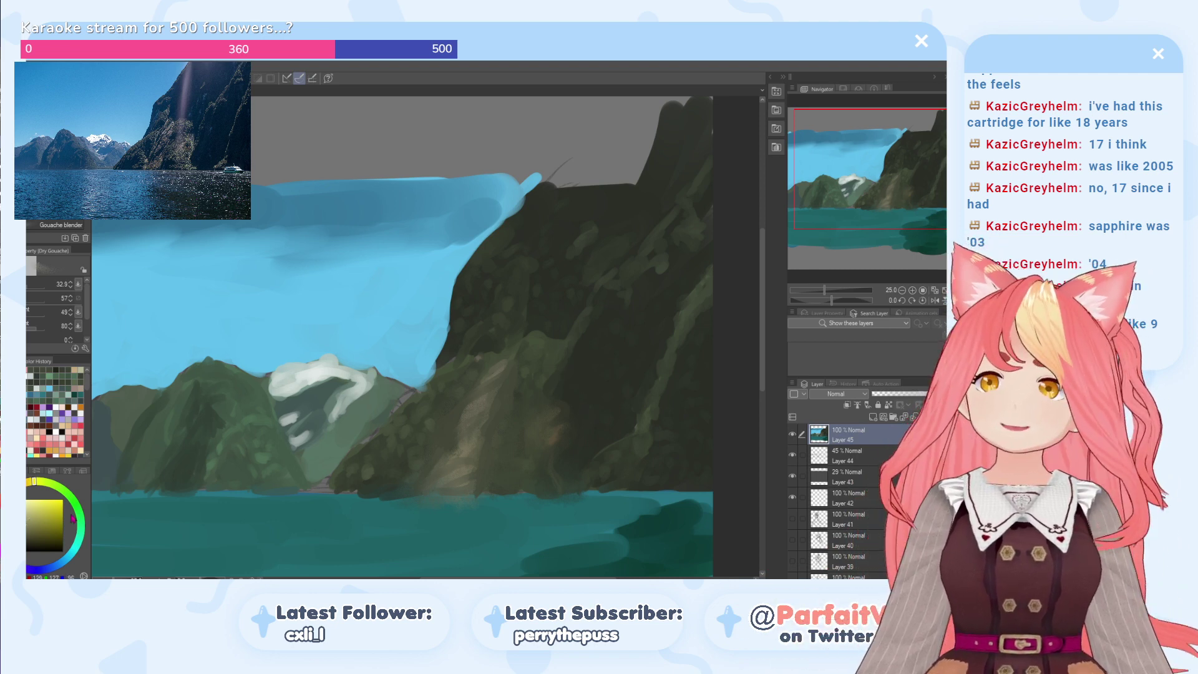
Step: Sample the cliff's dark green for blending beside the path with Dry Gouache at size 158.3, and finish by switching to the Gouache brush
{"action": "left_click", "coordinate": [582, 340], "text": "alt"}
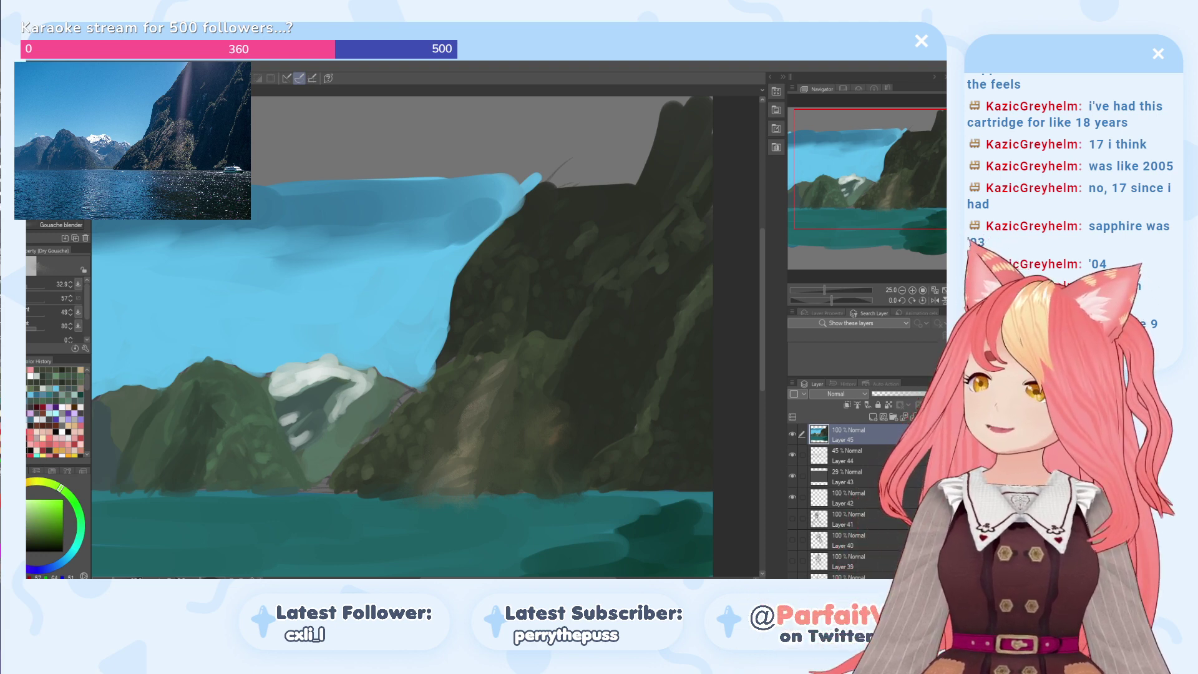
{"action": "left_click", "coordinate": [34, 285]}
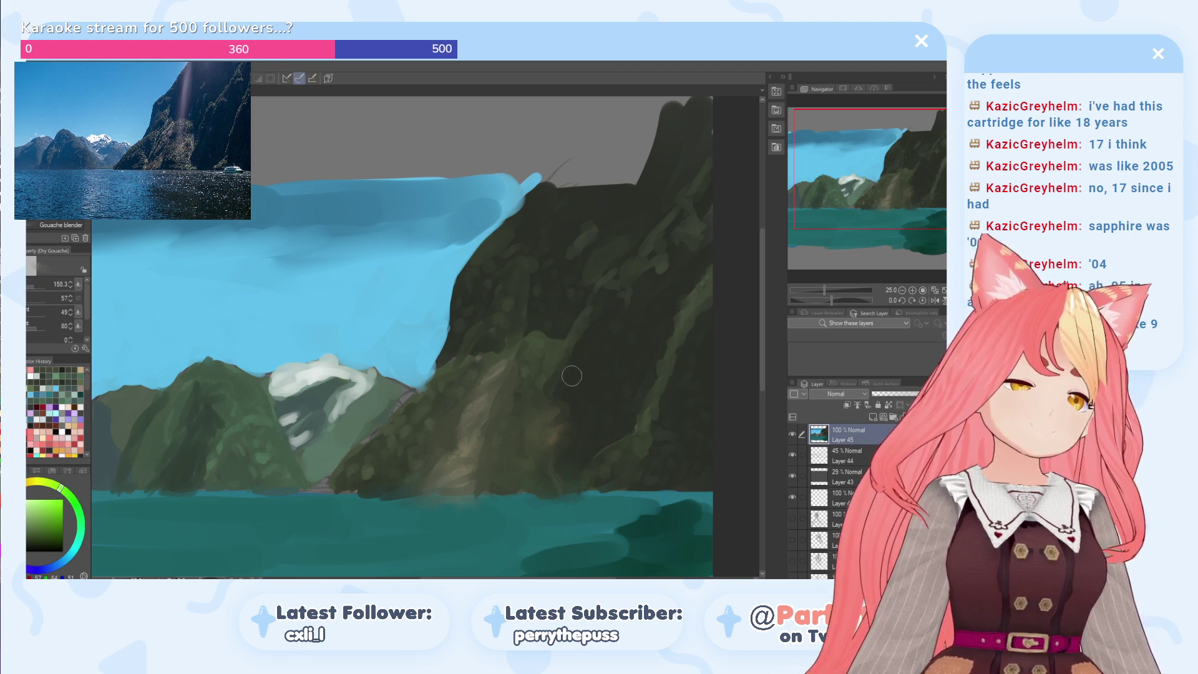
{"action": "left_click", "coordinate": [60, 200]}
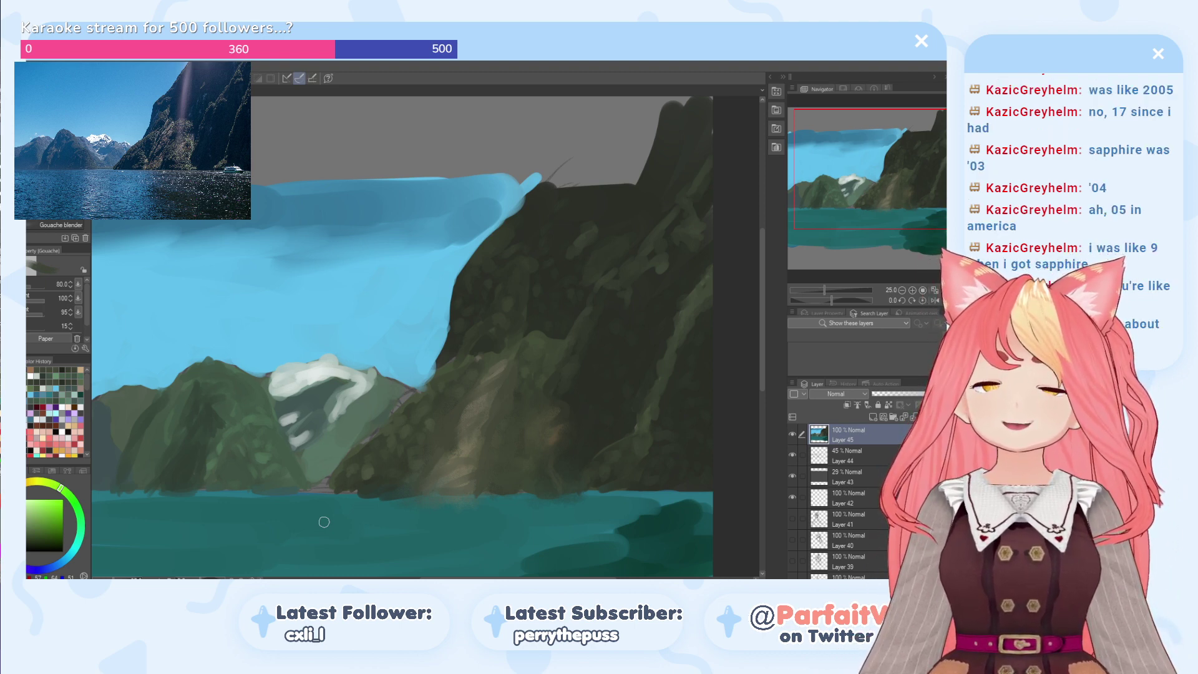
{"action": "left_click_drag", "start_coordinate": [29, 520], "coordinate": [27, 509]}
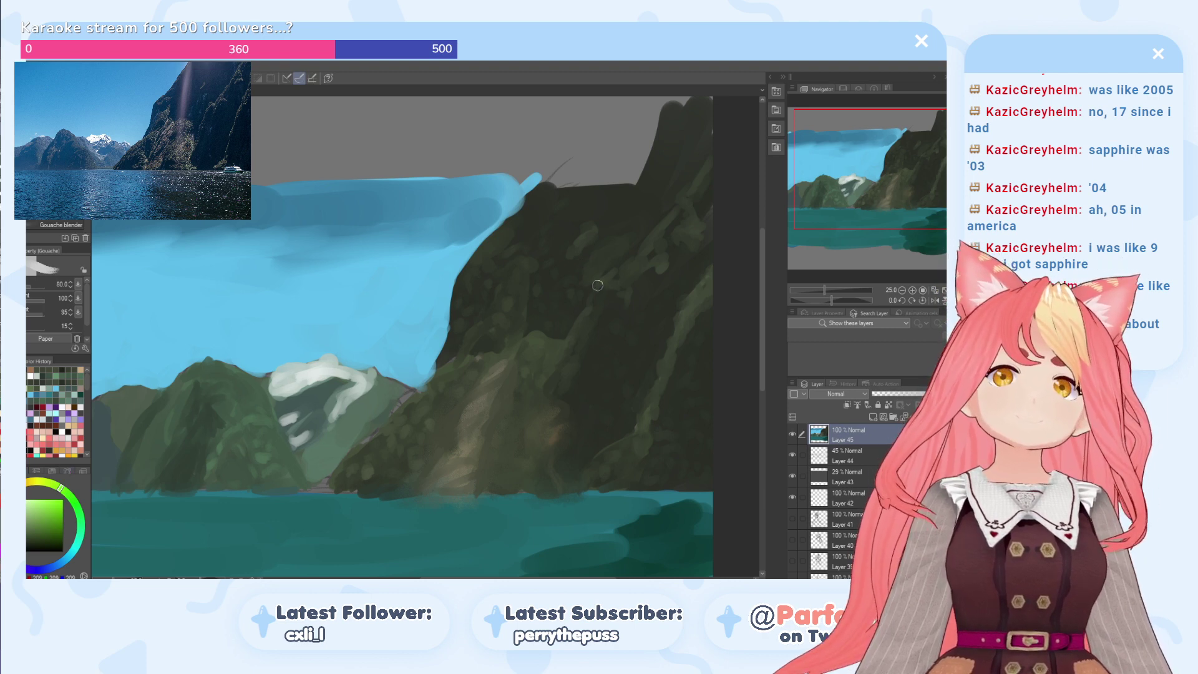
{"action": "left_click_drag", "start_coordinate": [571, 259], "coordinate": [567, 279]}
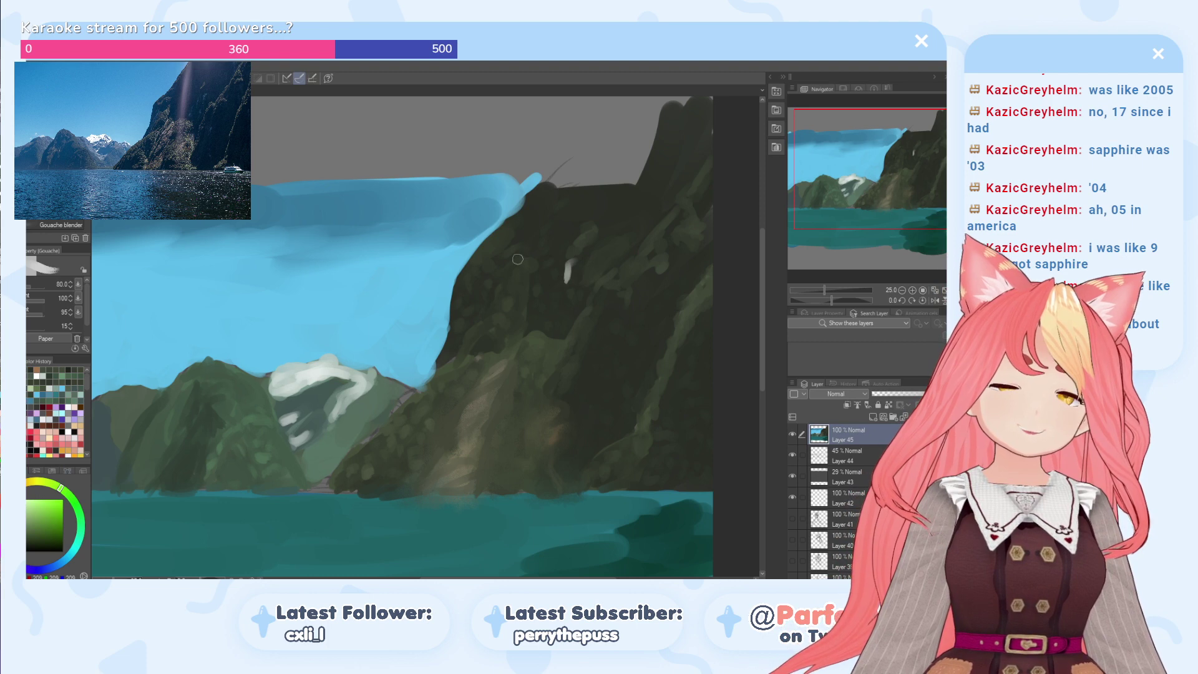
{"action": "key", "text": "ctrl+z"}
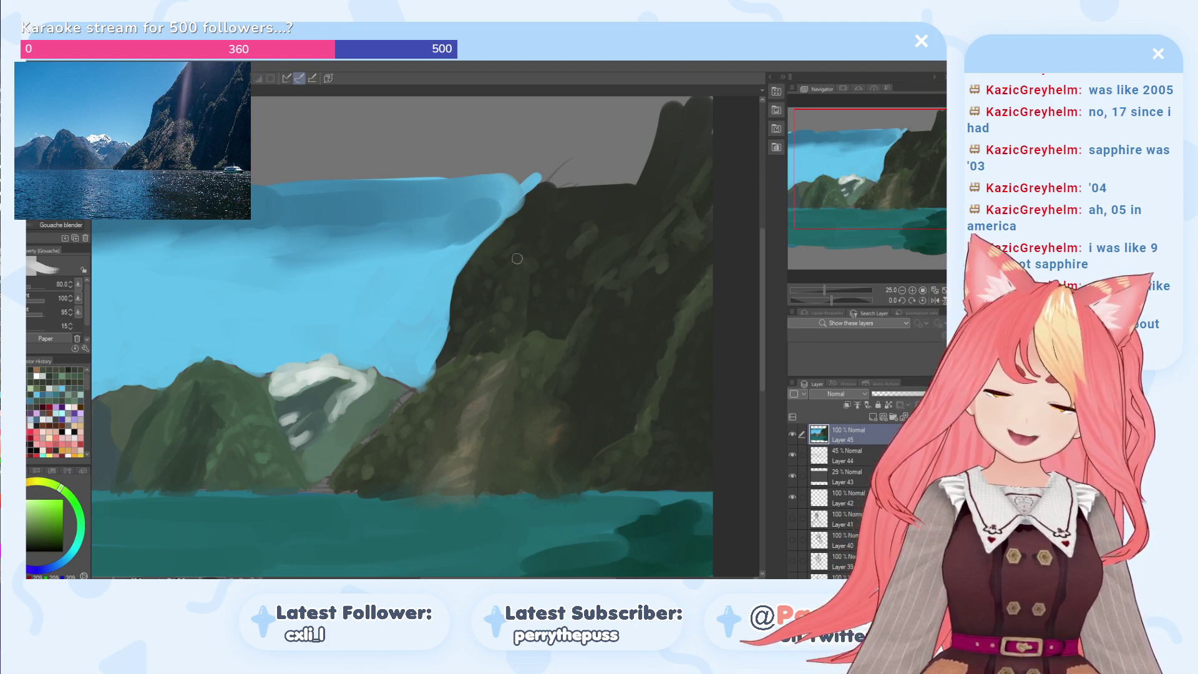
Step: Mix a muted grey-teal, dab short highlight strokes across the dark cliff face, and sample the cliff's dark green to tone them down
{"action": "key", "text": "x"}
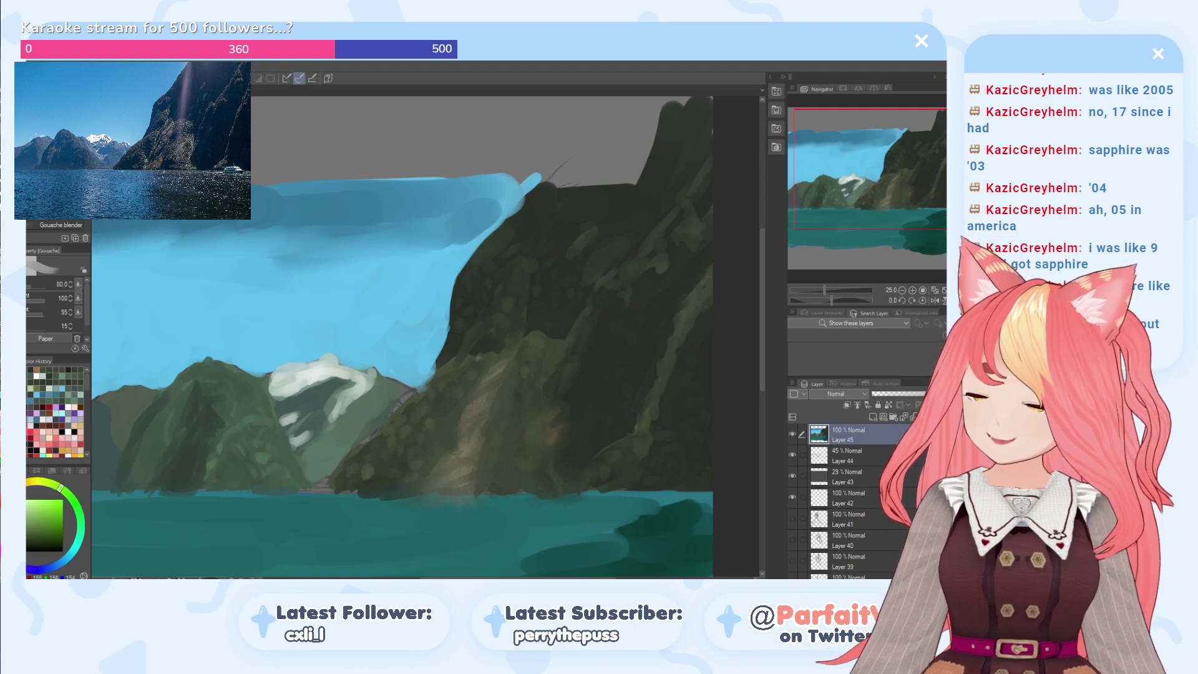
{"action": "left_click", "coordinate": [26, 521]}
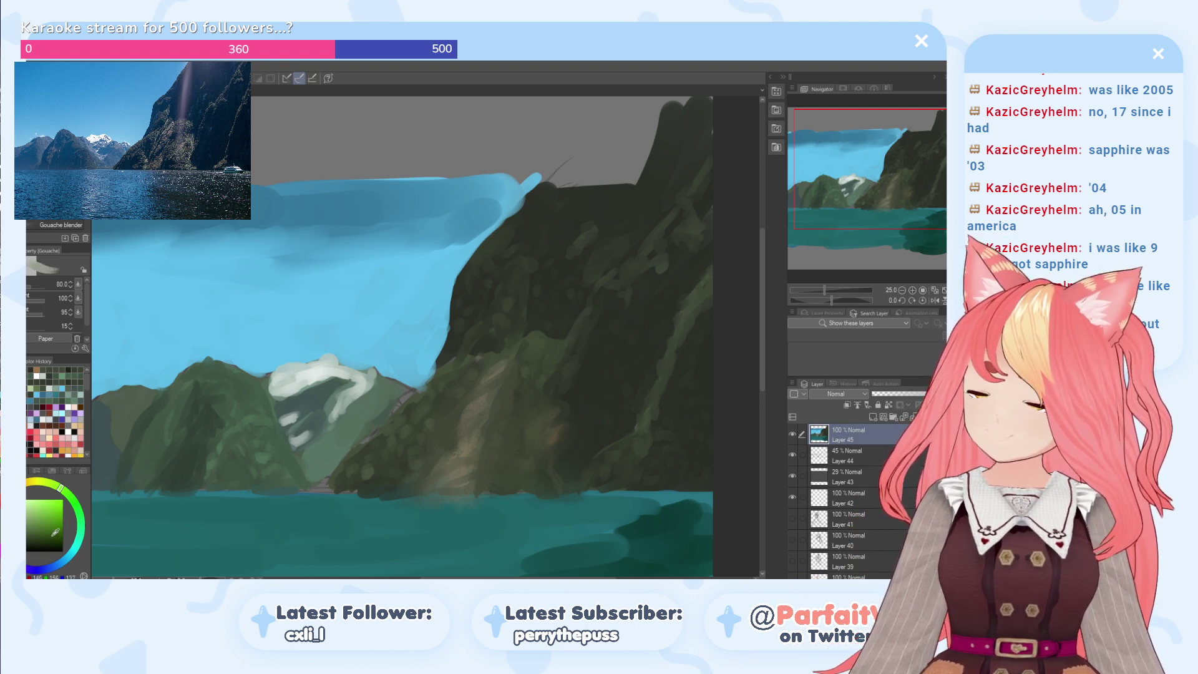
{"action": "left_click", "coordinate": [77, 557]}
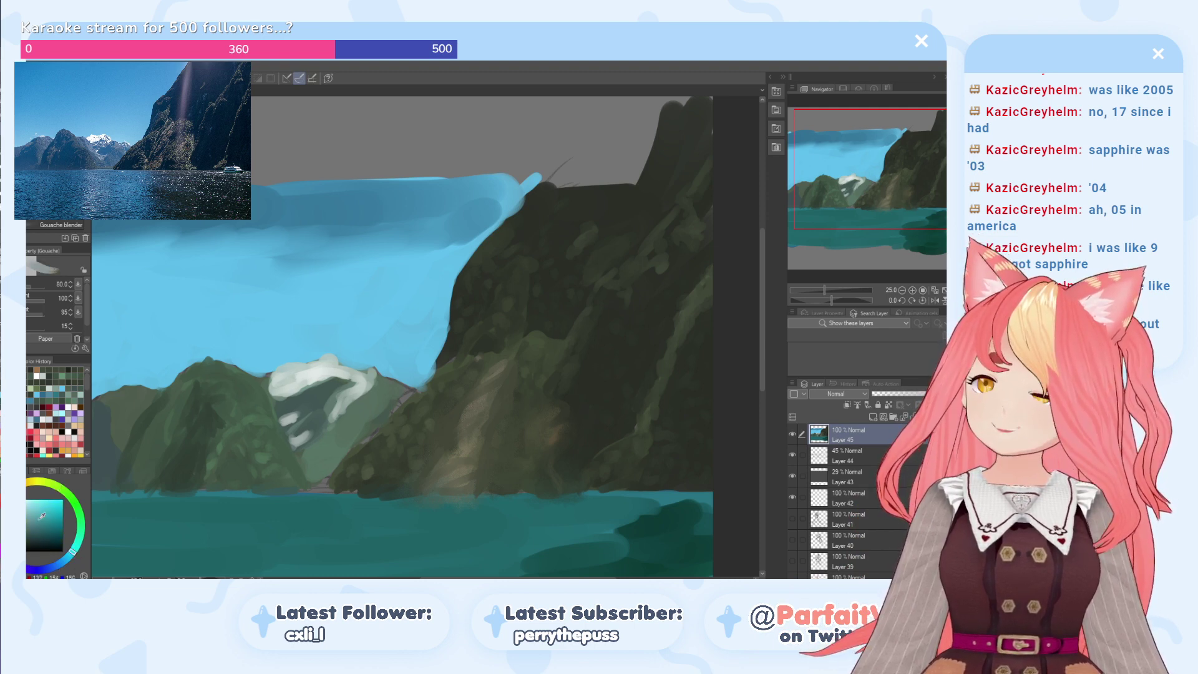
{"action": "left_click", "coordinate": [26, 503]}
{"action": "left_click", "coordinate": [26, 507]}
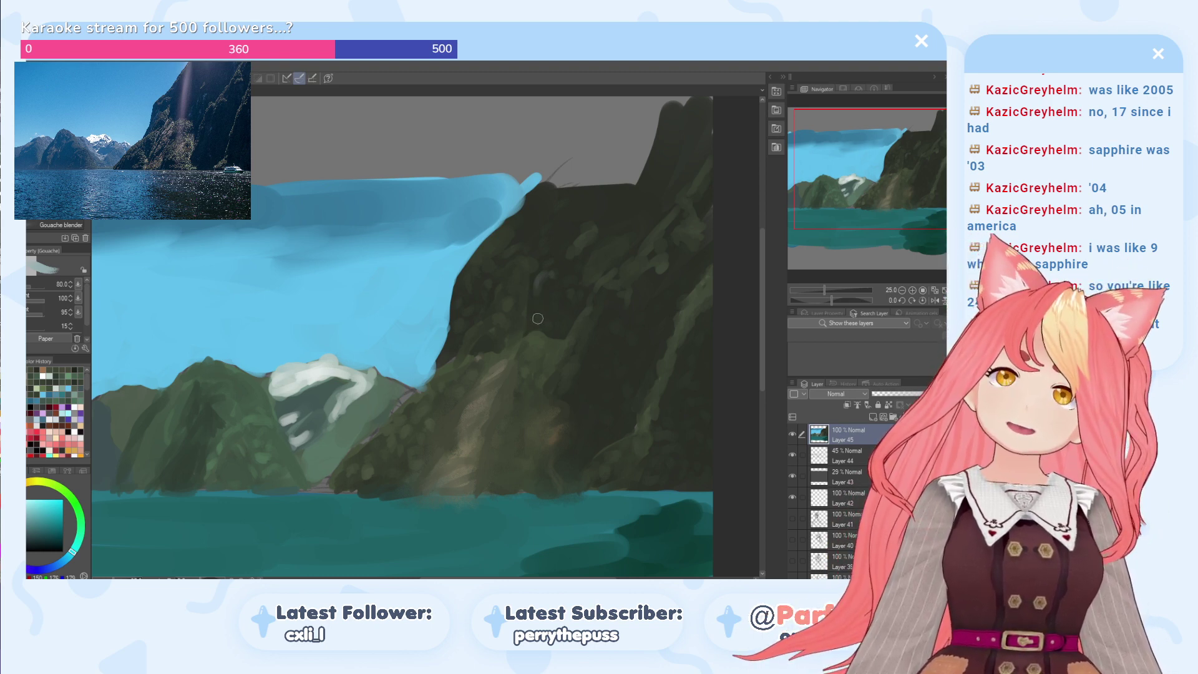
{"action": "left_click_drag", "start_coordinate": [540, 312], "coordinate": [535, 325]}
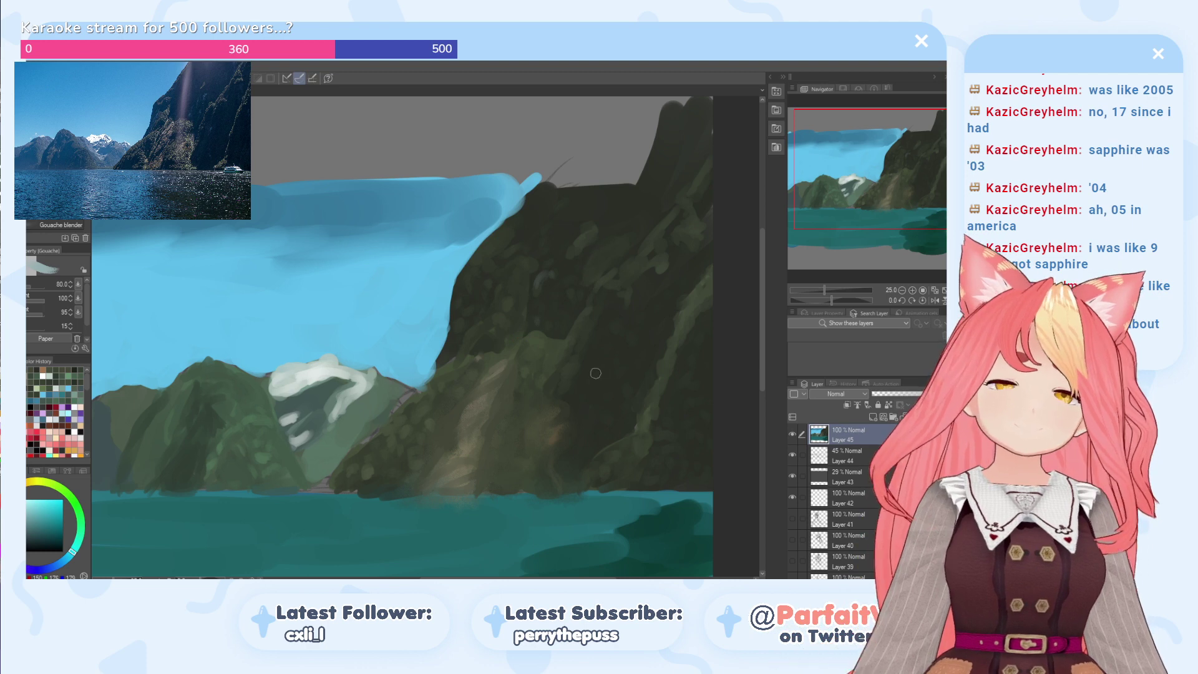
{"action": "left_click_drag", "start_coordinate": [599, 366], "coordinate": [585, 384]}
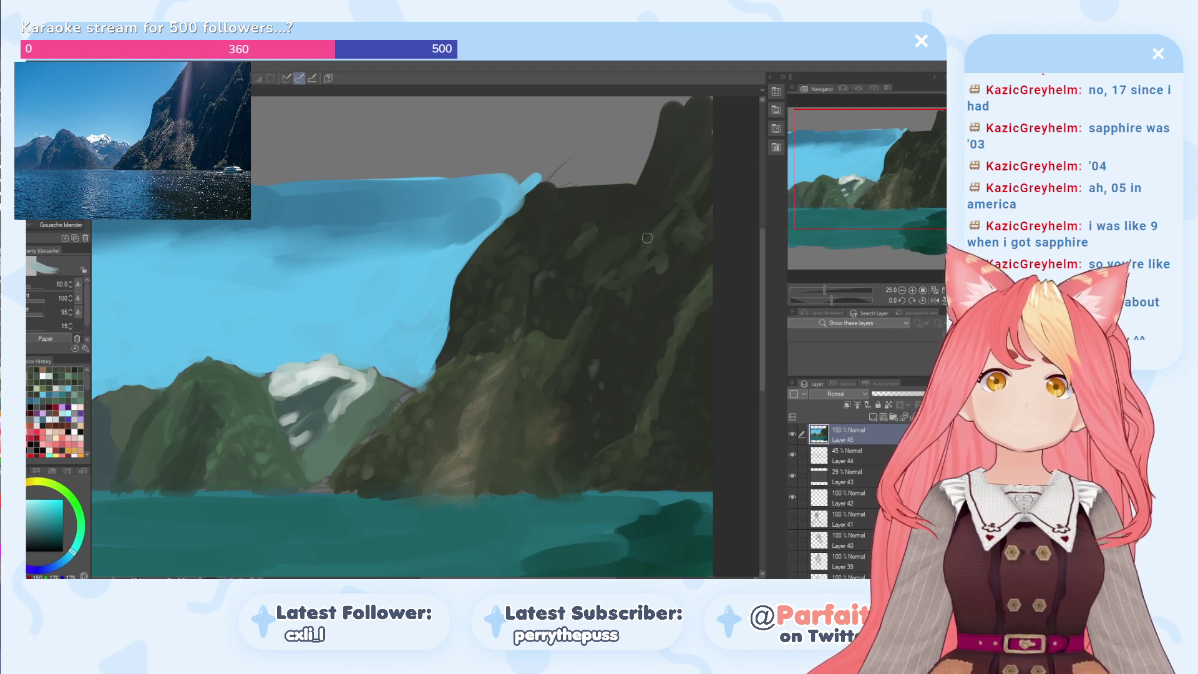
{"action": "left_click", "coordinate": [600, 230], "text": "alt"}
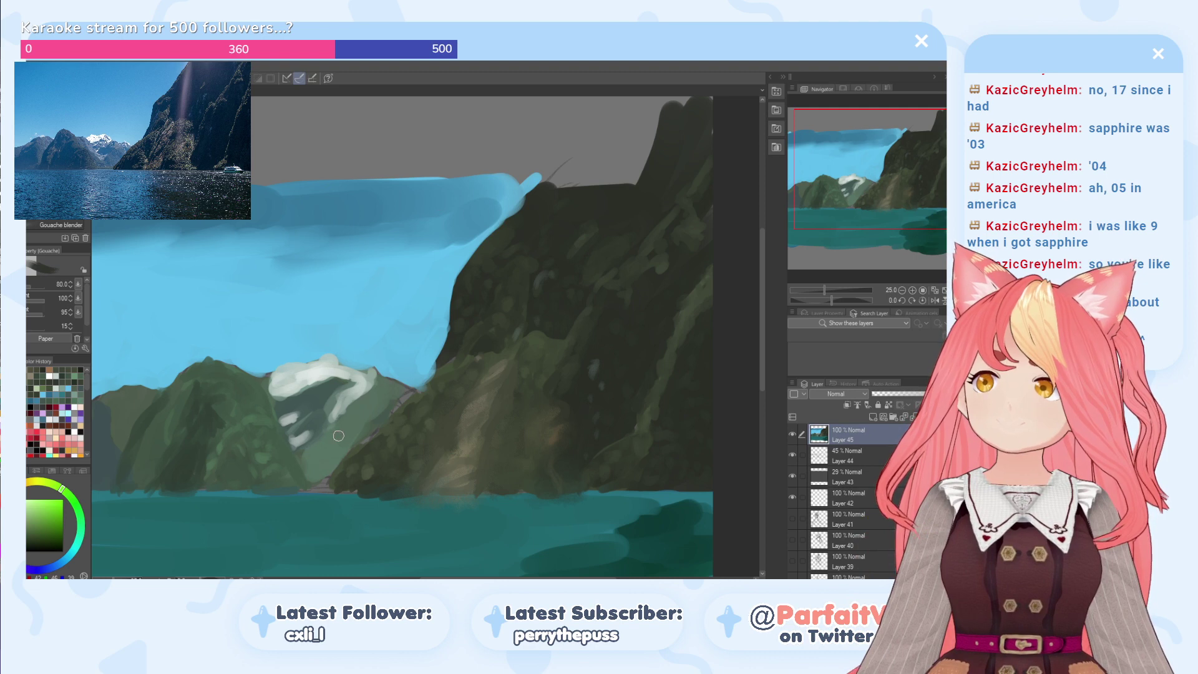
Step: Sample the snowy mountain's greens, mix a paler grey-green, and dab it onto the mountain's lower slope near the waterline
{"action": "left_click", "coordinate": [319, 410], "text": "alt"}
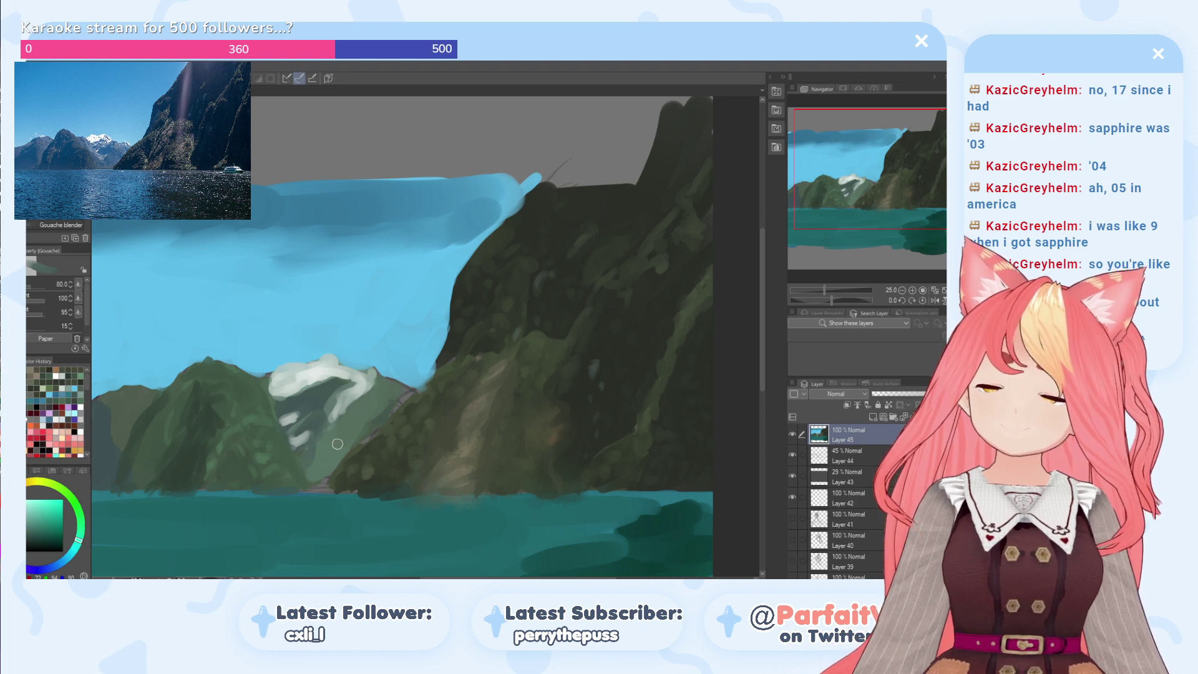
{"action": "left_click", "coordinate": [334, 444], "text": "alt"}
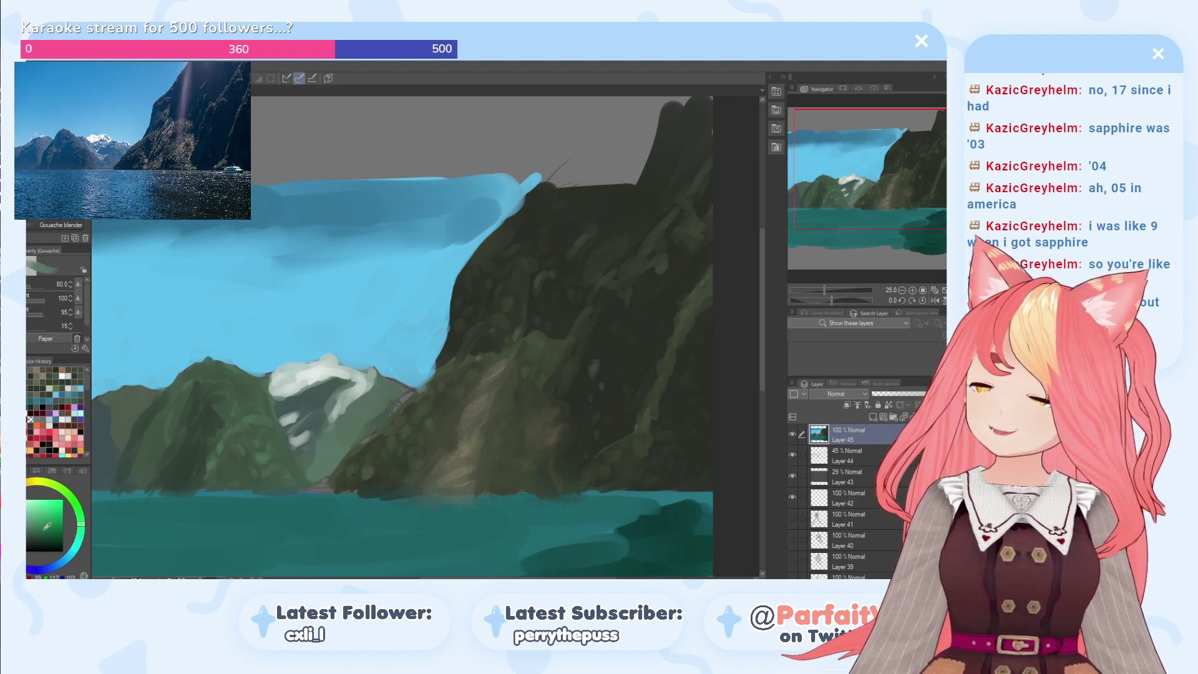
{"action": "left_click_drag", "start_coordinate": [26, 528], "coordinate": [24, 534]}
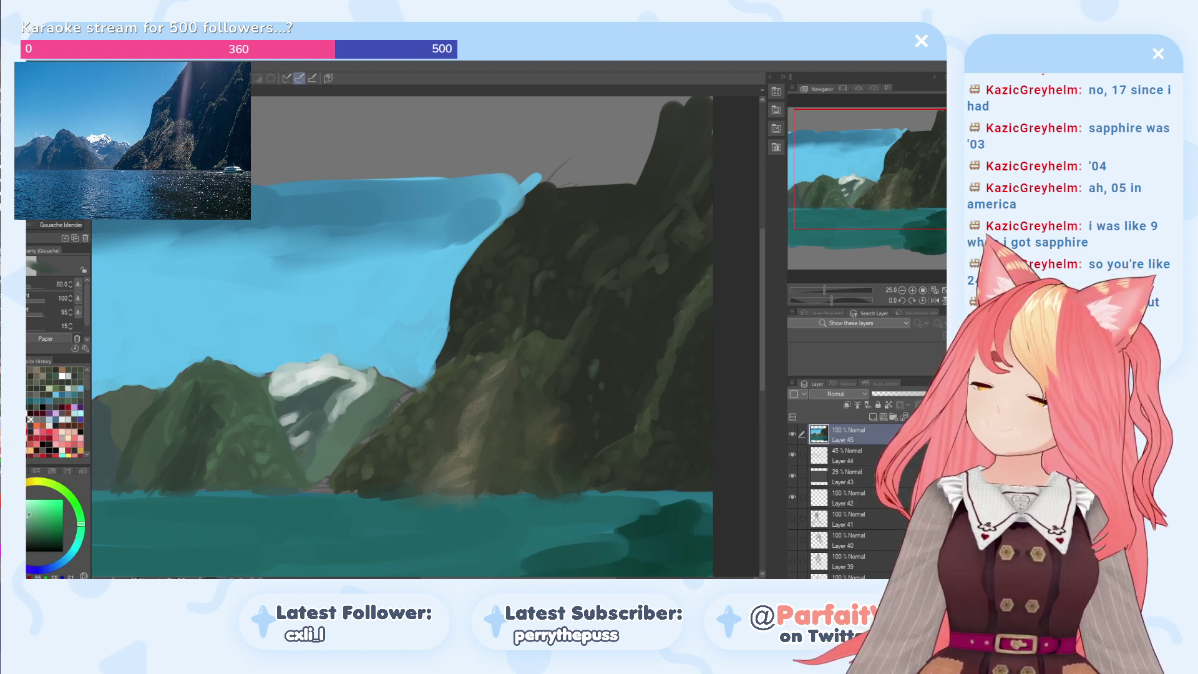
{"action": "left_click", "coordinate": [331, 452], "text": "alt"}
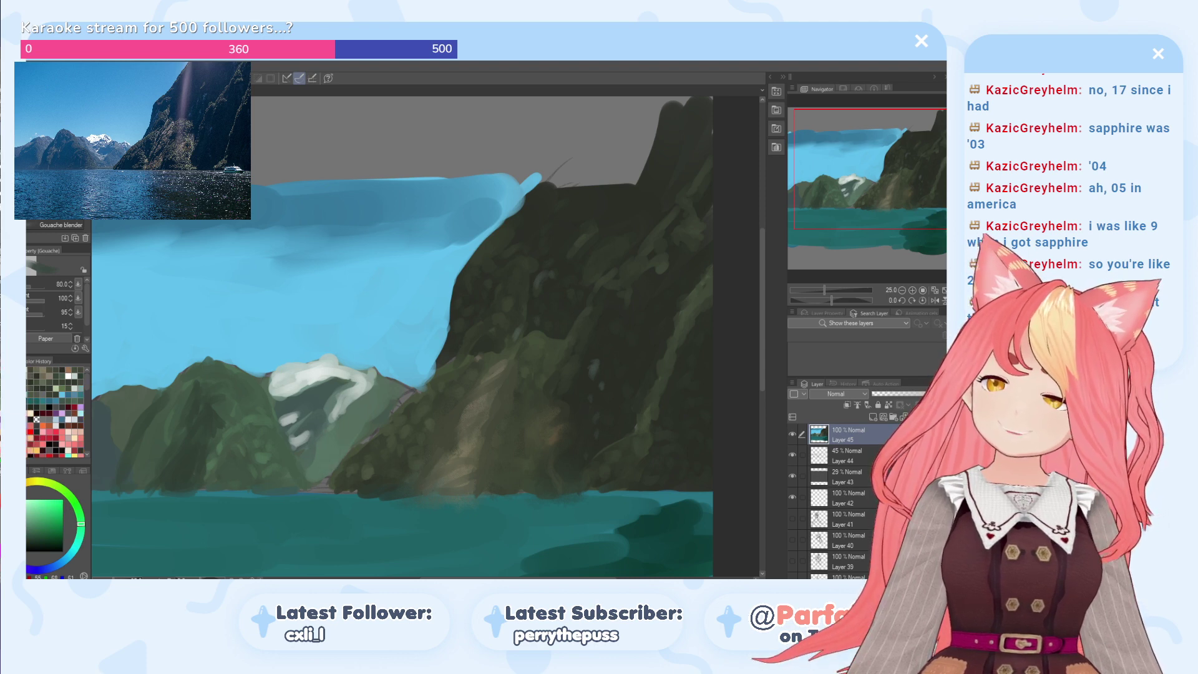
{"action": "left_click_drag", "start_coordinate": [329, 460], "coordinate": [317, 475]}
{"action": "key", "text": "ctrl+z"}
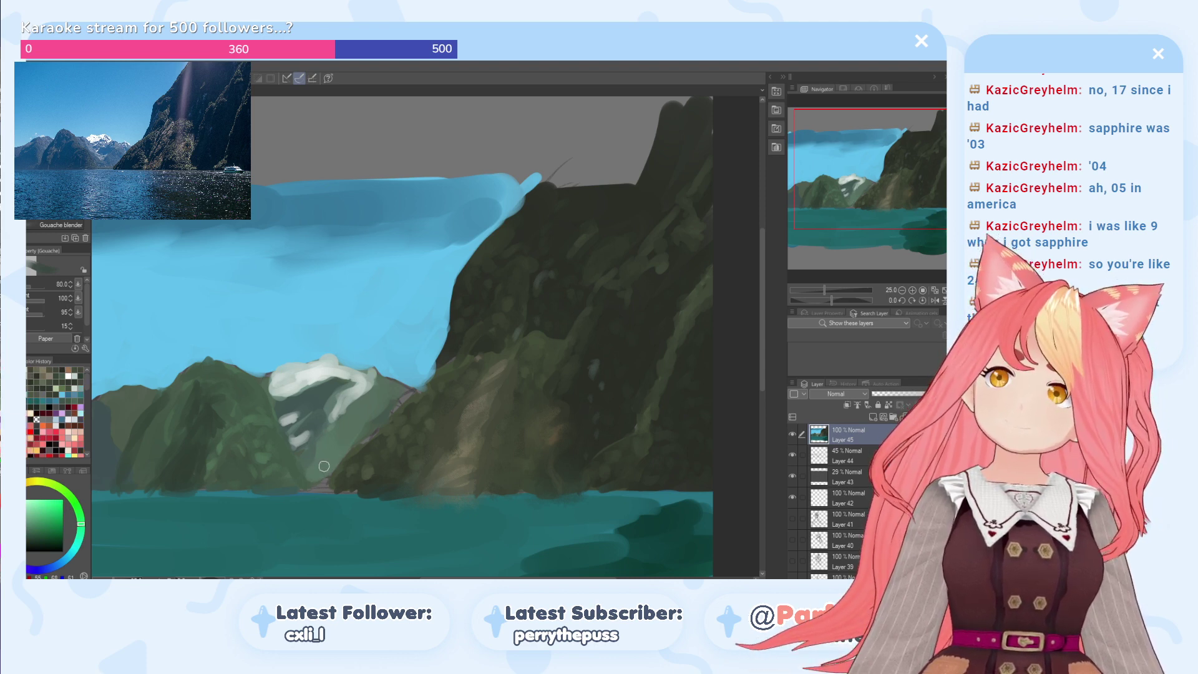
{"action": "left_click", "coordinate": [26, 526]}
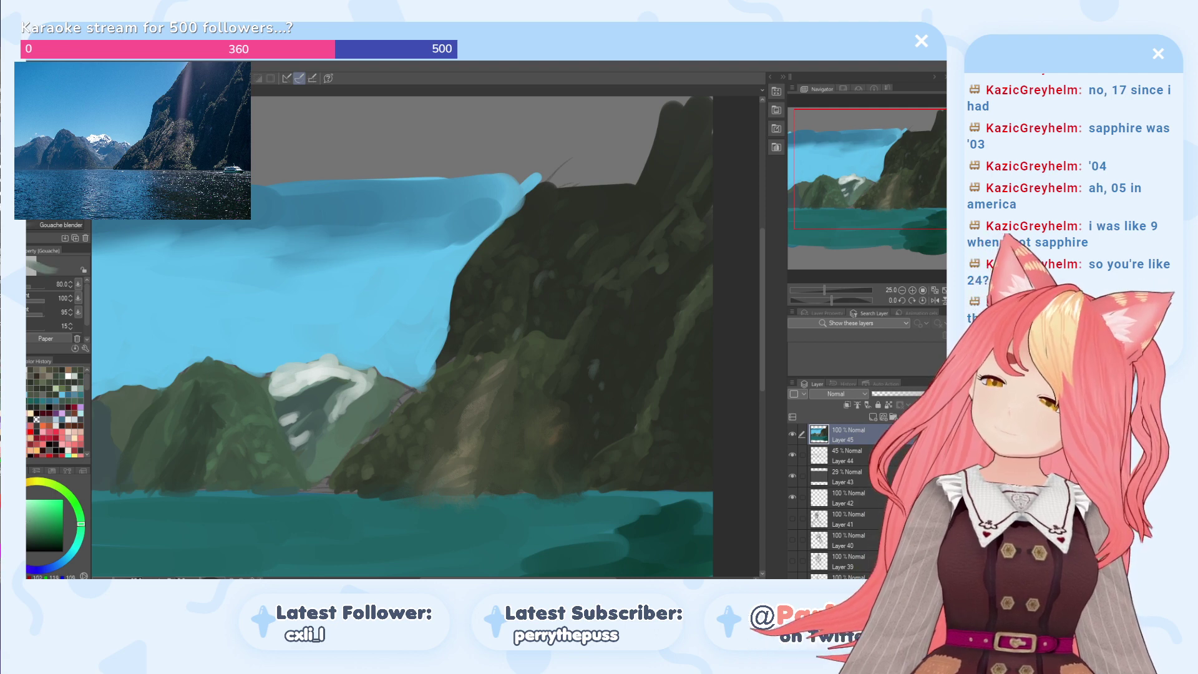
{"action": "left_click", "coordinate": [317, 476]}
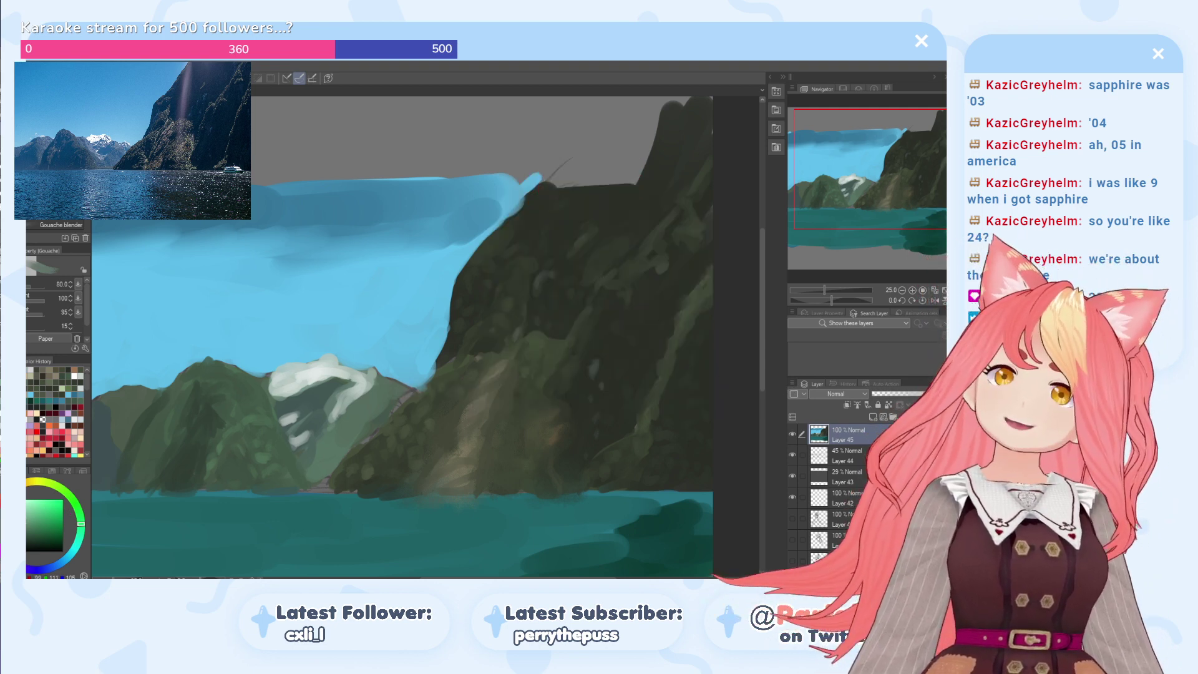
Step: Repaint the slope between the snowy mountain and brown foothill in sampled grey-greens, and clean the skyline beside the peak with sampled sky blue
{"action": "left_click", "coordinate": [336, 442], "text": "alt"}
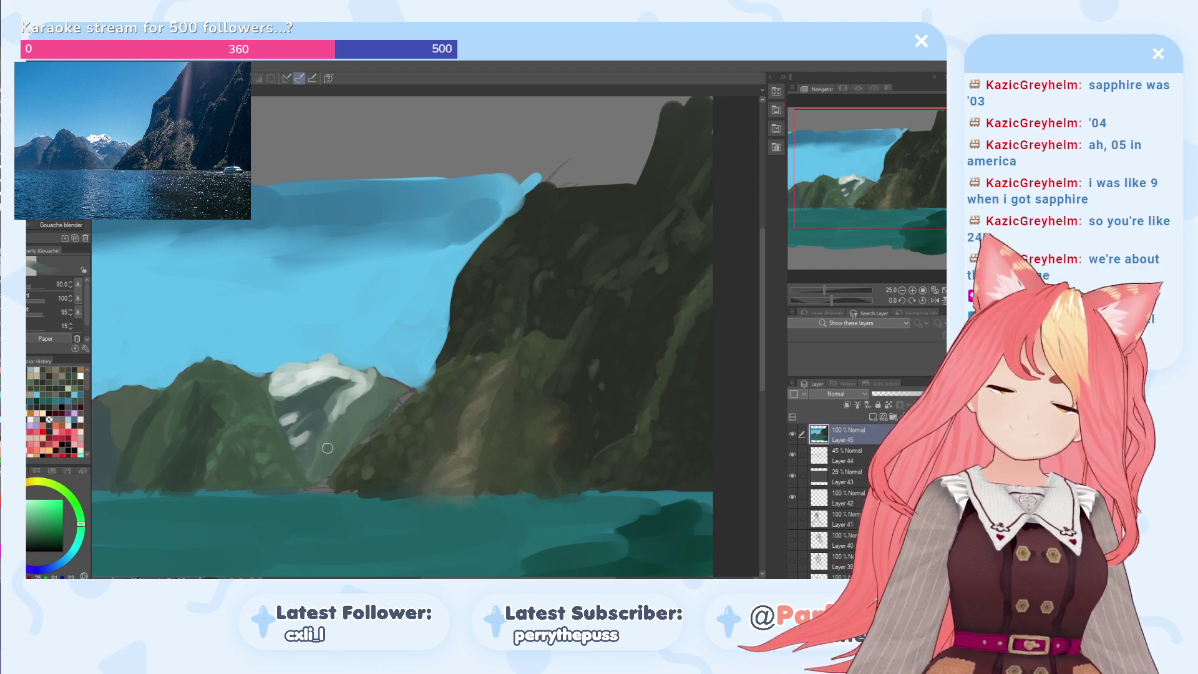
{"action": "left_click_drag", "start_coordinate": [362, 426], "coordinate": [400, 392]}
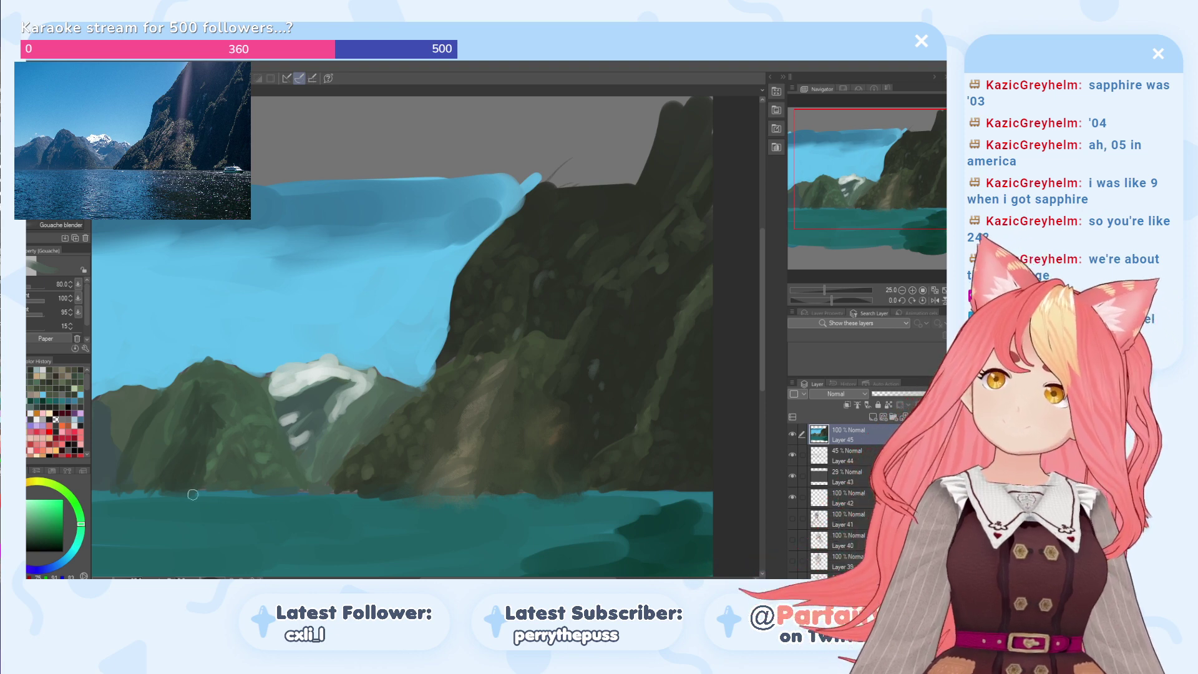
{"action": "left_click", "coordinate": [315, 411], "text": "alt"}
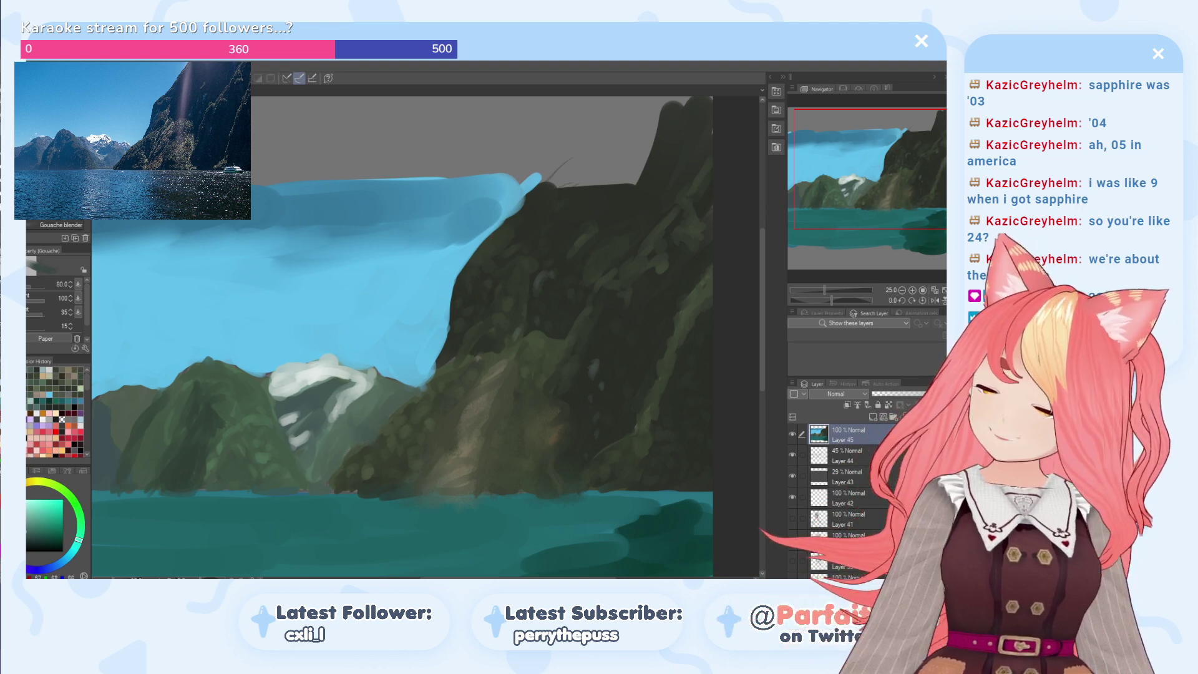
{"action": "left_click", "coordinate": [29, 536]}
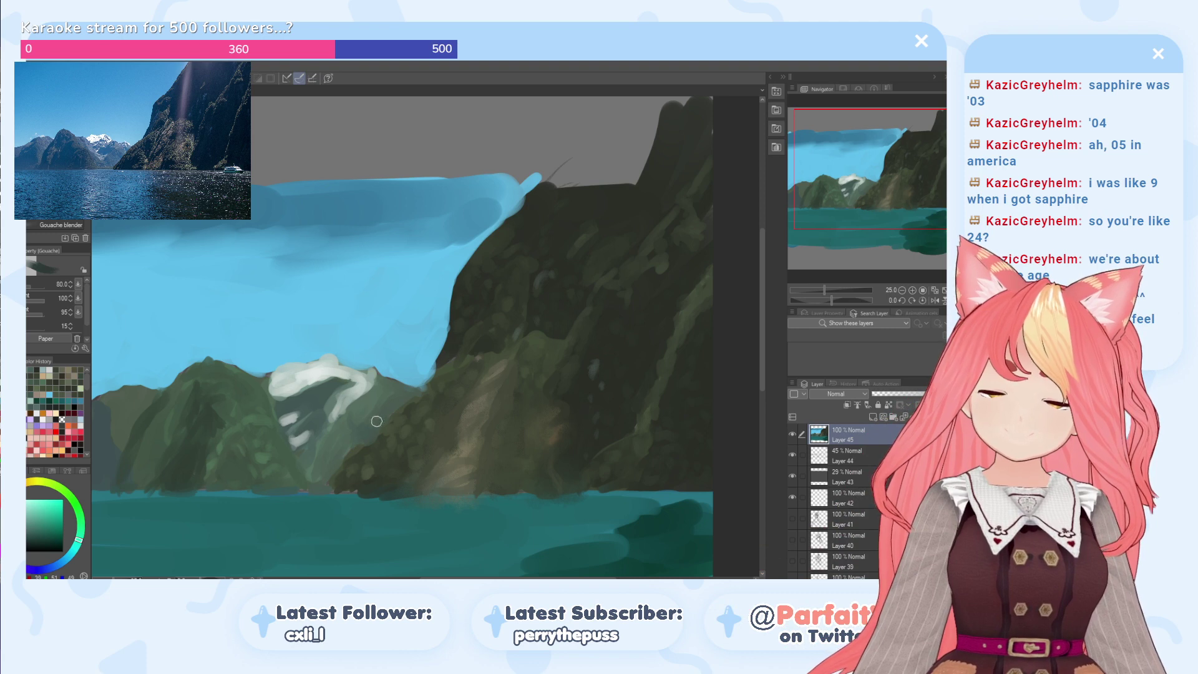
{"action": "mouse_move", "coordinate": [364, 431]}
{"action": "left_mouse_down"}
{"action": "mouse_move", "coordinate": [340, 422]}
{"action": "mouse_move", "coordinate": [351, 423]}
{"action": "left_mouse_up"}
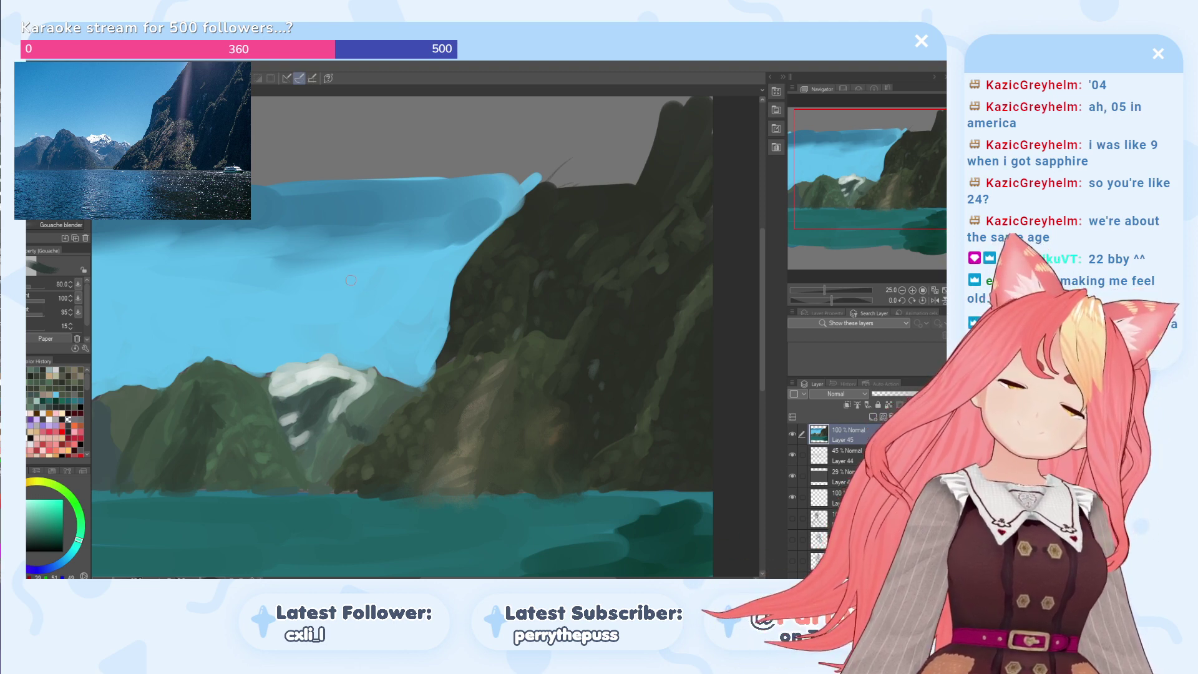
{"action": "left_click", "coordinate": [387, 352], "text": "alt"}
{"action": "left_click_drag", "start_coordinate": [378, 377], "coordinate": [390, 372]}
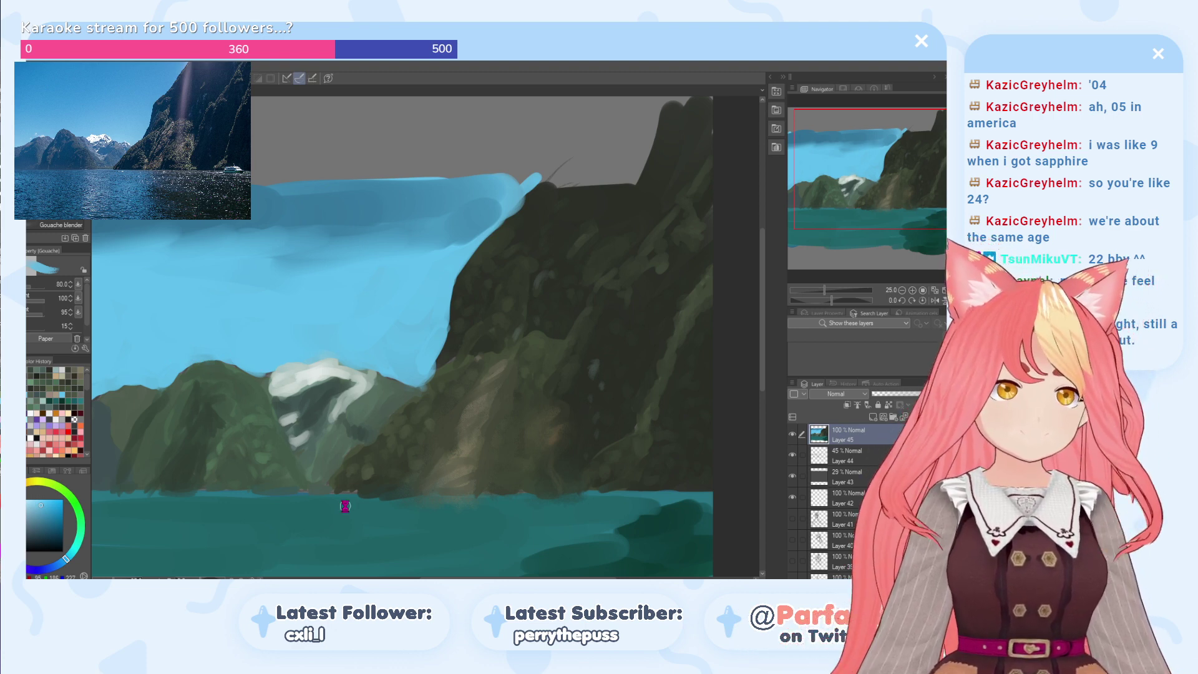
Step: Set the Gouache blender size to 12.5, mix a lighter green from the far-left hill's color, and add fine highlights to its slope
{"action": "left_click_drag", "start_coordinate": [345, 506], "coordinate": [420, 513]}
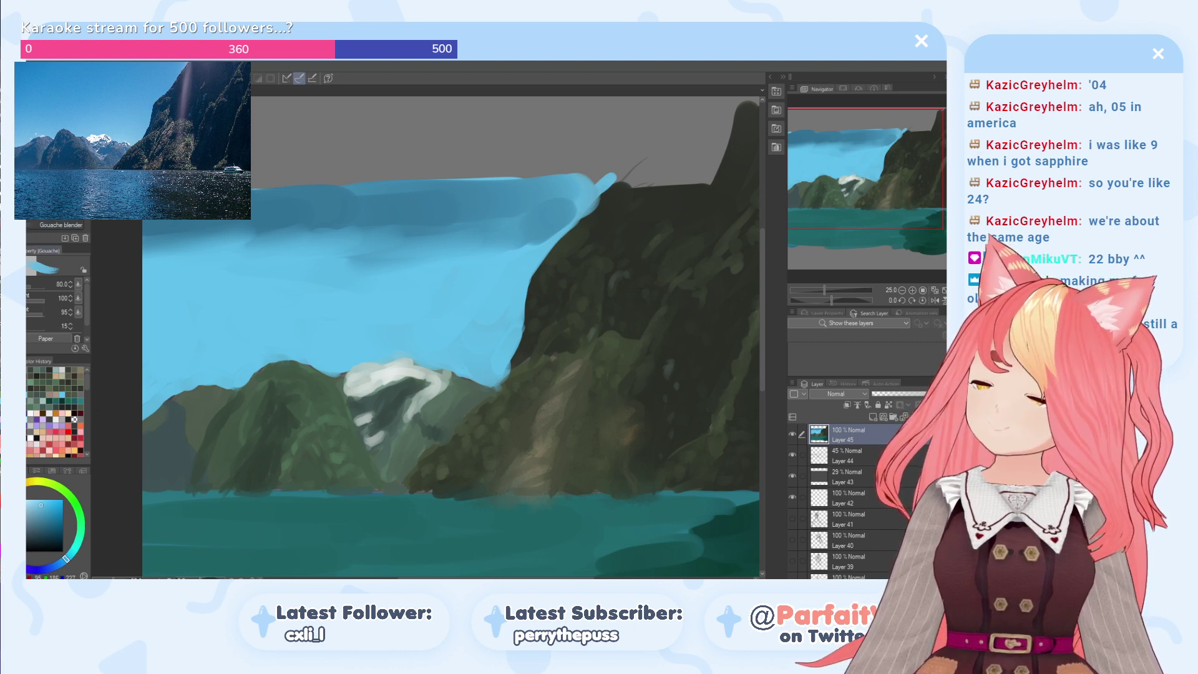
{"action": "left_click", "coordinate": [212, 444], "text": "alt"}
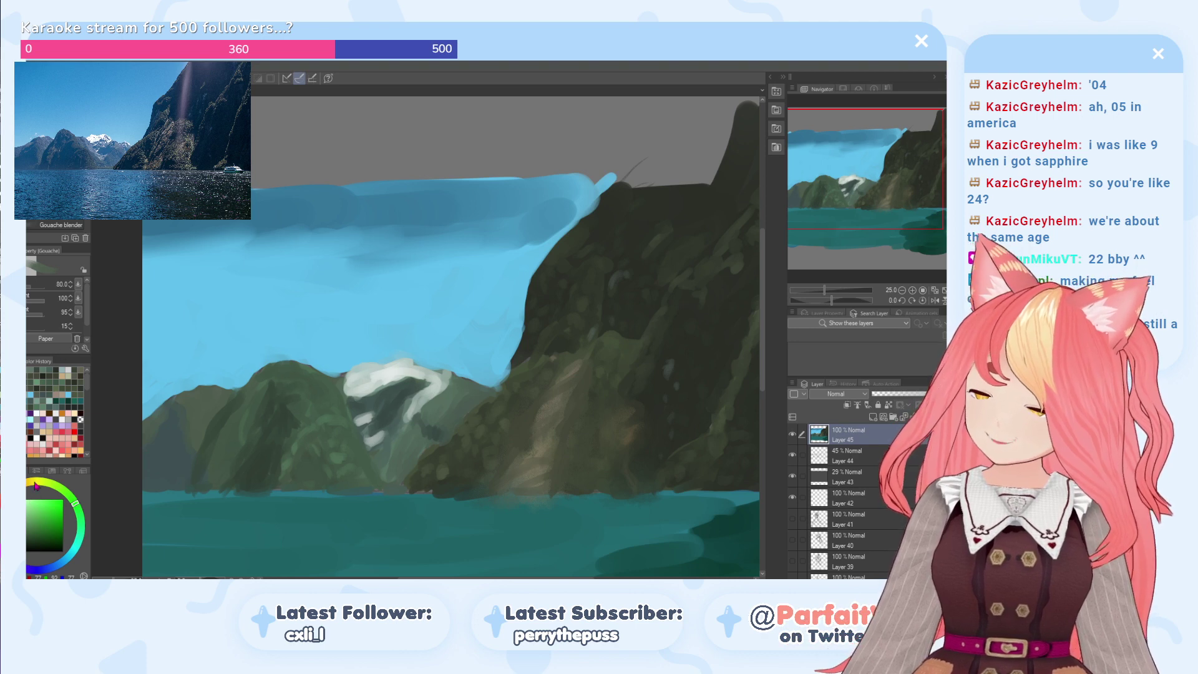
{"action": "left_click", "coordinate": [27, 291]}
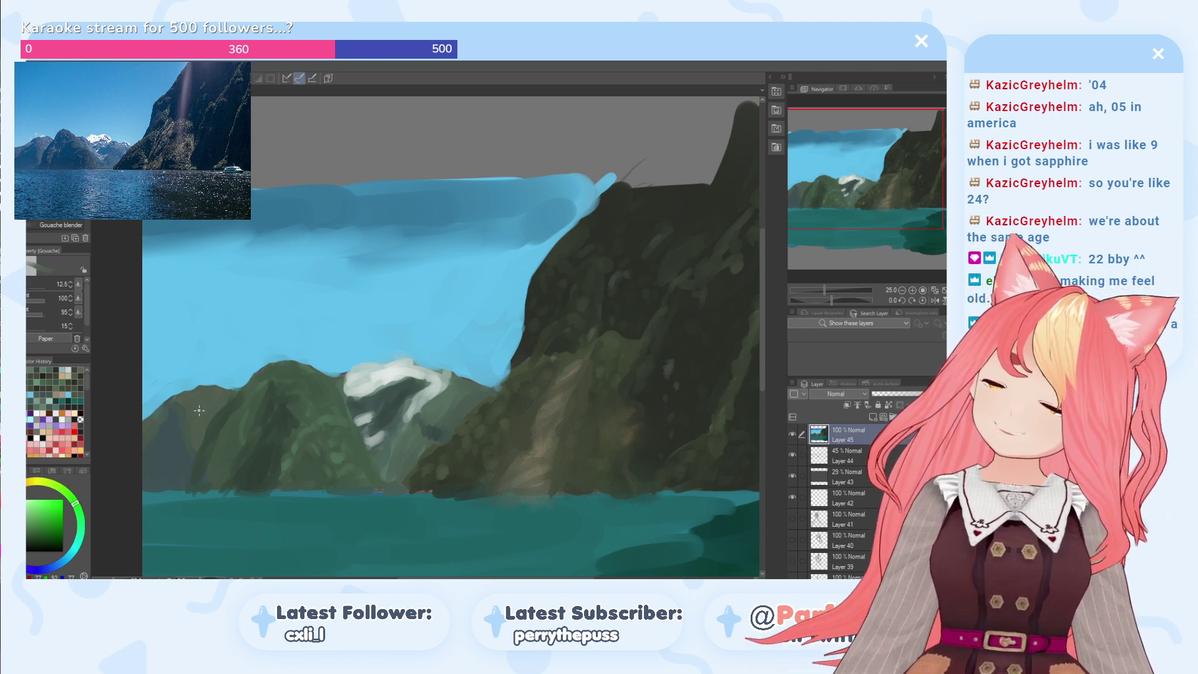
{"action": "left_click", "coordinate": [168, 427], "text": "alt"}
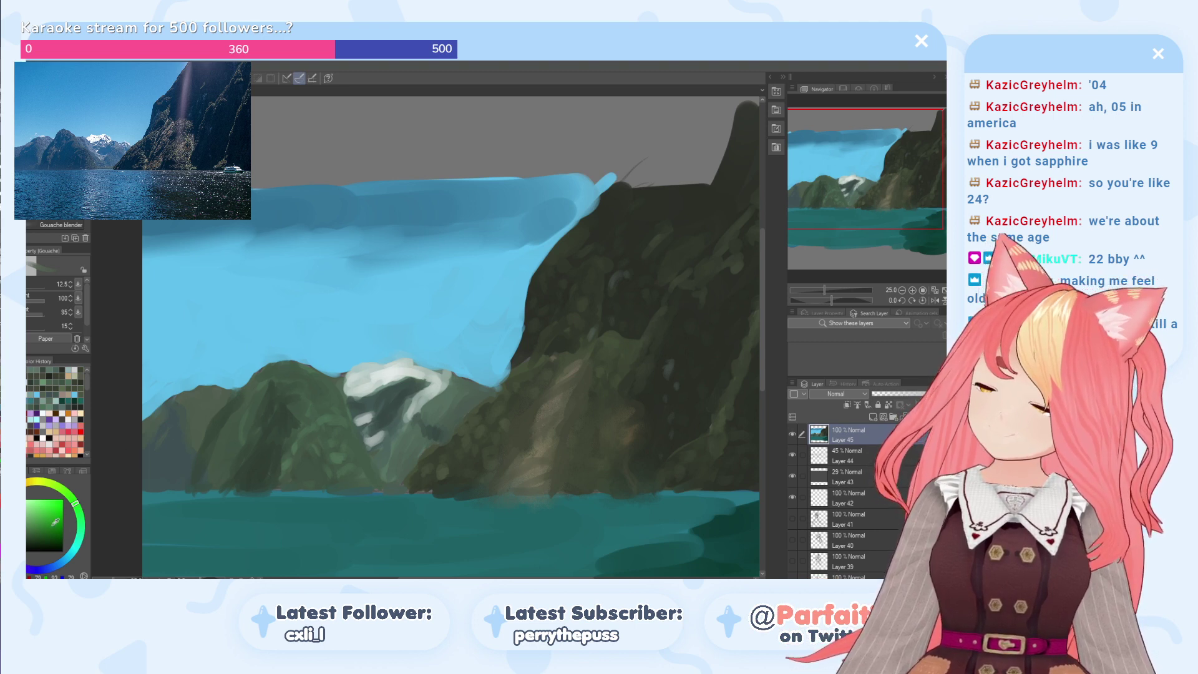
{"action": "left_click_drag", "start_coordinate": [74, 504], "coordinate": [65, 491]}
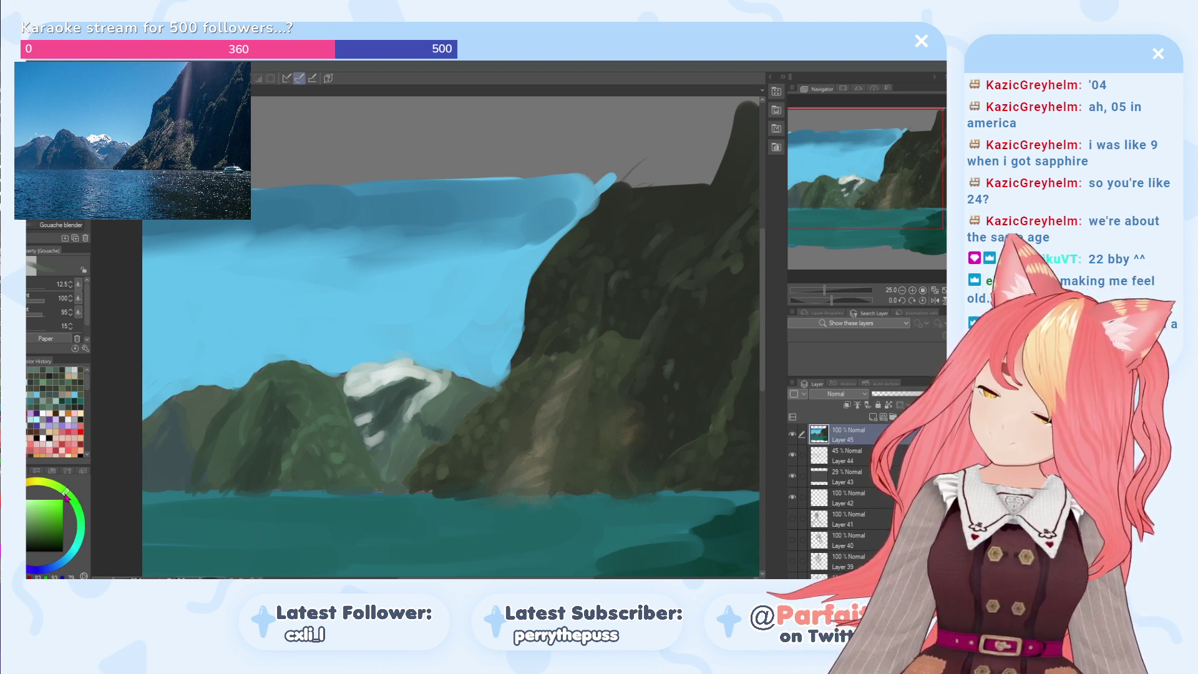
{"action": "left_click", "coordinate": [41, 526]}
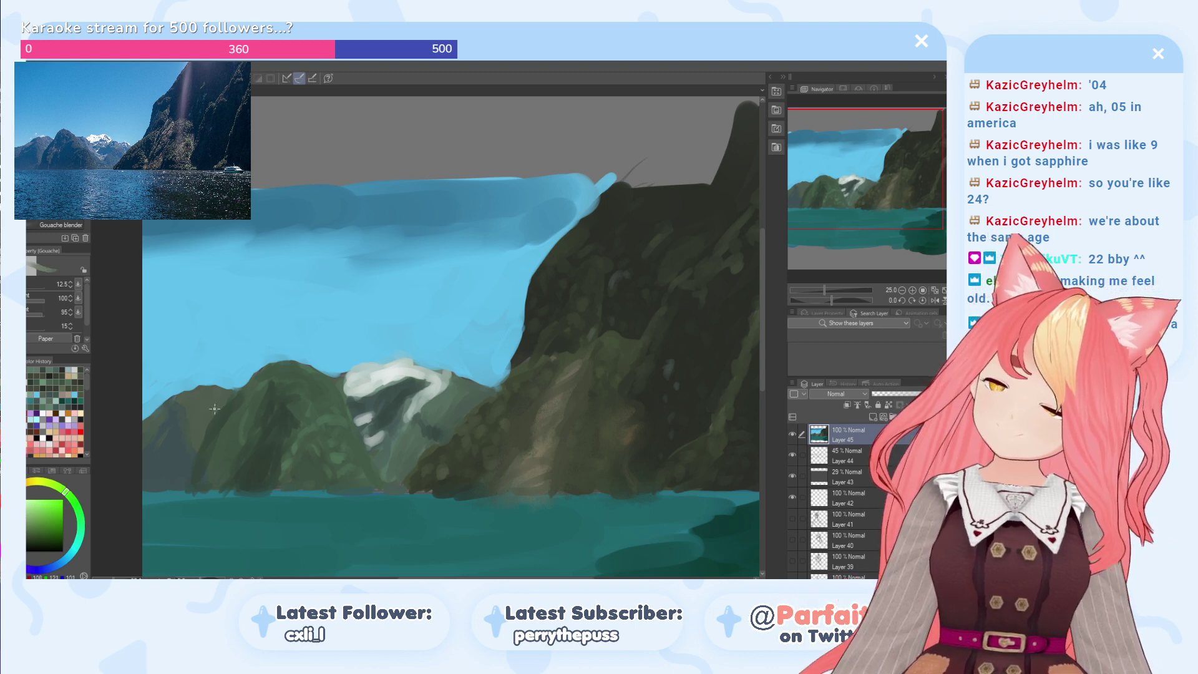
{"action": "left_click_drag", "start_coordinate": [218, 409], "coordinate": [209, 417]}
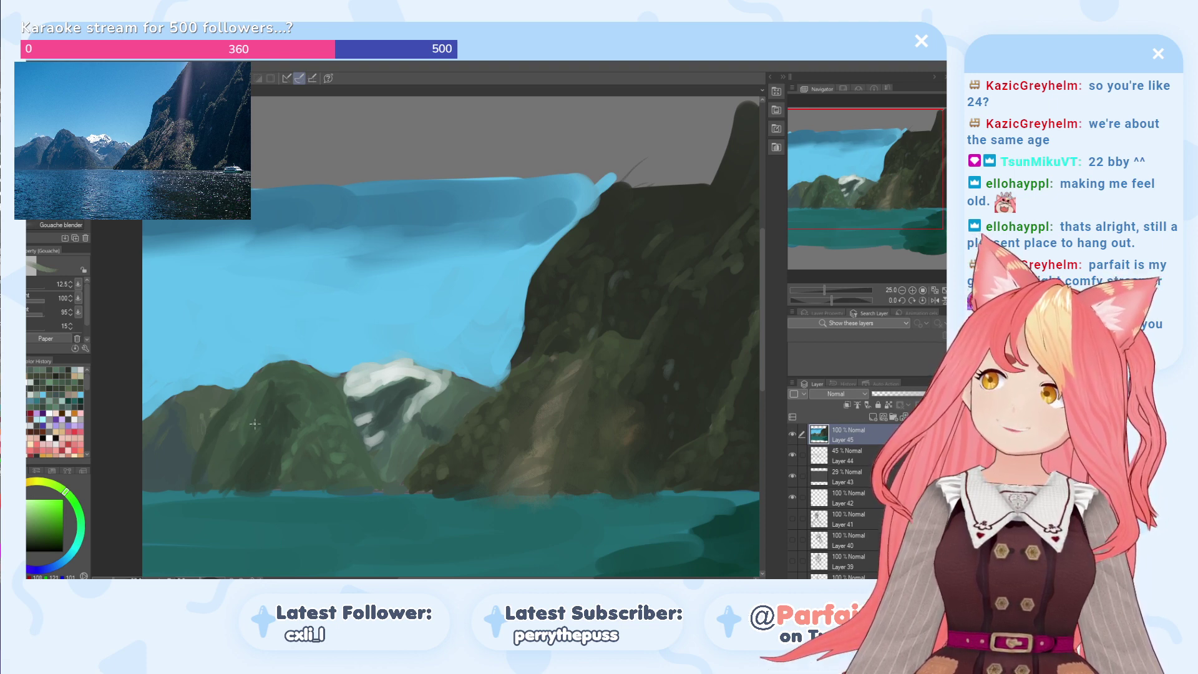
Step: Shift the paint color to a lighter yellow-green and add fine highlight strokes on the left slope of the large green mountain
{"action": "left_click", "coordinate": [56, 490]}
{"action": "left_click", "coordinate": [55, 484]}
{"action": "left_click", "coordinate": [26, 517]}
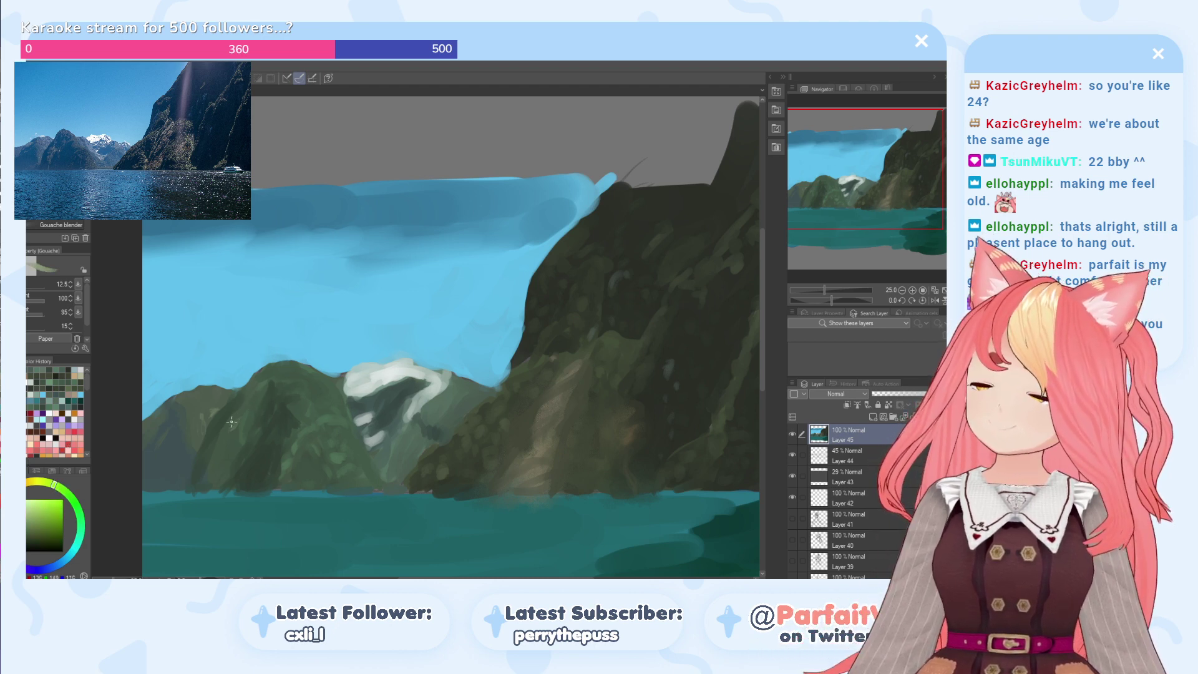
{"action": "left_click_drag", "start_coordinate": [231, 430], "coordinate": [233, 424]}
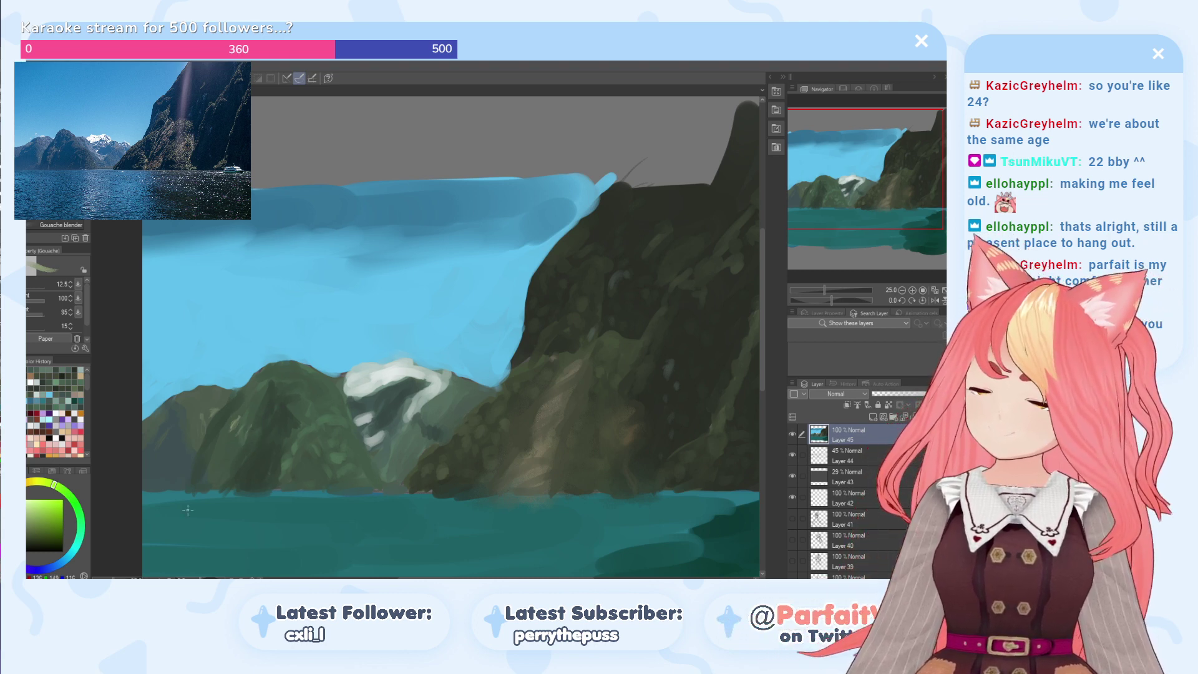
Step: Sample the green mountain's dark shade and paint along its base at the waterline with the Gouache blender at size 32.9
{"action": "left_click", "coordinate": [220, 428], "text": "alt"}
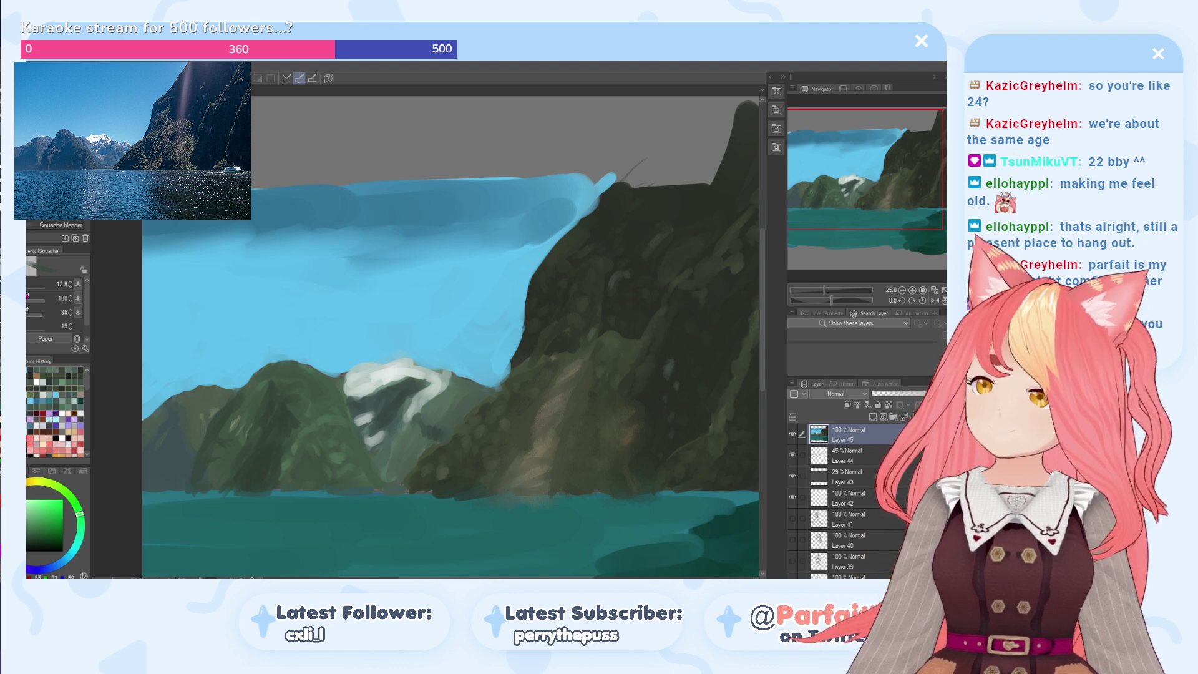
{"action": "left_click_drag", "start_coordinate": [25, 291], "coordinate": [28, 290]}
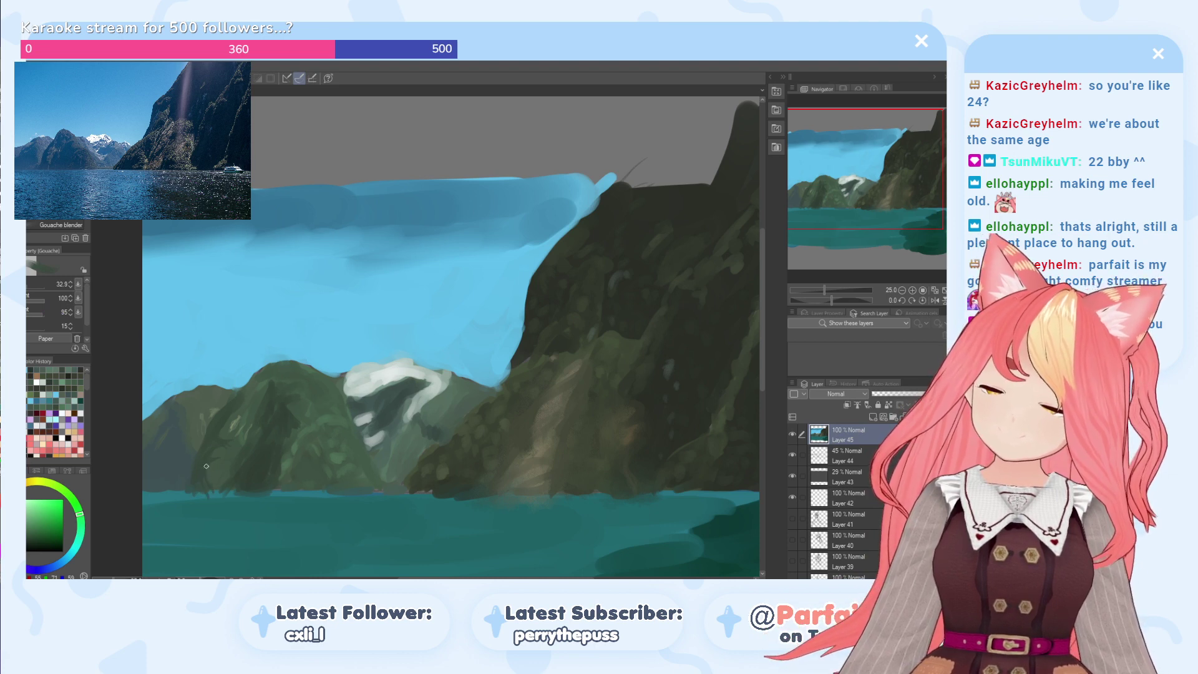
{"action": "left_click_drag", "start_coordinate": [224, 490], "coordinate": [185, 502]}
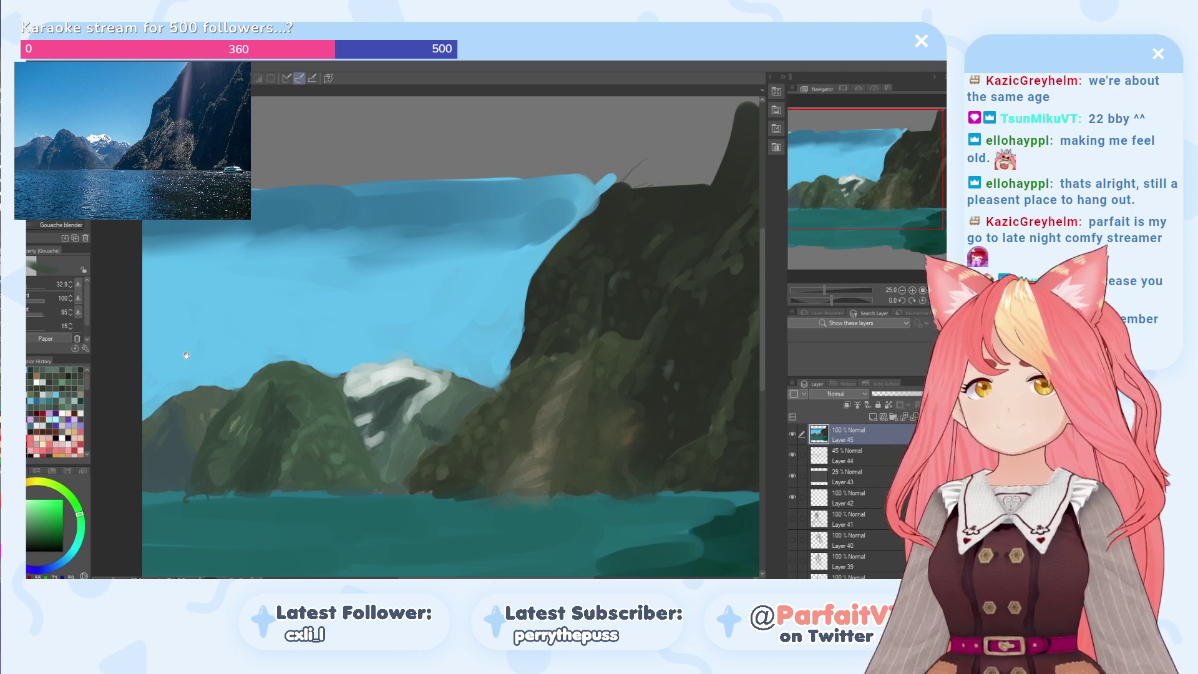
Step: Sample the water's dark green and broaden the cliff's reflection with the Uneven layering brush at size 256.7
{"action": "left_click_drag", "start_coordinate": [182, 368], "coordinate": [176, 325]}
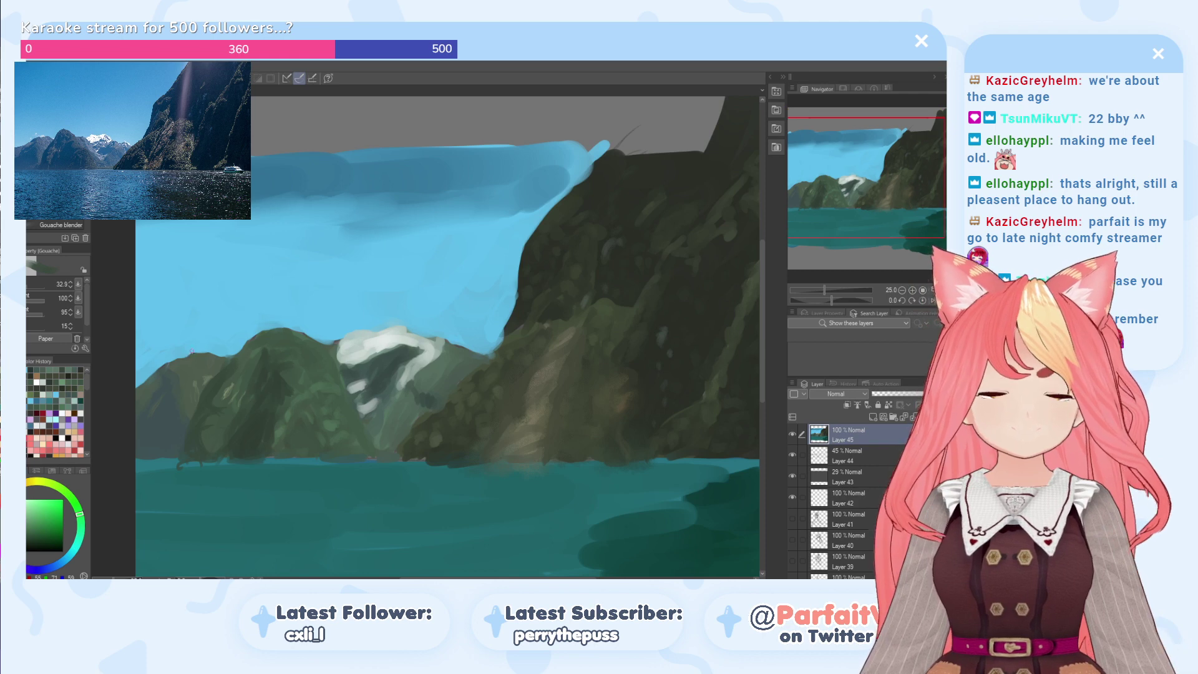
{"action": "left_click_drag", "start_coordinate": [763, 337], "coordinate": [763, 364]}
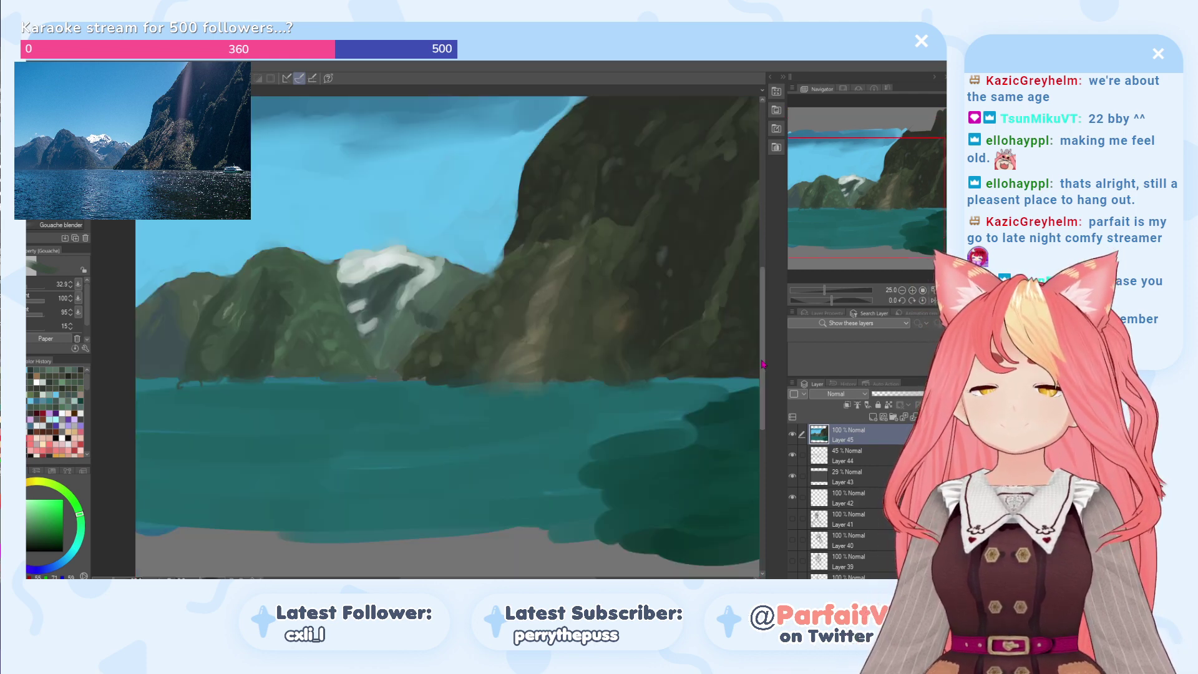
{"action": "left_click", "coordinate": [649, 478], "text": "alt"}
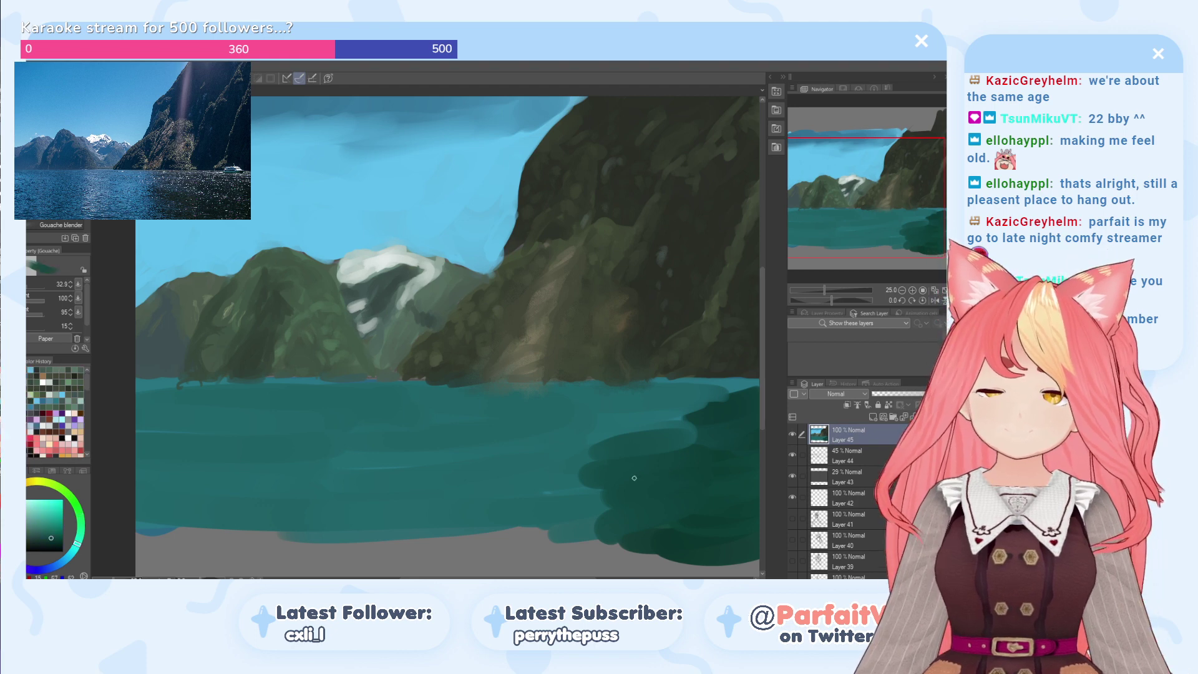
{"action": "left_click", "coordinate": [683, 538], "text": "alt"}
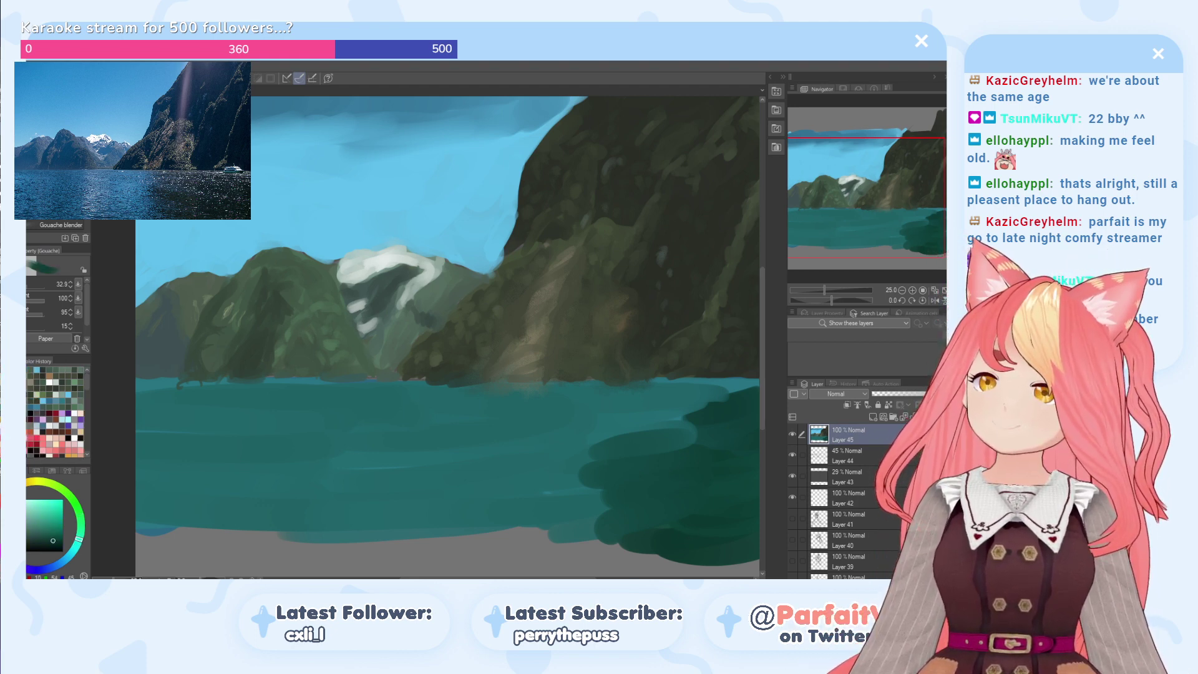
{"action": "key", "text": "b"}
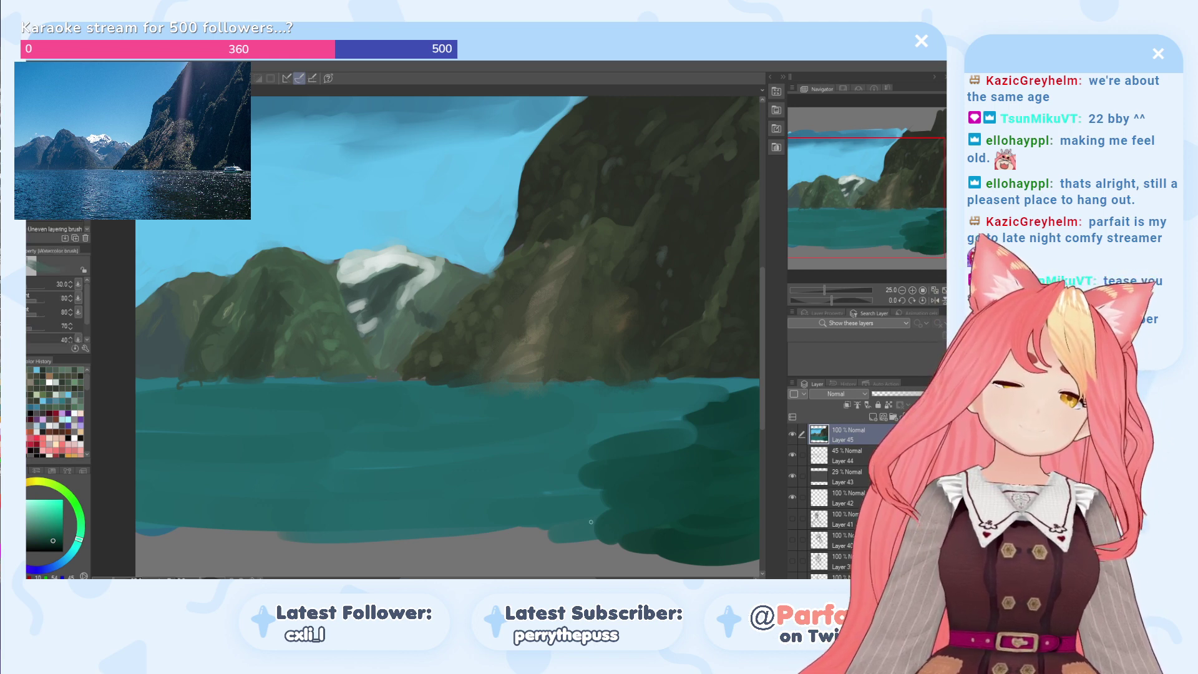
{"action": "left_click_drag", "start_coordinate": [28, 287], "coordinate": [35, 286]}
{"action": "mouse_move", "coordinate": [689, 517]}
{"action": "left_mouse_down"}
{"action": "mouse_move", "coordinate": [580, 476]}
{"action": "mouse_move", "coordinate": [685, 490]}
{"action": "mouse_move", "coordinate": [549, 495]}
{"action": "mouse_move", "coordinate": [719, 468]}
{"action": "mouse_move", "coordinate": [537, 476]}
{"action": "mouse_move", "coordinate": [708, 470]}
{"action": "mouse_move", "coordinate": [576, 466]}
{"action": "mouse_move", "coordinate": [688, 448]}
{"action": "mouse_move", "coordinate": [504, 459]}
{"action": "mouse_move", "coordinate": [613, 475]}
{"action": "mouse_move", "coordinate": [528, 478]}
{"action": "mouse_move", "coordinate": [718, 447]}
{"action": "mouse_move", "coordinate": [684, 456]}
{"action": "mouse_move", "coordinate": [668, 442]}
{"action": "mouse_move", "coordinate": [727, 431]}
{"action": "mouse_move", "coordinate": [596, 424]}
{"action": "mouse_move", "coordinate": [714, 416]}
{"action": "mouse_move", "coordinate": [607, 413]}
{"action": "mouse_move", "coordinate": [715, 409]}
{"action": "mouse_move", "coordinate": [603, 407]}
{"action": "mouse_move", "coordinate": [772, 393]}
{"action": "mouse_move", "coordinate": [654, 403]}
{"action": "mouse_move", "coordinate": [713, 386]}
{"action": "mouse_move", "coordinate": [680, 388]}
{"action": "left_mouse_up"}
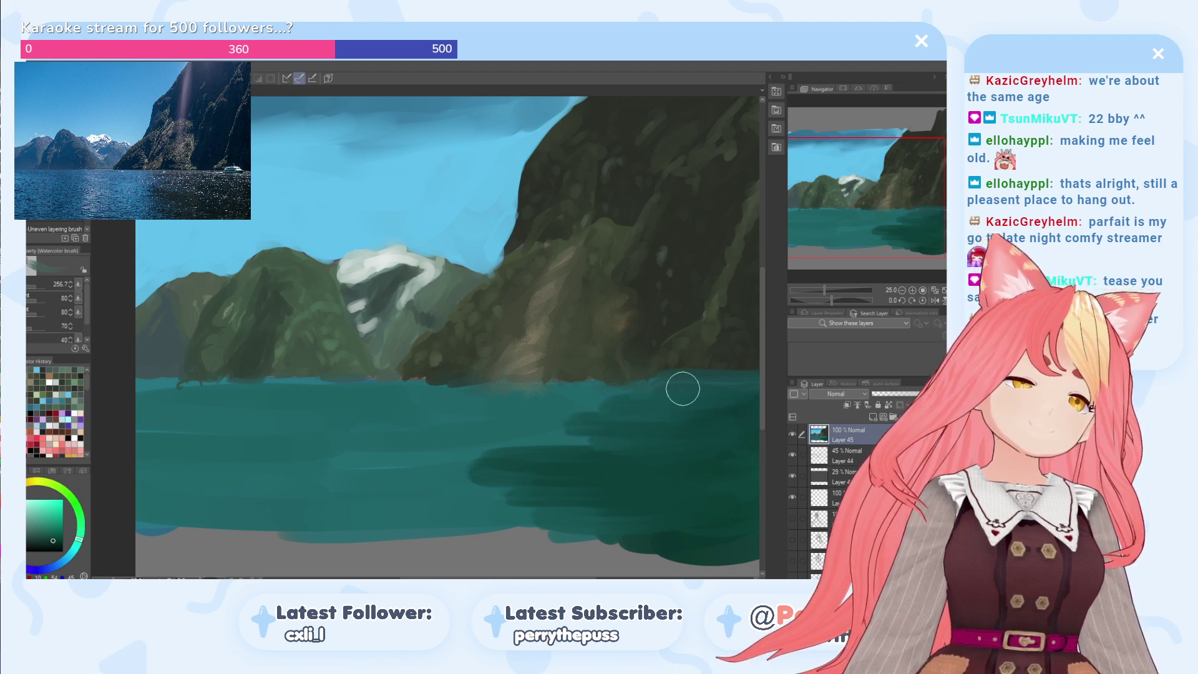
Step: Undo the last reflection stroke and repaint the water along the shoreline beneath the cliff with horizontal strokes
{"action": "key", "text": "ctrl+z"}
{"action": "left_click_drag", "start_coordinate": [549, 577], "coordinate": [560, 577]}
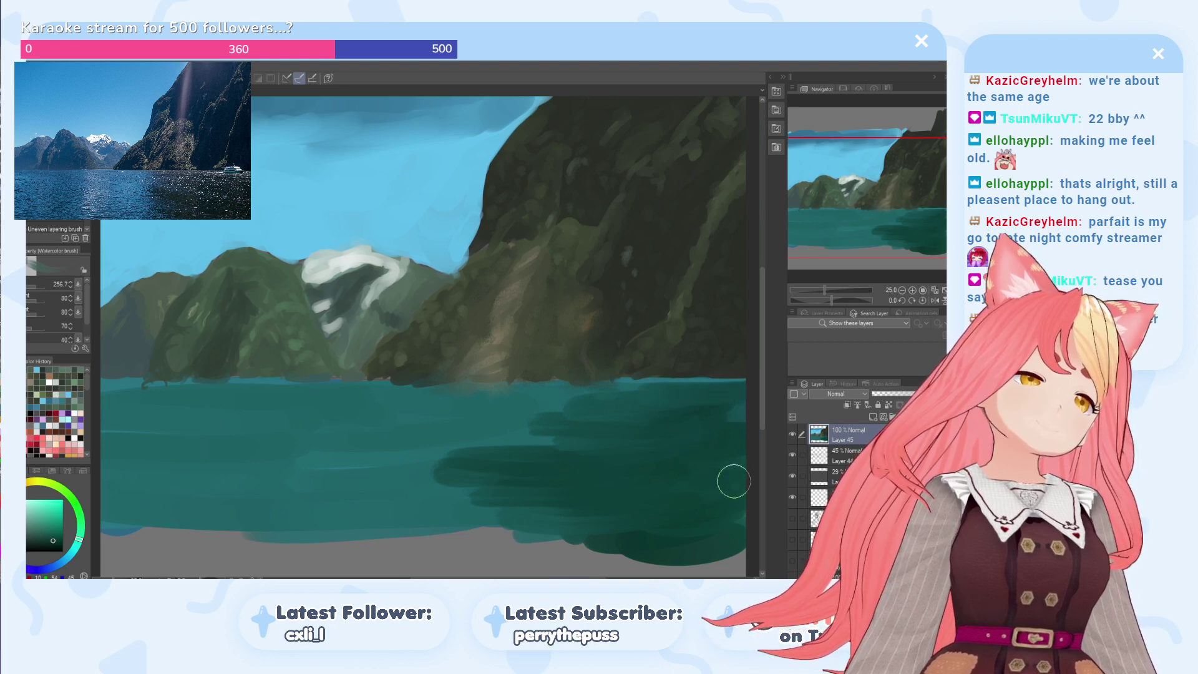
{"action": "left_click_drag", "start_coordinate": [714, 384], "coordinate": [569, 403]}
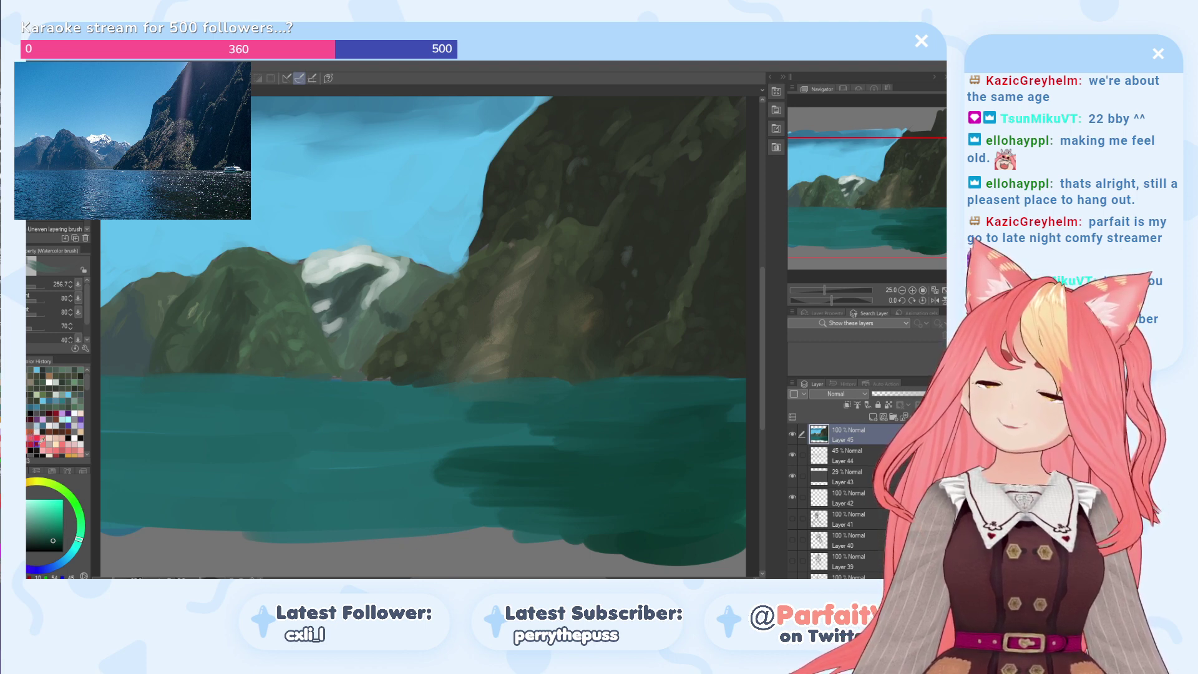
Step: Sample the mid-water teal, shift it to a bluer shade, and paint horizontal strokes along the lower edge of the water
{"action": "left_click_drag", "start_coordinate": [35, 526], "coordinate": [53, 527]}
{"action": "left_click", "coordinate": [413, 489], "text": "alt"}
{"action": "left_click", "coordinate": [395, 461], "text": "alt"}
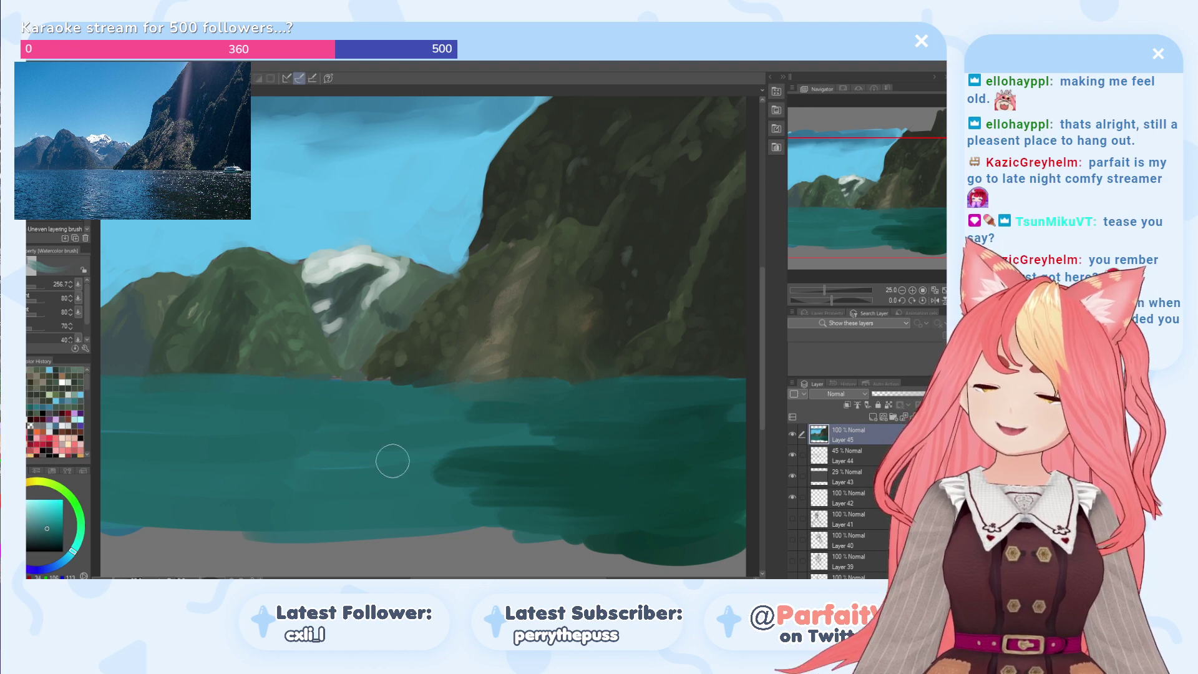
{"action": "left_click", "coordinate": [61, 541]}
{"action": "left_click_drag", "start_coordinate": [385, 527], "coordinate": [500, 532]}
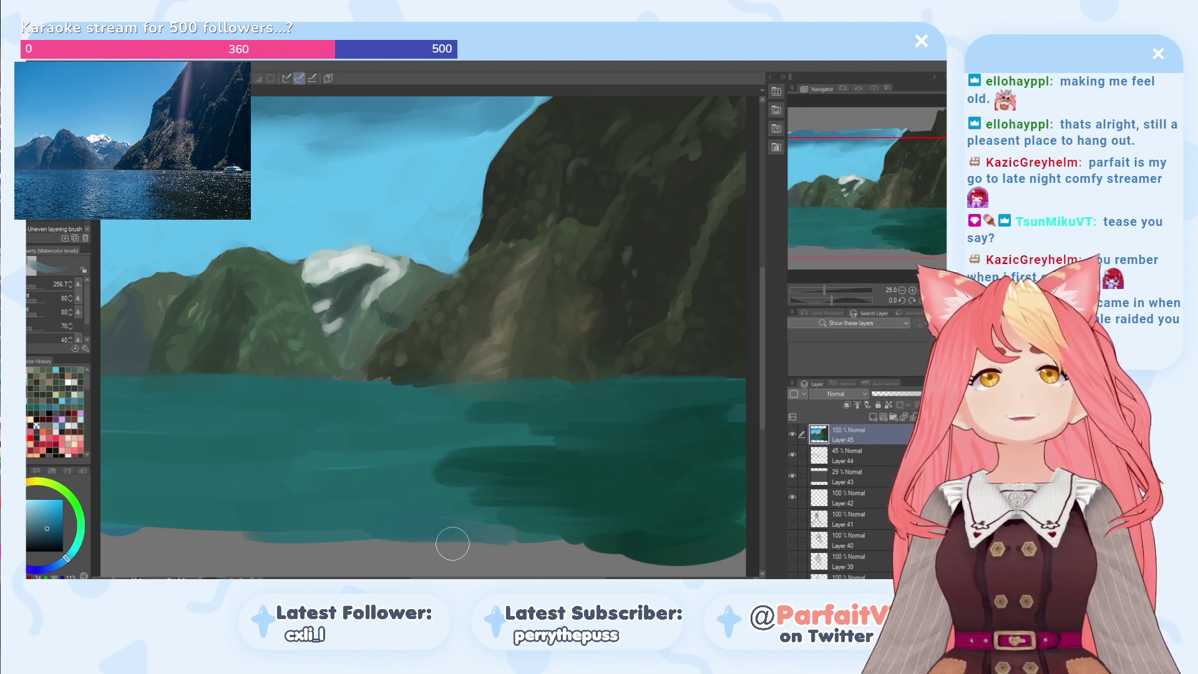
Step: Smooth the lower water with bluish teal and paint a pale vertical reflection below the distant mountains
{"action": "mouse_move", "coordinate": [452, 544]}
{"action": "left_mouse_down"}
{"action": "mouse_move", "coordinate": [442, 514]}
{"action": "mouse_move", "coordinate": [389, 515]}
{"action": "mouse_move", "coordinate": [379, 498]}
{"action": "mouse_move", "coordinate": [406, 500]}
{"action": "mouse_move", "coordinate": [412, 468]}
{"action": "mouse_move", "coordinate": [396, 461]}
{"action": "mouse_move", "coordinate": [432, 456]}
{"action": "mouse_move", "coordinate": [425, 445]}
{"action": "mouse_move", "coordinate": [405, 471]}
{"action": "mouse_move", "coordinate": [463, 524]}
{"action": "left_mouse_up"}
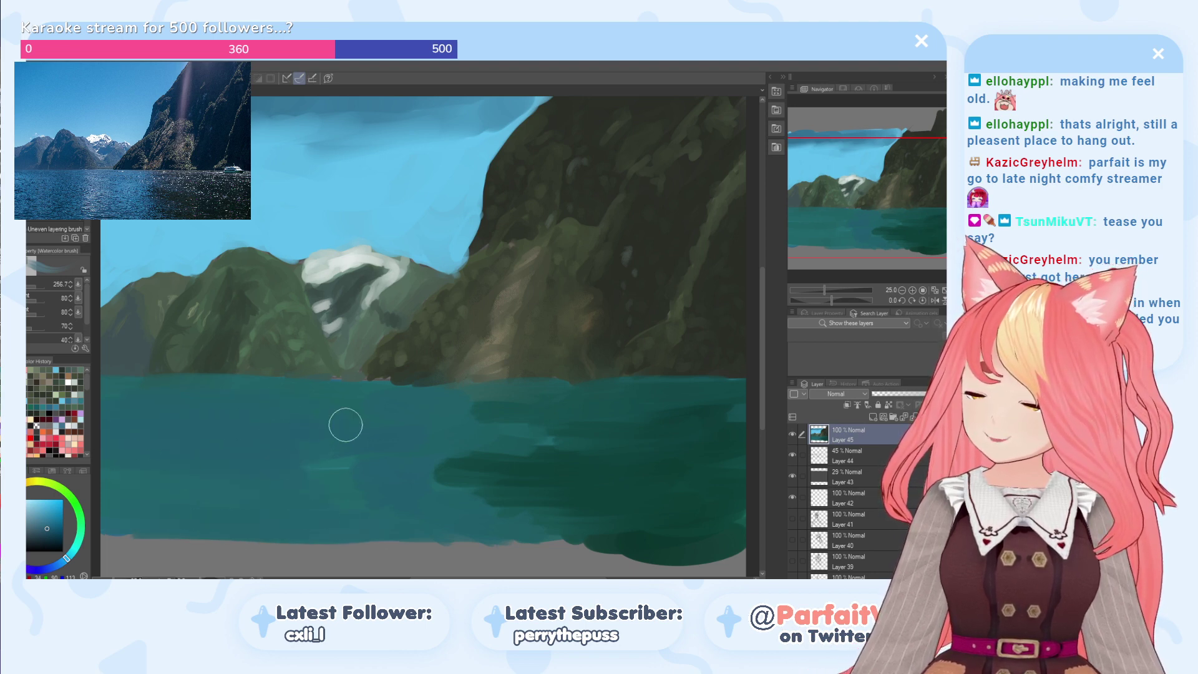
{"action": "left_click", "coordinate": [30, 515]}
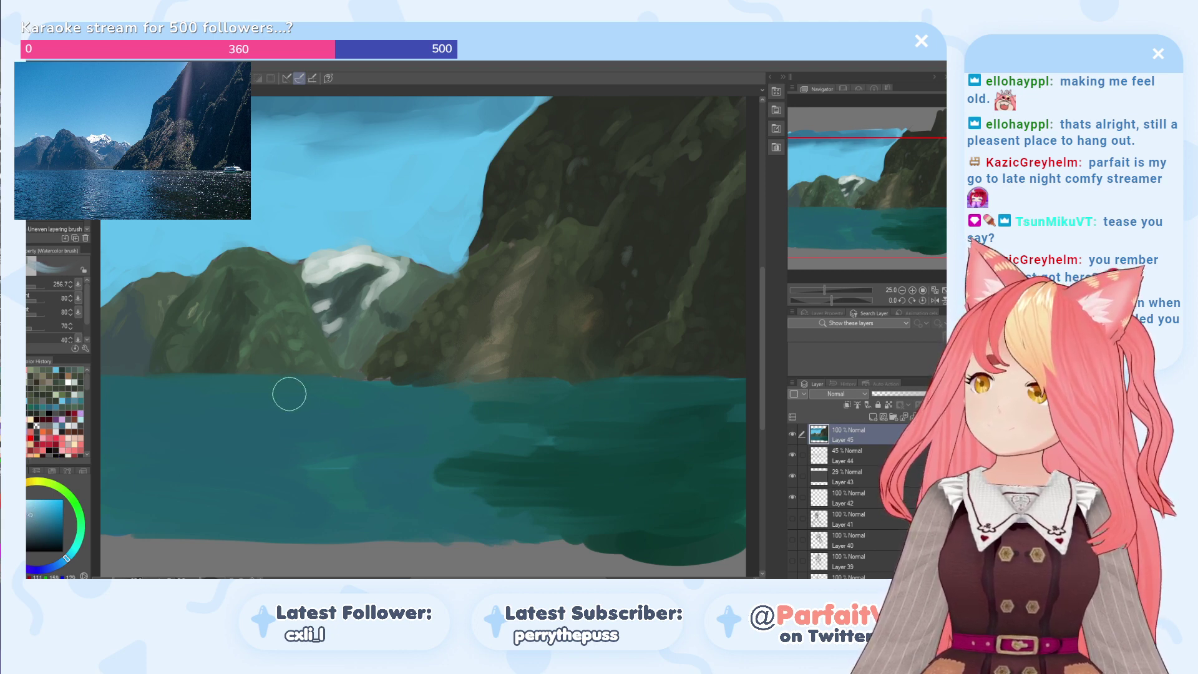
{"action": "mouse_move", "coordinate": [285, 394]}
{"action": "left_mouse_down"}
{"action": "mouse_move", "coordinate": [283, 450]}
{"action": "mouse_move", "coordinate": [267, 449]}
{"action": "mouse_move", "coordinate": [300, 440]}
{"action": "mouse_move", "coordinate": [273, 433]}
{"action": "mouse_move", "coordinate": [288, 493]}
{"action": "mouse_move", "coordinate": [273, 528]}
{"action": "left_mouse_up"}
{"action": "left_click_drag", "start_coordinate": [67, 557], "coordinate": [74, 548]}
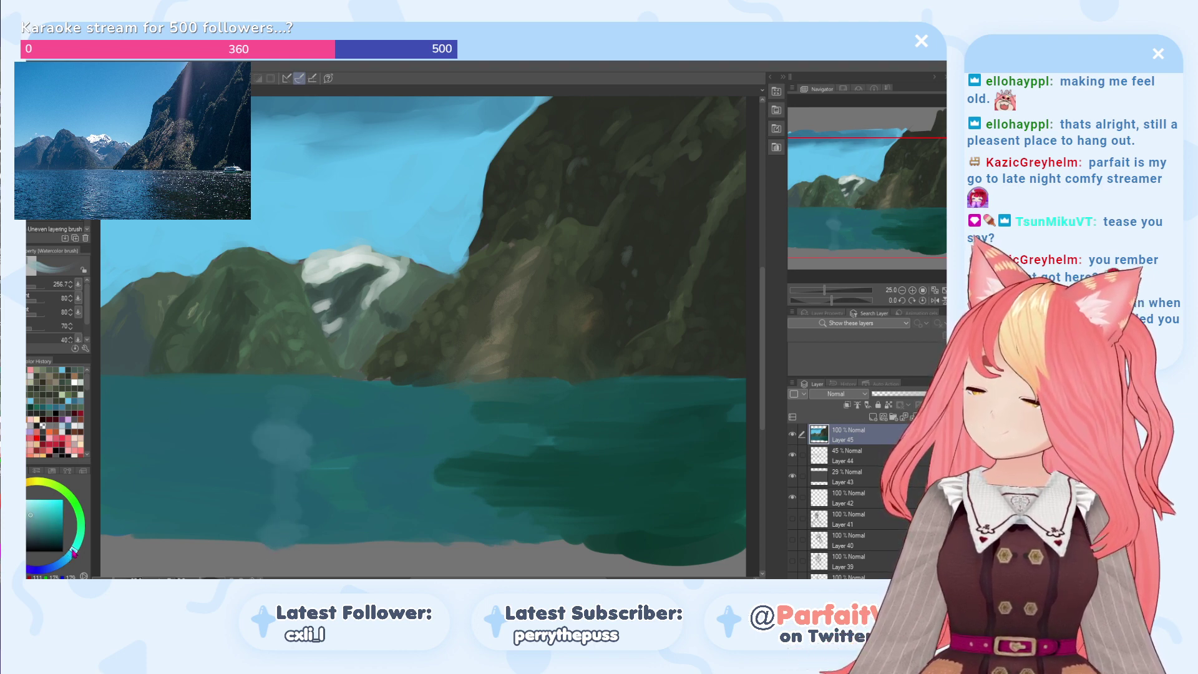
{"action": "left_click_drag", "start_coordinate": [286, 512], "coordinate": [280, 477]}
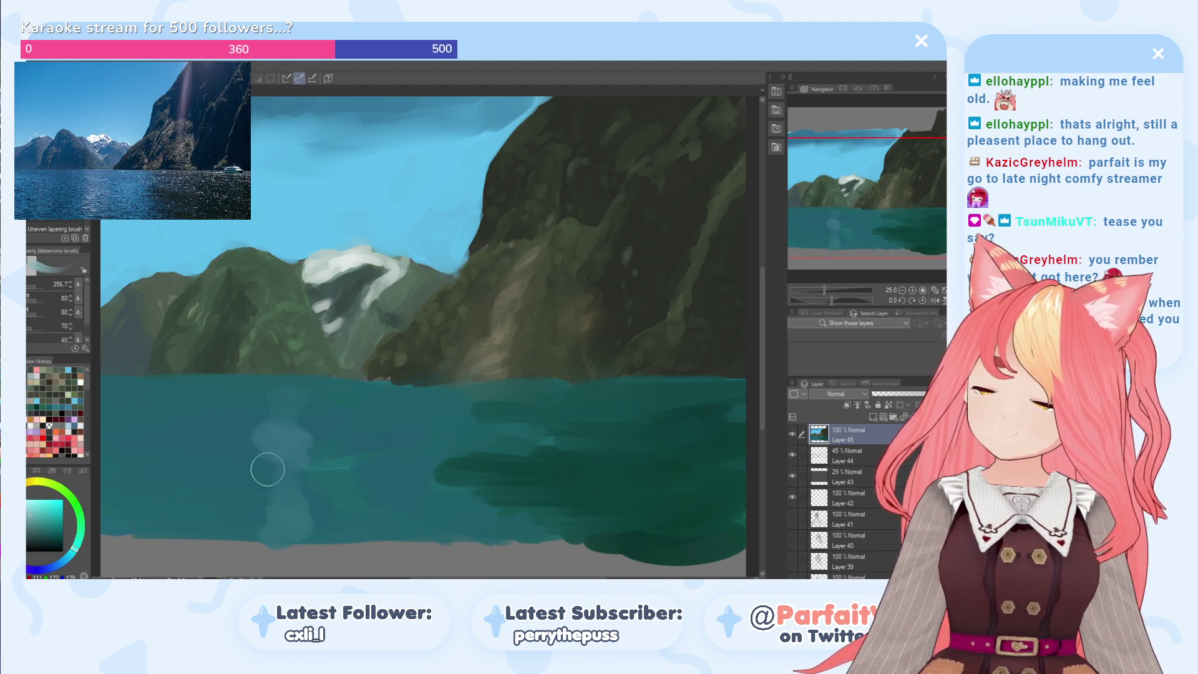
{"action": "mouse_move", "coordinate": [298, 529]}
{"action": "left_mouse_down"}
{"action": "mouse_move", "coordinate": [268, 486]}
{"action": "mouse_move", "coordinate": [287, 488]}
{"action": "mouse_move", "coordinate": [288, 524]}
{"action": "mouse_move", "coordinate": [294, 495]}
{"action": "mouse_move", "coordinate": [308, 495]}
{"action": "mouse_move", "coordinate": [273, 461]}
{"action": "mouse_move", "coordinate": [294, 459]}
{"action": "mouse_move", "coordinate": [284, 439]}
{"action": "mouse_move", "coordinate": [298, 424]}
{"action": "mouse_move", "coordinate": [274, 399]}
{"action": "mouse_move", "coordinate": [283, 408]}
{"action": "mouse_move", "coordinate": [316, 391]}
{"action": "left_mouse_up"}
{"action": "key", "text": "ctrl+z"}
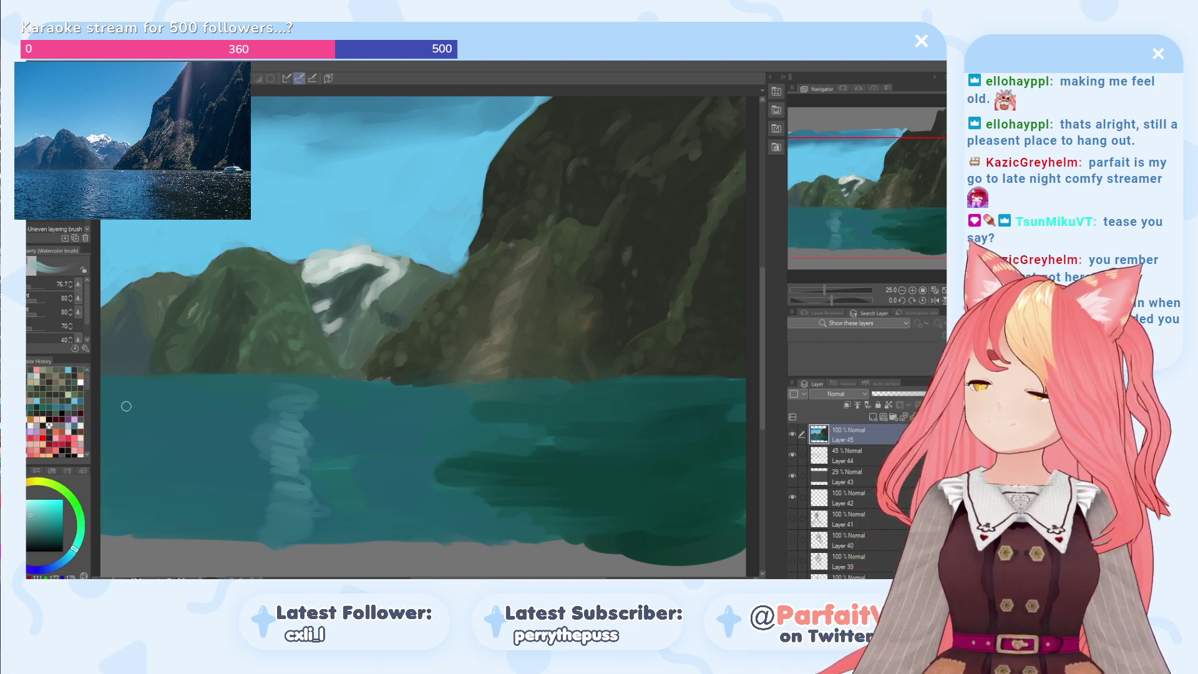
Step: Blend the pale vertical reflection into the surrounding blue-teal water with the Watery brush at size 178.6
{"action": "left_click", "coordinate": [277, 520], "text": "alt"}
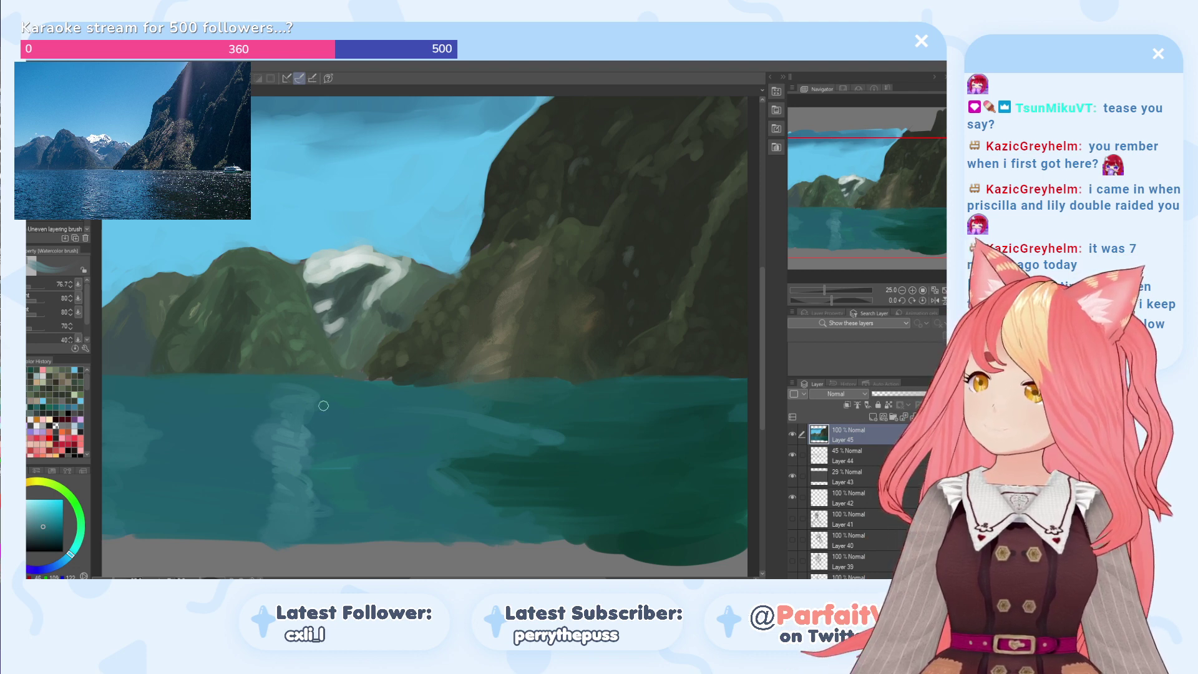
{"action": "left_click", "coordinate": [39, 217]}
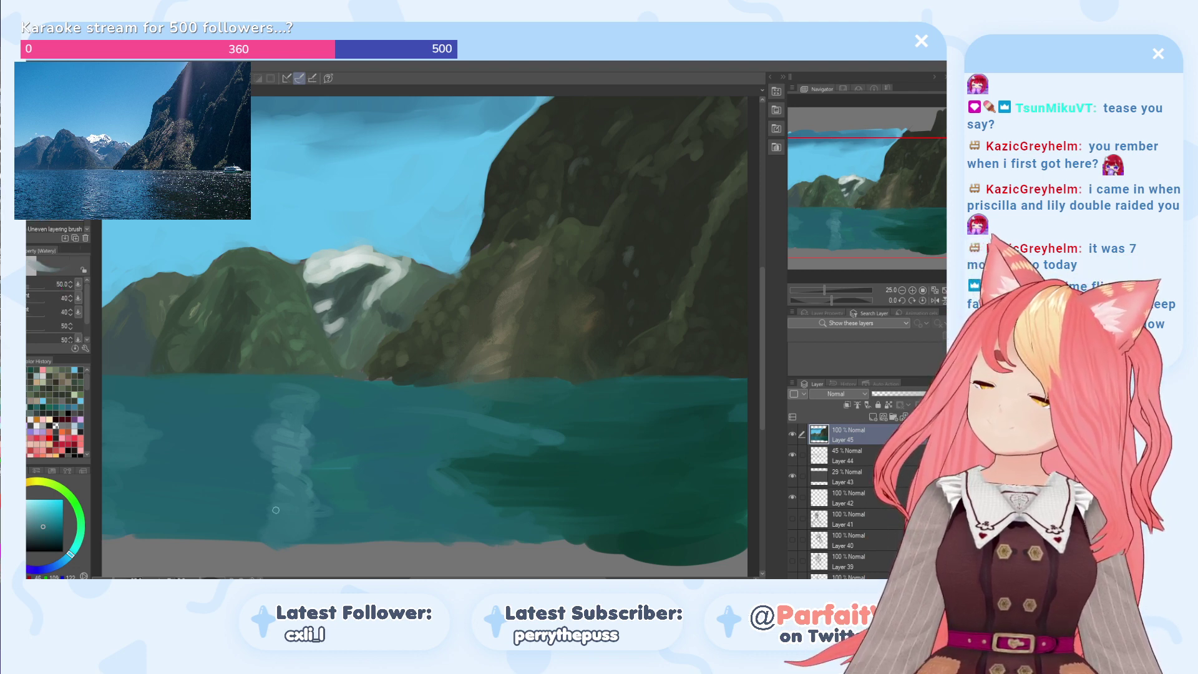
{"action": "left_click", "coordinate": [34, 286]}
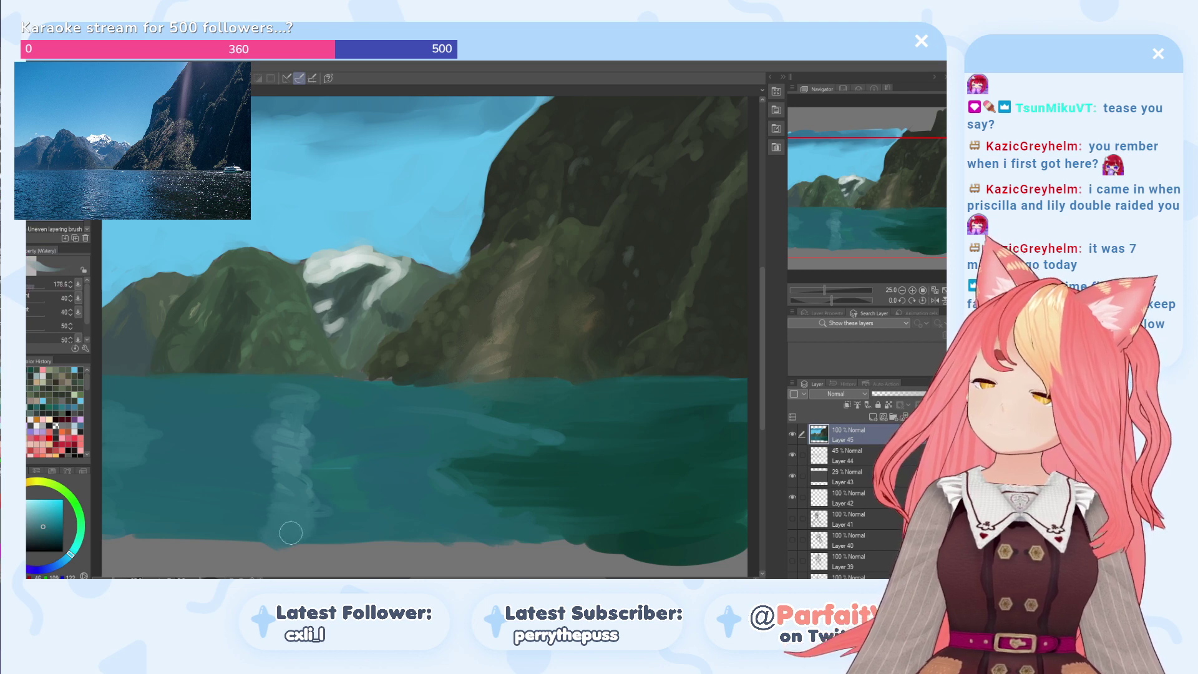
{"action": "mouse_move", "coordinate": [283, 514]}
{"action": "left_mouse_down"}
{"action": "mouse_move", "coordinate": [318, 492]}
{"action": "mouse_move", "coordinate": [274, 459]}
{"action": "mouse_move", "coordinate": [298, 457]}
{"action": "mouse_move", "coordinate": [265, 424]}
{"action": "mouse_move", "coordinate": [305, 434]}
{"action": "mouse_move", "coordinate": [281, 433]}
{"action": "mouse_move", "coordinate": [280, 420]}
{"action": "mouse_move", "coordinate": [306, 412]}
{"action": "mouse_move", "coordinate": [285, 389]}
{"action": "mouse_move", "coordinate": [310, 426]}
{"action": "mouse_move", "coordinate": [332, 376]}
{"action": "left_mouse_up"}
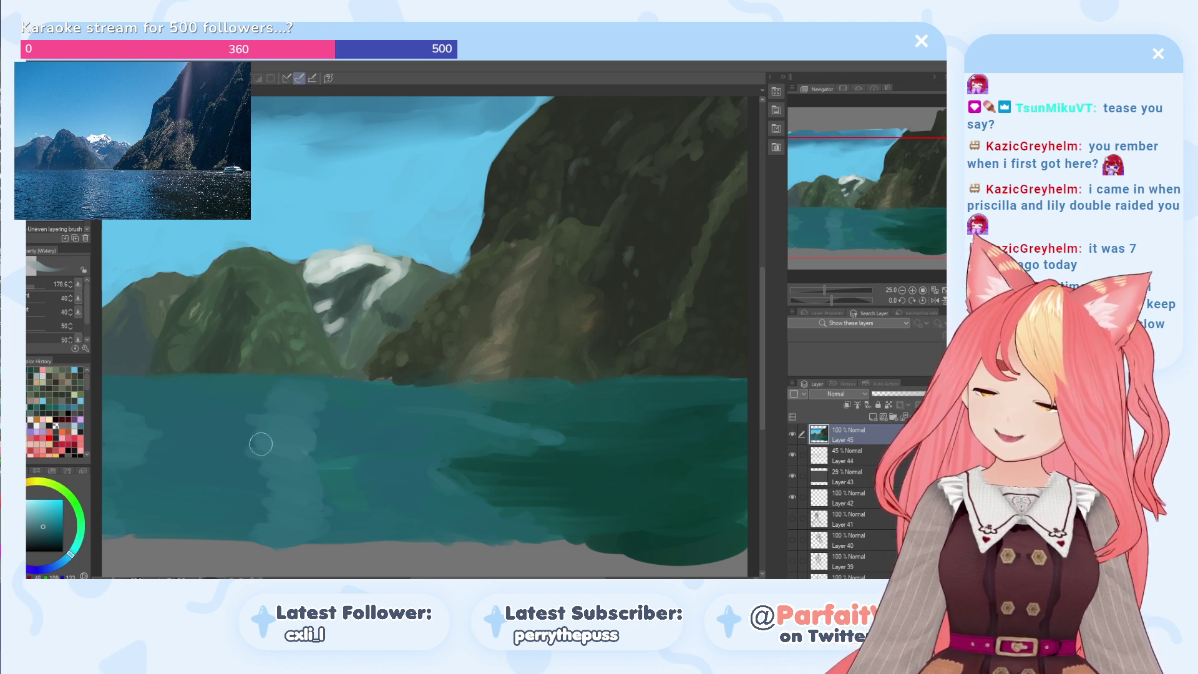
{"action": "mouse_move", "coordinate": [257, 425]}
{"action": "left_mouse_down"}
{"action": "mouse_move", "coordinate": [277, 385]}
{"action": "mouse_move", "coordinate": [272, 414]}
{"action": "mouse_move", "coordinate": [279, 405]}
{"action": "mouse_move", "coordinate": [270, 385]}
{"action": "mouse_move", "coordinate": [250, 455]}
{"action": "mouse_move", "coordinate": [267, 499]}
{"action": "mouse_move", "coordinate": [251, 521]}
{"action": "mouse_move", "coordinate": [255, 454]}
{"action": "mouse_move", "coordinate": [258, 498]}
{"action": "mouse_move", "coordinate": [241, 541]}
{"action": "mouse_move", "coordinate": [263, 523]}
{"action": "mouse_move", "coordinate": [237, 505]}
{"action": "mouse_move", "coordinate": [275, 491]}
{"action": "mouse_move", "coordinate": [223, 454]}
{"action": "mouse_move", "coordinate": [265, 448]}
{"action": "mouse_move", "coordinate": [222, 407]}
{"action": "mouse_move", "coordinate": [286, 393]}
{"action": "mouse_move", "coordinate": [257, 382]}
{"action": "mouse_move", "coordinate": [342, 390]}
{"action": "mouse_move", "coordinate": [341, 405]}
{"action": "mouse_move", "coordinate": [314, 422]}
{"action": "mouse_move", "coordinate": [333, 445]}
{"action": "mouse_move", "coordinate": [303, 434]}
{"action": "mouse_move", "coordinate": [354, 477]}
{"action": "mouse_move", "coordinate": [330, 474]}
{"action": "mouse_move", "coordinate": [326, 498]}
{"action": "mouse_move", "coordinate": [347, 523]}
{"action": "mouse_move", "coordinate": [304, 532]}
{"action": "mouse_move", "coordinate": [337, 508]}
{"action": "mouse_move", "coordinate": [428, 515]}
{"action": "mouse_move", "coordinate": [341, 465]}
{"action": "mouse_move", "coordinate": [425, 475]}
{"action": "mouse_move", "coordinate": [424, 455]}
{"action": "mouse_move", "coordinate": [367, 423]}
{"action": "mouse_move", "coordinate": [424, 435]}
{"action": "mouse_move", "coordinate": [406, 499]}
{"action": "left_mouse_up"}
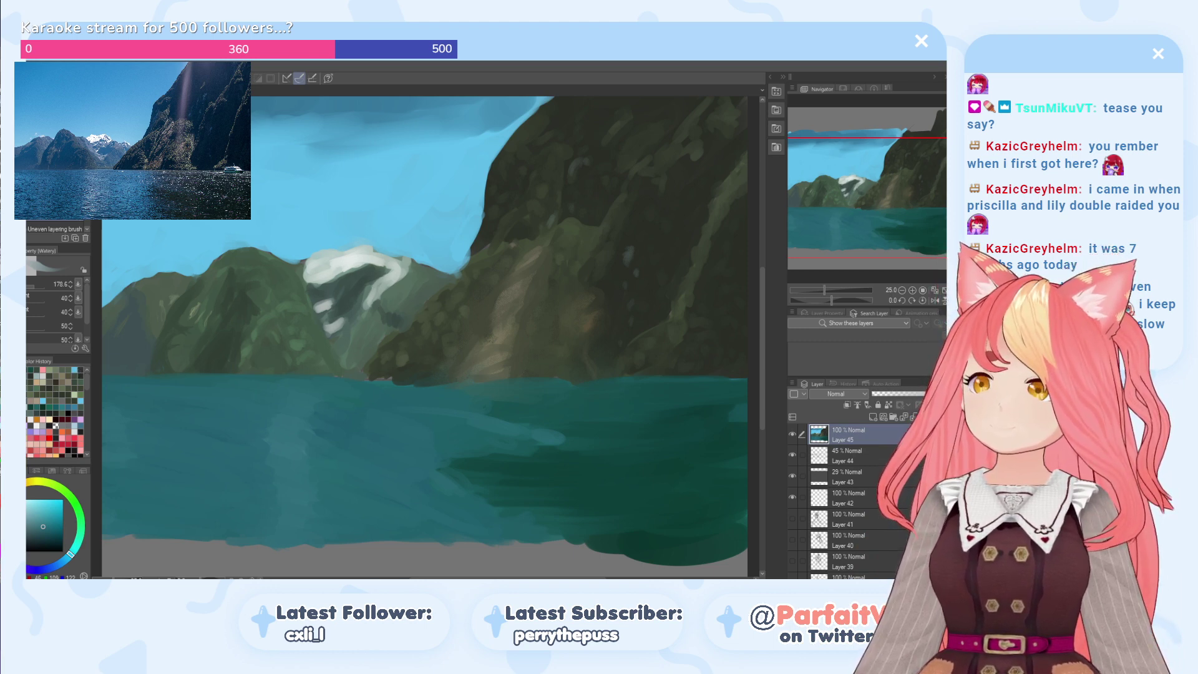
Step: Sample the green-teal from the middle of the water and set up the Pointillism brush at size 97.7
{"action": "key", "text": "b"}
{"action": "key", "text": "period"}
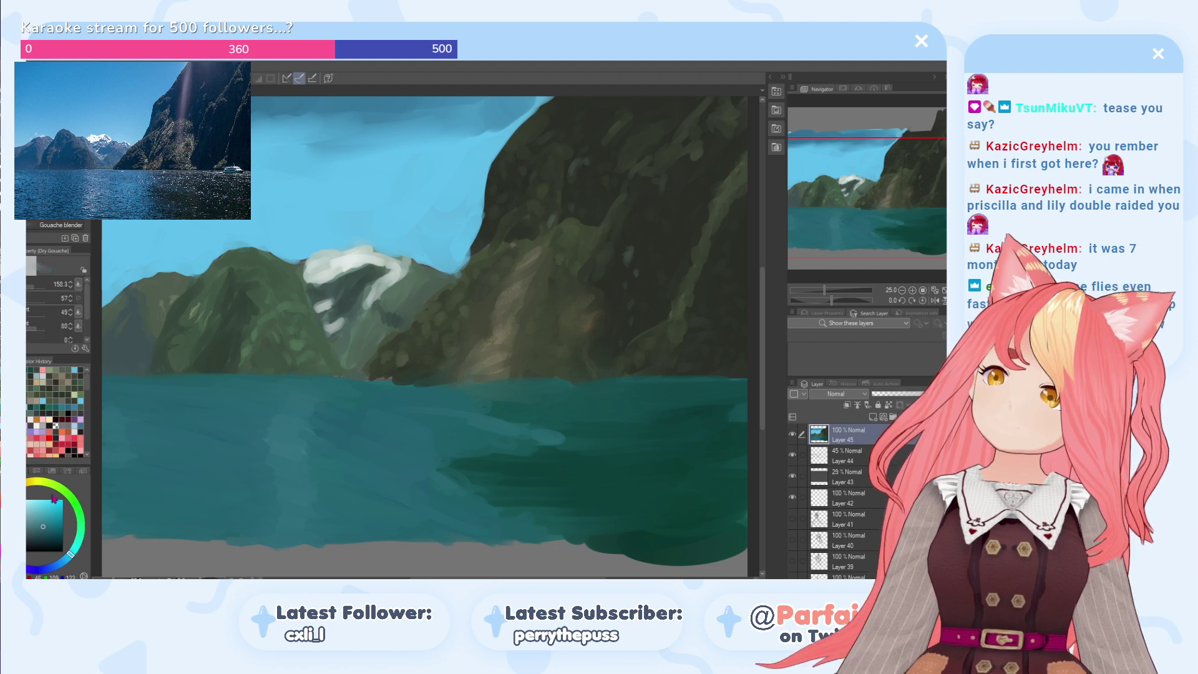
{"action": "left_click", "coordinate": [503, 469], "text": "alt"}
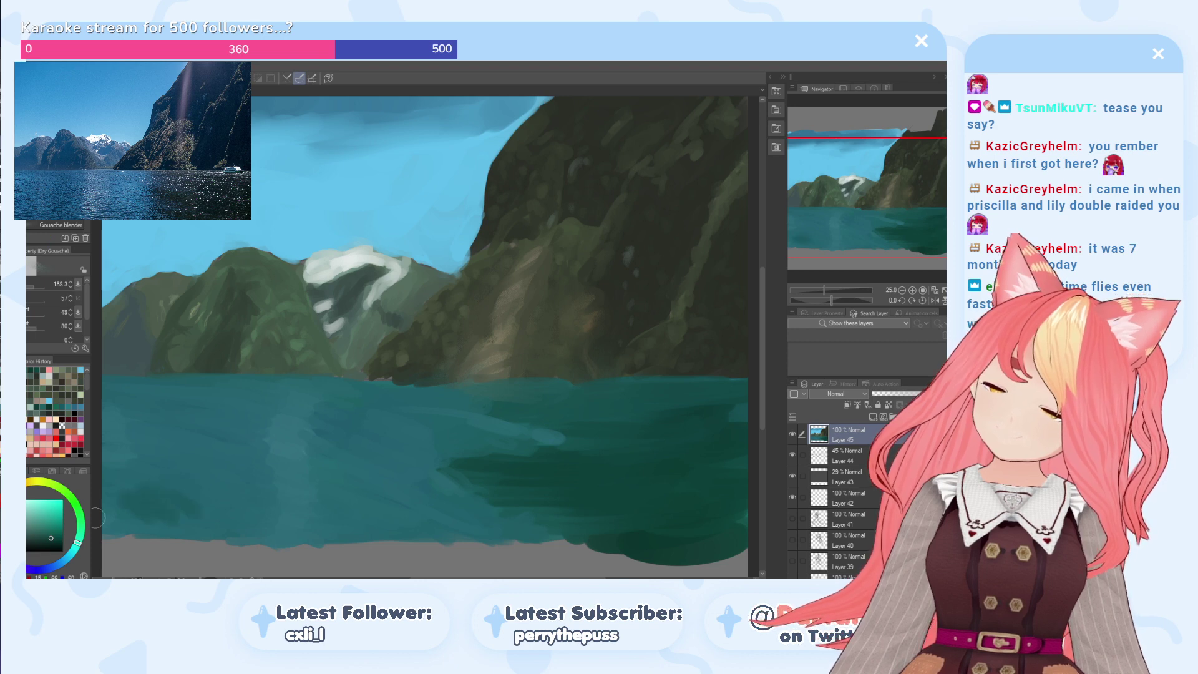
{"action": "scroll", "coordinate": [79, 320], "scroll_direction": "down", "scroll_amount": 2}
{"action": "mouse_move", "coordinate": [44, 337]}
{"action": "left_mouse_down"}
{"action": "mouse_move", "coordinate": [29, 342]}
{"action": "mouse_move", "coordinate": [63, 343]}
{"action": "left_mouse_up"}
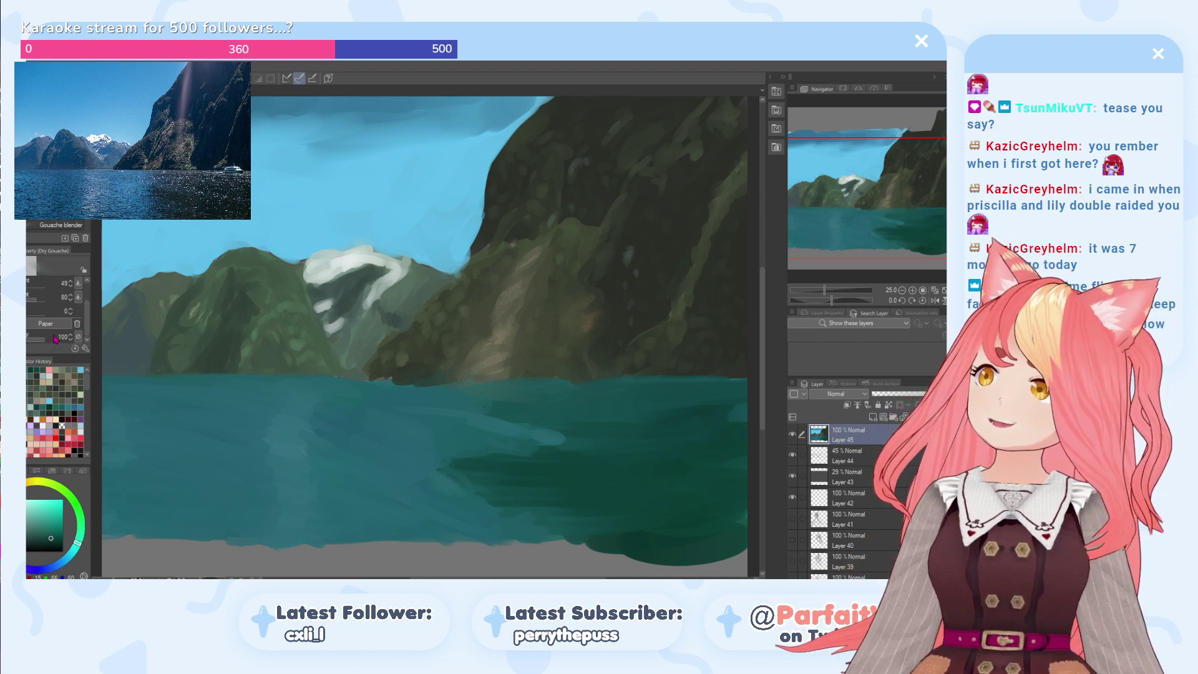
{"action": "key", "text": "period"}
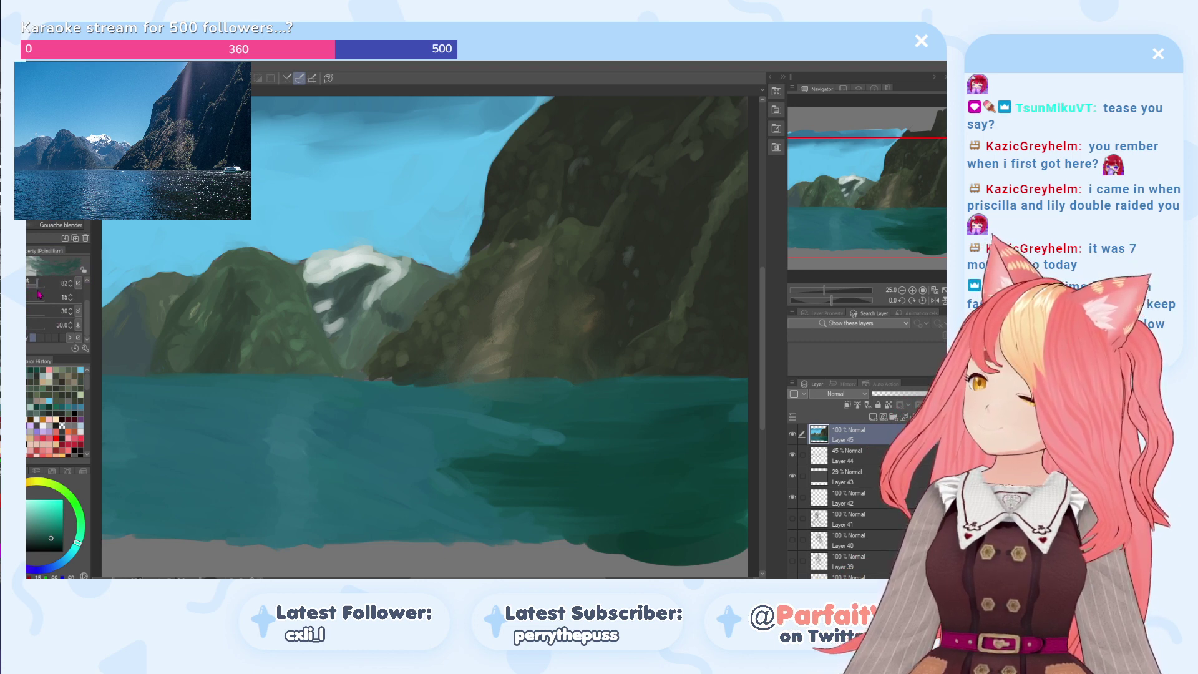
{"action": "left_click_drag", "start_coordinate": [28, 326], "coordinate": [13, 326]}
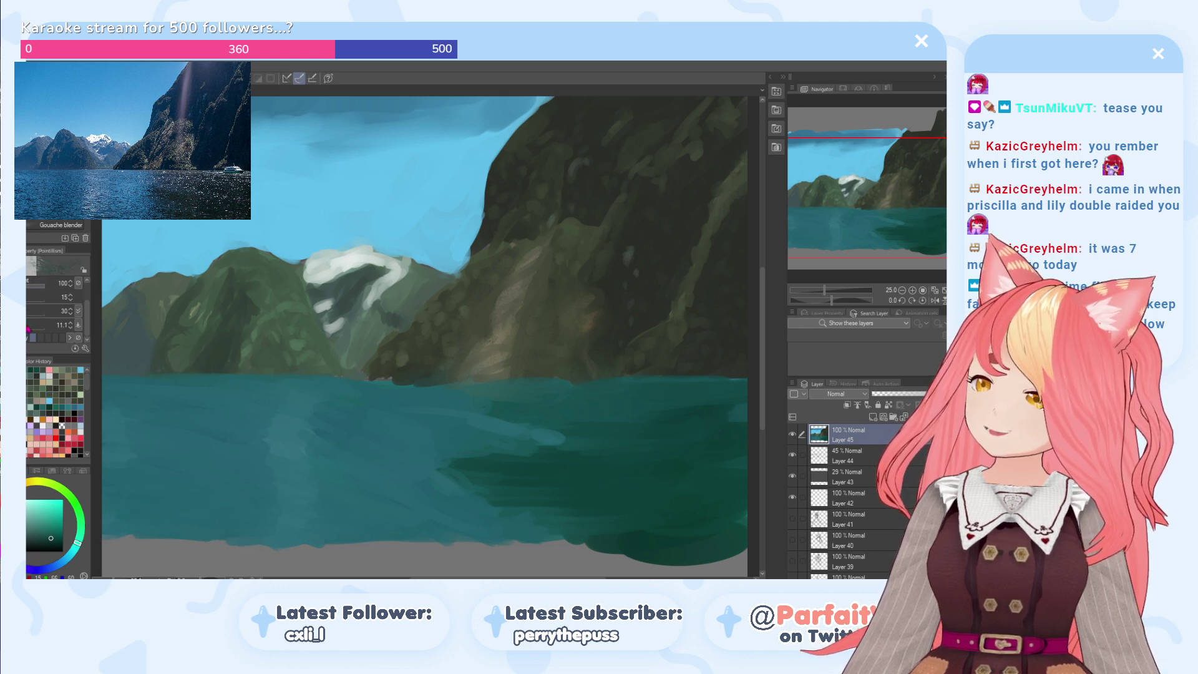
{"action": "scroll", "coordinate": [53, 309], "scroll_direction": "up", "scroll_amount": 2}
{"action": "left_click_drag", "start_coordinate": [33, 288], "coordinate": [39, 288]}
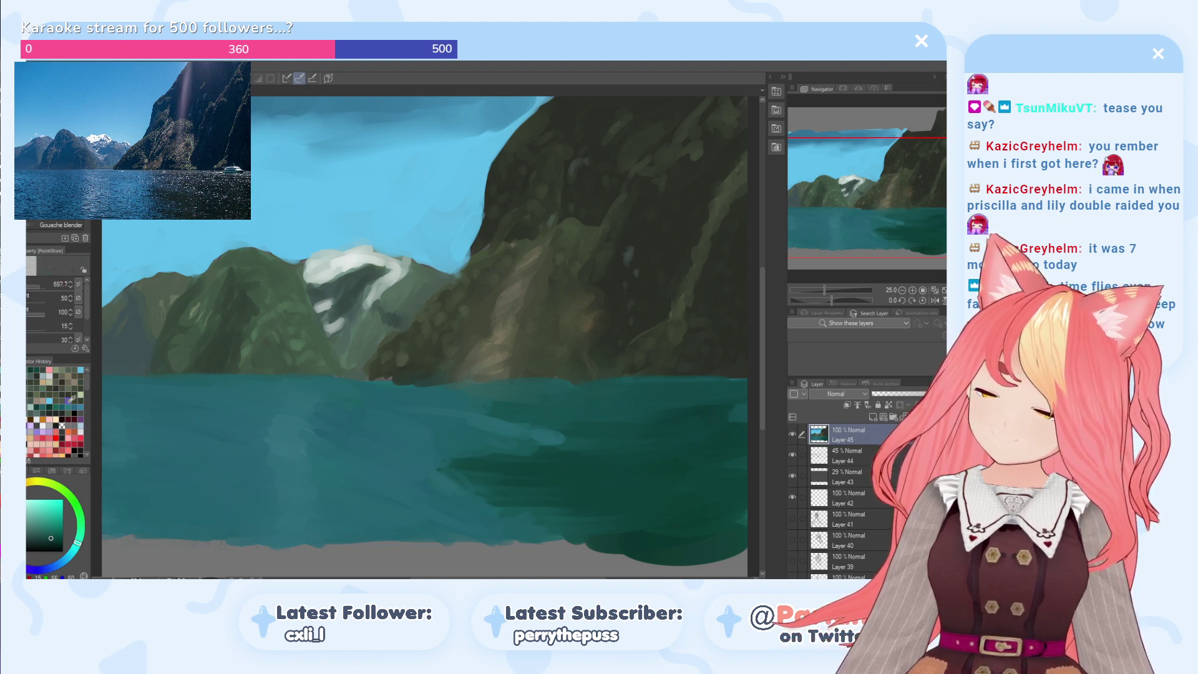
{"action": "left_click_drag", "start_coordinate": [35, 286], "coordinate": [31, 287]}
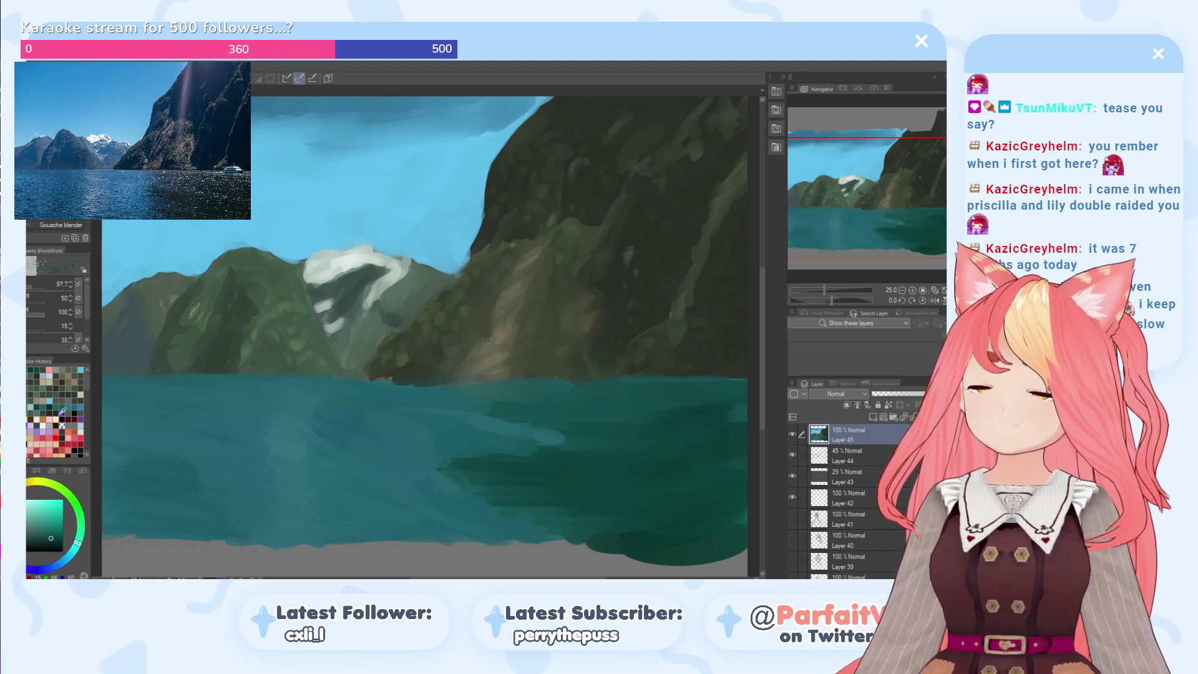
Step: Set the Pointillism brush's last value to 32.9 and its size to 227.5, and add speckled teal texture across the open water
{"action": "scroll", "coordinate": [37, 324], "scroll_direction": "down", "scroll_amount": 2}
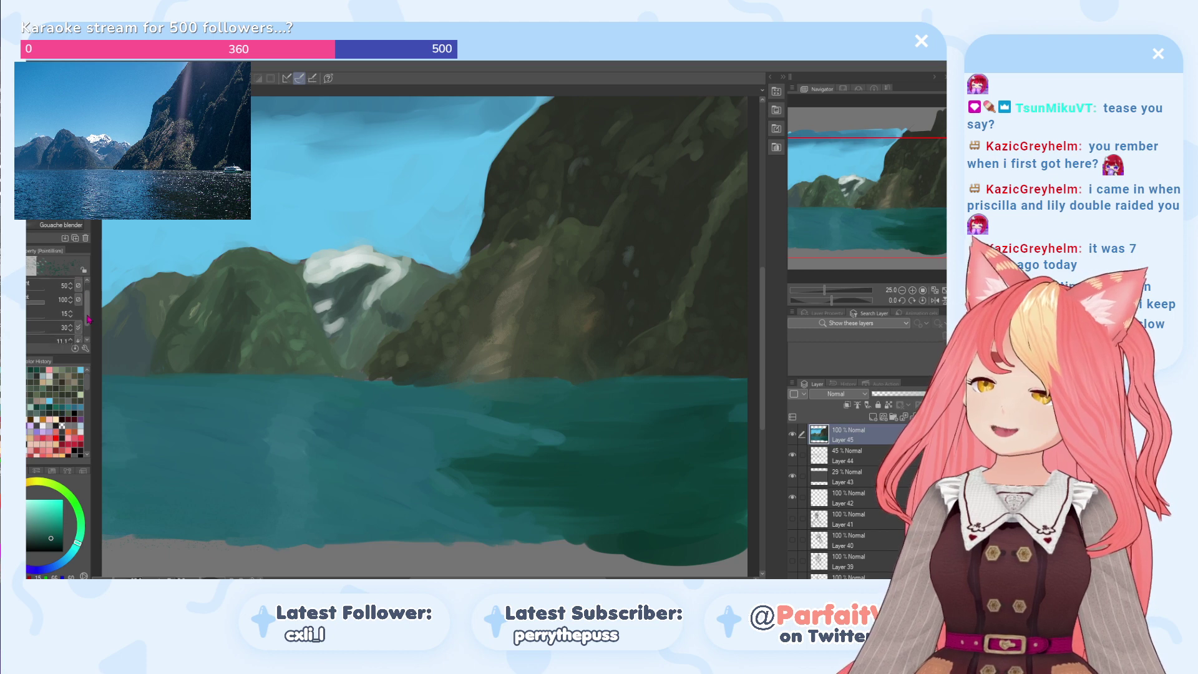
{"action": "left_click_drag", "start_coordinate": [28, 332], "coordinate": [34, 332]}
{"action": "left_click_drag", "start_coordinate": [235, 528], "coordinate": [178, 525]}
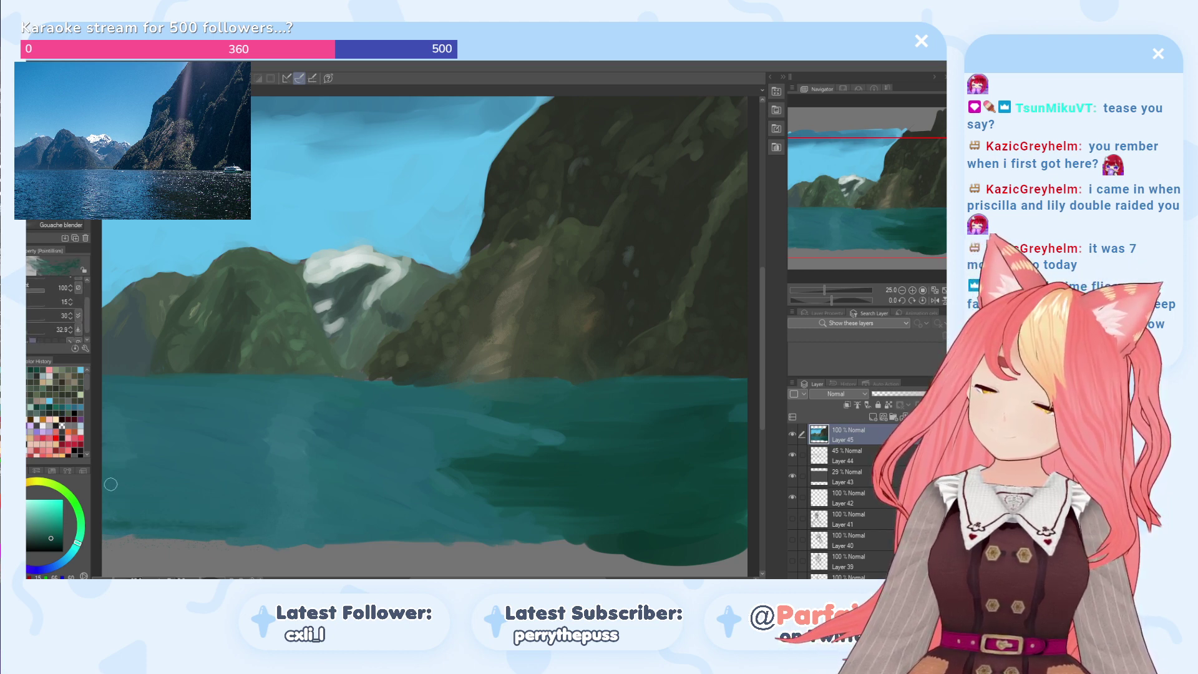
{"action": "scroll", "coordinate": [57, 284], "scroll_direction": "up", "scroll_amount": 2}
{"action": "left_click_drag", "start_coordinate": [32, 284], "coordinate": [36, 284]}
{"action": "left_click_drag", "start_coordinate": [216, 534], "coordinate": [131, 540]}
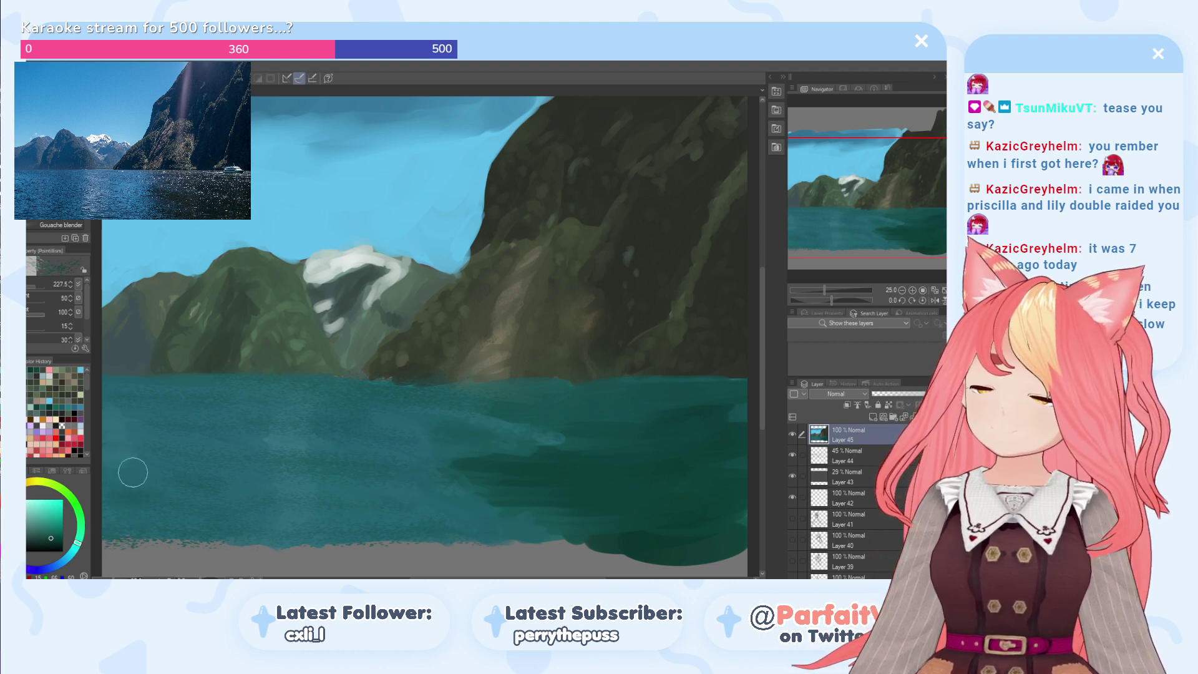
Step: Choose progressively paler teals and build up a shimmering vertical highlight on the water below the distant mountains
{"action": "left_click", "coordinate": [38, 521]}
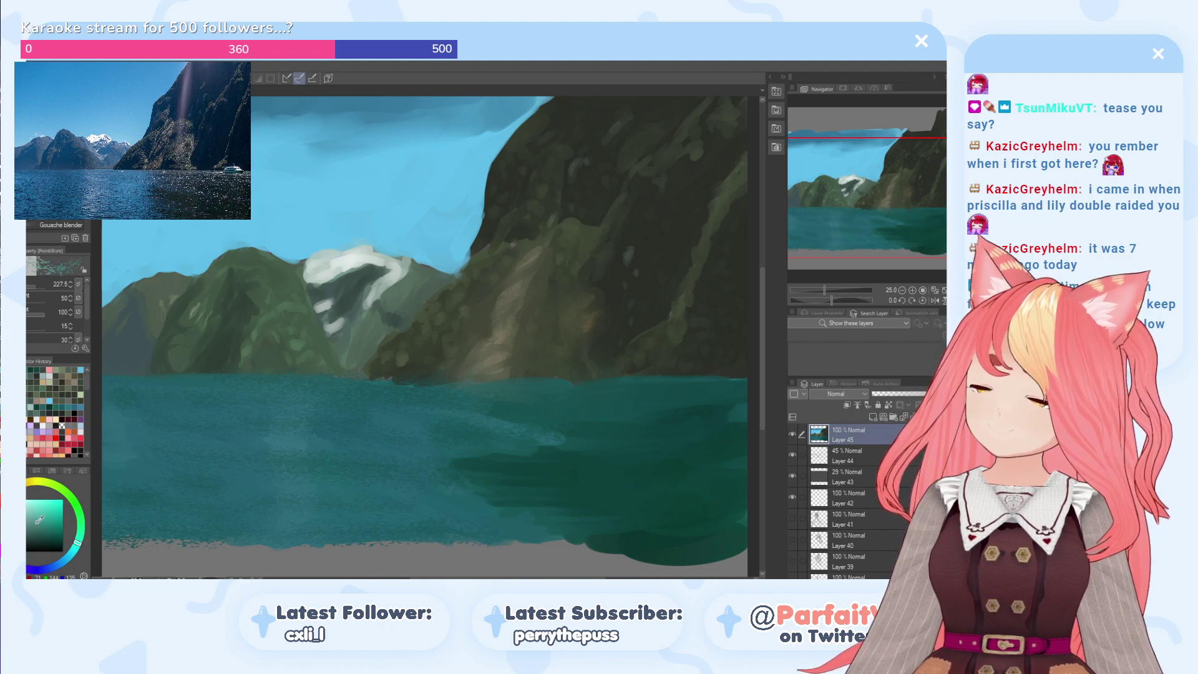
{"action": "mouse_move", "coordinate": [298, 537]}
{"action": "left_mouse_down"}
{"action": "mouse_move", "coordinate": [283, 504]}
{"action": "mouse_move", "coordinate": [310, 505]}
{"action": "mouse_move", "coordinate": [273, 457]}
{"action": "mouse_move", "coordinate": [319, 446]}
{"action": "mouse_move", "coordinate": [273, 412]}
{"action": "mouse_move", "coordinate": [313, 399]}
{"action": "mouse_move", "coordinate": [278, 381]}
{"action": "mouse_move", "coordinate": [260, 400]}
{"action": "left_mouse_up"}
{"action": "left_click", "coordinate": [30, 511]}
{"action": "mouse_move", "coordinate": [292, 503]}
{"action": "left_mouse_down"}
{"action": "mouse_move", "coordinate": [288, 528]}
{"action": "mouse_move", "coordinate": [305, 474]}
{"action": "mouse_move", "coordinate": [293, 467]}
{"action": "left_mouse_up"}
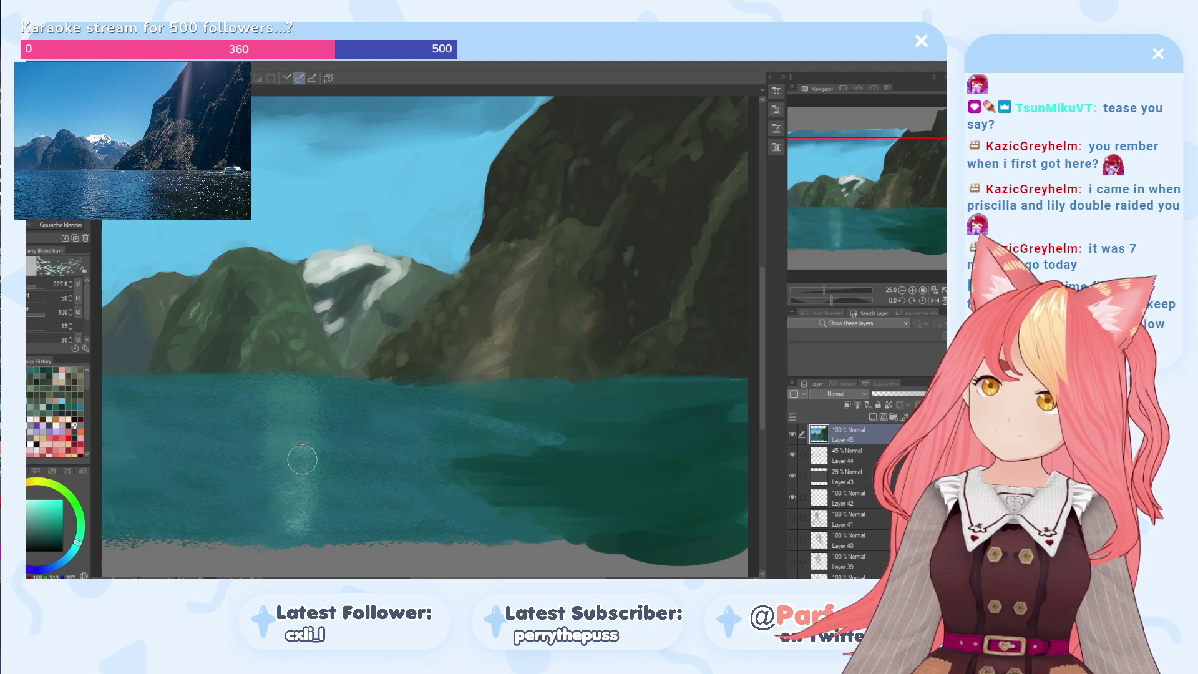
{"action": "mouse_move", "coordinate": [281, 426]}
{"action": "left_mouse_down"}
{"action": "mouse_move", "coordinate": [301, 411]}
{"action": "mouse_move", "coordinate": [303, 393]}
{"action": "mouse_move", "coordinate": [278, 369]}
{"action": "left_mouse_up"}
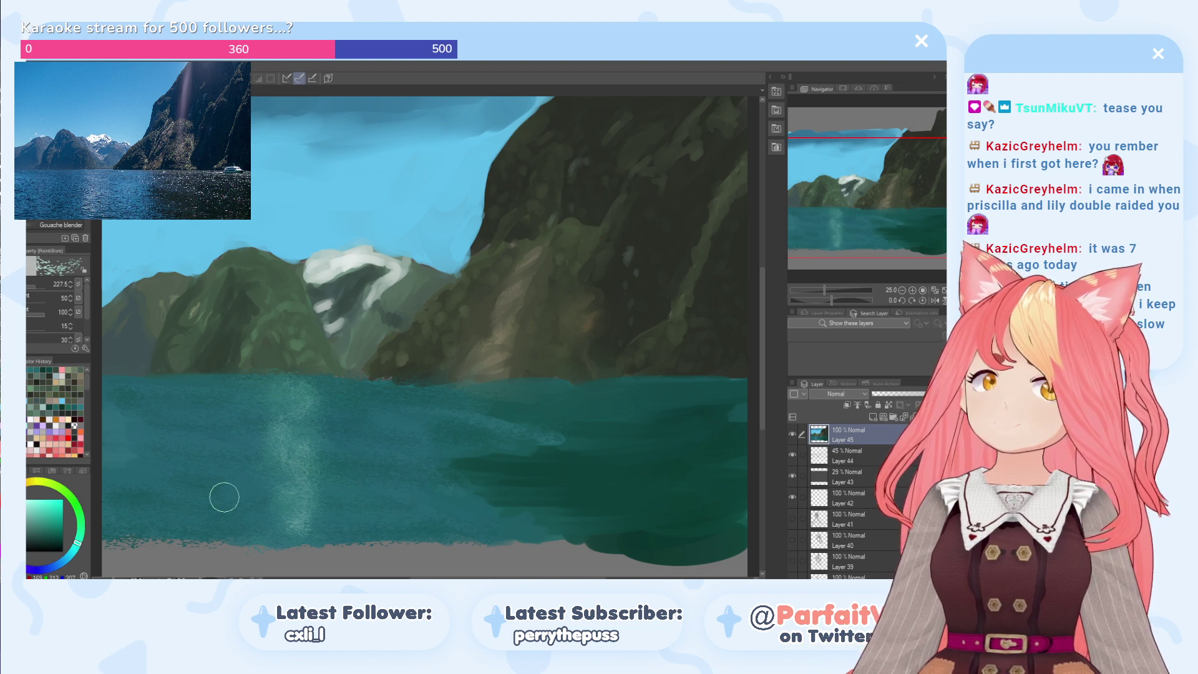
{"action": "left_click_drag", "start_coordinate": [302, 533], "coordinate": [291, 393]}
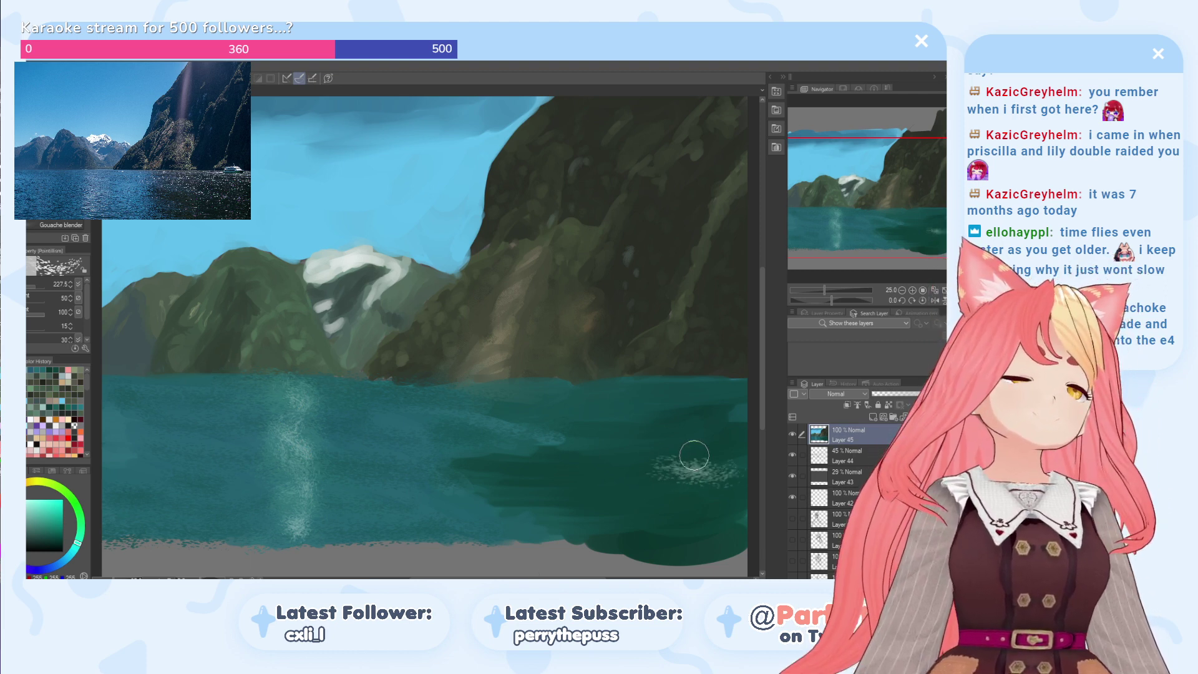
Step: Try pale speckles on the dark cliff reflection, including at brush size 326.8, and undo them
{"action": "mouse_move", "coordinate": [701, 473]}
{"action": "left_mouse_down"}
{"action": "mouse_move", "coordinate": [728, 463]}
{"action": "mouse_move", "coordinate": [652, 458]}
{"action": "left_mouse_up"}
{"action": "key", "text": "ctrl+z"}
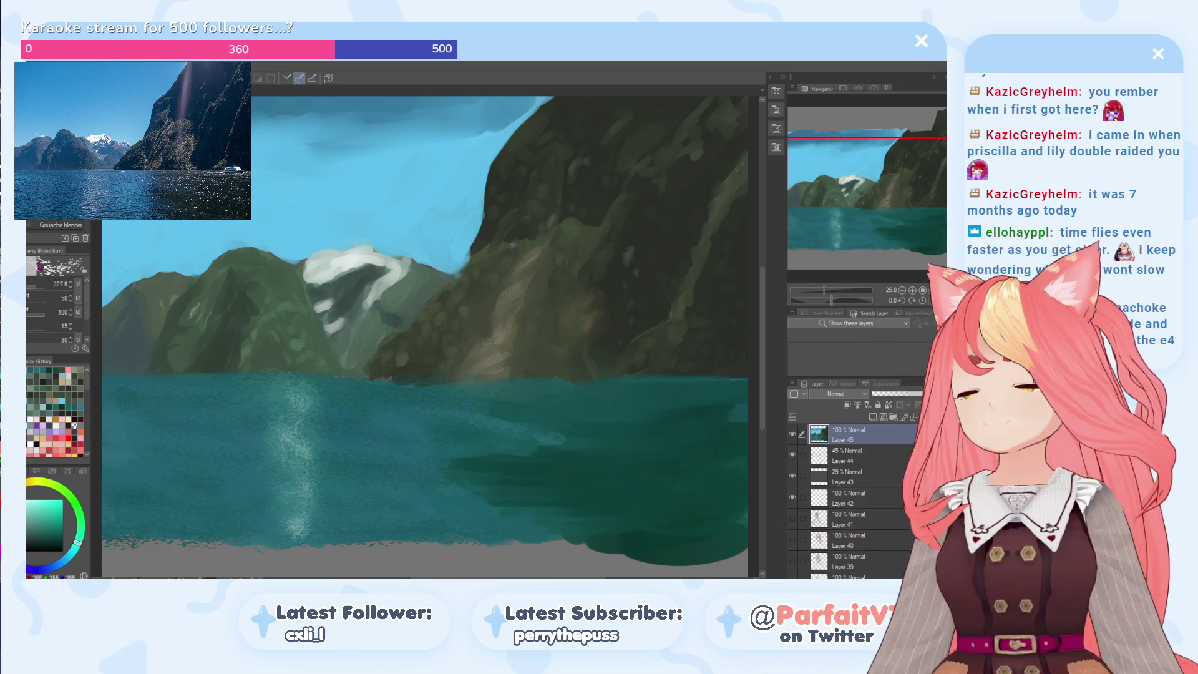
{"action": "left_click", "coordinate": [42, 288]}
{"action": "mouse_move", "coordinate": [708, 509]}
{"action": "left_mouse_down"}
{"action": "mouse_move", "coordinate": [624, 514]}
{"action": "mouse_move", "coordinate": [689, 492]}
{"action": "mouse_move", "coordinate": [657, 475]}
{"action": "mouse_move", "coordinate": [606, 479]}
{"action": "left_mouse_up"}
{"action": "key", "text": "ctrl+z"}
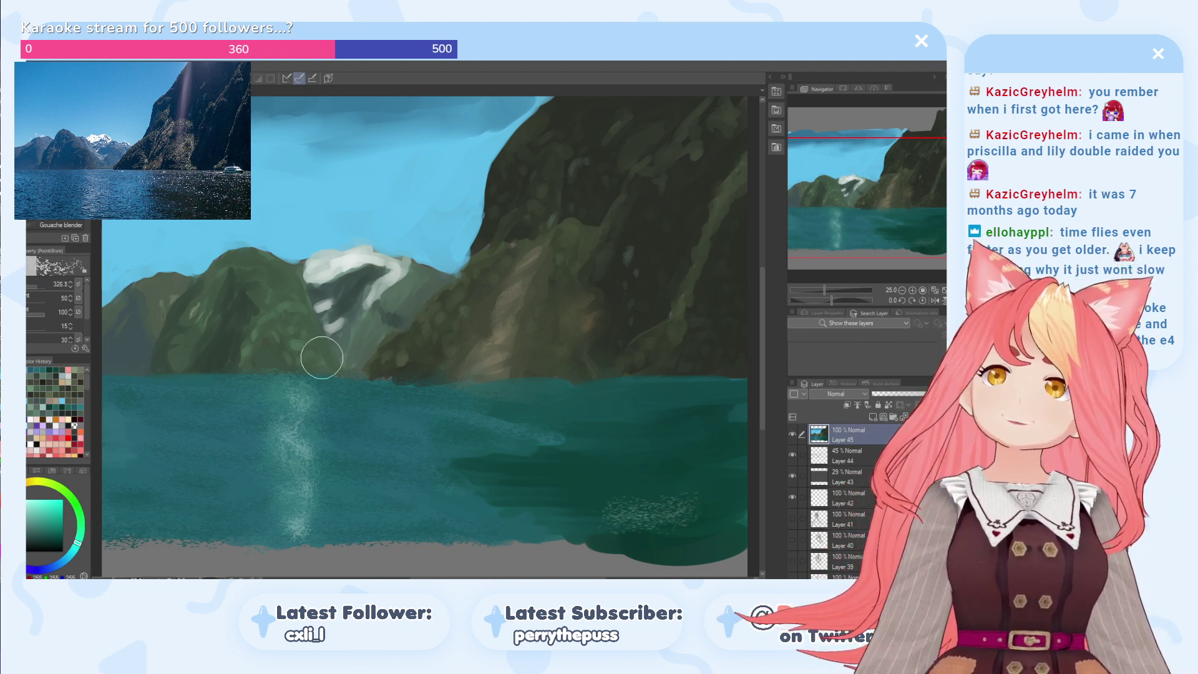
{"action": "key", "text": "ctrl+z"}
Step: Scatter pale speckles over the cliff's reflection, from the shoreline down to the lower water
{"action": "mouse_move", "coordinate": [583, 392]}
{"action": "left_mouse_down"}
{"action": "mouse_move", "coordinate": [751, 399]}
{"action": "mouse_move", "coordinate": [645, 425]}
{"action": "mouse_move", "coordinate": [742, 427]}
{"action": "mouse_move", "coordinate": [709, 435]}
{"action": "mouse_move", "coordinate": [744, 439]}
{"action": "mouse_move", "coordinate": [668, 451]}
{"action": "mouse_move", "coordinate": [698, 468]}
{"action": "left_mouse_up"}
{"action": "mouse_move", "coordinate": [618, 439]}
{"action": "left_mouse_down"}
{"action": "mouse_move", "coordinate": [575, 428]}
{"action": "mouse_move", "coordinate": [618, 431]}
{"action": "left_mouse_up"}
{"action": "mouse_move", "coordinate": [518, 407]}
{"action": "left_mouse_down"}
{"action": "mouse_move", "coordinate": [576, 402]}
{"action": "mouse_move", "coordinate": [543, 391]}
{"action": "mouse_move", "coordinate": [486, 403]}
{"action": "mouse_move", "coordinate": [734, 410]}
{"action": "mouse_move", "coordinate": [673, 415]}
{"action": "mouse_move", "coordinate": [742, 433]}
{"action": "left_mouse_up"}
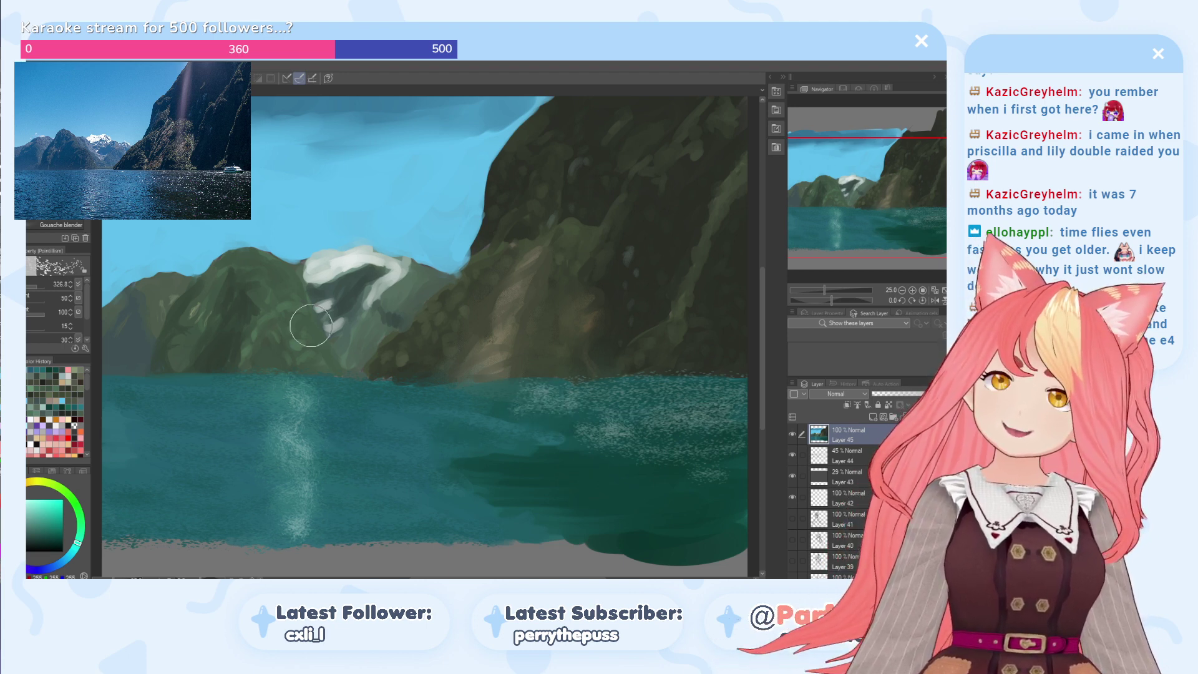
{"action": "mouse_move", "coordinate": [487, 486]}
{"action": "left_mouse_down"}
{"action": "mouse_move", "coordinate": [538, 512]}
{"action": "mouse_move", "coordinate": [701, 534]}
{"action": "left_mouse_up"}
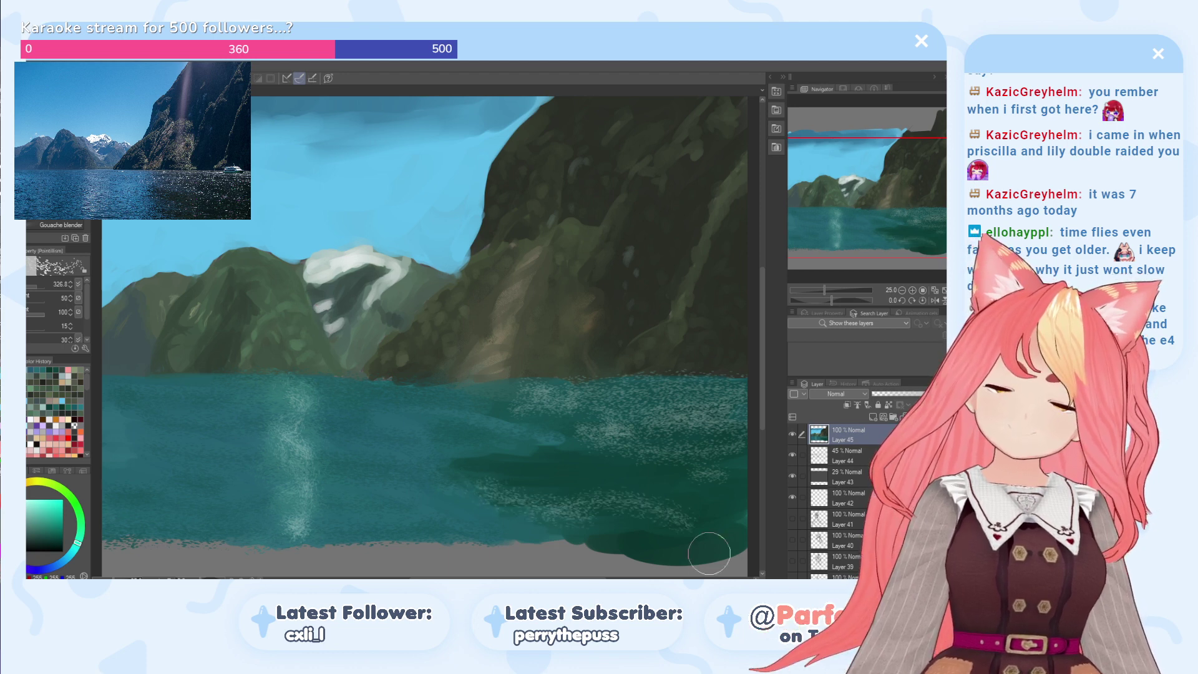
Step: Undo all the speckle strokes over the cliff's reflection
{"action": "key", "text": "ctrl+z"}
{"action": "key", "text": "ctrl+z"}
{"action": "key", "text": "ctrl+z"}
{"action": "key", "text": "ctrl+z"}
{"action": "key", "text": "ctrl+z"}
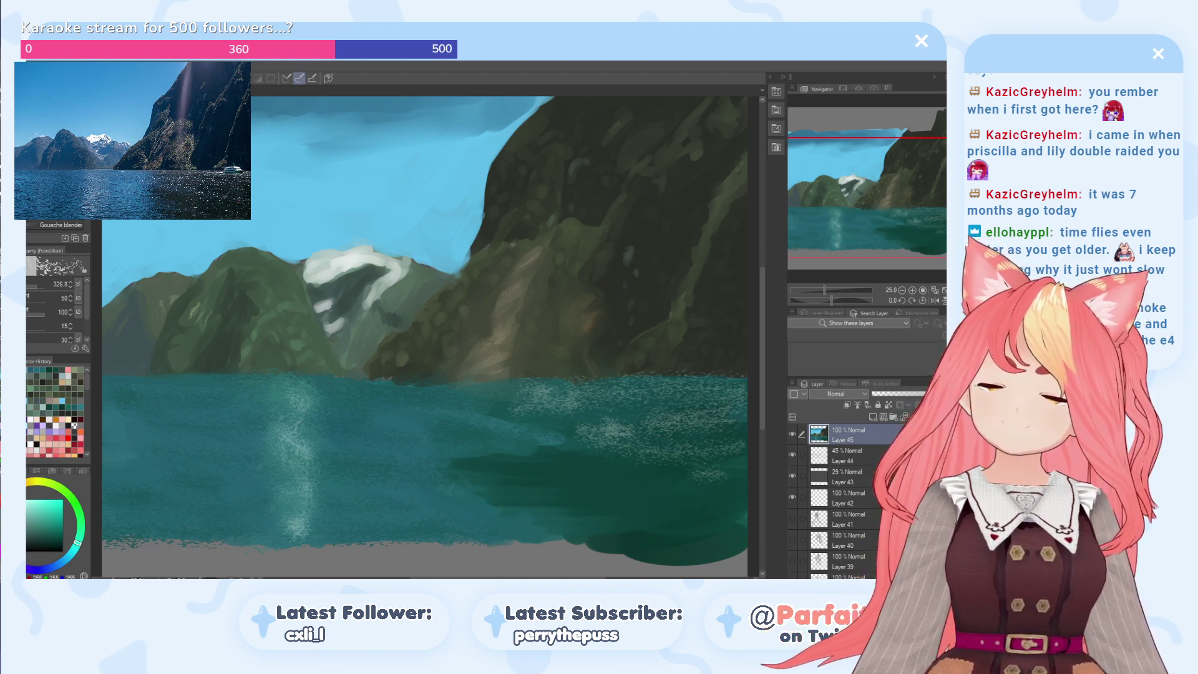
{"action": "key", "text": "ctrl+z"}
{"action": "key", "text": "ctrl+z"}
{"action": "key", "text": "ctrl+z"}
{"action": "key", "text": "ctrl+z"}
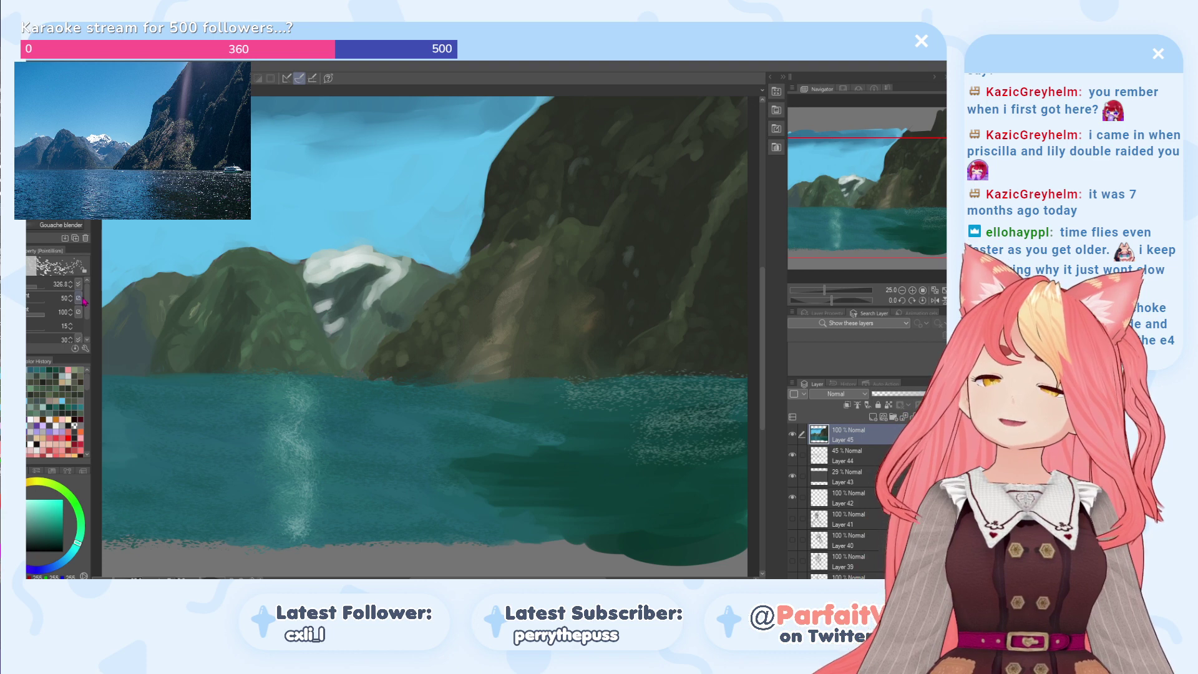
{"action": "key", "text": "ctrl+z"}
{"action": "key", "text": "ctrl+z"}
Step: Retune the Pointillism brush's last two values to 16 and 46.5, enlarge it, and speckle the cliff's reflection near the shoreline
{"action": "left_click_drag", "start_coordinate": [88, 303], "coordinate": [87, 322]}
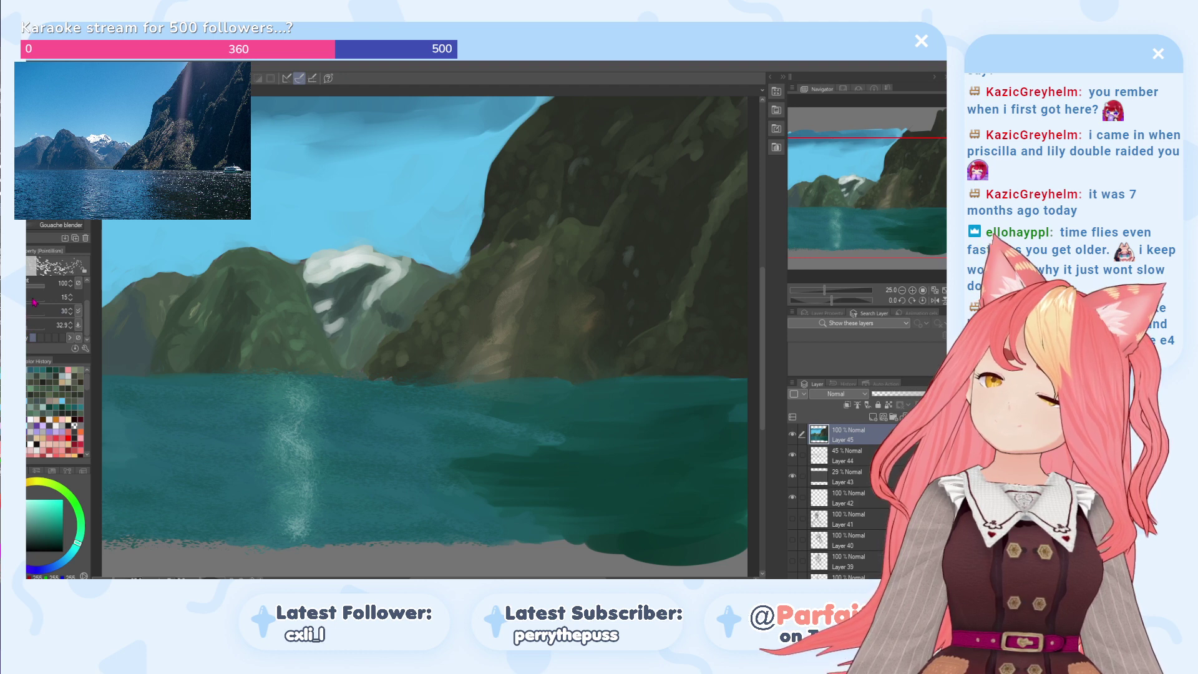
{"action": "left_click", "coordinate": [27, 330]}
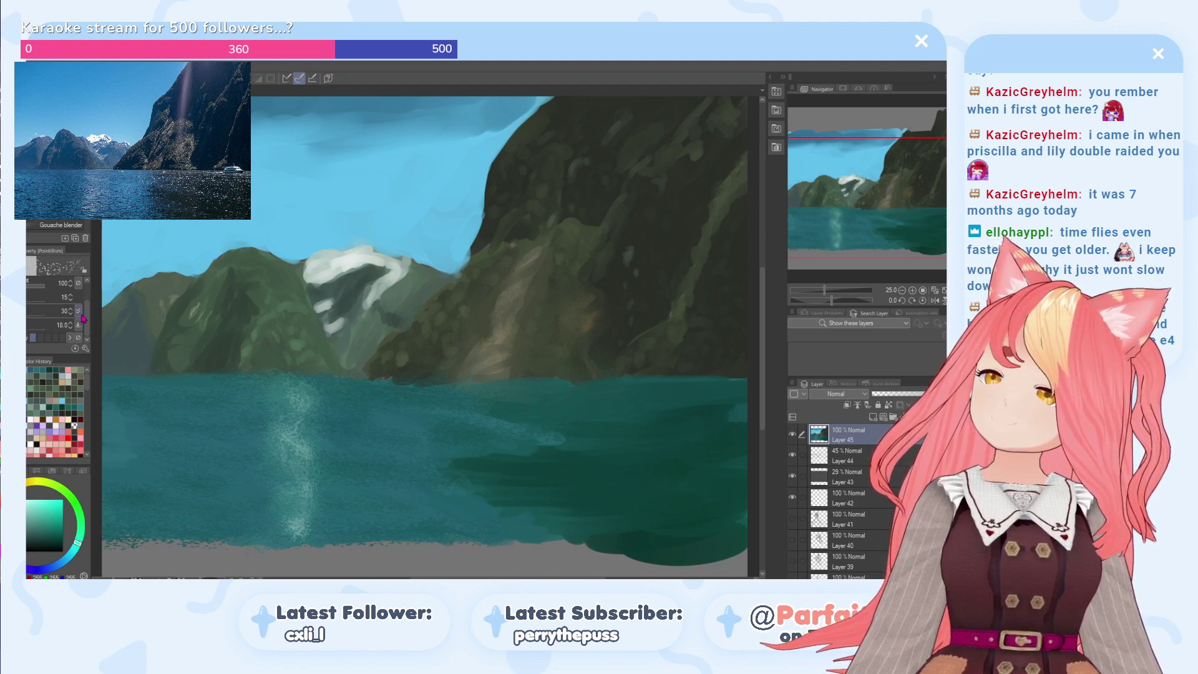
{"action": "scroll", "coordinate": [88, 317], "scroll_direction": "up", "scroll_amount": 2}
{"action": "left_click_drag", "start_coordinate": [39, 285], "coordinate": [40, 301]}
{"action": "scroll", "coordinate": [59, 310], "scroll_direction": "down", "scroll_amount": 2}
{"action": "left_click", "coordinate": [30, 339]}
{"action": "left_click_drag", "start_coordinate": [27, 334], "coordinate": [27, 324]}
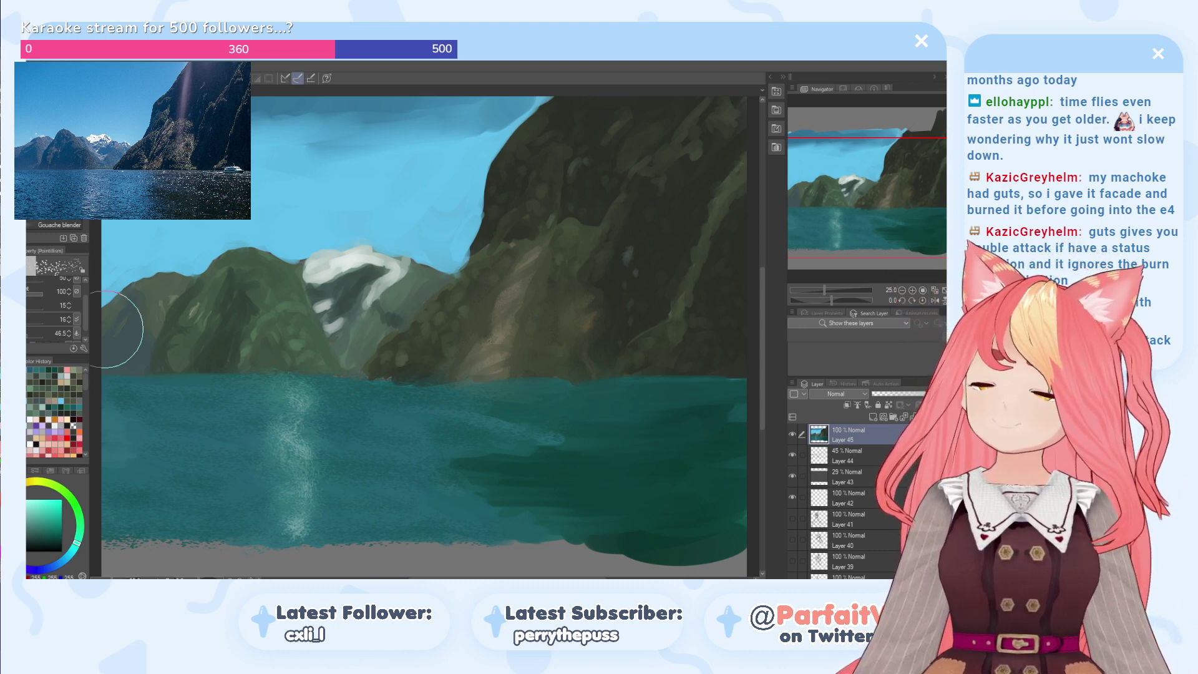
{"action": "mouse_move", "coordinate": [630, 537]}
{"action": "left_mouse_down"}
{"action": "mouse_move", "coordinate": [556, 529]}
{"action": "mouse_move", "coordinate": [744, 498]}
{"action": "mouse_move", "coordinate": [660, 484]}
{"action": "mouse_move", "coordinate": [684, 472]}
{"action": "mouse_move", "coordinate": [556, 462]}
{"action": "left_mouse_up"}
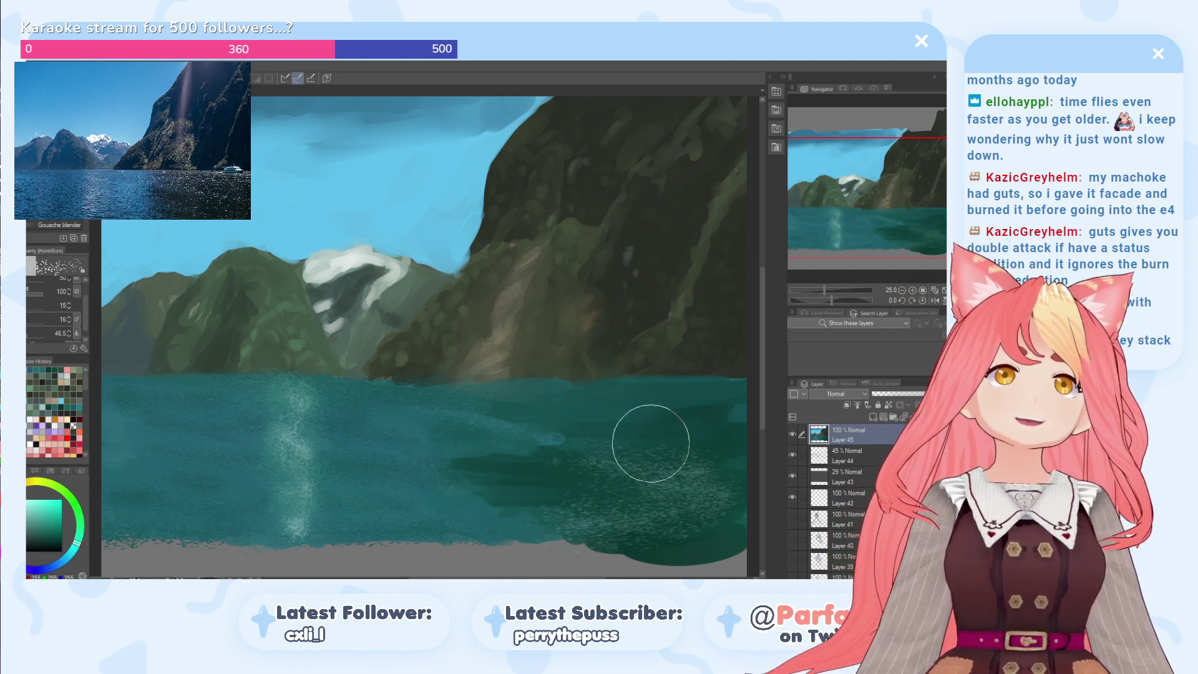
{"action": "mouse_move", "coordinate": [704, 432]}
{"action": "left_mouse_down"}
{"action": "mouse_move", "coordinate": [650, 435]}
{"action": "mouse_move", "coordinate": [726, 418]}
{"action": "mouse_move", "coordinate": [652, 434]}
{"action": "mouse_move", "coordinate": [678, 435]}
{"action": "mouse_move", "coordinate": [675, 406]}
{"action": "mouse_move", "coordinate": [619, 433]}
{"action": "mouse_move", "coordinate": [634, 437]}
{"action": "mouse_move", "coordinate": [635, 455]}
{"action": "mouse_move", "coordinate": [558, 414]}
{"action": "mouse_move", "coordinate": [746, 412]}
{"action": "left_mouse_up"}
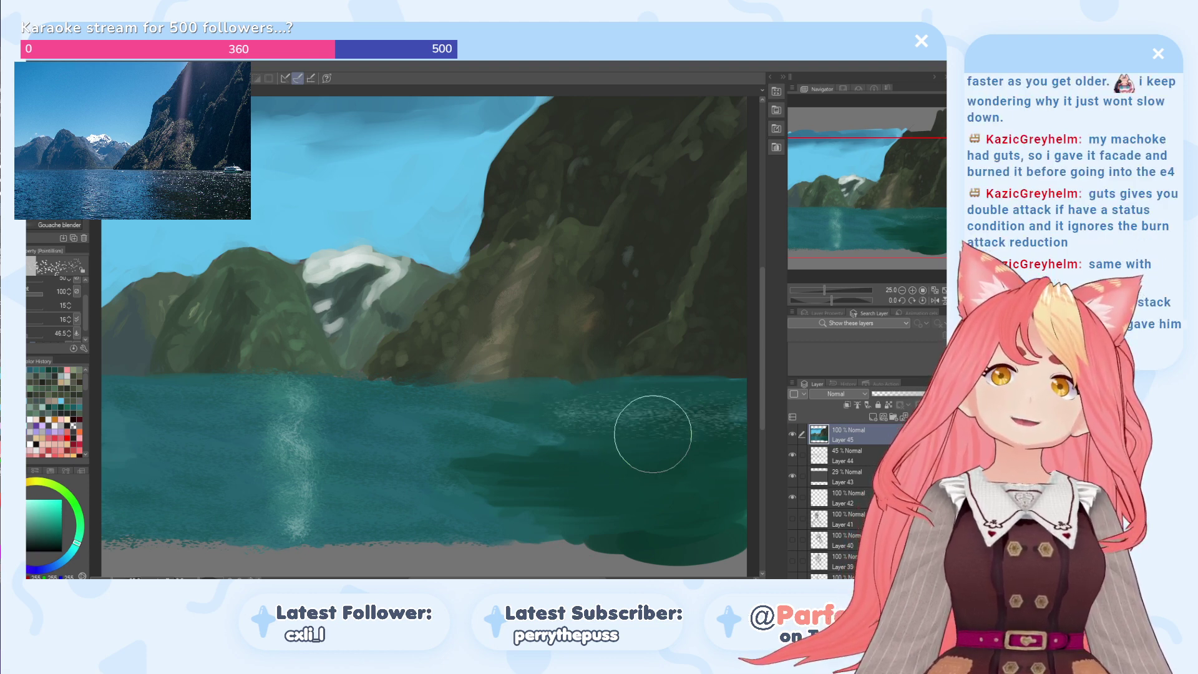
Step: Undo the last pale speckles and stipple a teal sampled from the open water over the cliff's reflection
{"action": "key", "text": "ctrl+z"}
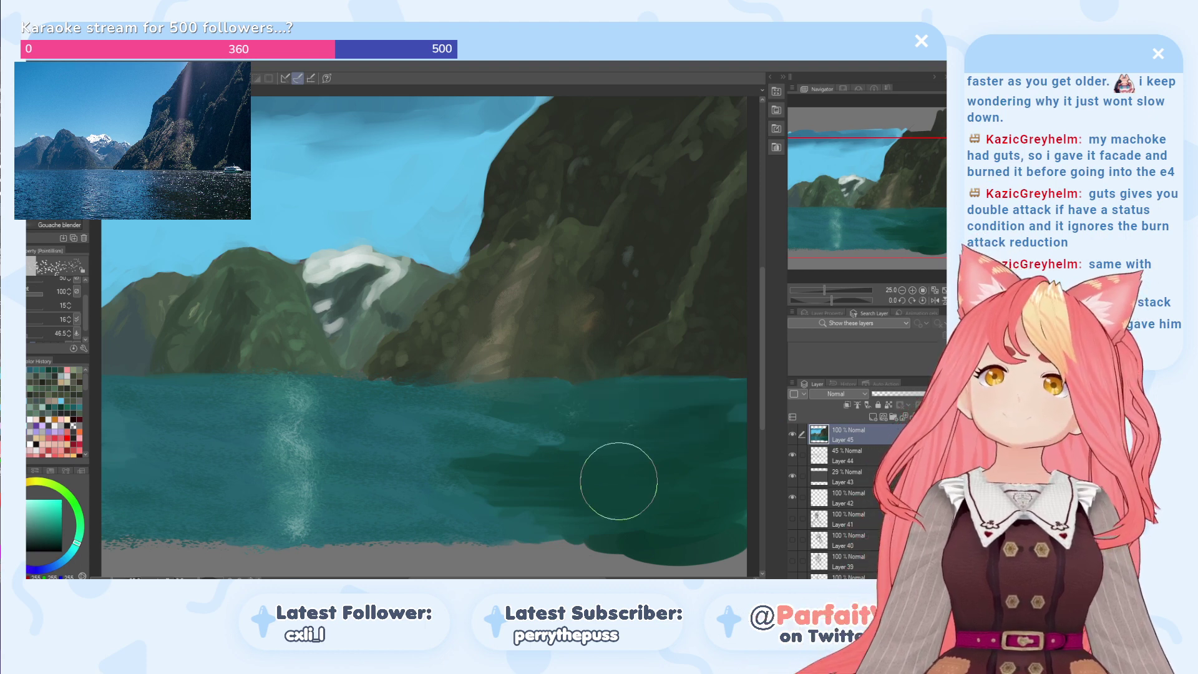
{"action": "left_click", "coordinate": [481, 512], "text": "alt"}
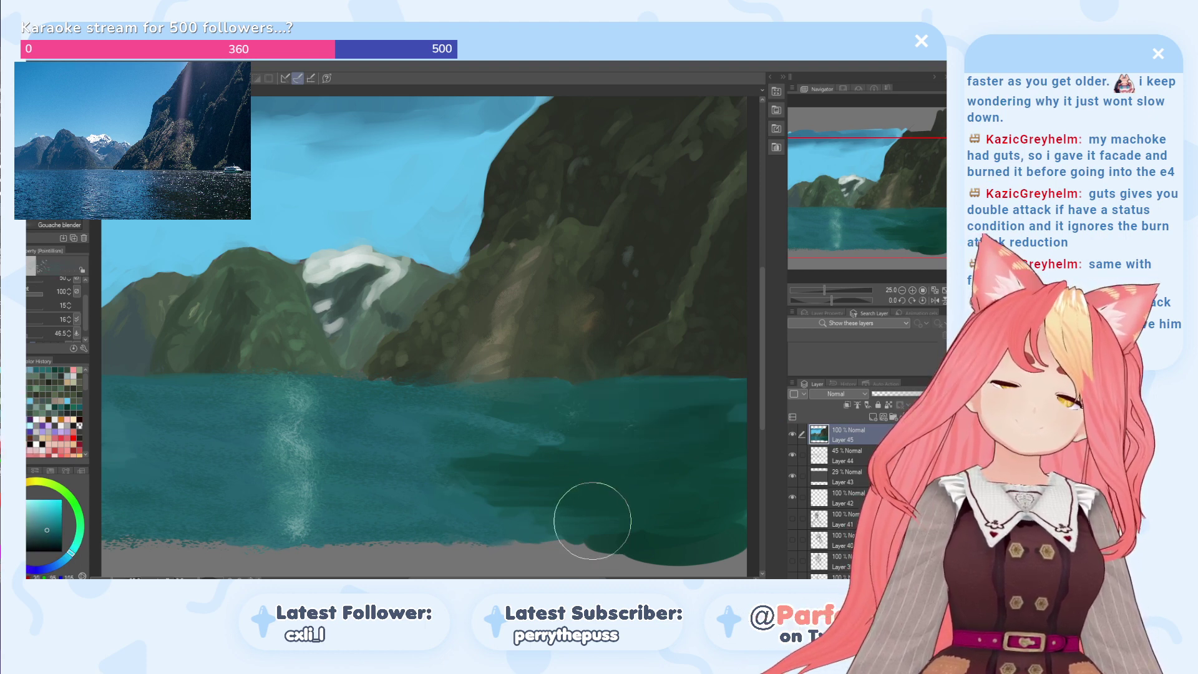
{"action": "mouse_move", "coordinate": [713, 400]}
{"action": "left_mouse_down"}
{"action": "mouse_move", "coordinate": [589, 401]}
{"action": "mouse_move", "coordinate": [616, 443]}
{"action": "mouse_move", "coordinate": [577, 489]}
{"action": "mouse_move", "coordinate": [678, 535]}
{"action": "mouse_move", "coordinate": [640, 539]}
{"action": "mouse_move", "coordinate": [699, 491]}
{"action": "mouse_move", "coordinate": [692, 484]}
{"action": "mouse_move", "coordinate": [573, 462]}
{"action": "left_mouse_up"}
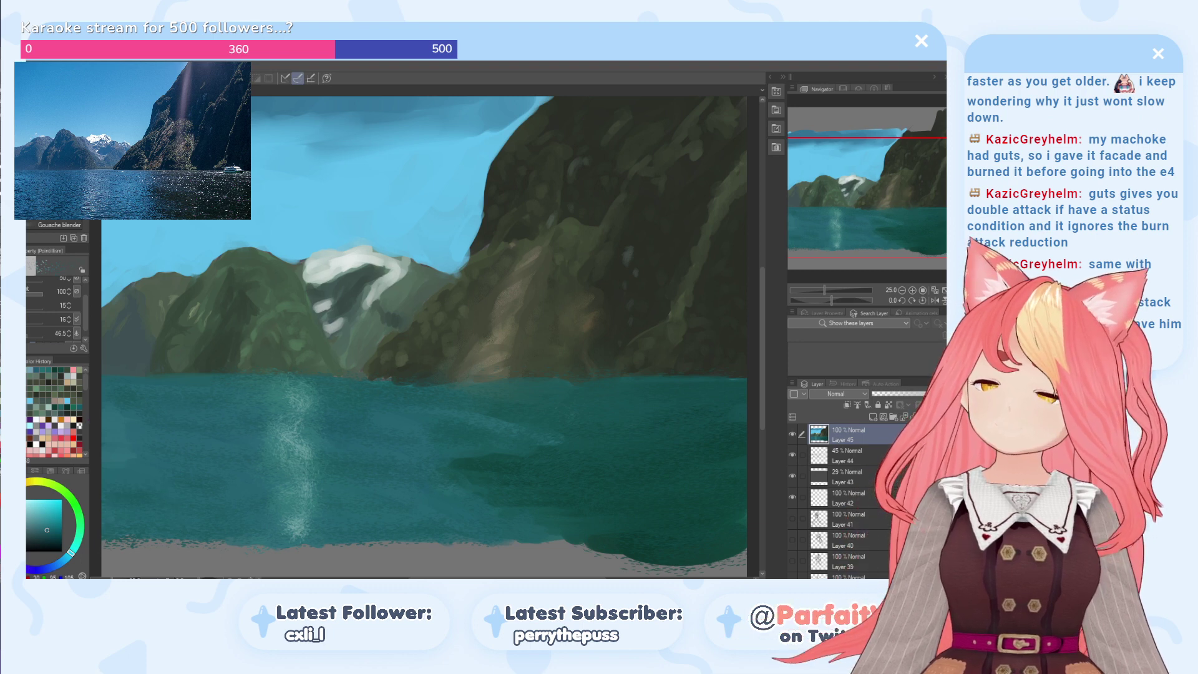
Step: Set the Pointillism brush to size 831.6 and its second value to 51, and speckle the cliff's reflection below the shoreline in a pale colour
{"action": "left_click", "coordinate": [77, 424]}
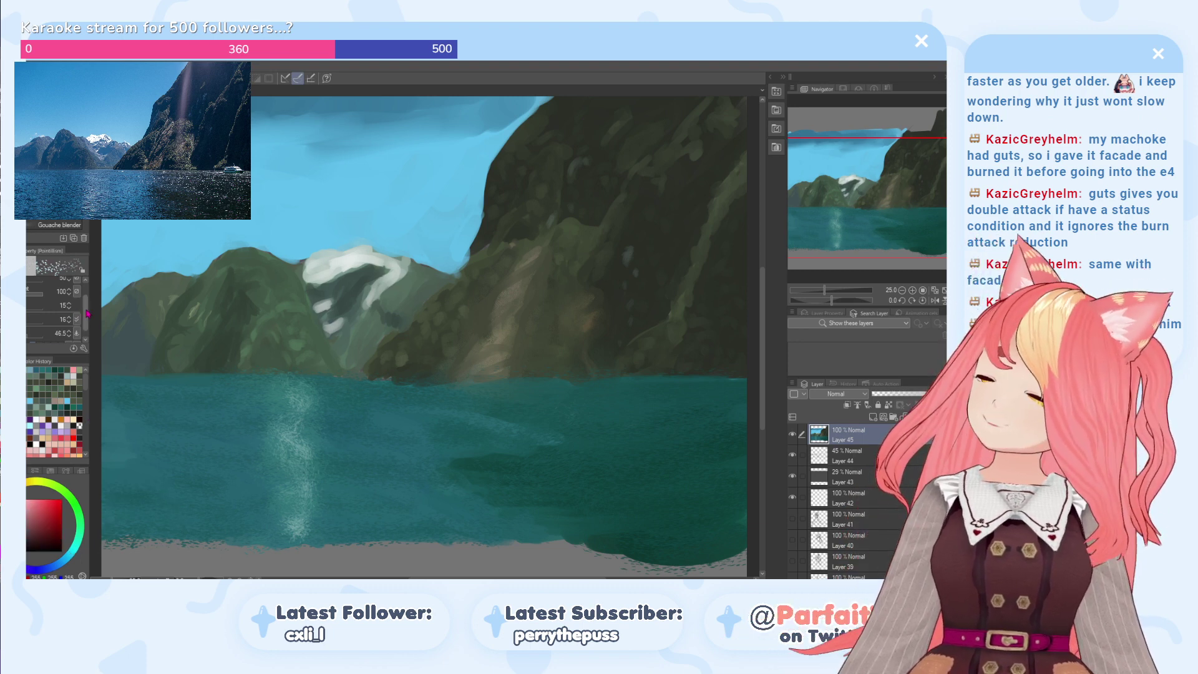
{"action": "left_click_drag", "start_coordinate": [86, 312], "coordinate": [84, 290]}
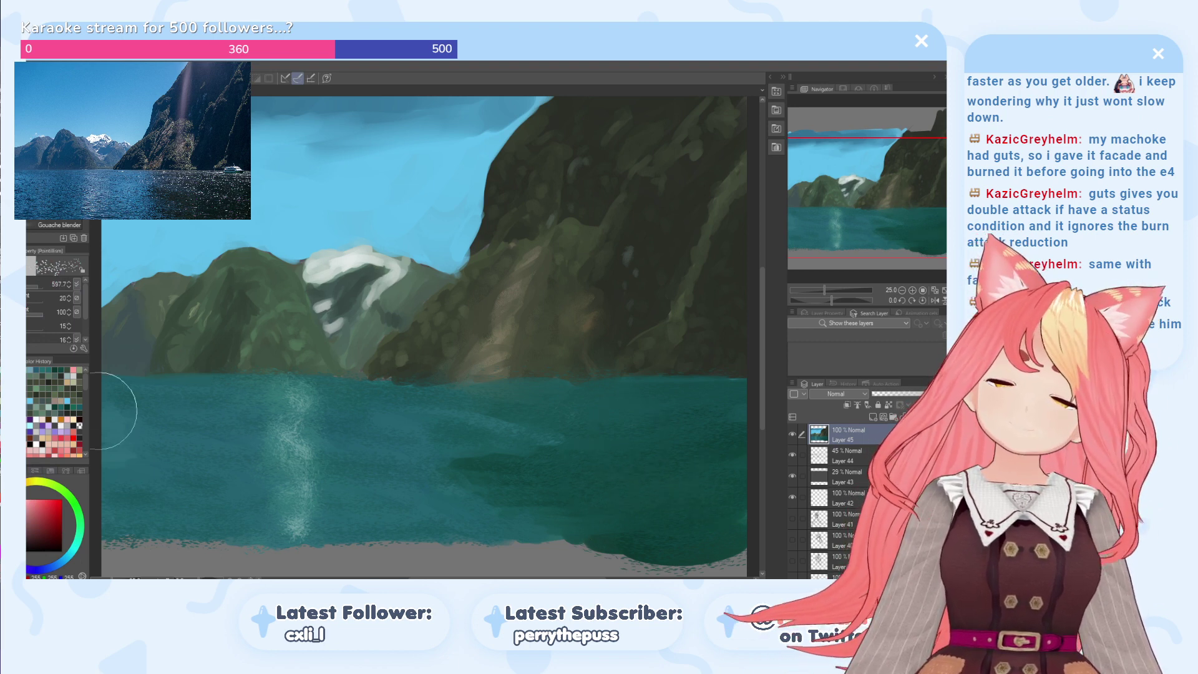
{"action": "left_click", "coordinate": [28, 301]}
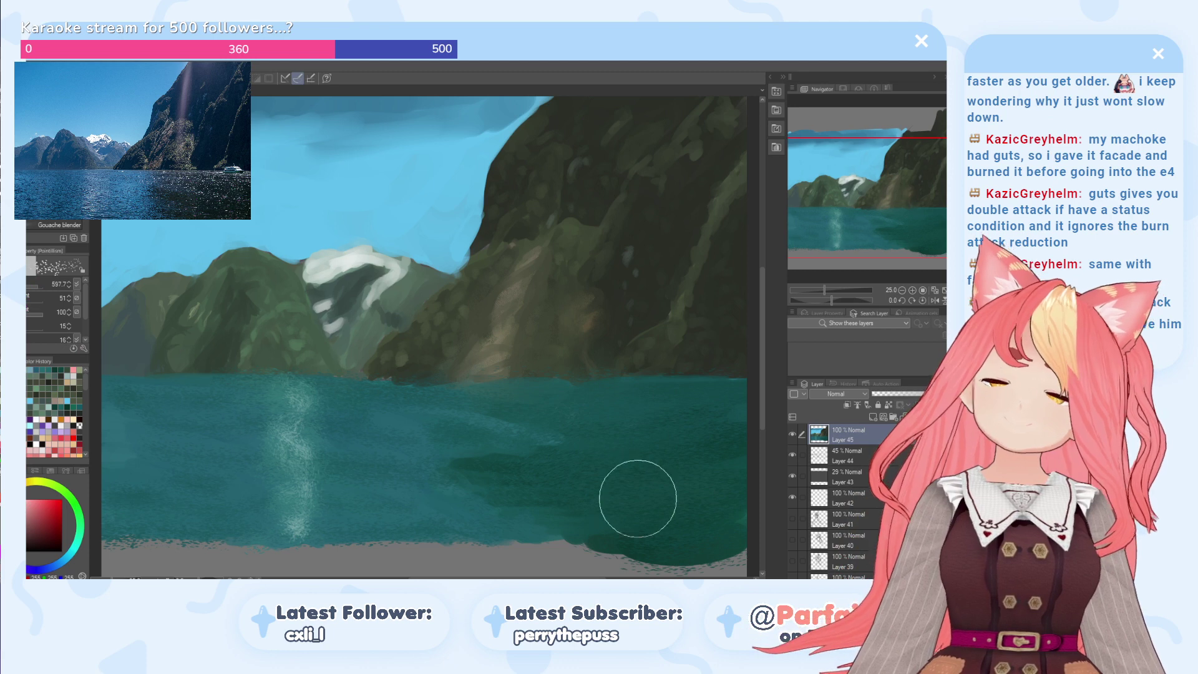
{"action": "left_click_drag", "start_coordinate": [609, 490], "coordinate": [730, 476]}
{"action": "key", "text": "ctrl+z"}
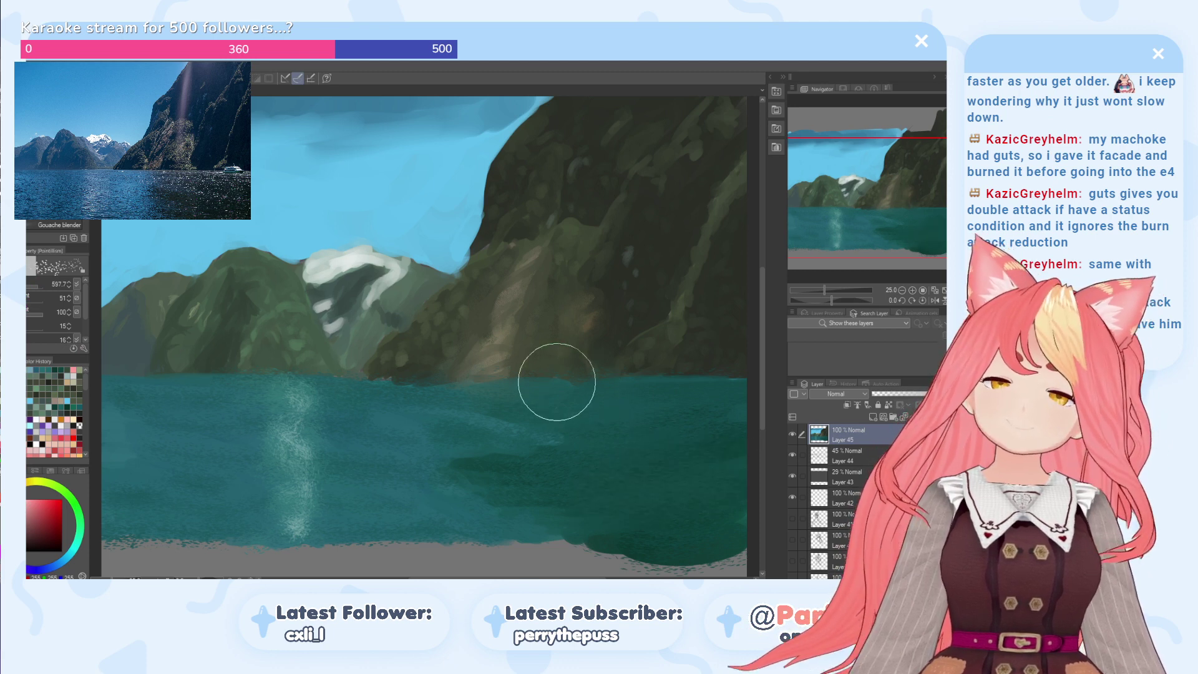
{"action": "left_click_drag", "start_coordinate": [36, 290], "coordinate": [48, 292]}
{"action": "left_click_drag", "start_coordinate": [623, 443], "coordinate": [743, 442]}
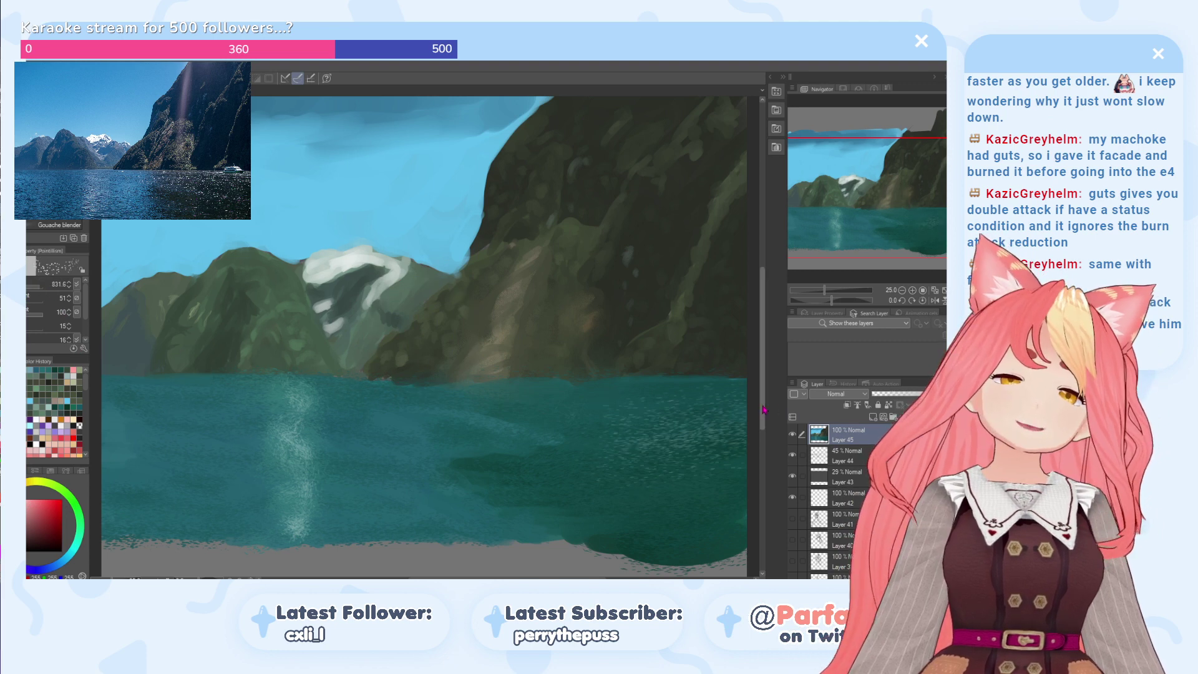
Step: Extend the pale speckles down the cliff's reflection and across toward the middle of the water, undoing a misplaced stroke
{"action": "left_click_drag", "start_coordinate": [728, 391], "coordinate": [511, 447]}
{"action": "key", "text": "ctrl+z"}
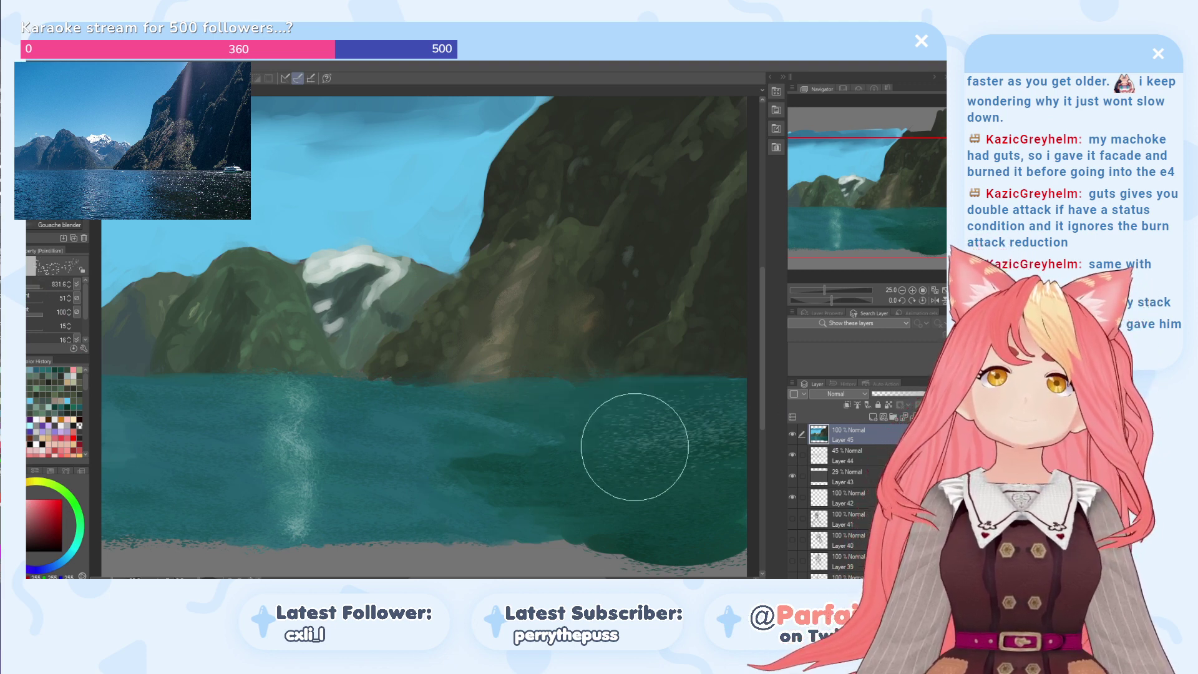
{"action": "mouse_move", "coordinate": [686, 475]}
{"action": "left_mouse_down"}
{"action": "mouse_move", "coordinate": [680, 527]}
{"action": "mouse_move", "coordinate": [627, 525]}
{"action": "left_mouse_up"}
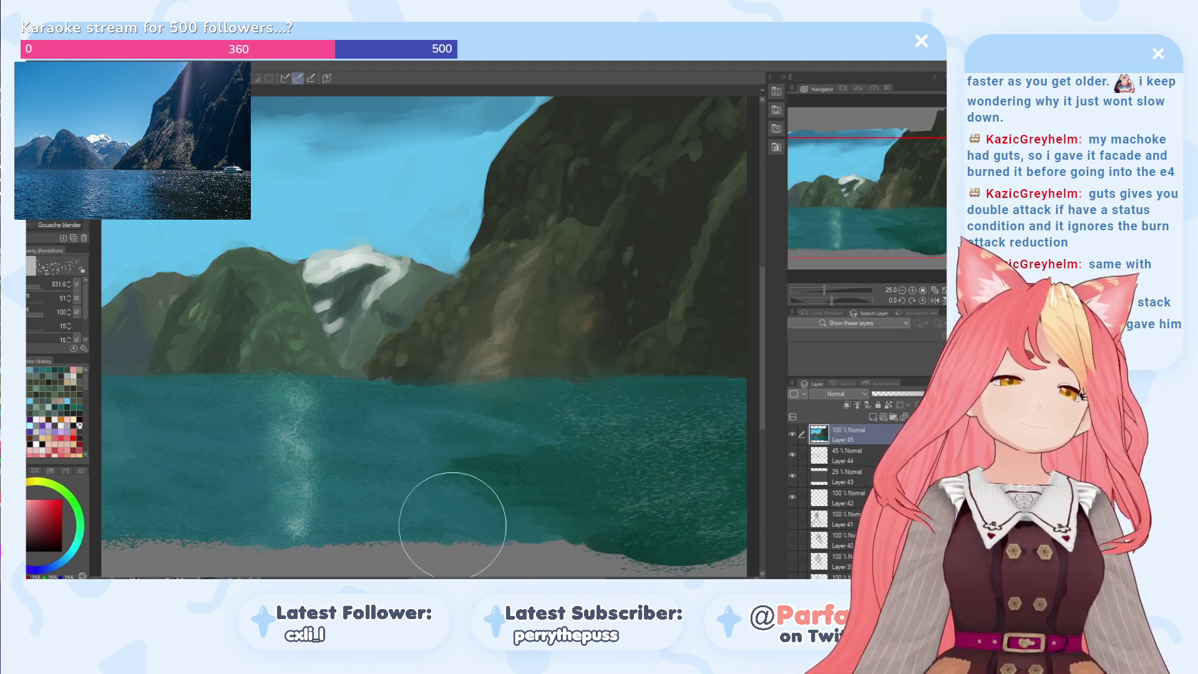
{"action": "mouse_move", "coordinate": [651, 443]}
{"action": "left_mouse_down"}
{"action": "mouse_move", "coordinate": [634, 524]}
{"action": "mouse_move", "coordinate": [596, 507]}
{"action": "mouse_move", "coordinate": [718, 428]}
{"action": "mouse_move", "coordinate": [540, 426]}
{"action": "left_mouse_up"}
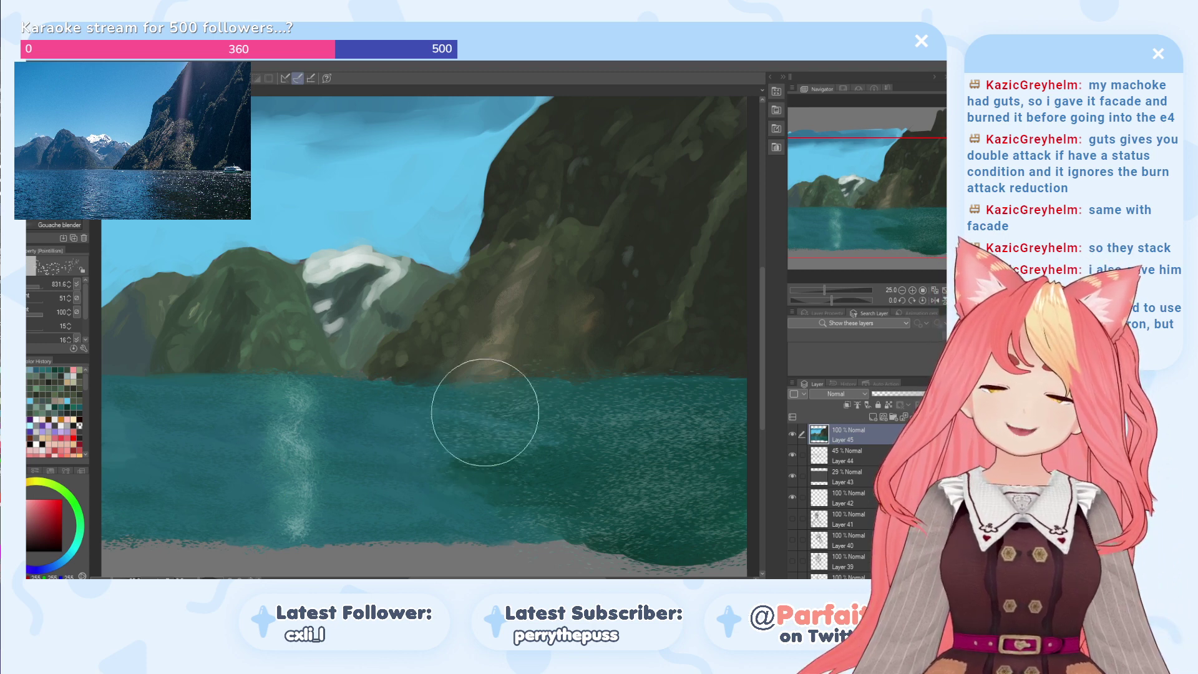
Step: Set the Pointillism brush size to 647.2 and stipple teal sampled from the sunlit water along the sunlight's reflection
{"action": "left_click", "coordinate": [36, 291]}
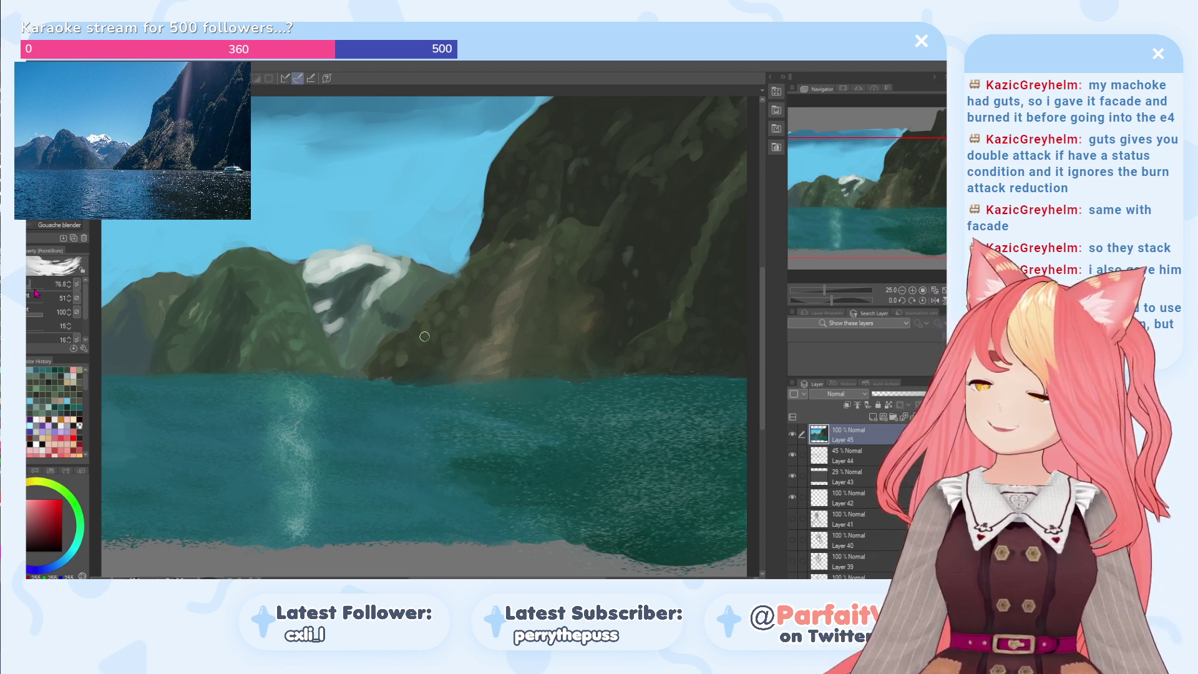
{"action": "left_click_drag", "start_coordinate": [41, 292], "coordinate": [39, 288]}
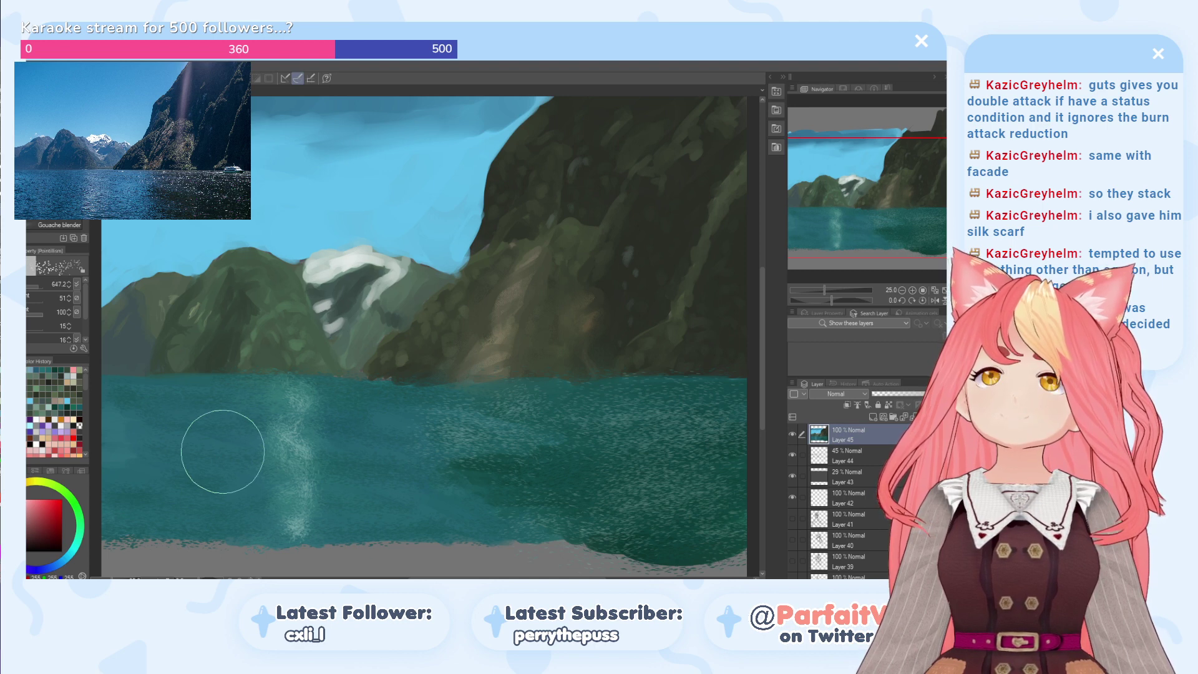
{"action": "left_click", "coordinate": [546, 385], "text": "alt"}
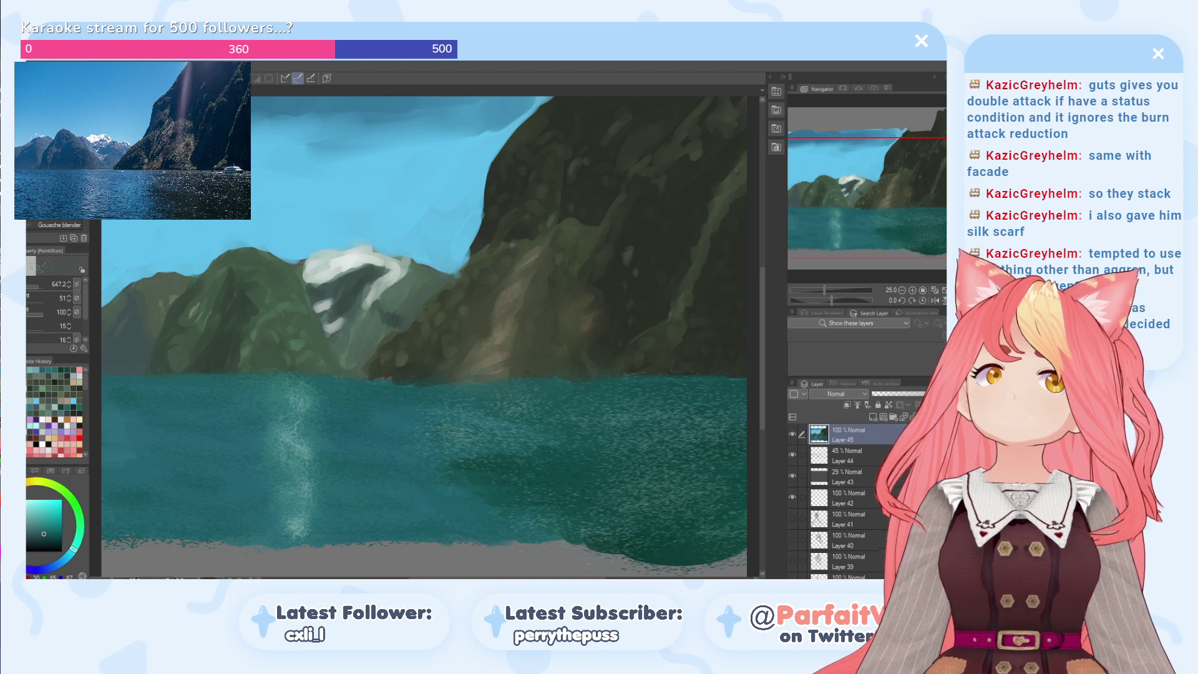
{"action": "key", "text": "p"}
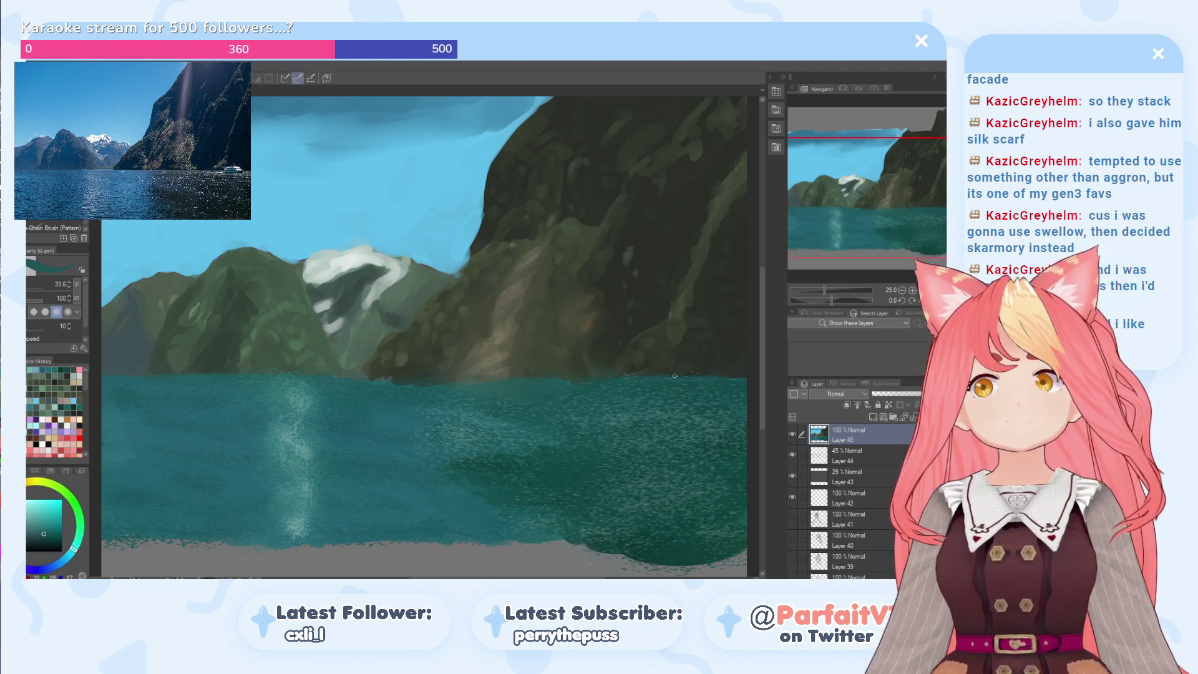
{"action": "left_click", "coordinate": [284, 491], "text": "alt"}
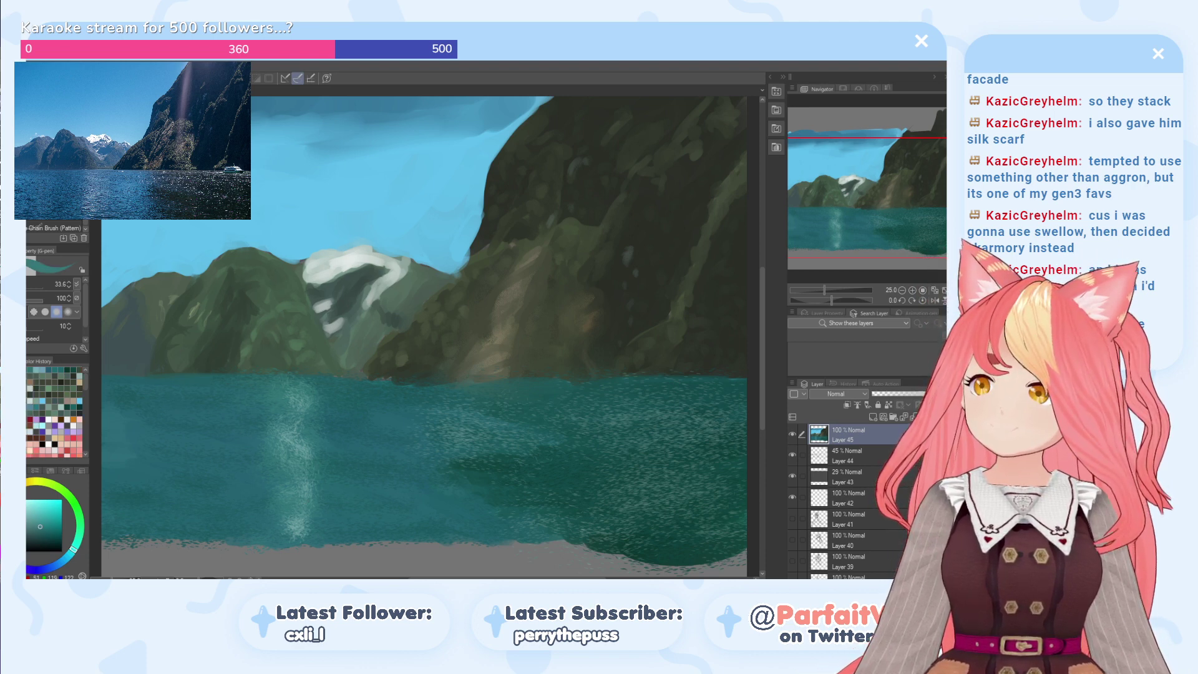
{"action": "key", "text": "j"}
{"action": "key", "text": "j"}
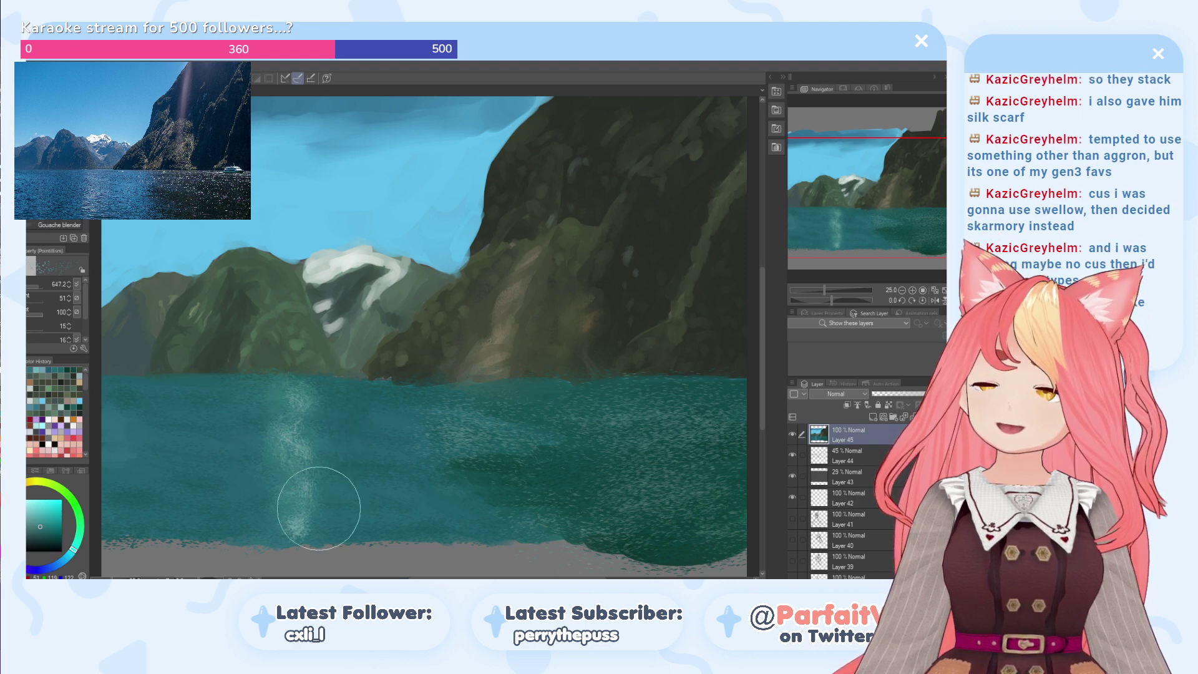
{"action": "mouse_move", "coordinate": [310, 542]}
{"action": "left_mouse_down"}
{"action": "mouse_move", "coordinate": [331, 529]}
{"action": "mouse_move", "coordinate": [331, 432]}
{"action": "mouse_move", "coordinate": [316, 388]}
{"action": "left_mouse_up"}
Step: Pick a paler teal and add brighter speckles to the sunlight's reflection, widening it toward the water's lower edge
{"action": "left_click", "coordinate": [29, 445]}
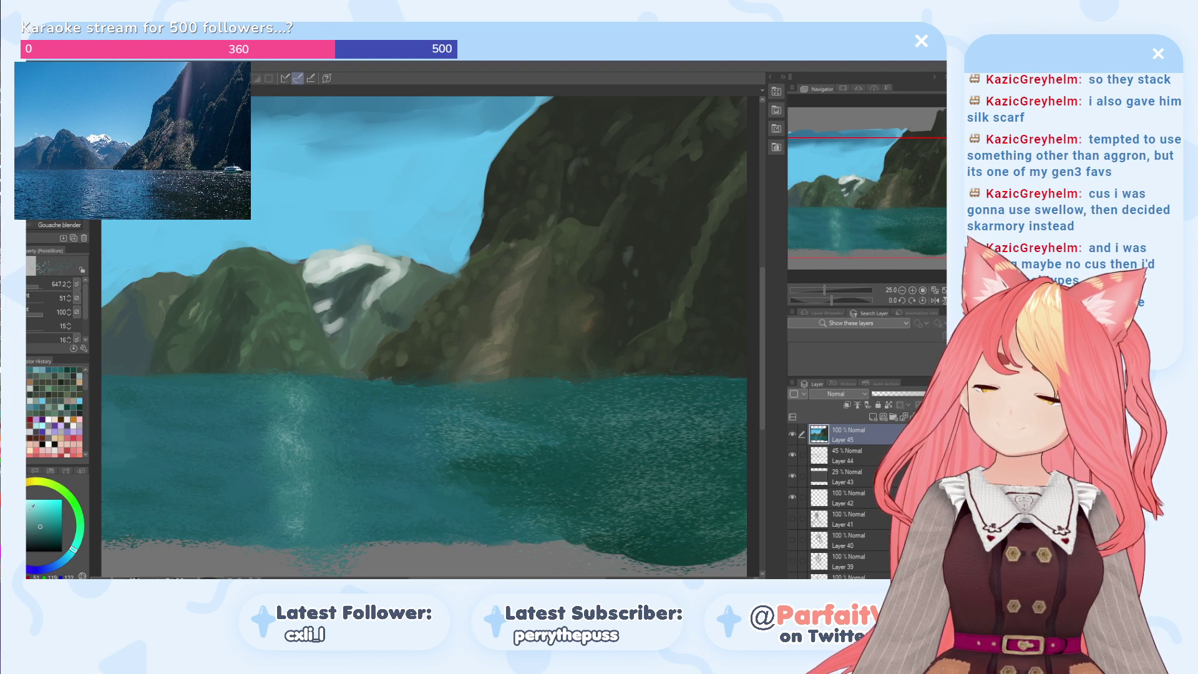
{"action": "left_click", "coordinate": [27, 504]}
{"action": "mouse_move", "coordinate": [329, 518]}
{"action": "left_mouse_down"}
{"action": "mouse_move", "coordinate": [308, 534]}
{"action": "mouse_move", "coordinate": [327, 521]}
{"action": "mouse_move", "coordinate": [303, 451]}
{"action": "mouse_move", "coordinate": [317, 544]}
{"action": "left_mouse_up"}
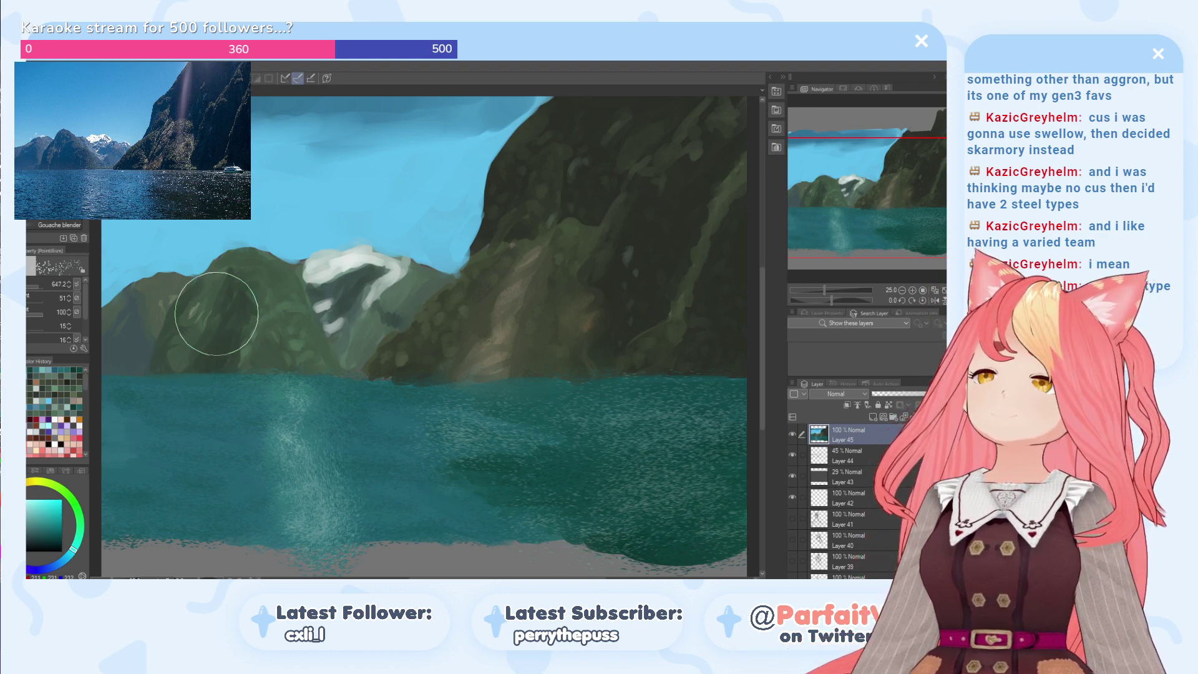
Step: Lasso the distant mountains and refine the selection to follow the ridgeline, the cliff's edge and the shoreline
{"action": "key", "text": "m"}
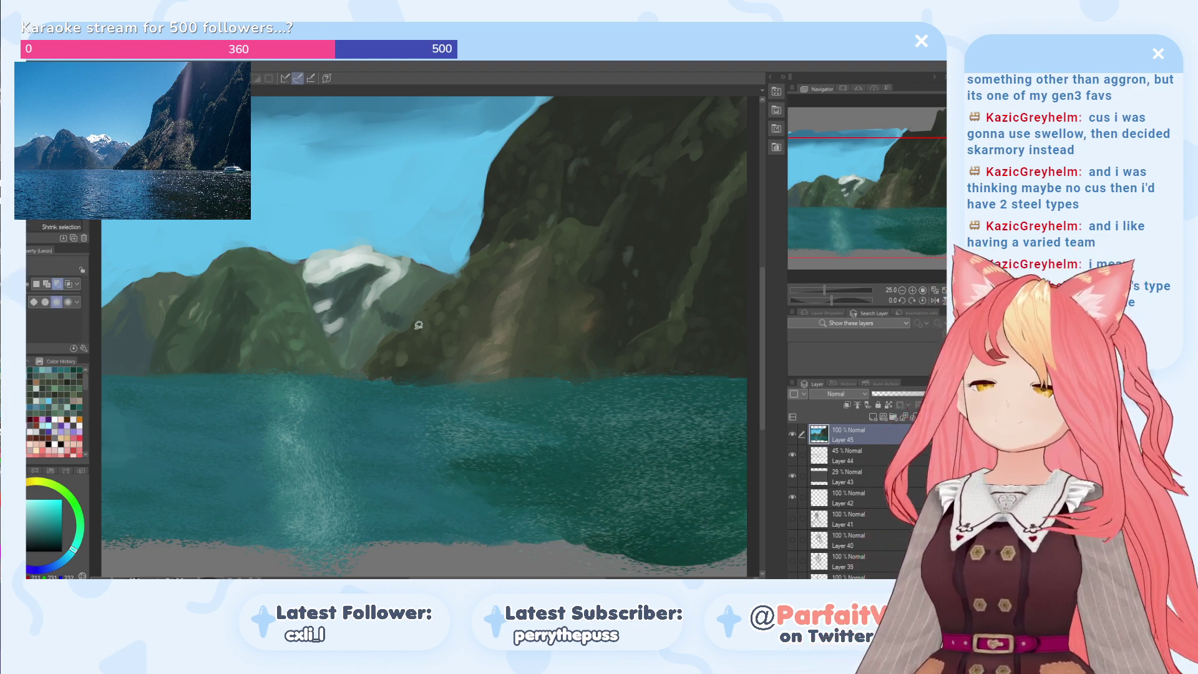
{"action": "mouse_move", "coordinate": [362, 373]}
{"action": "left_mouse_down"}
{"action": "mouse_move", "coordinate": [459, 268]}
{"action": "mouse_move", "coordinate": [351, 248]}
{"action": "mouse_move", "coordinate": [192, 243]}
{"action": "mouse_move", "coordinate": [129, 255]}
{"action": "mouse_move", "coordinate": [88, 291]}
{"action": "mouse_move", "coordinate": [77, 324]}
{"action": "mouse_move", "coordinate": [110, 362]}
{"action": "mouse_move", "coordinate": [460, 377]}
{"action": "left_mouse_up"}
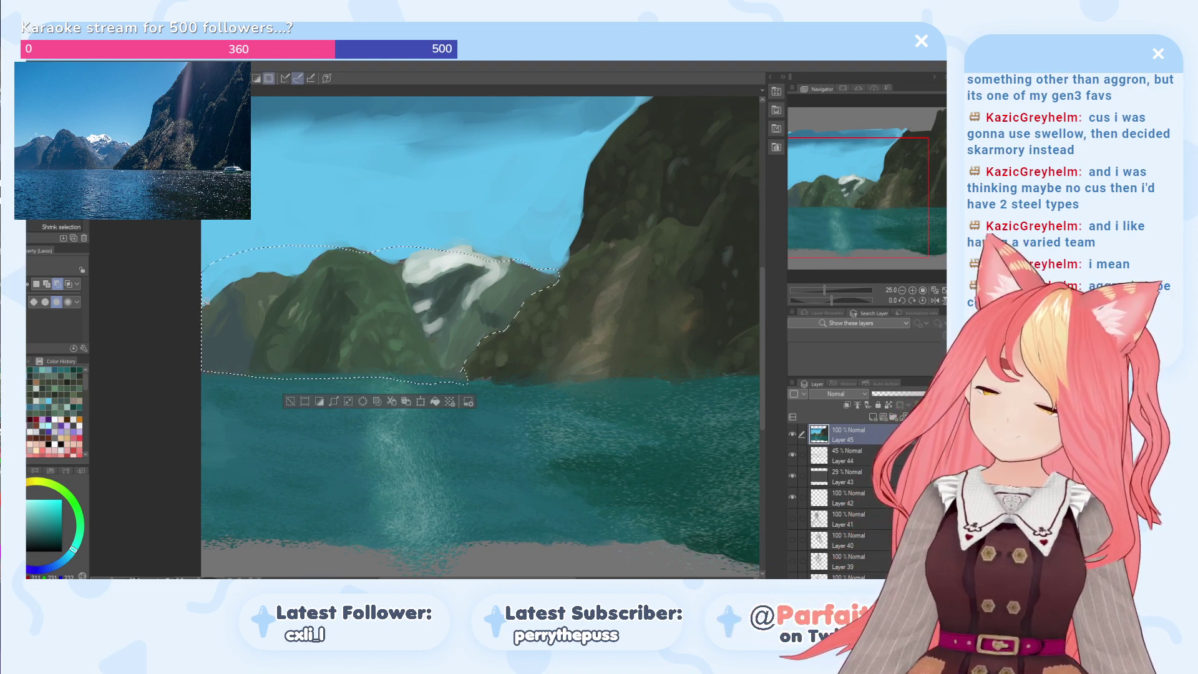
{"action": "left_click_drag", "start_coordinate": [243, 274], "coordinate": [267, 267]}
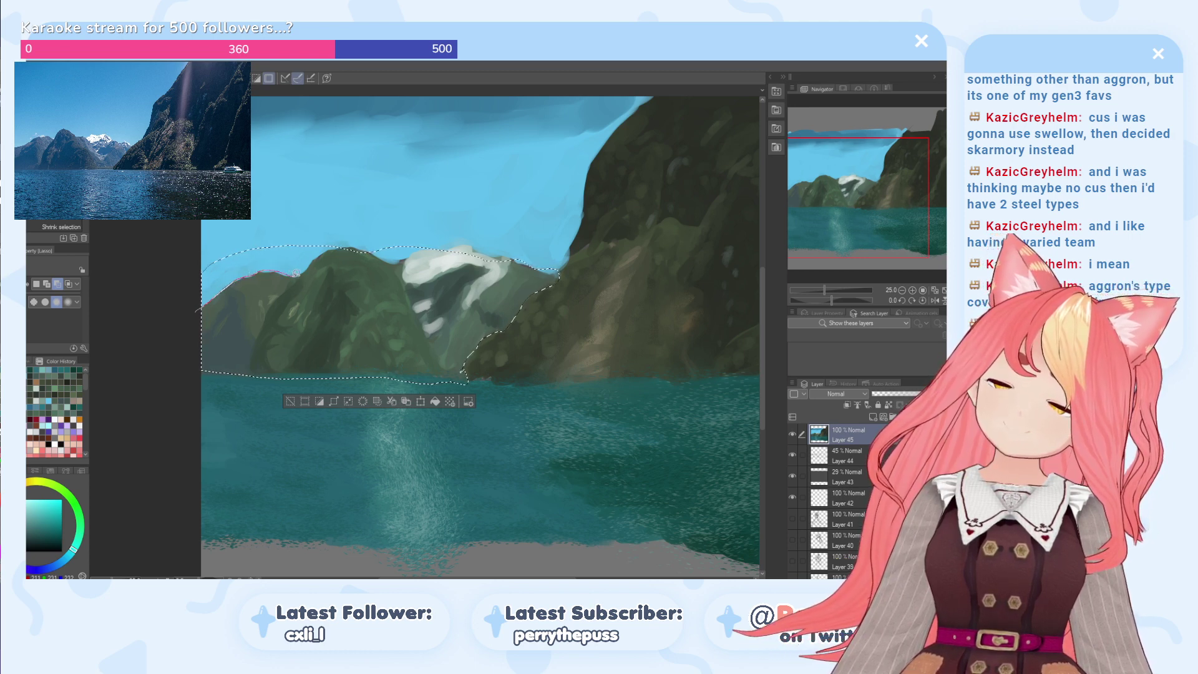
{"action": "left_click_drag", "start_coordinate": [335, 231], "coordinate": [336, 232]}
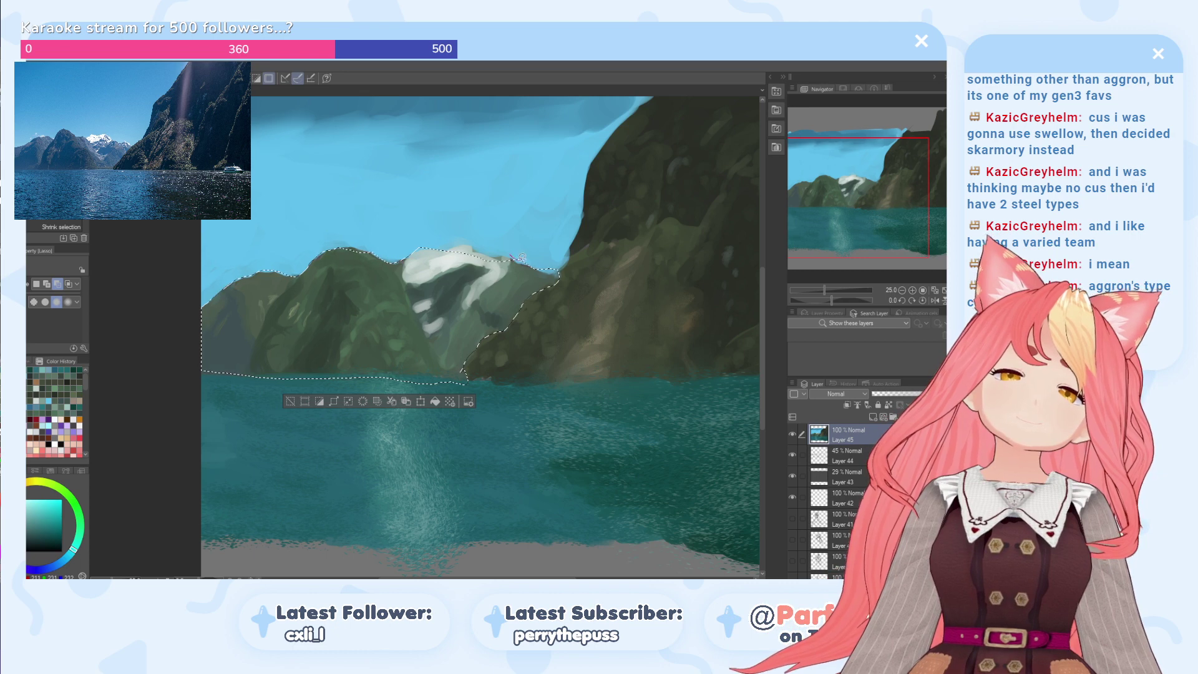
{"action": "left_click_drag", "start_coordinate": [518, 237], "coordinate": [517, 239]}
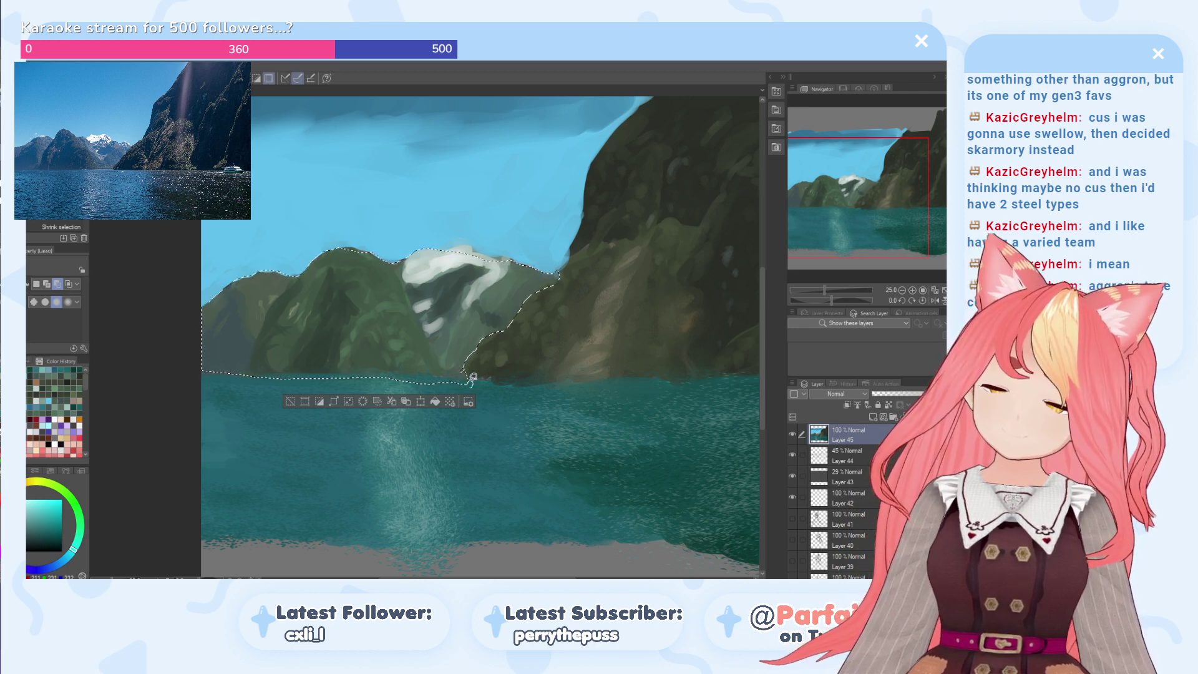
{"action": "left_click_drag", "start_coordinate": [356, 372], "coordinate": [305, 374]}
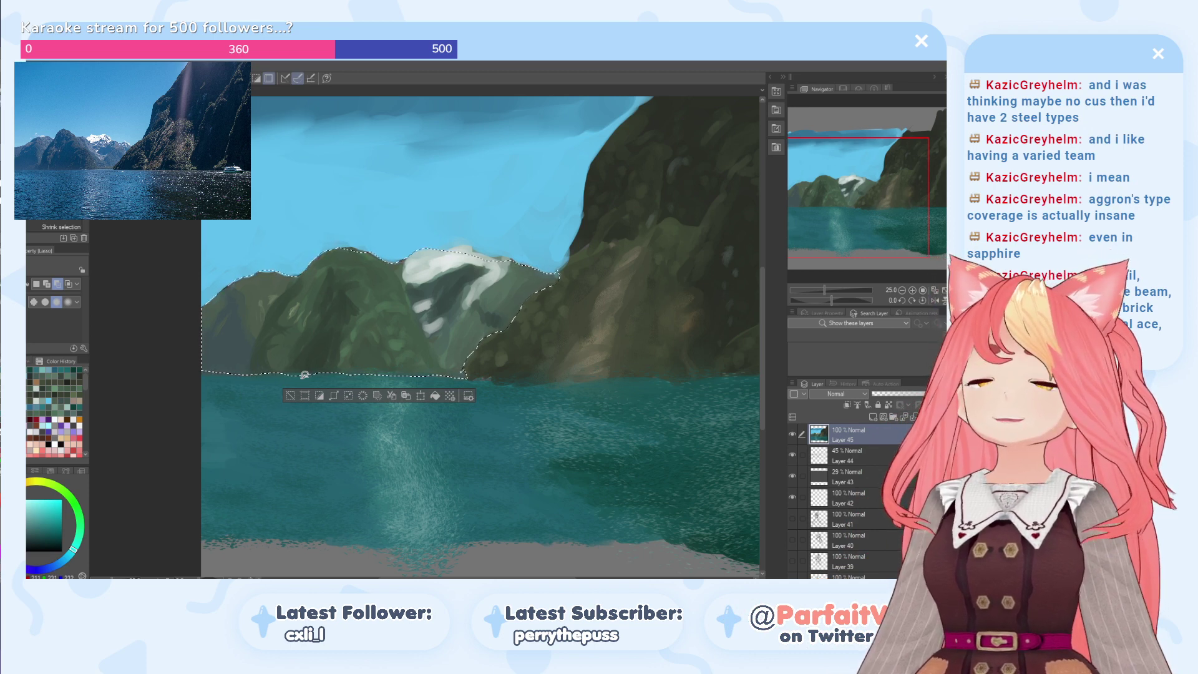
{"action": "left_click", "coordinate": [47, 284]}
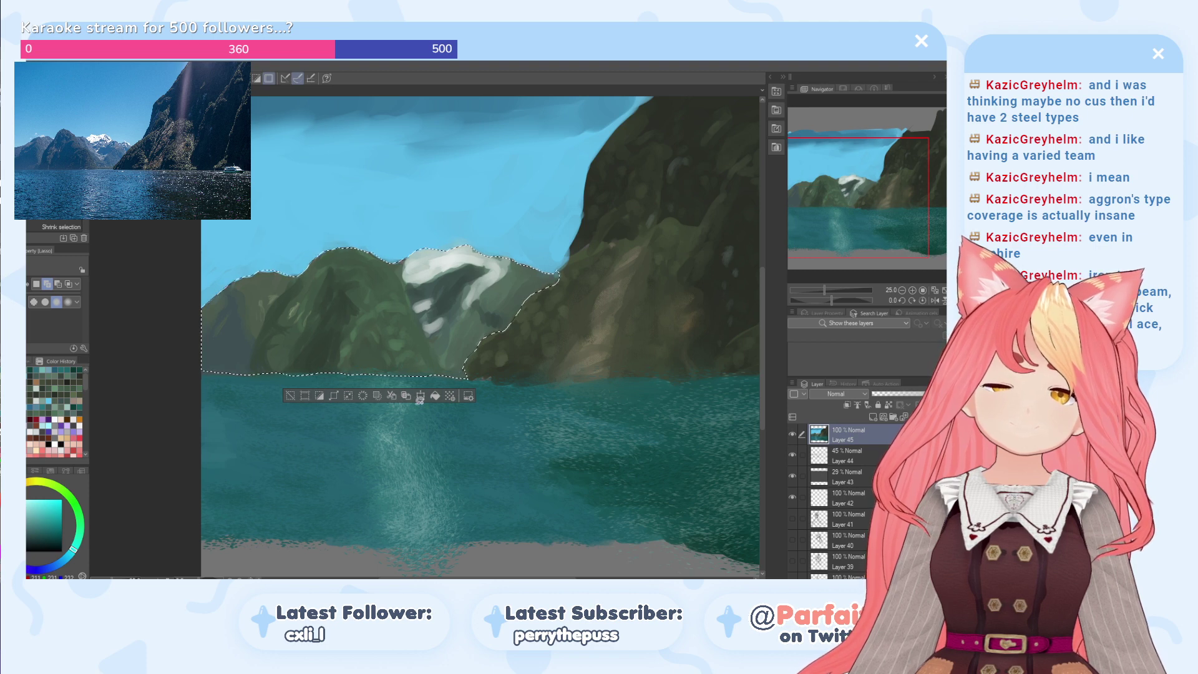
Step: Fill the selected mountains with pale teal on a new layer, and set that layer's blending mode to Overlay after trying Multiply
{"action": "left_click", "coordinate": [873, 417]}
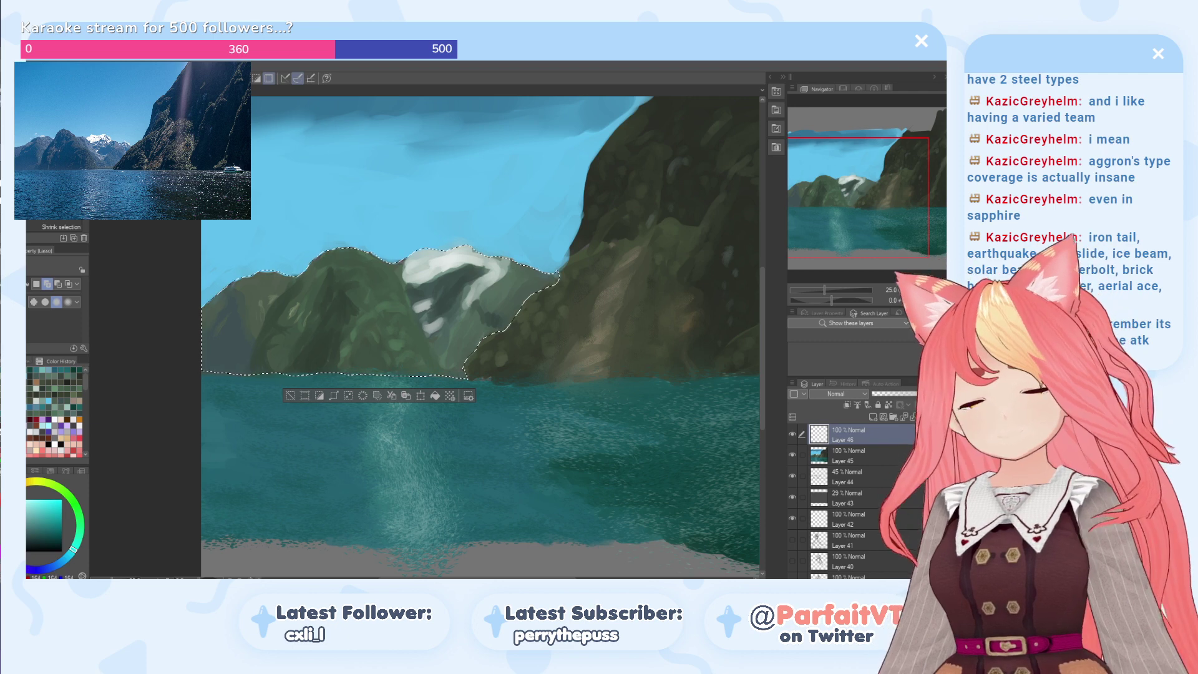
{"action": "left_click", "coordinate": [30, 511]}
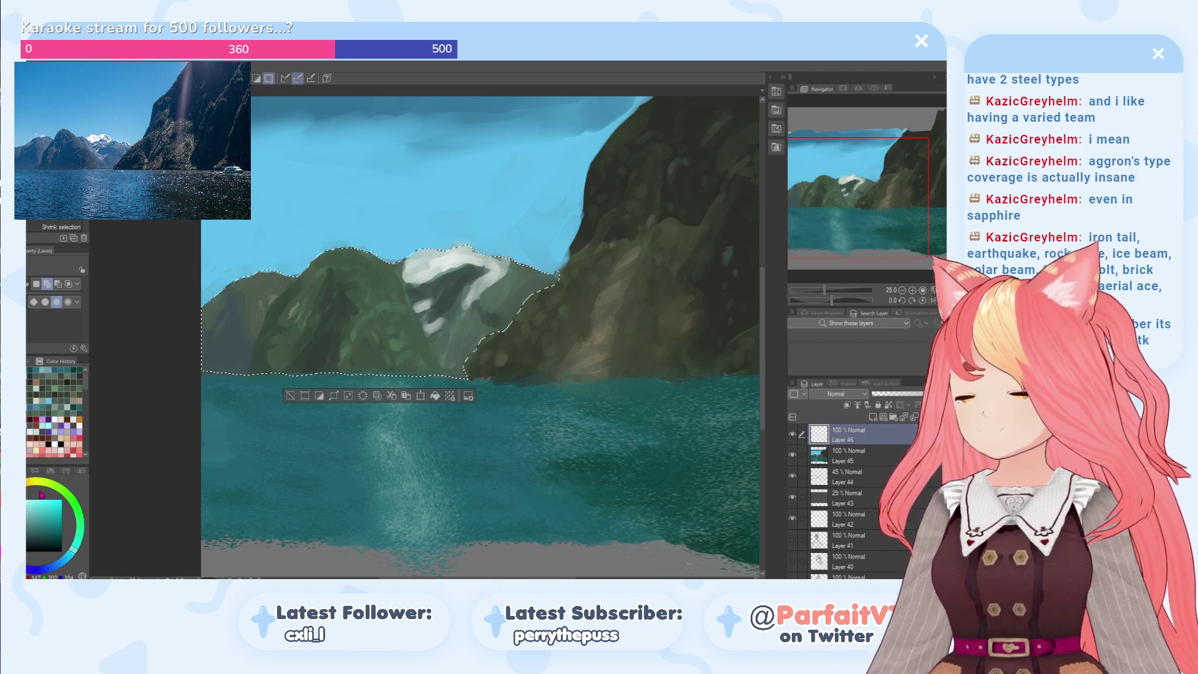
{"action": "left_click", "coordinate": [435, 397]}
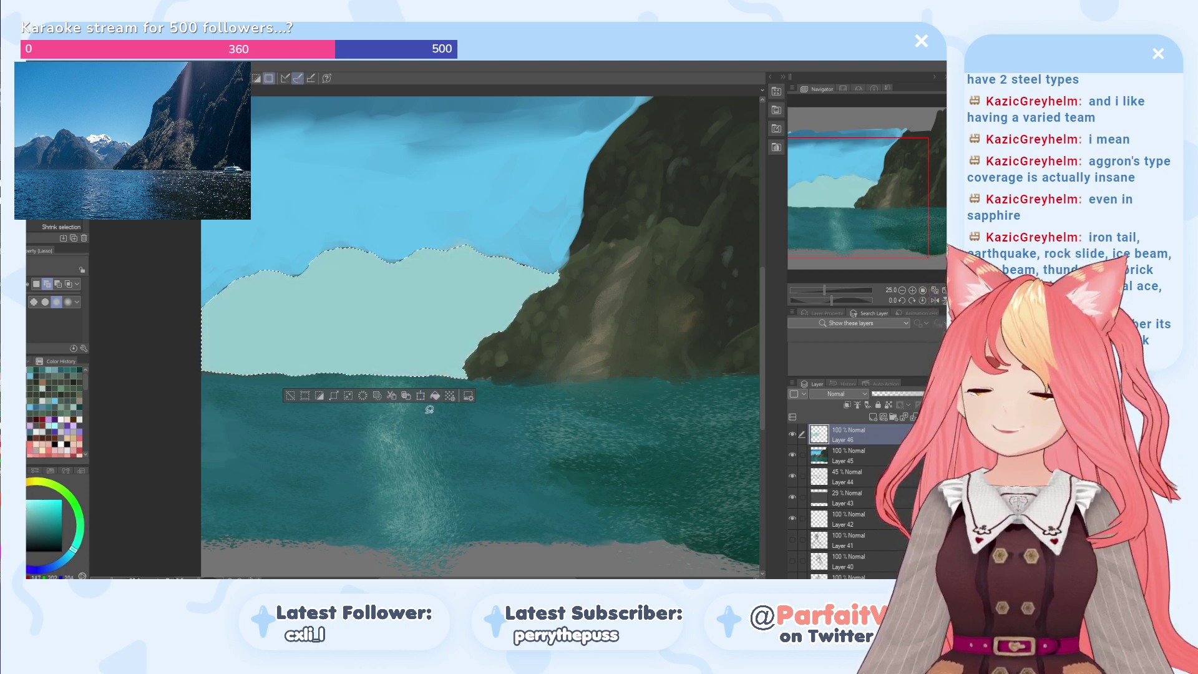
{"action": "left_click", "coordinate": [289, 397]}
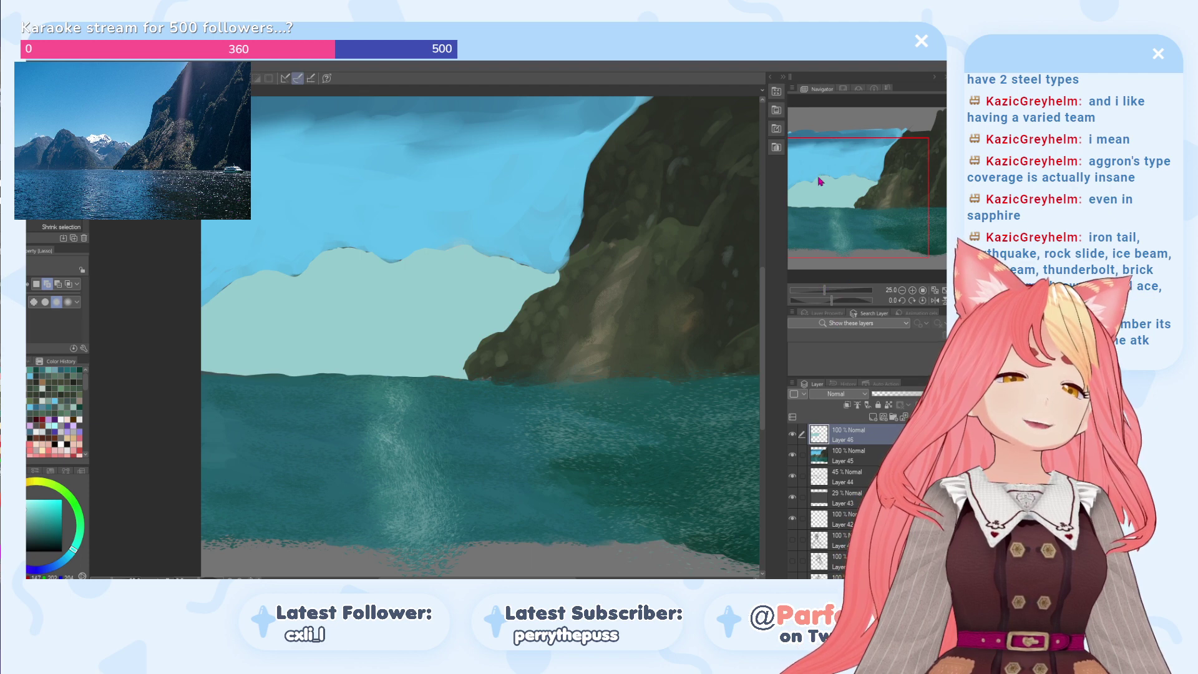
{"action": "left_click", "coordinate": [814, 147]}
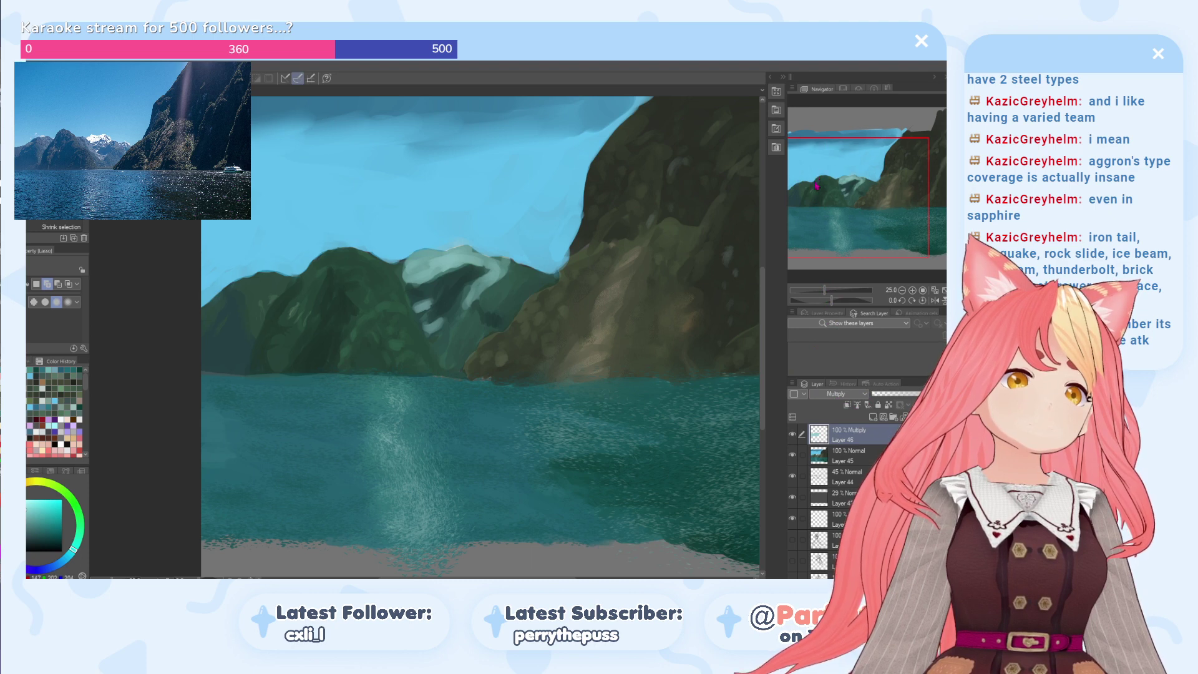
{"action": "left_click", "coordinate": [816, 241]}
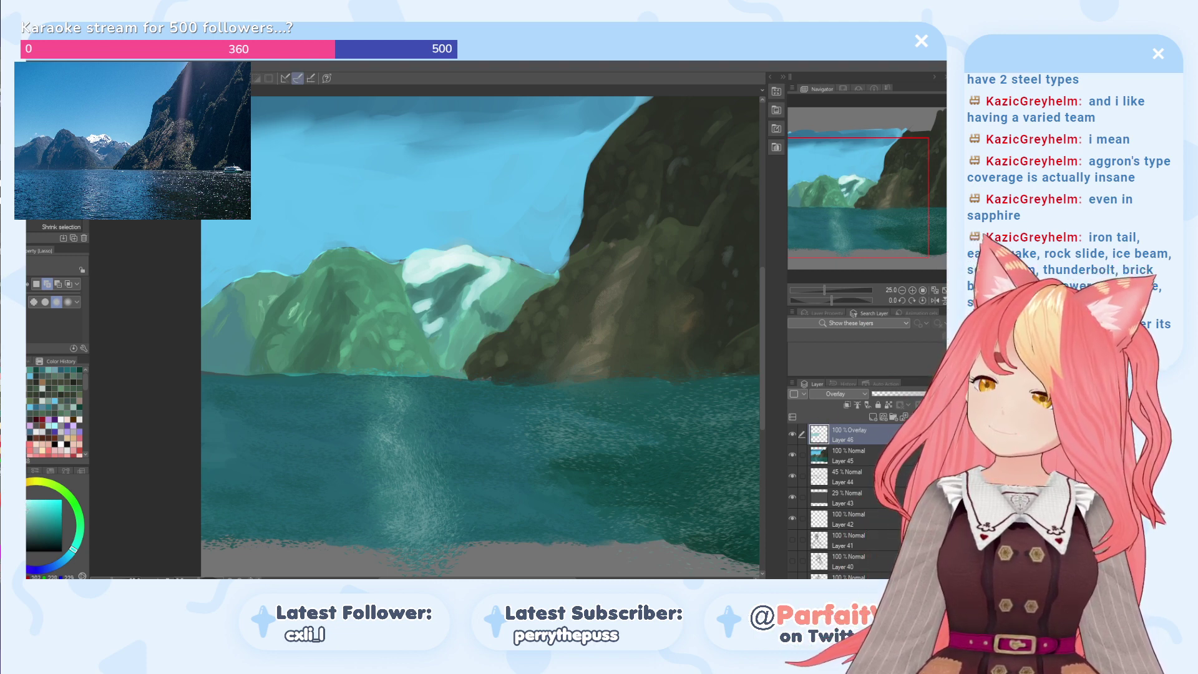
Step: Refill the mountains' overlay shape with a warmer pale colour and lower the layer's opacity to about 56%
{"action": "key", "text": "g"}
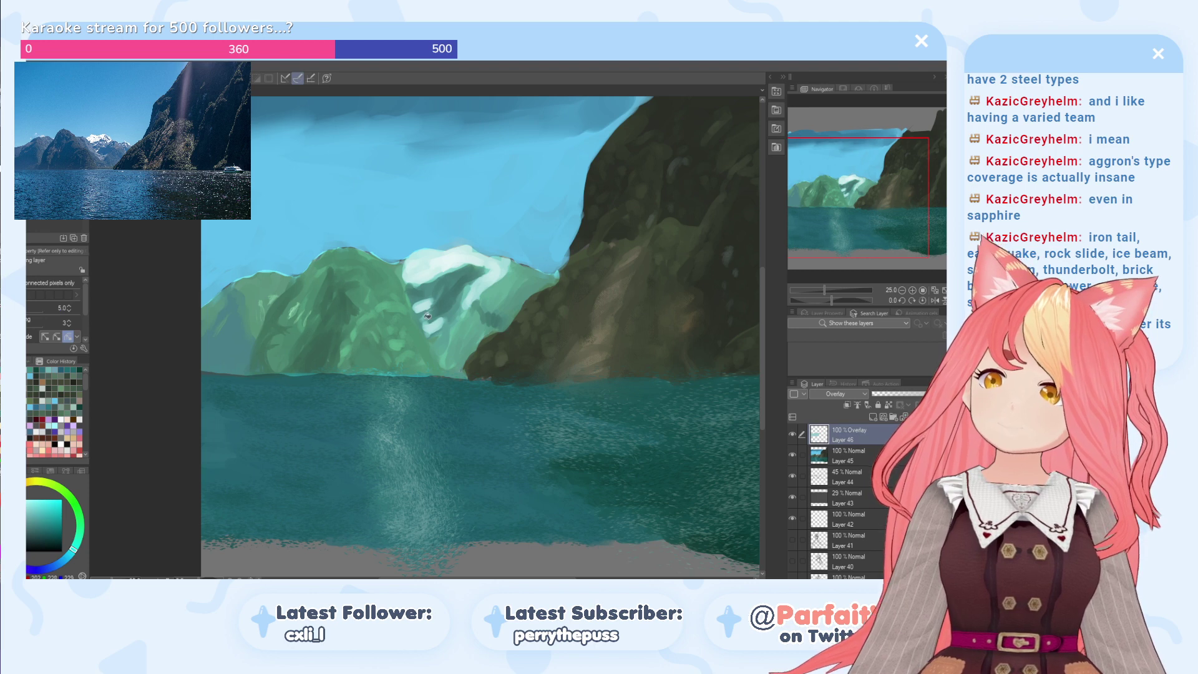
{"action": "left_click", "coordinate": [412, 377]}
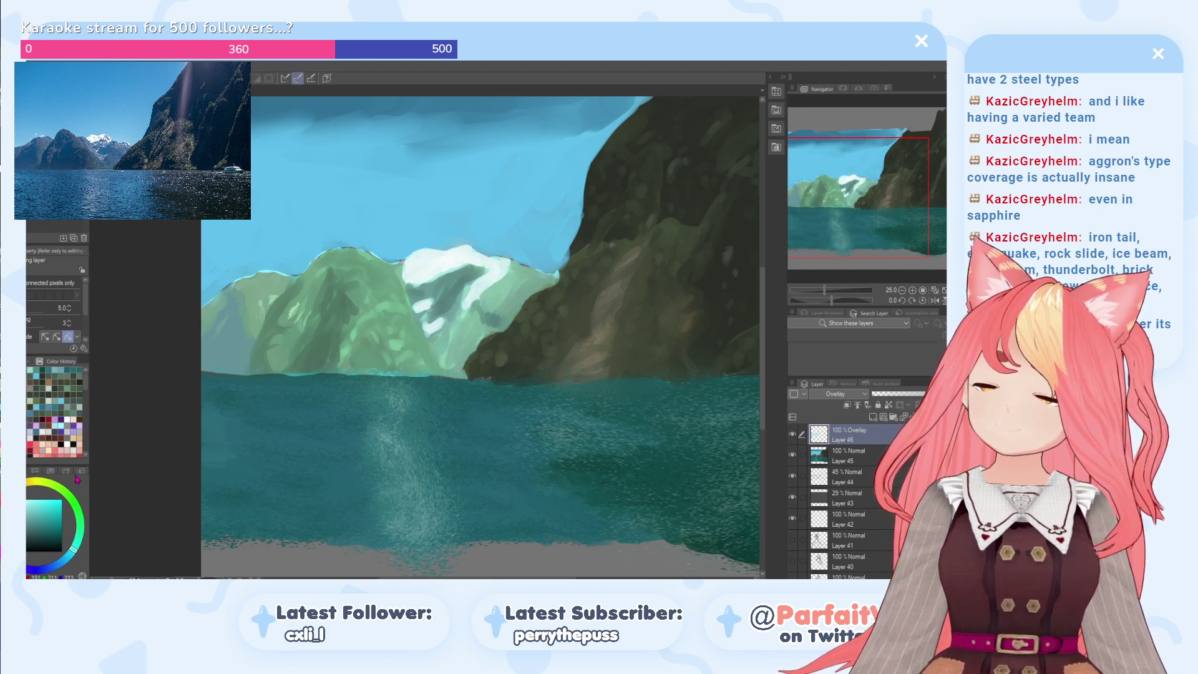
{"action": "left_click", "coordinate": [363, 293]}
{"action": "left_click", "coordinate": [917, 394]}
{"action": "left_click_drag", "start_coordinate": [918, 395], "coordinate": [905, 396]}
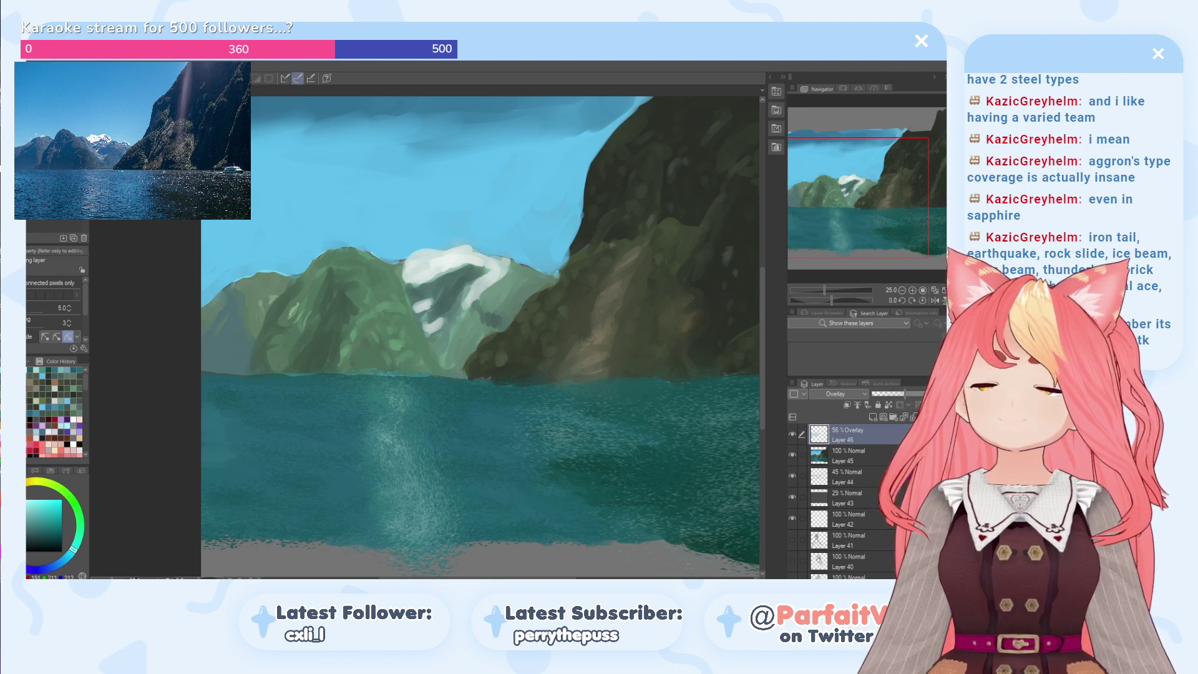
Step: Refill the distant mountains' overlay with a pale teal, adjust it with a paler tint, and merge the overlay into the painting layer below
{"action": "left_click", "coordinate": [32, 511]}
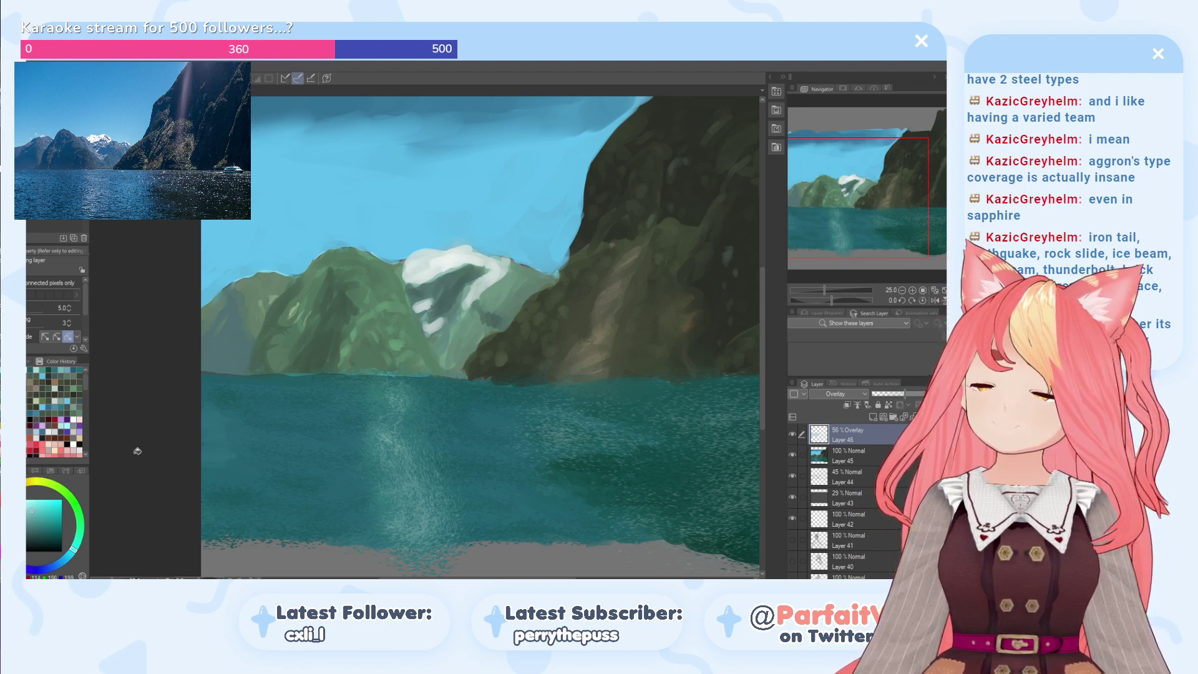
{"action": "left_click", "coordinate": [287, 356]}
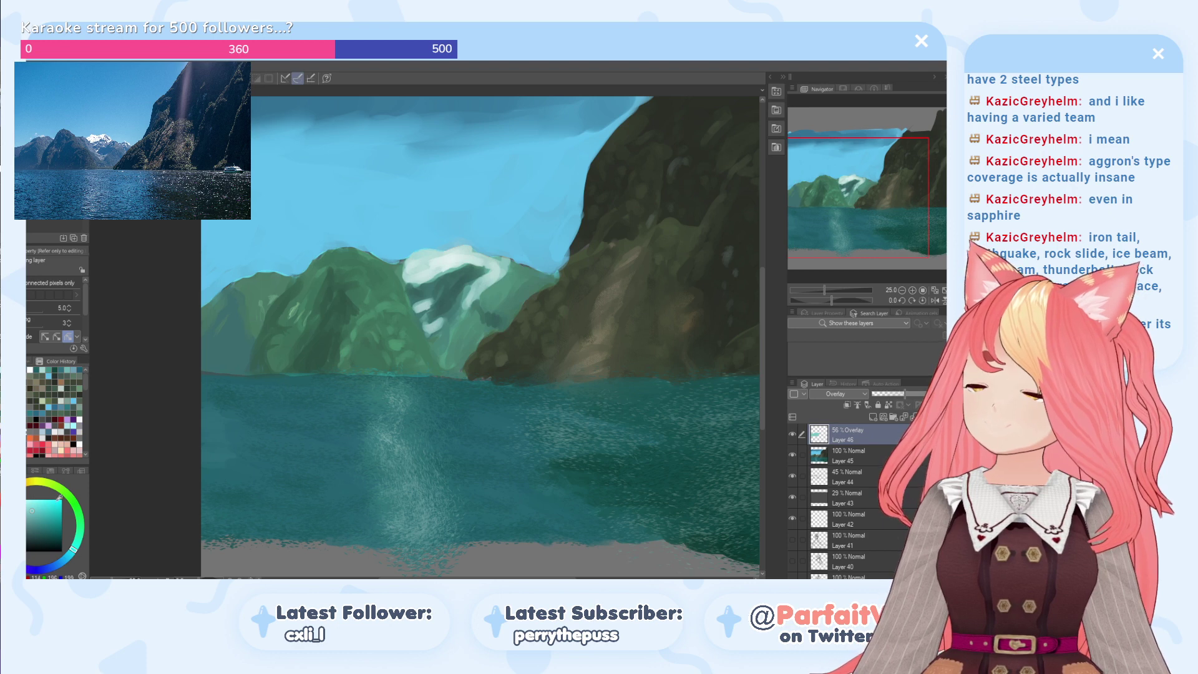
{"action": "left_click", "coordinate": [28, 506]}
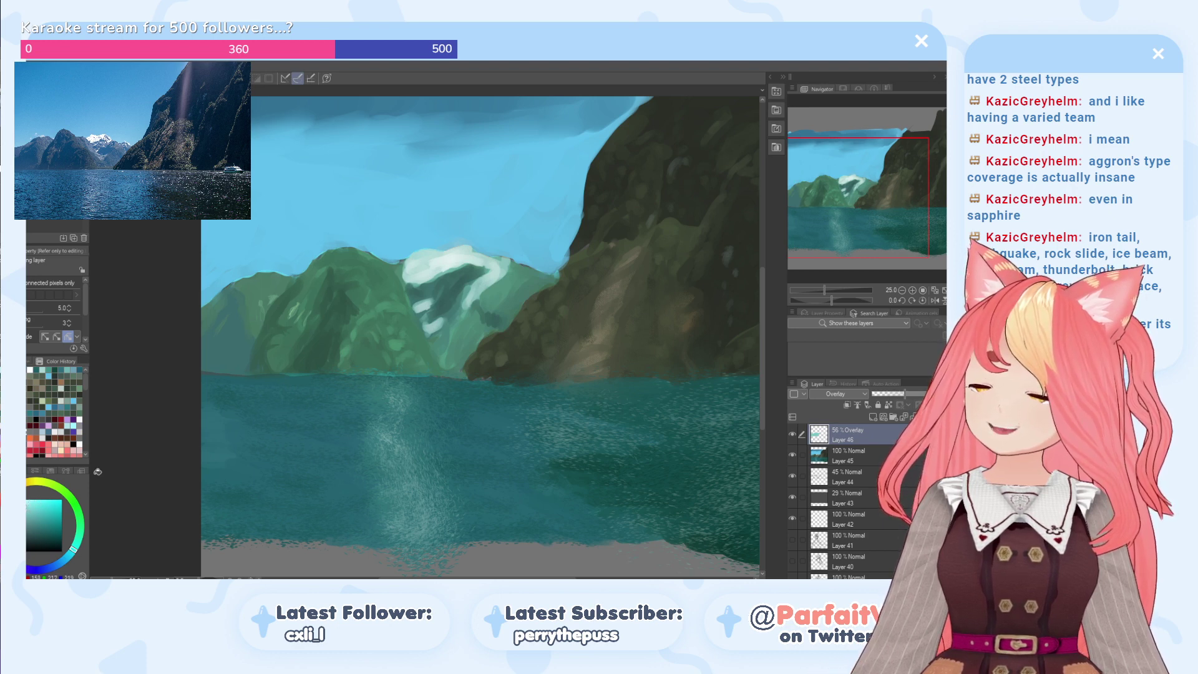
{"action": "left_click", "coordinate": [360, 365]}
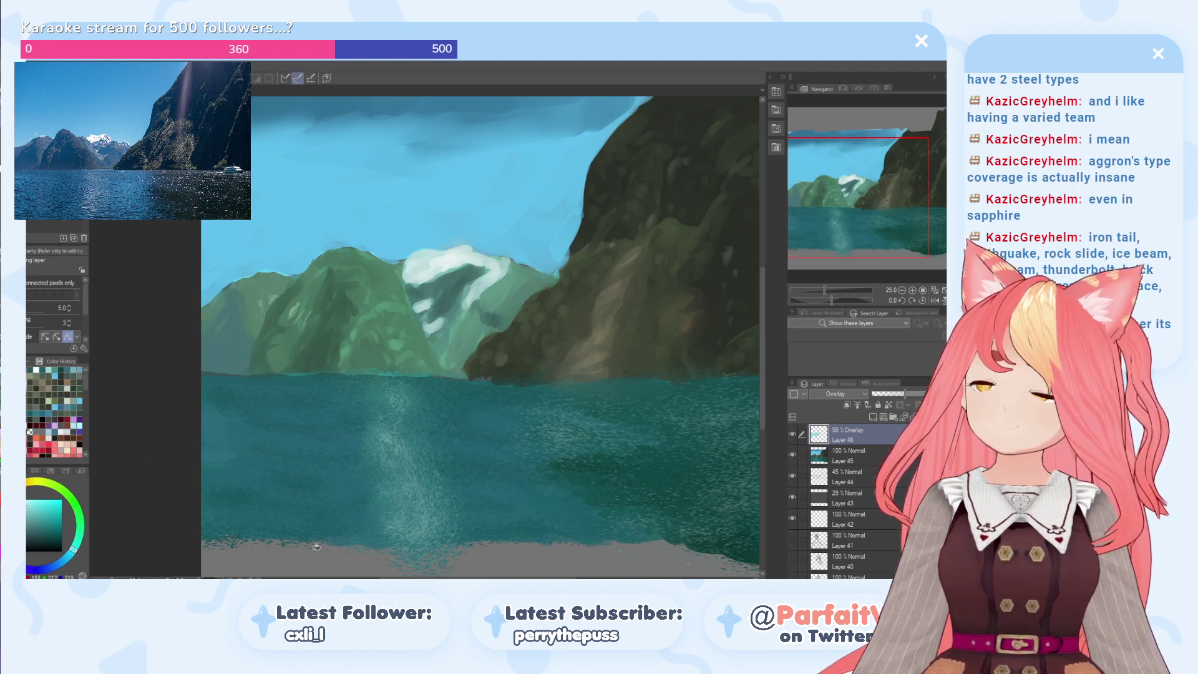
{"action": "left_click", "coordinate": [912, 417]}
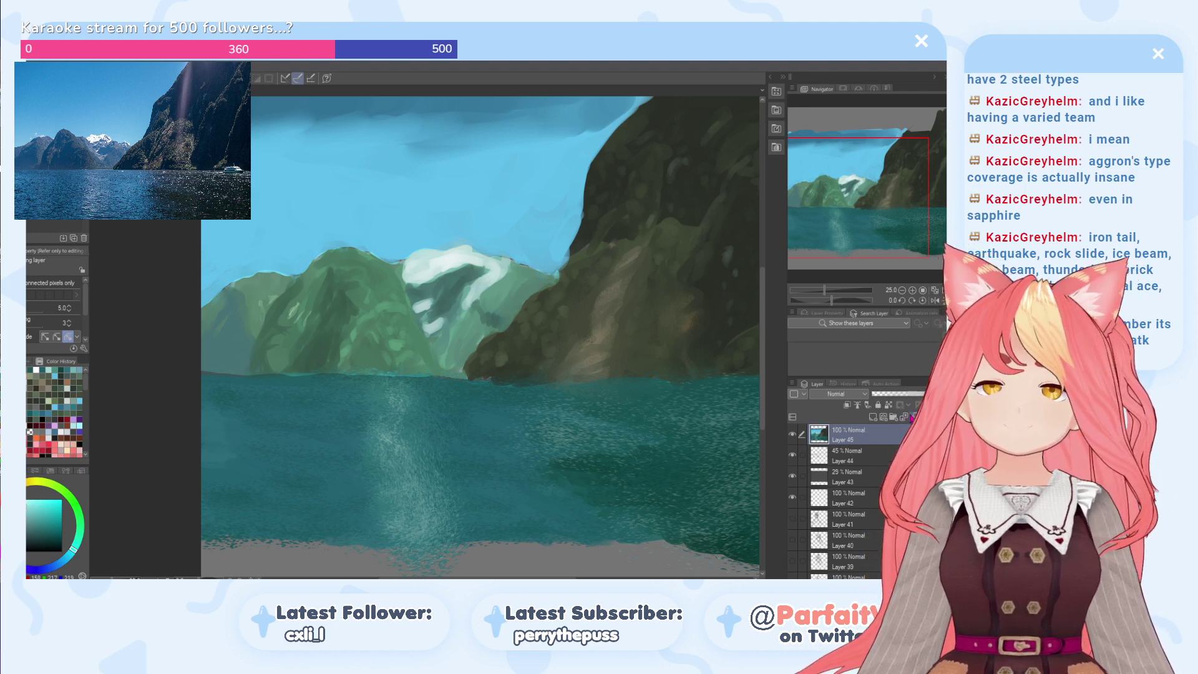
{"action": "left_click", "coordinate": [279, 206], "text": "alt"}
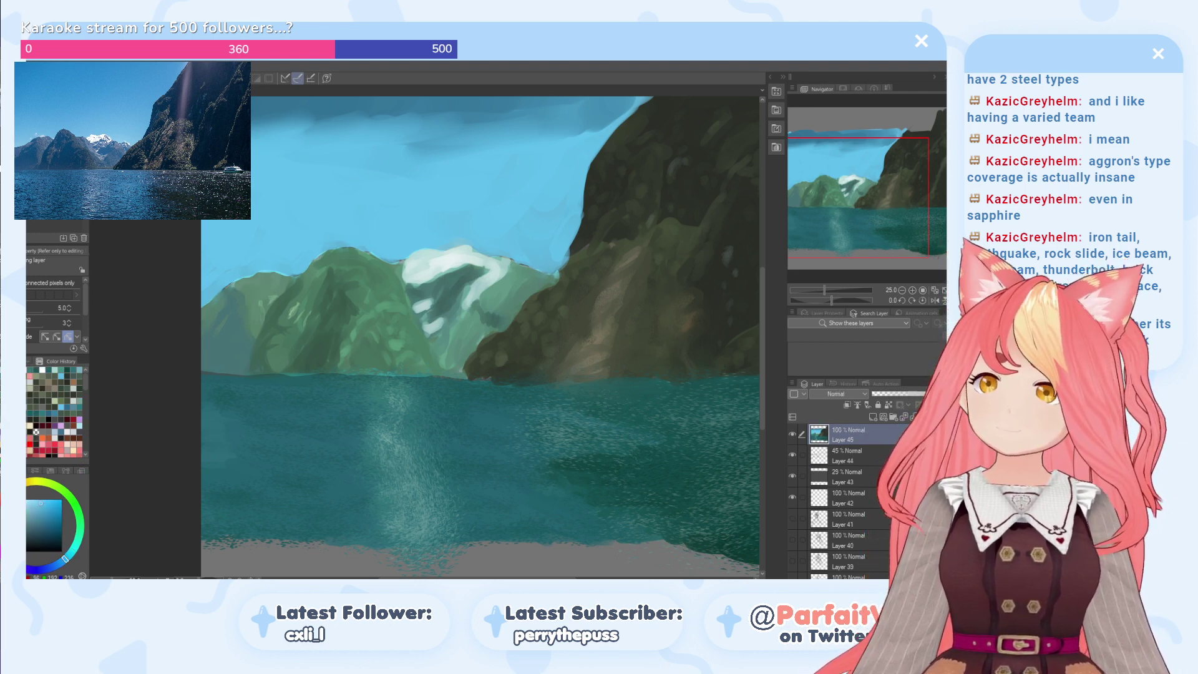
{"action": "key", "text": "p"}
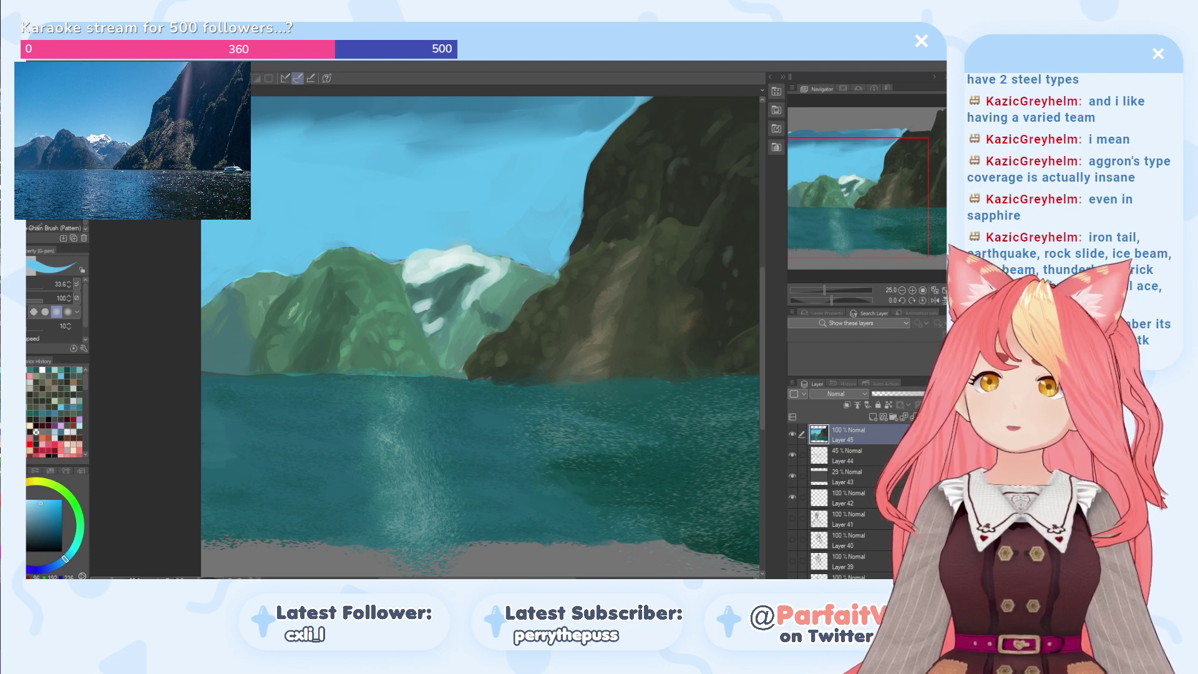
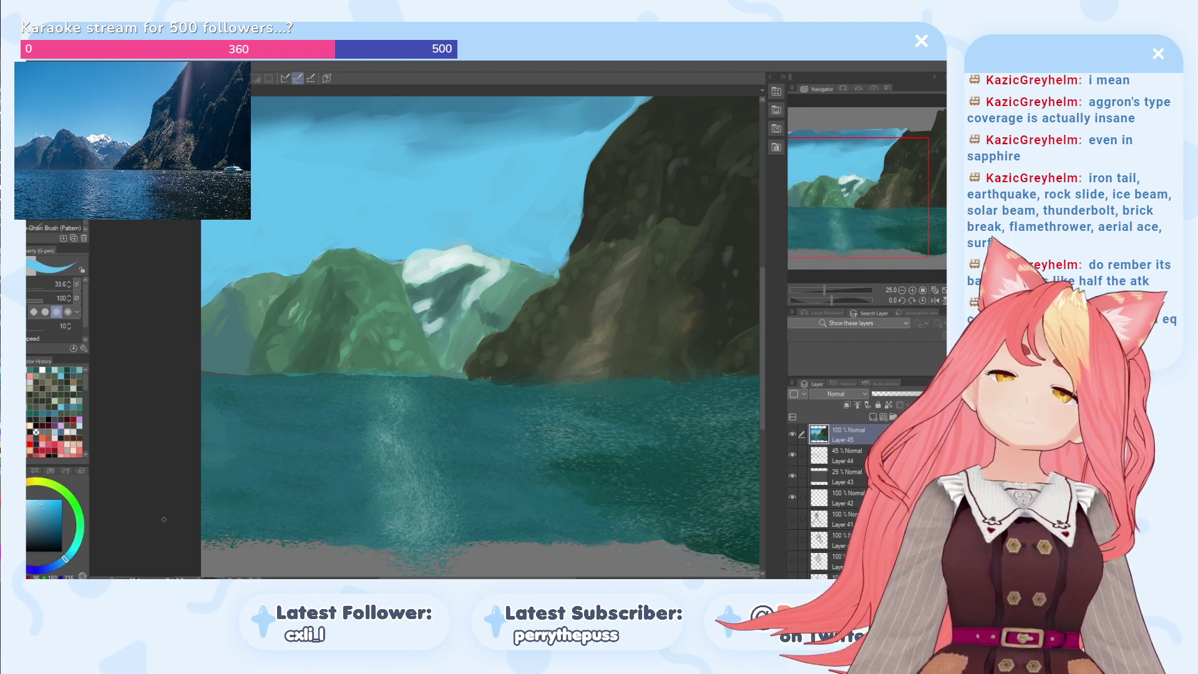
{"action": "left_click", "coordinate": [438, 383], "text": "alt"}
{"action": "mouse_move", "coordinate": [432, 377]}
{"action": "left_mouse_down"}
{"action": "mouse_move", "coordinate": [344, 377]}
{"action": "mouse_move", "coordinate": [384, 374]}
{"action": "left_mouse_up"}
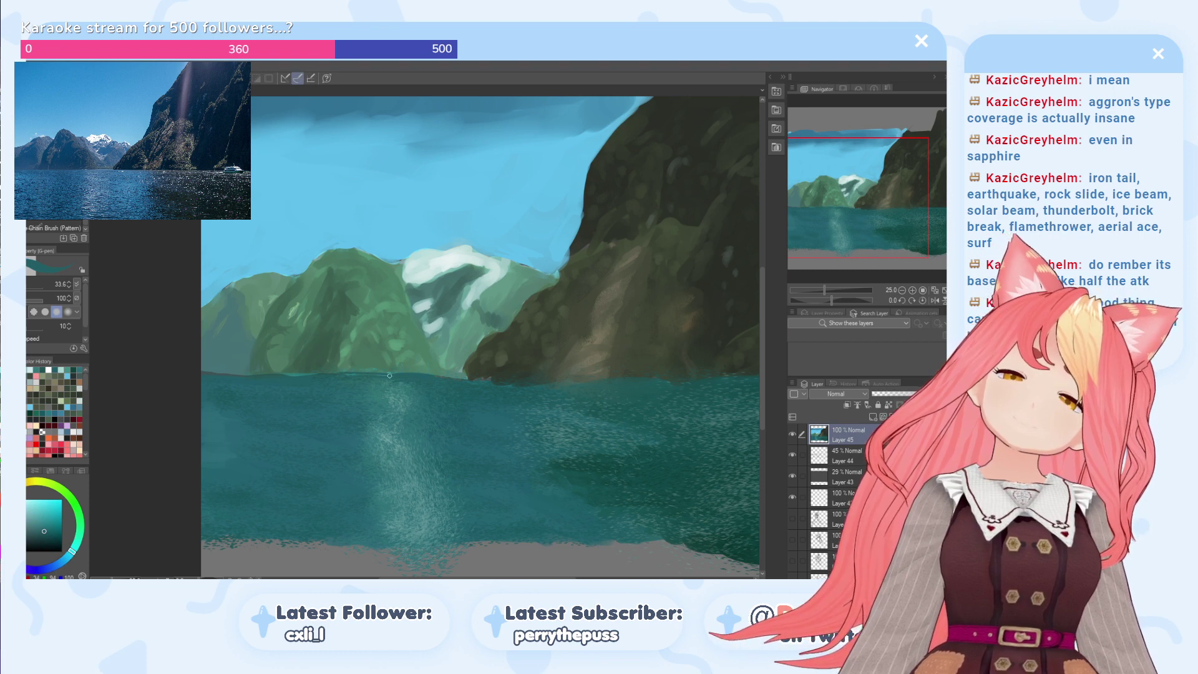
{"action": "key", "text": "ctrl+z"}
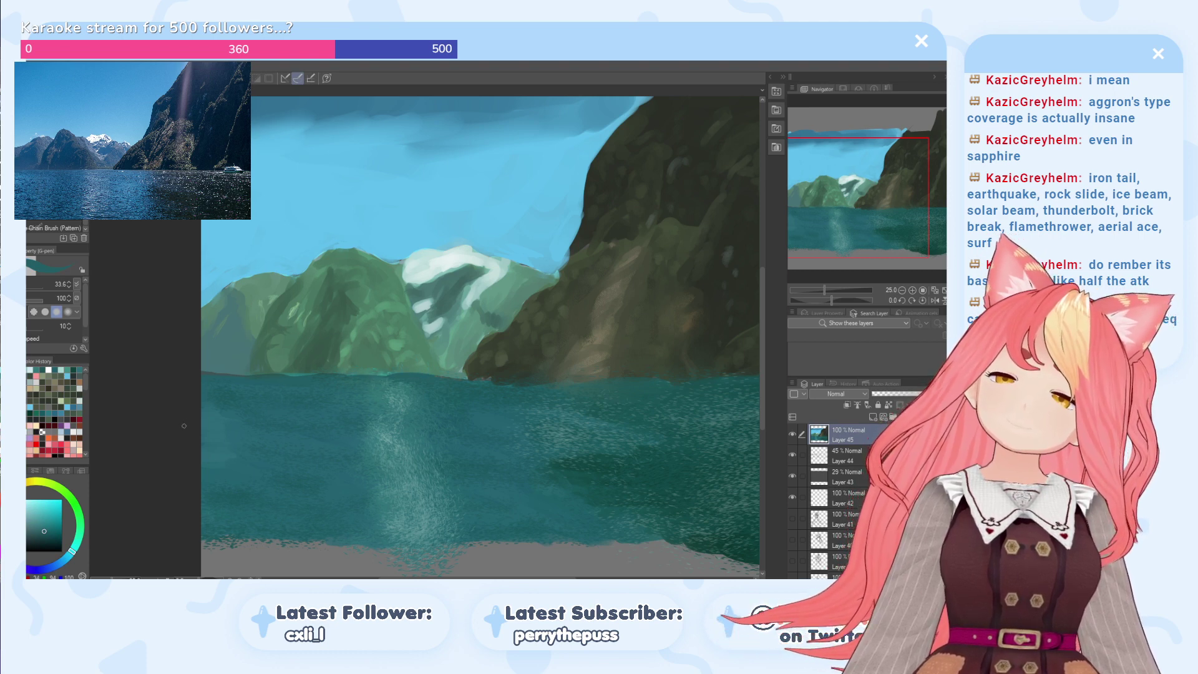
{"action": "key", "text": "ctrl+z"}
{"action": "key", "text": "ctrl+z"}
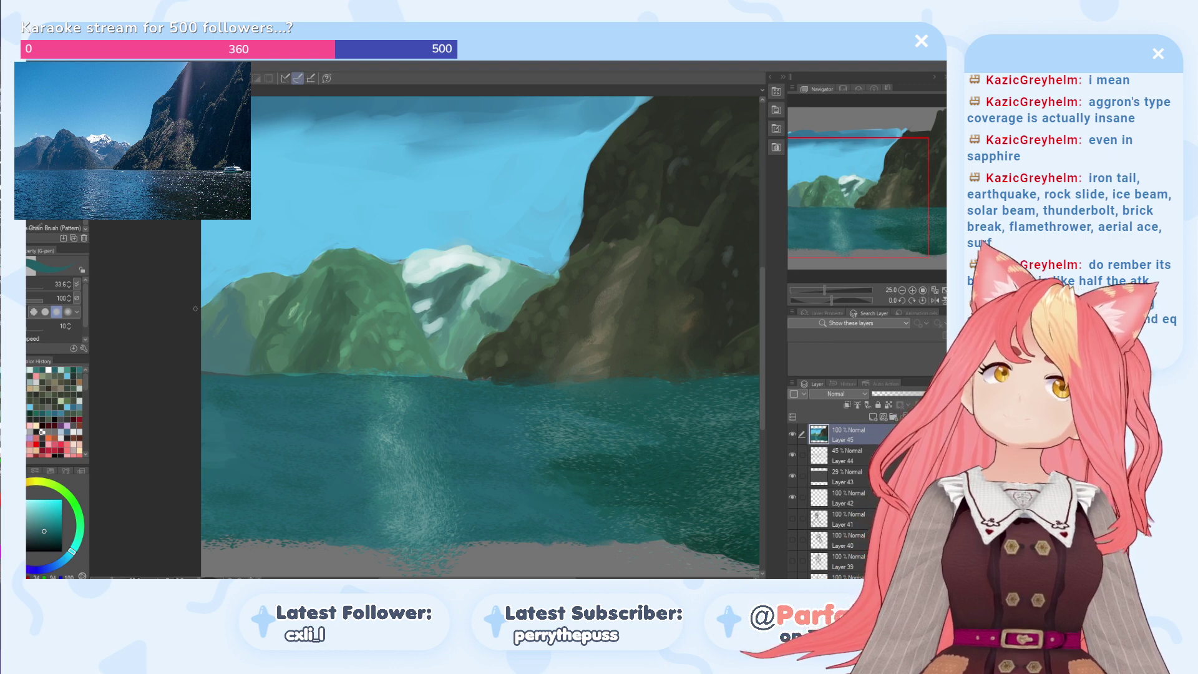
Step: Make a thin rectangular selection across the canvas's full width along the waterline at the foot of the mountains
{"action": "key", "text": "m"}
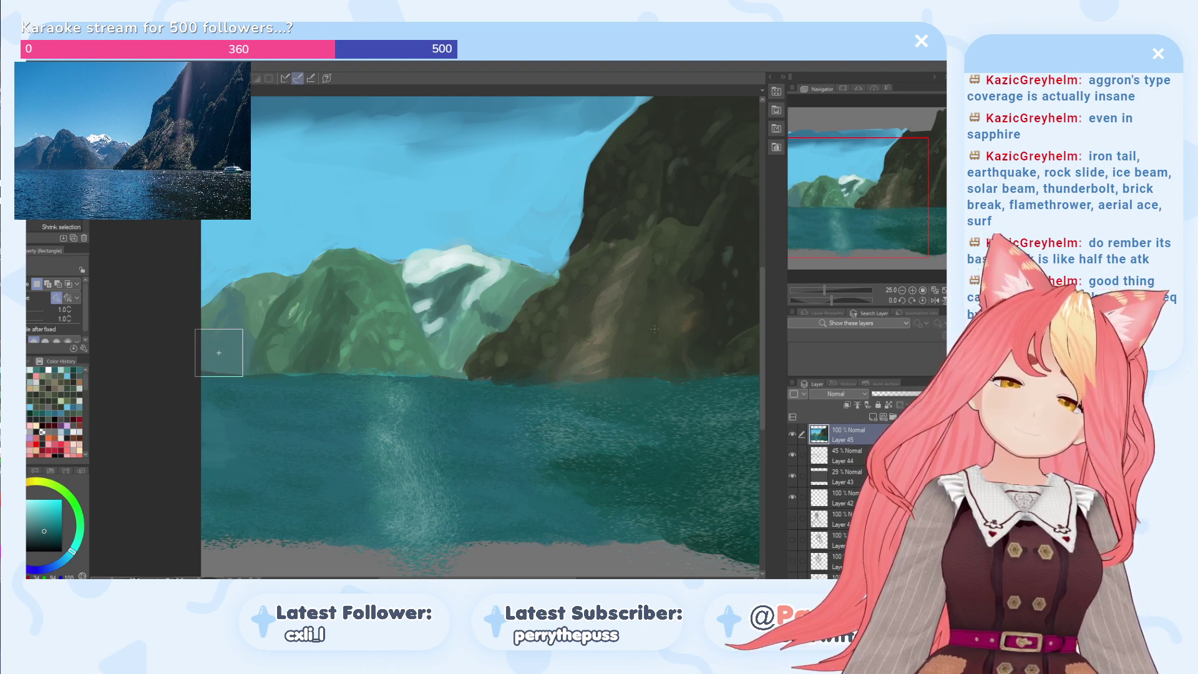
{"action": "left_click_drag", "start_coordinate": [223, 348], "coordinate": [114, 375]}
{"action": "left_click", "coordinate": [122, 392]}
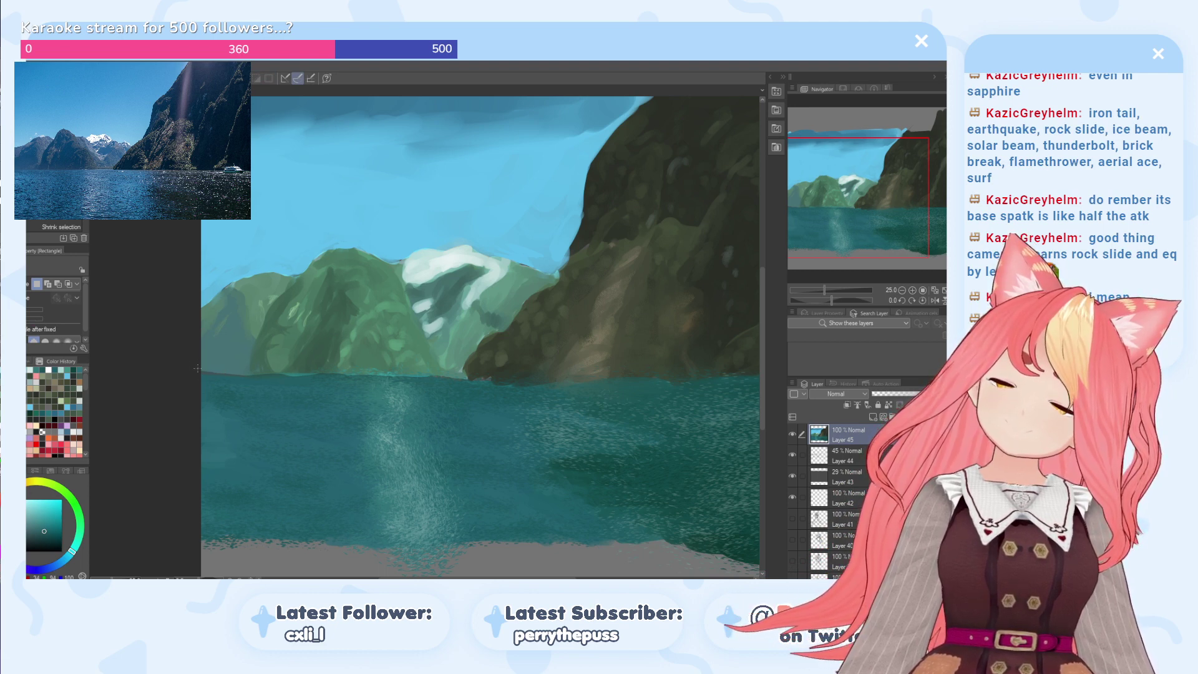
{"action": "left_click_drag", "start_coordinate": [196, 366], "coordinate": [732, 381]}
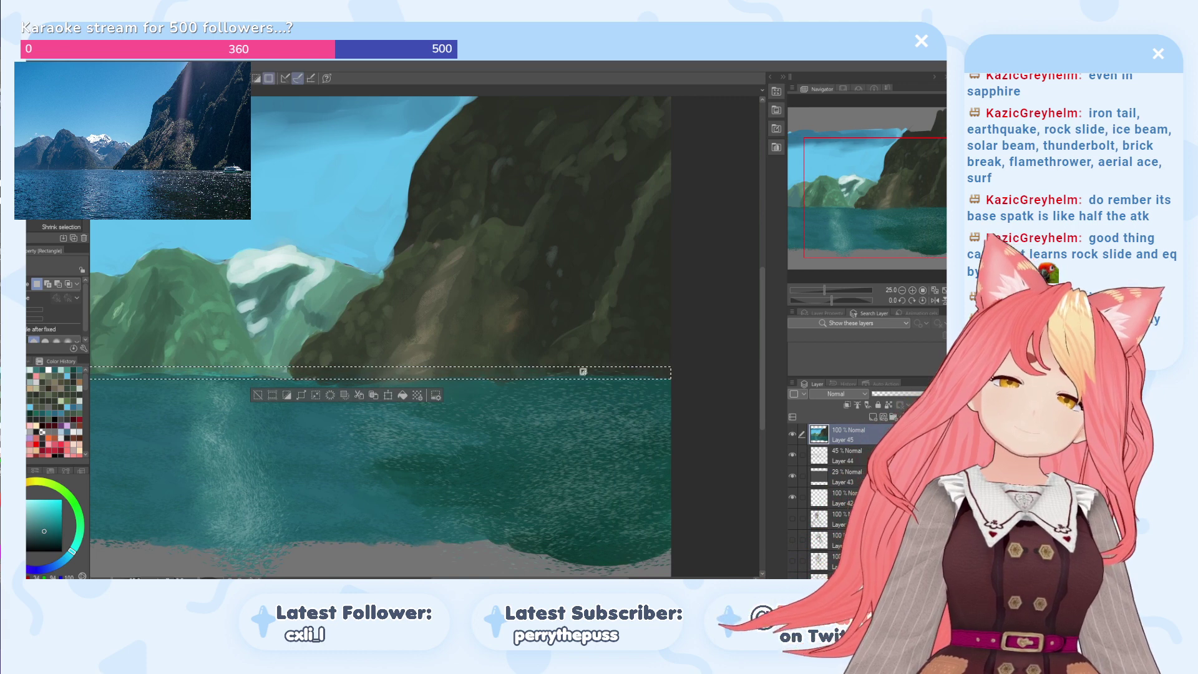
Step: Paint the dark cliff's base down to the straight waterline inside the selected strip, using the gouache brush and browns and greens sampled nearby
{"action": "right_click", "coordinate": [581, 366]}
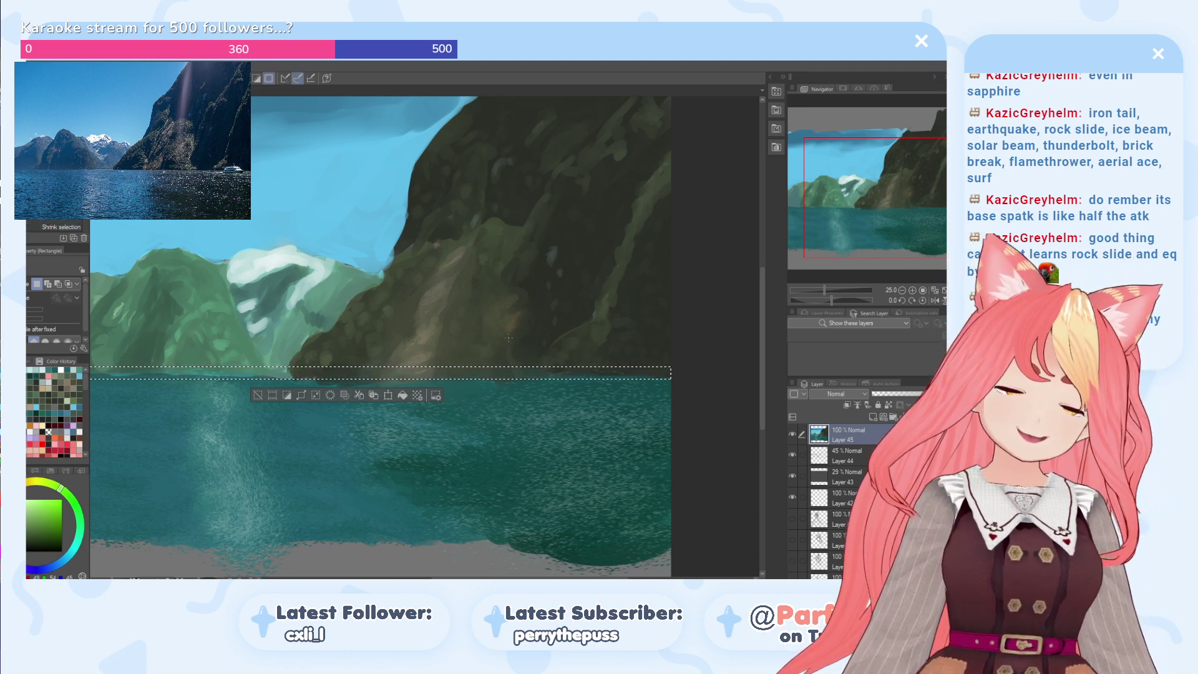
{"action": "key", "text": "p"}
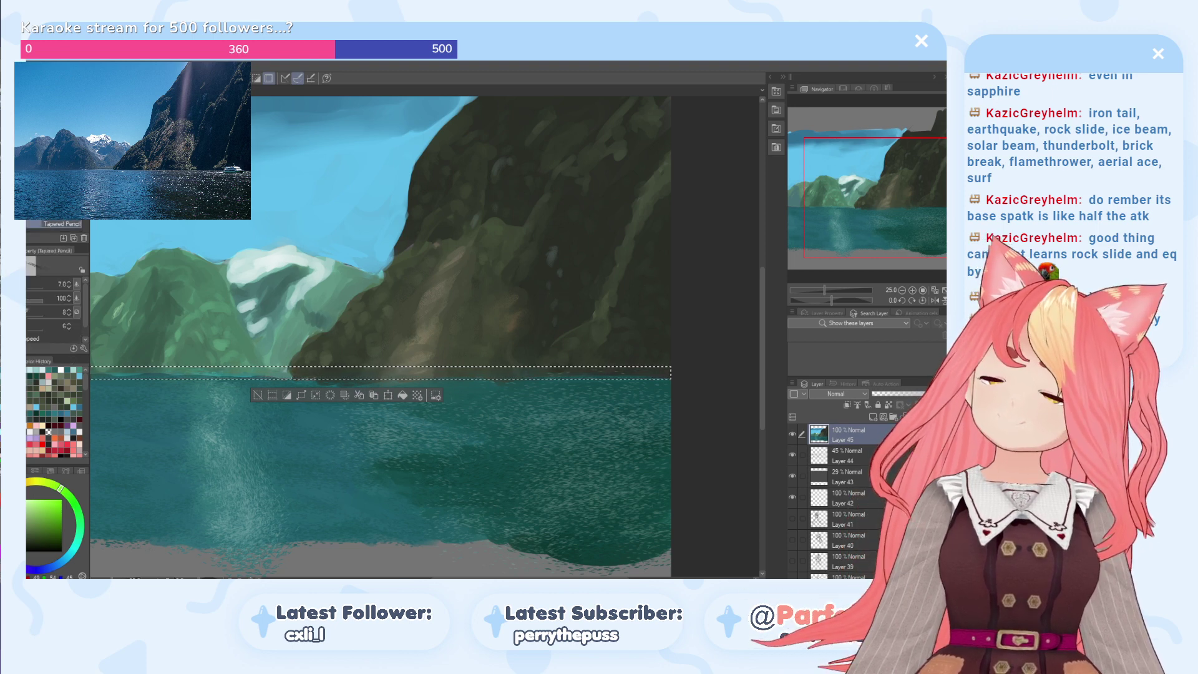
{"action": "key", "text": "p"}
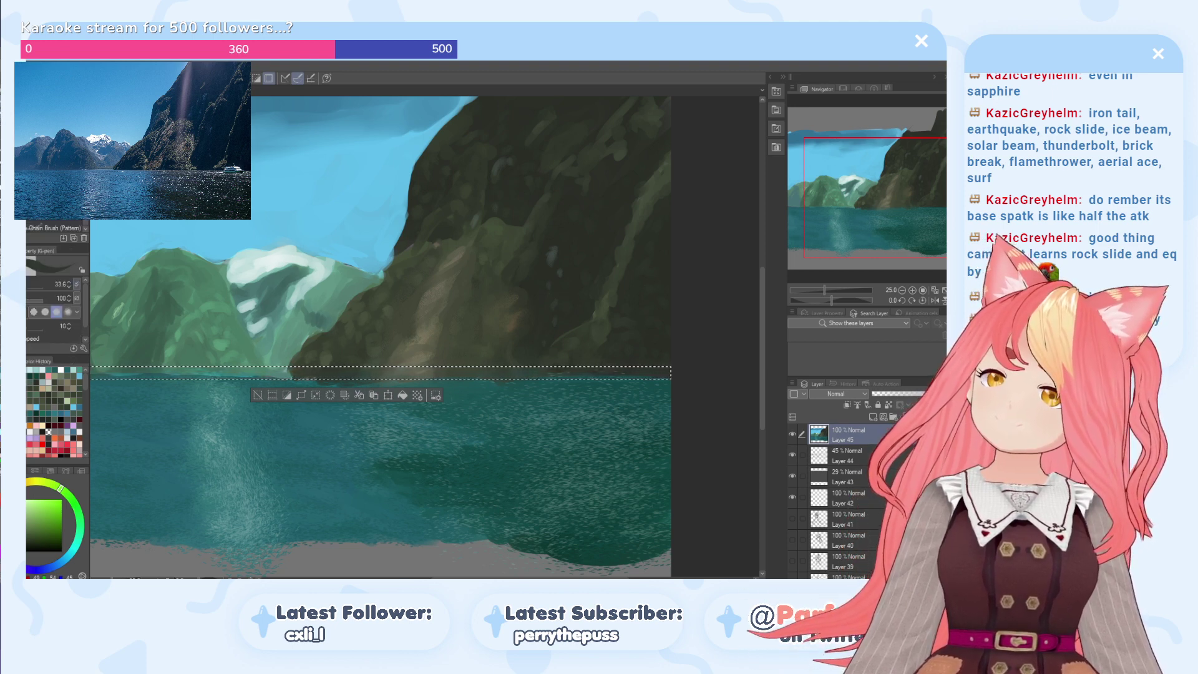
{"action": "key", "text": "j"}
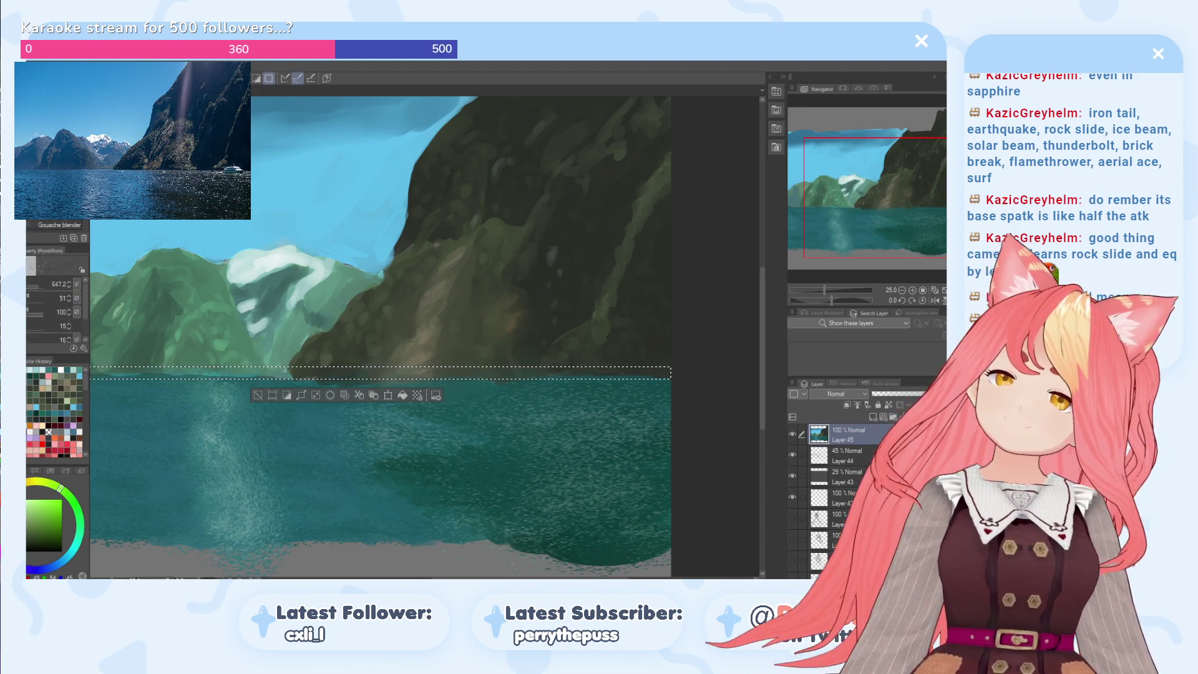
{"action": "key", "text": "b"}
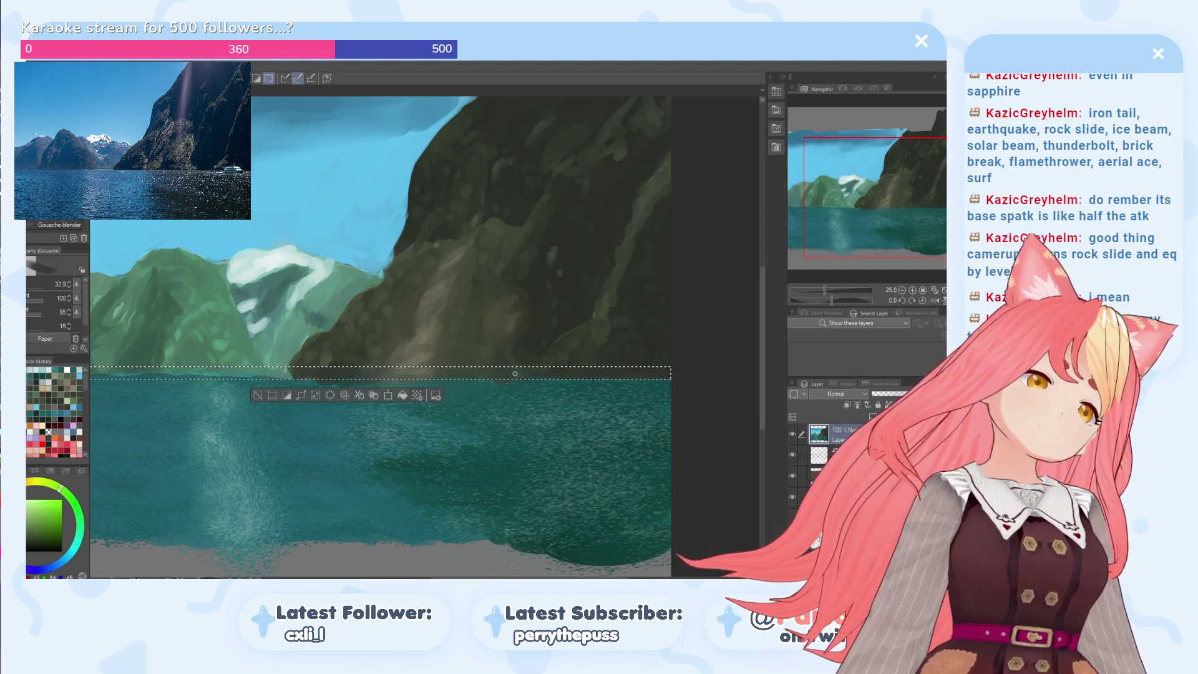
{"action": "left_click", "coordinate": [556, 382], "text": "alt"}
{"action": "left_click_drag", "start_coordinate": [531, 374], "coordinate": [517, 368]}
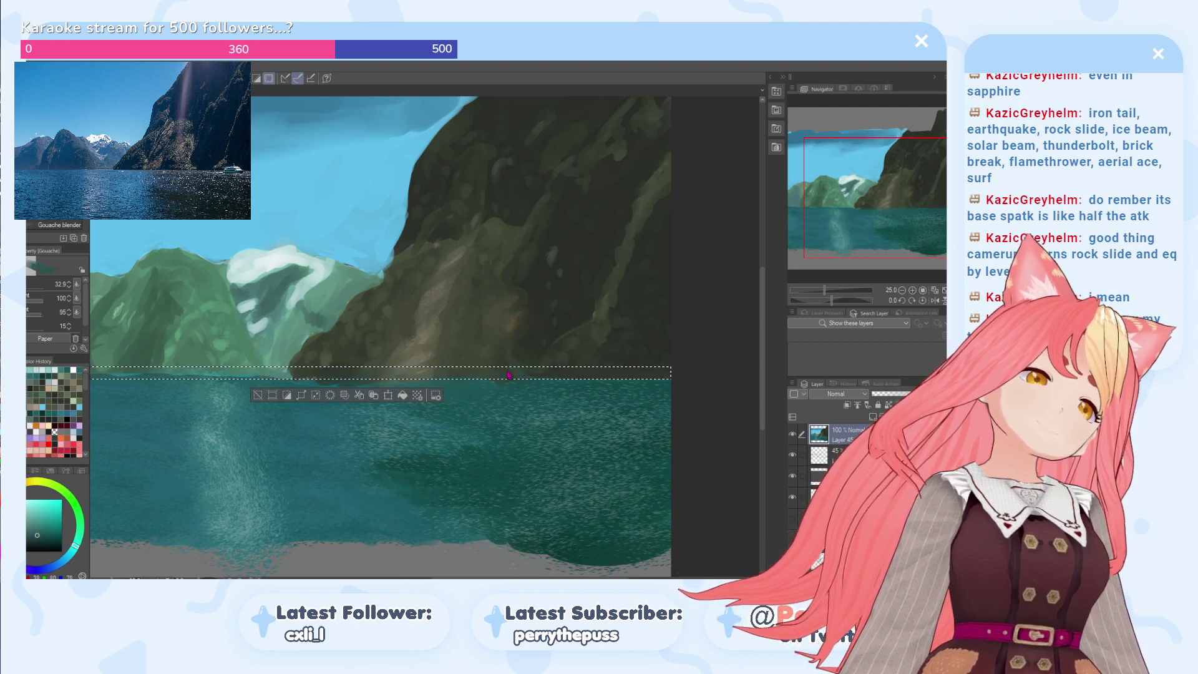
{"action": "left_click", "coordinate": [516, 362], "text": "alt"}
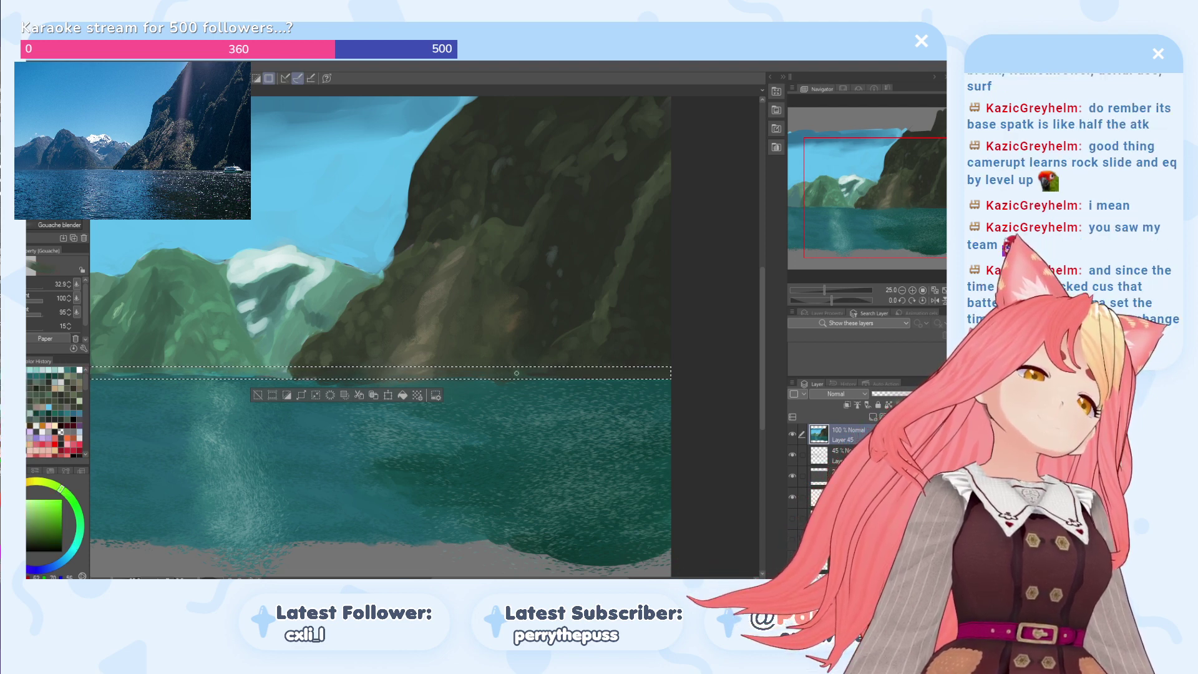
{"action": "left_click", "coordinate": [554, 372], "text": "alt"}
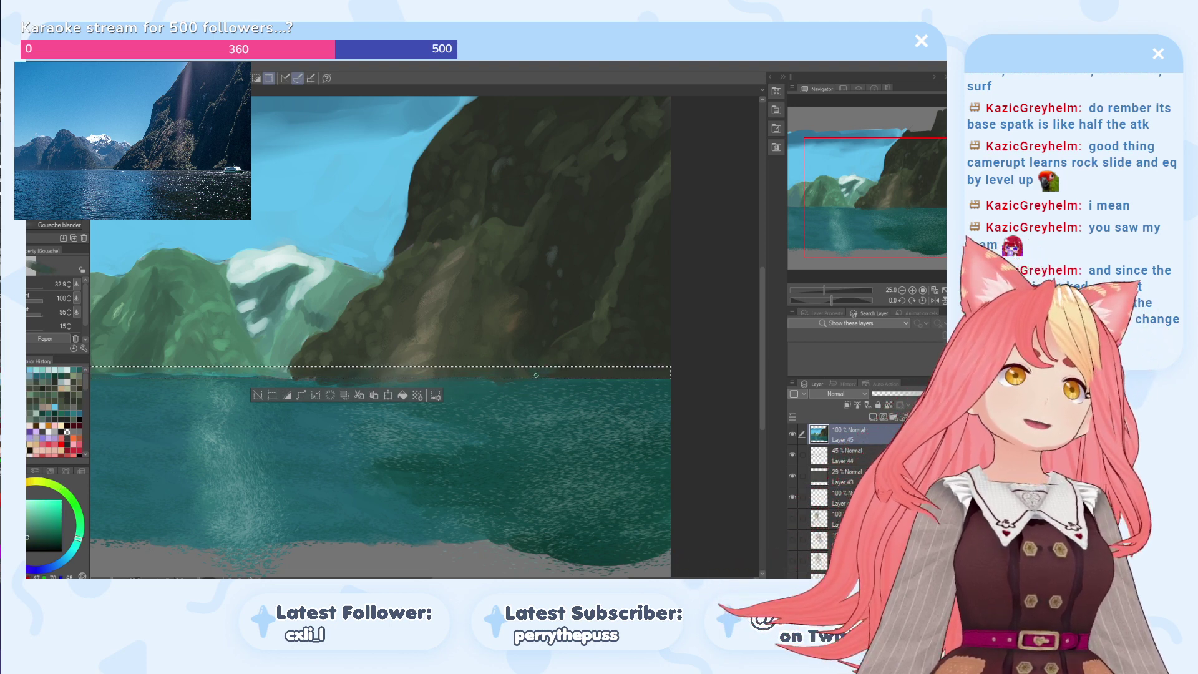
{"action": "left_click", "coordinate": [546, 373], "text": "alt"}
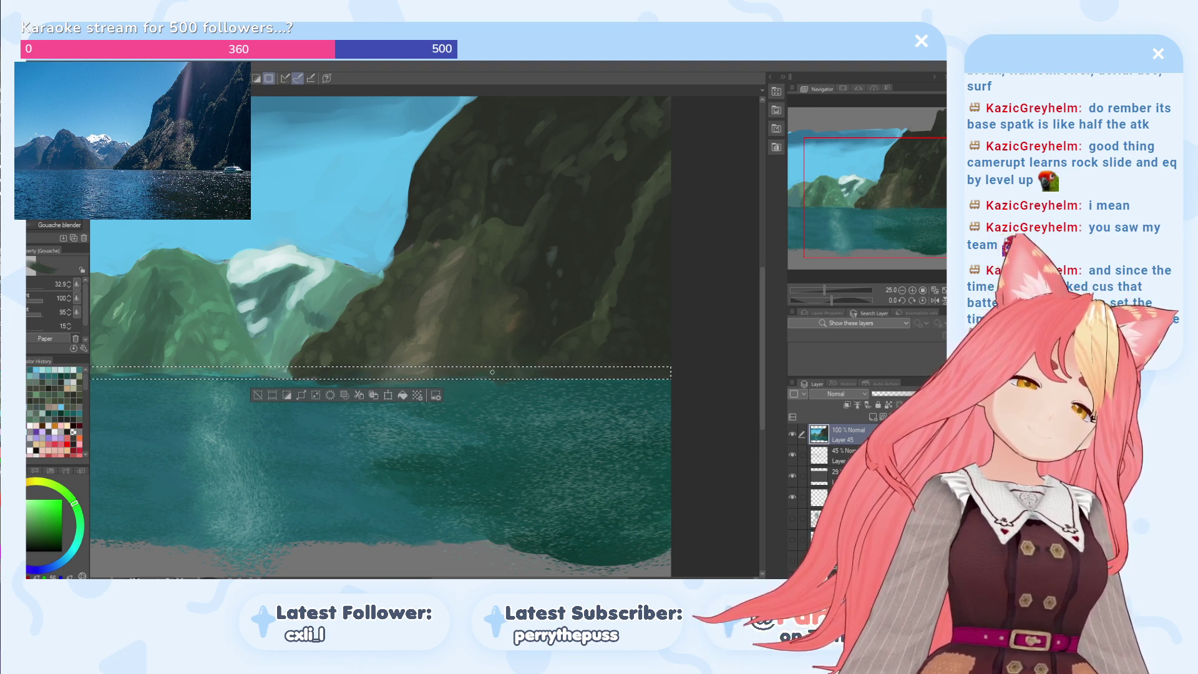
{"action": "left_click", "coordinate": [493, 372], "text": "alt"}
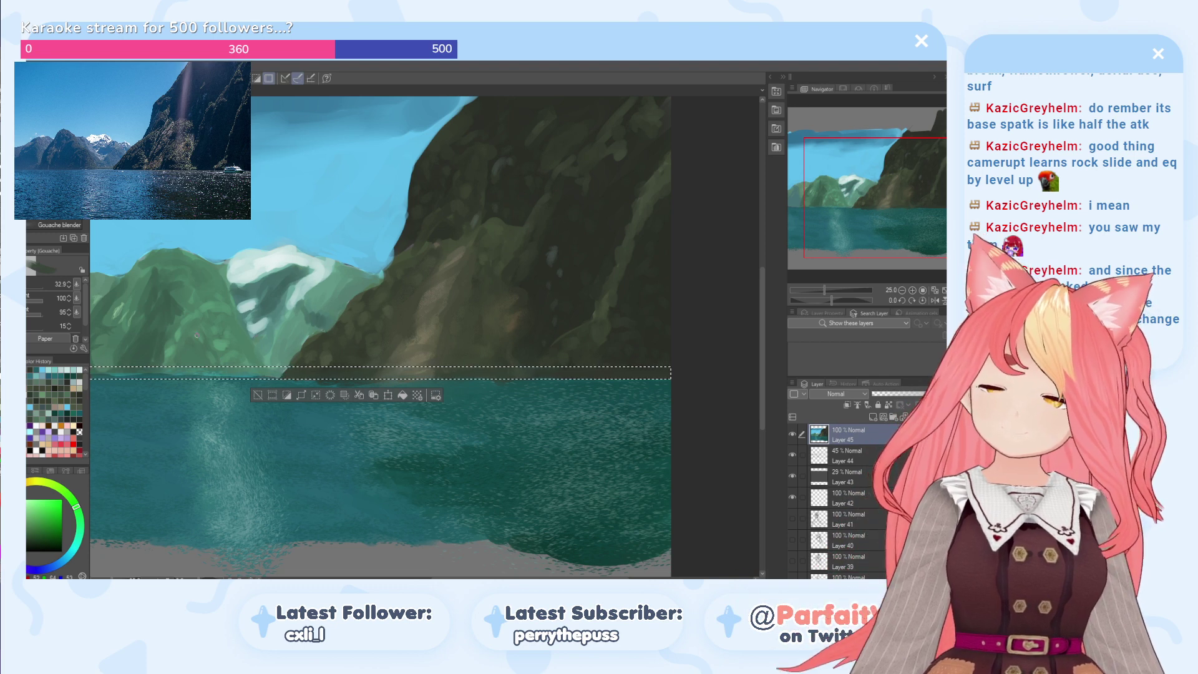
Step: Extend the central distant mountains' base down to the selection's lower edge with greens sampled from their slopes
{"action": "left_click", "coordinate": [269, 369], "text": "alt"}
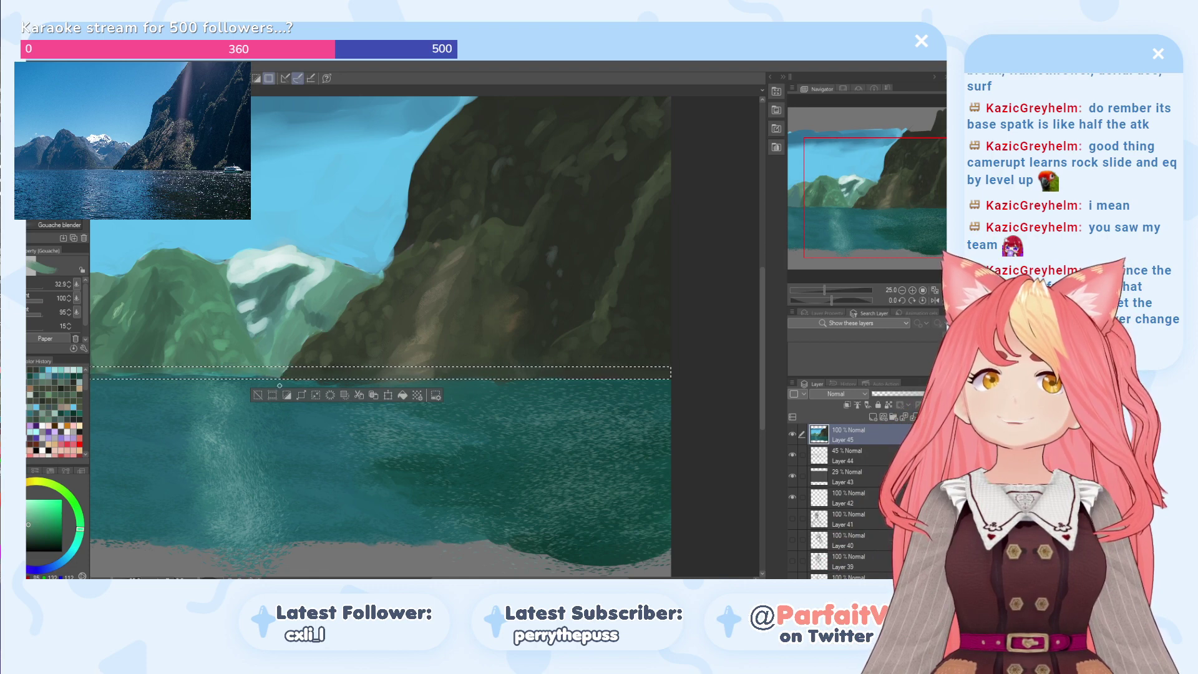
{"action": "left_click_drag", "start_coordinate": [583, 577], "coordinate": [414, 577]}
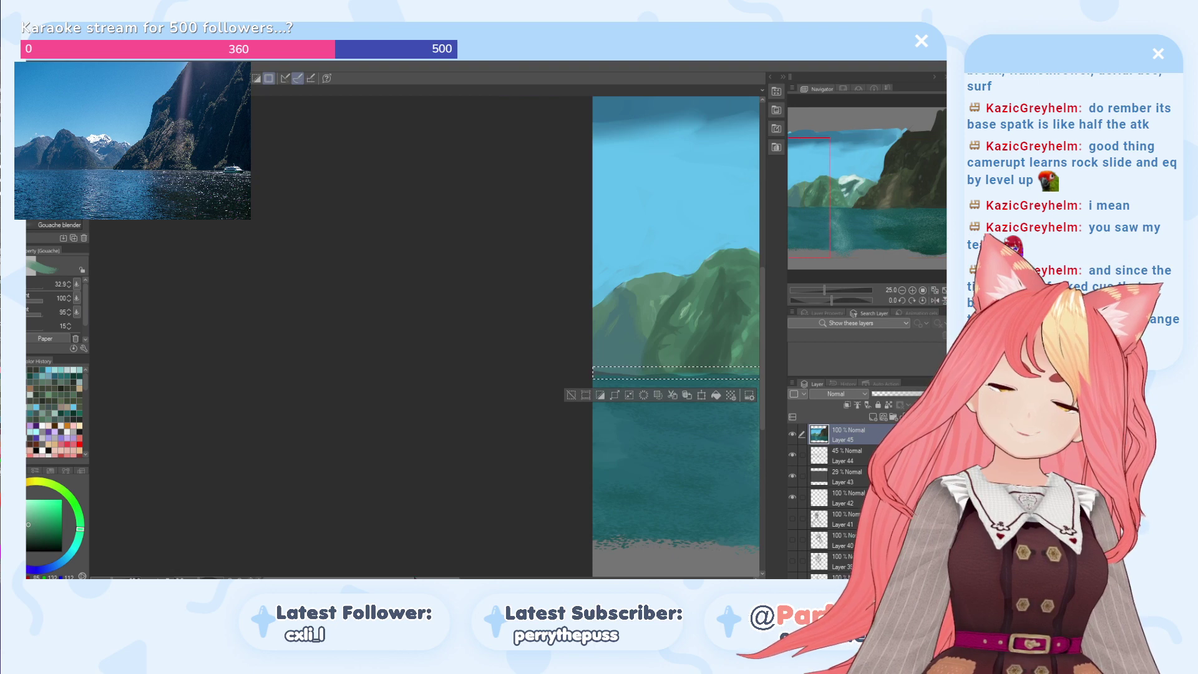
{"action": "scroll", "coordinate": [549, 337], "scroll_direction": "right", "scroll_amount": 4}
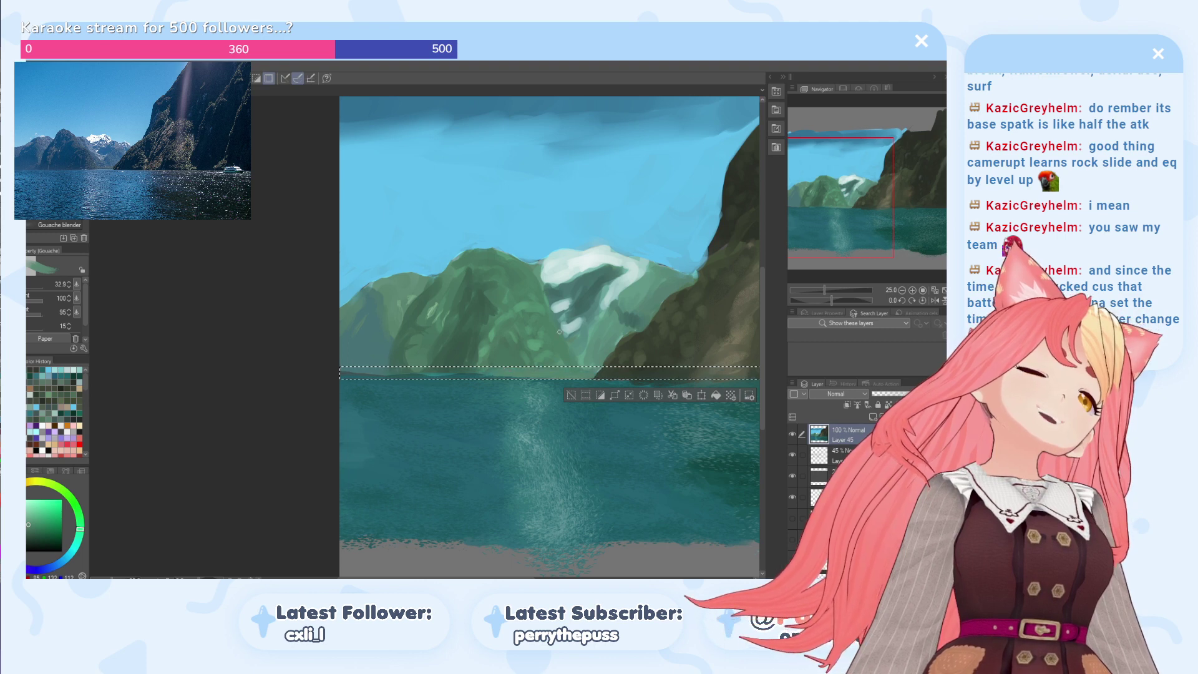
{"action": "left_click", "coordinate": [512, 359], "text": "alt"}
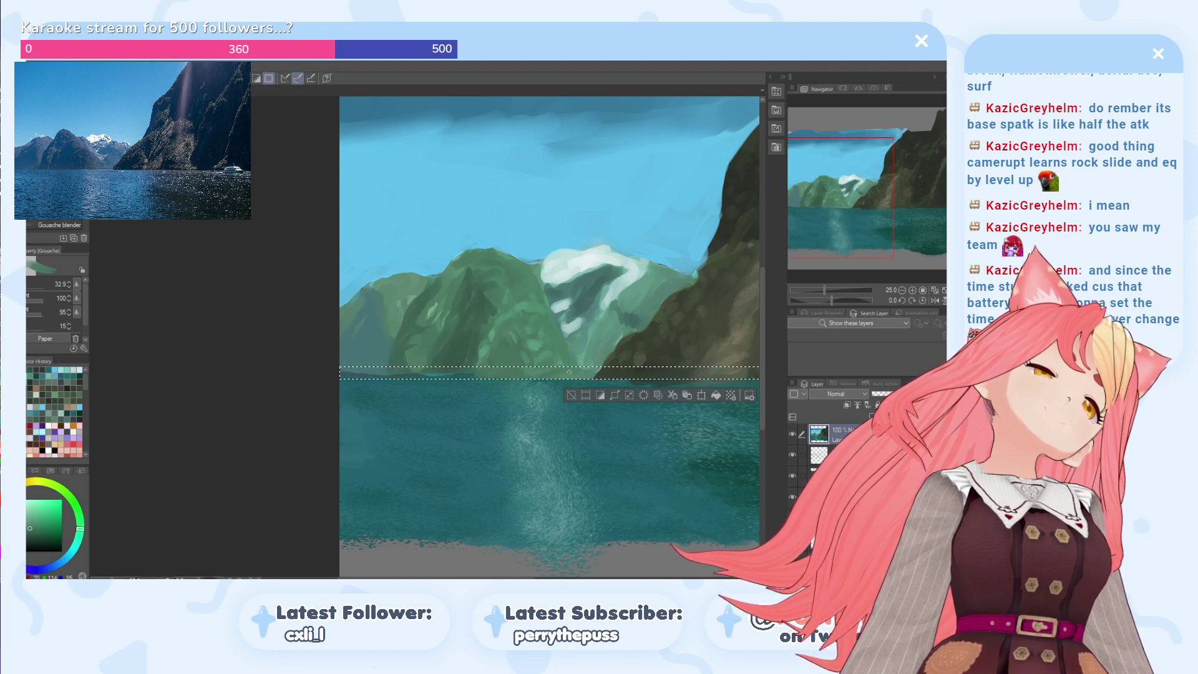
{"action": "left_click", "coordinate": [454, 372], "text": "alt"}
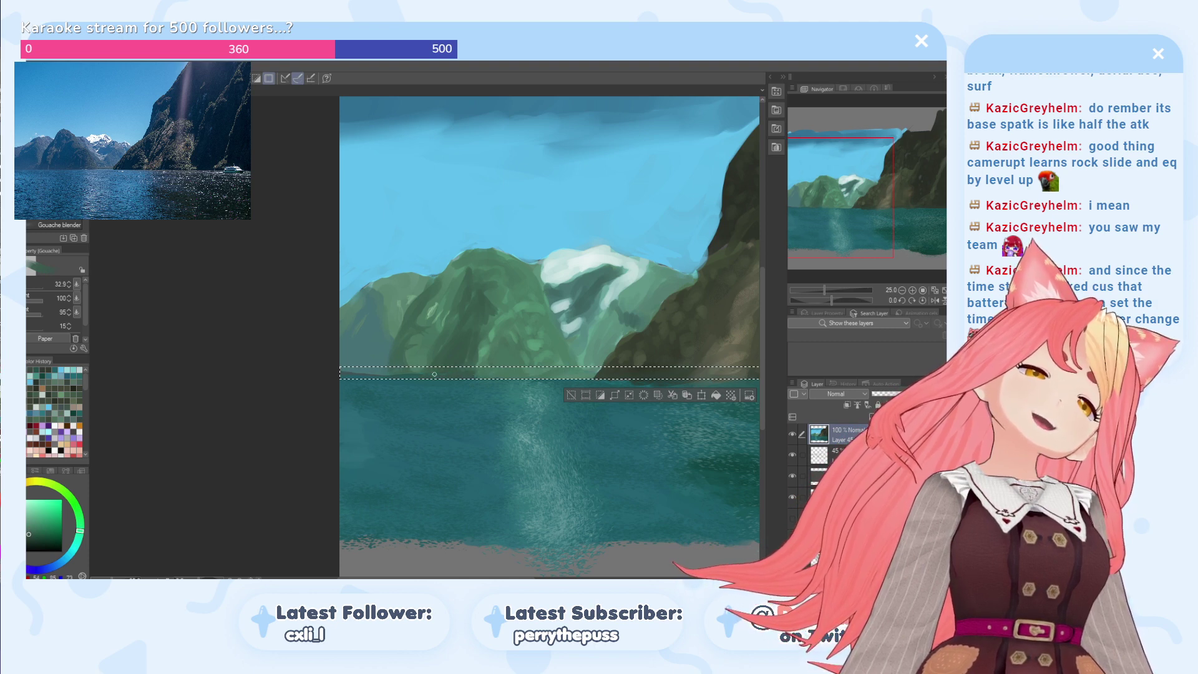
Step: Cover the uneven shoreline beneath the leftmost distant mountains with sampled greens and blue-greens, keeping the strokes inside the selected strip
{"action": "left_click", "coordinate": [419, 360], "text": "alt"}
{"action": "left_click_drag", "start_coordinate": [418, 364], "coordinate": [394, 373]}
{"action": "left_click", "coordinate": [399, 372], "text": "alt"}
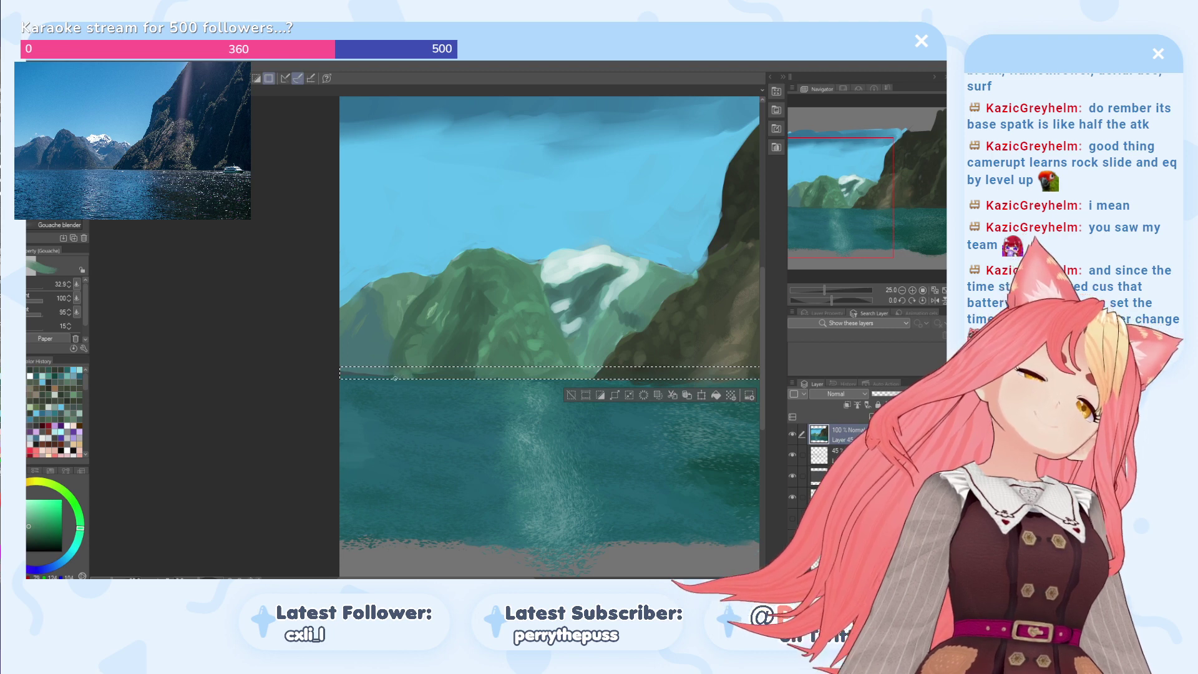
{"action": "left_click", "coordinate": [412, 369], "text": "alt"}
{"action": "left_click_drag", "start_coordinate": [412, 372], "coordinate": [395, 368]}
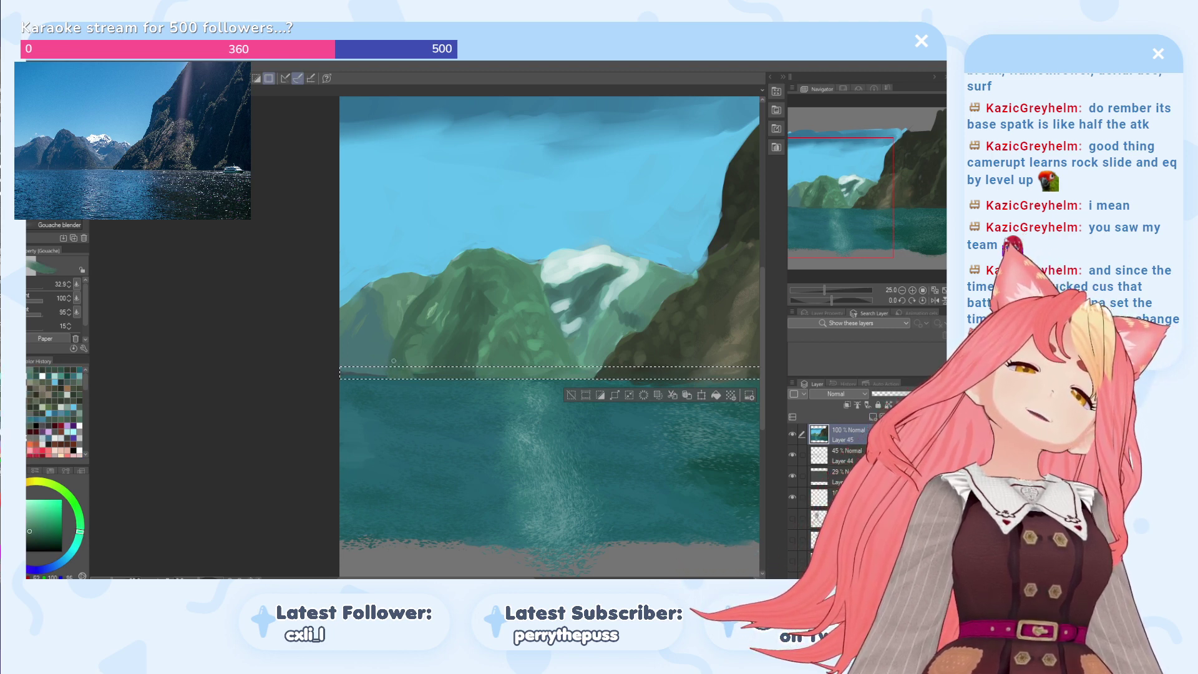
{"action": "left_click", "coordinate": [388, 378], "text": "alt"}
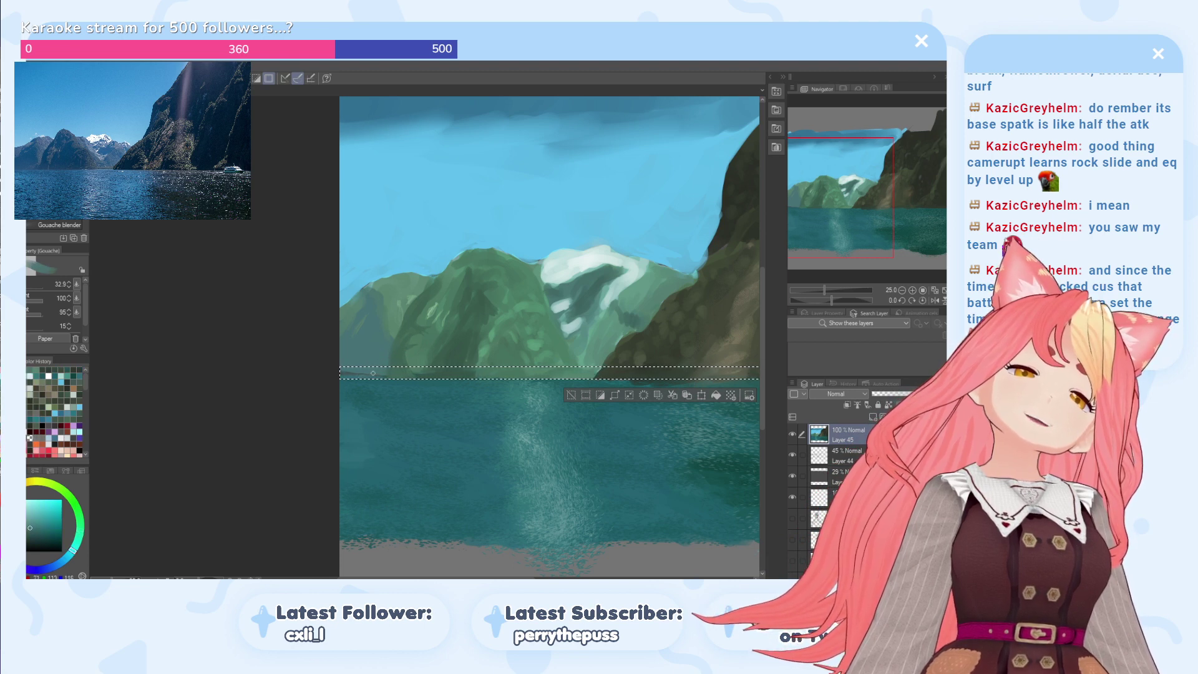
{"action": "left_click", "coordinate": [378, 376], "text": "alt"}
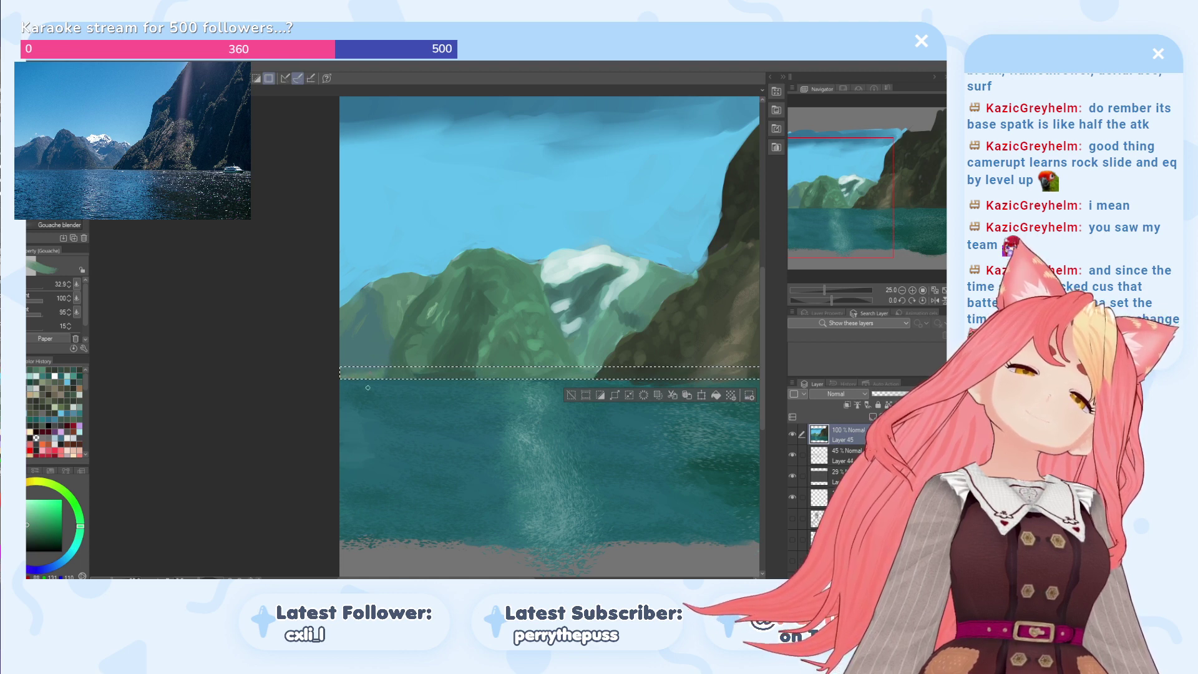
{"action": "left_click", "coordinate": [370, 380], "text": "alt"}
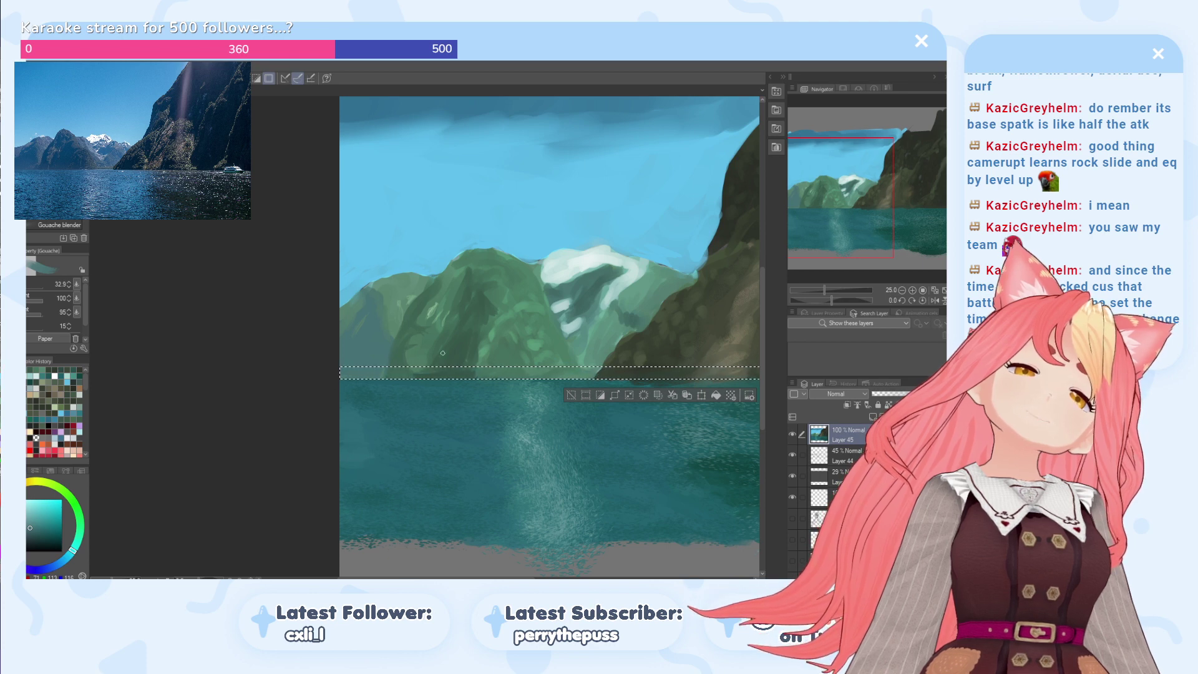
{"action": "left_click", "coordinate": [420, 368], "text": "alt"}
{"action": "left_click_drag", "start_coordinate": [425, 375], "coordinate": [432, 365]}
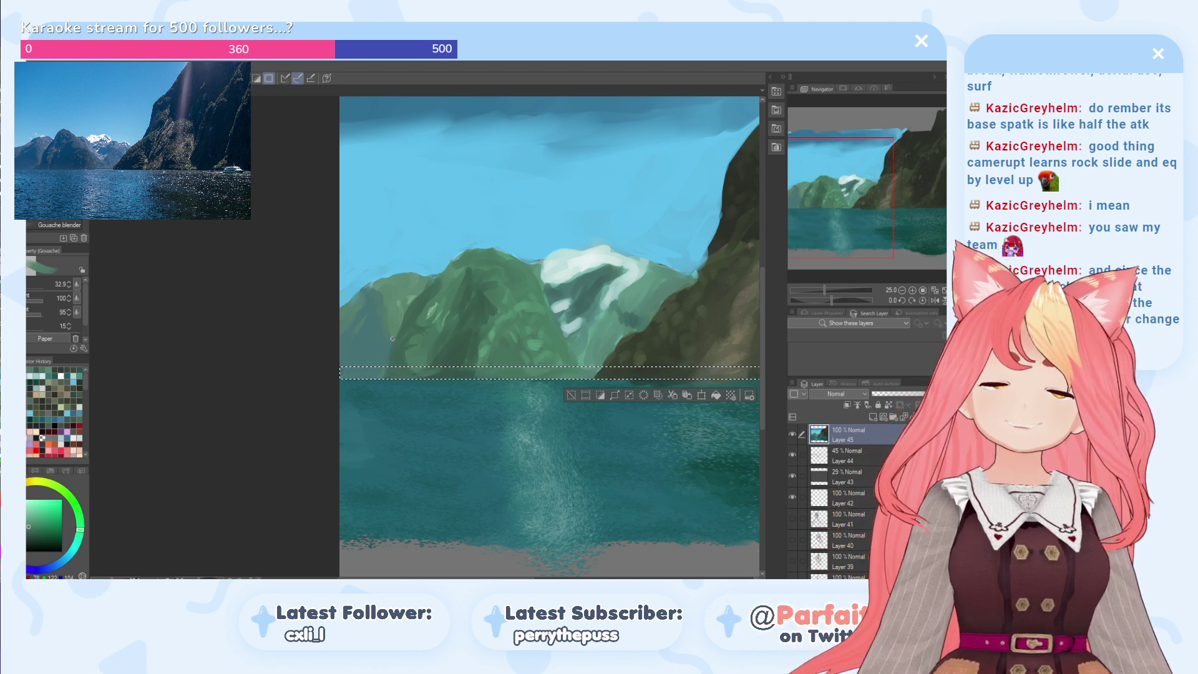
Step: Clear the selection and spray fine pale speckles along the cliff's light streak, using a particle brush sized 237.4 and a lightened sampled colour
{"action": "left_click", "coordinate": [575, 395]}
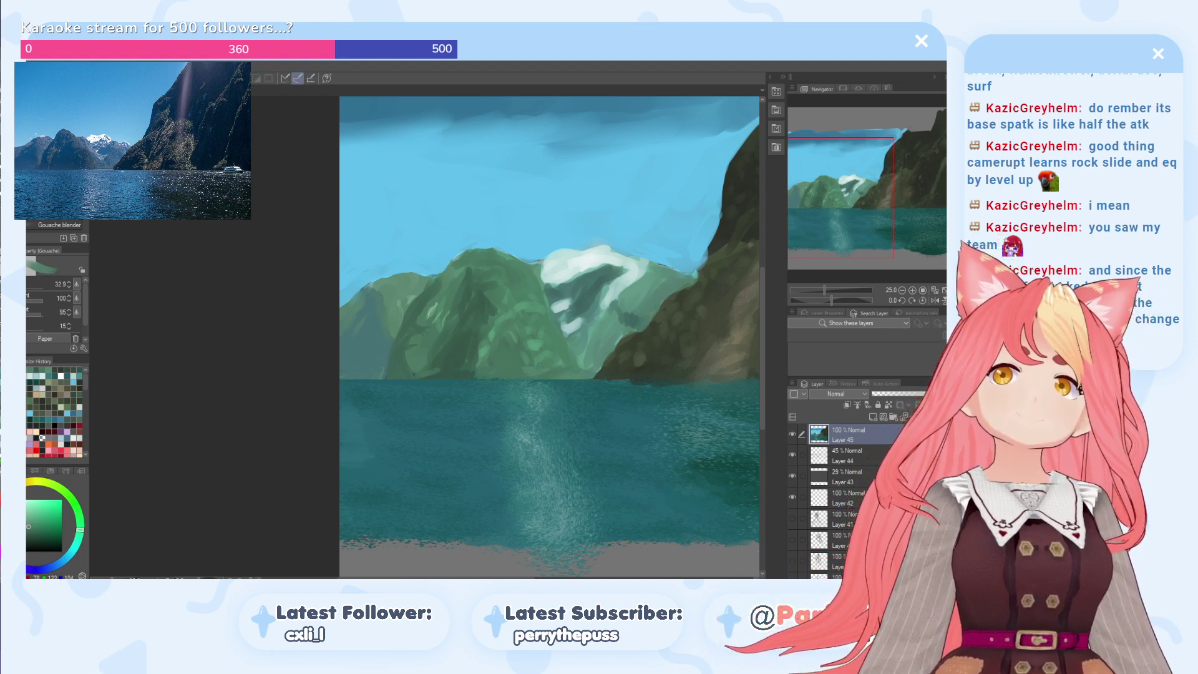
{"action": "left_click_drag", "start_coordinate": [518, 577], "coordinate": [585, 577]}
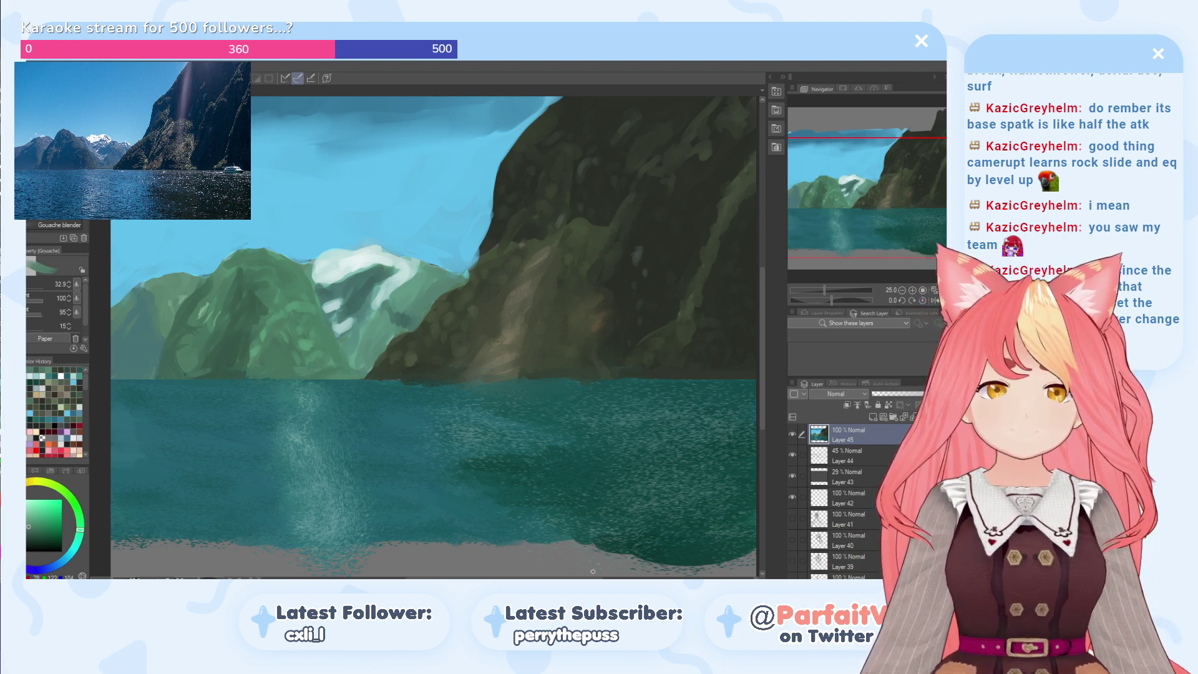
{"action": "key", "text": "b"}
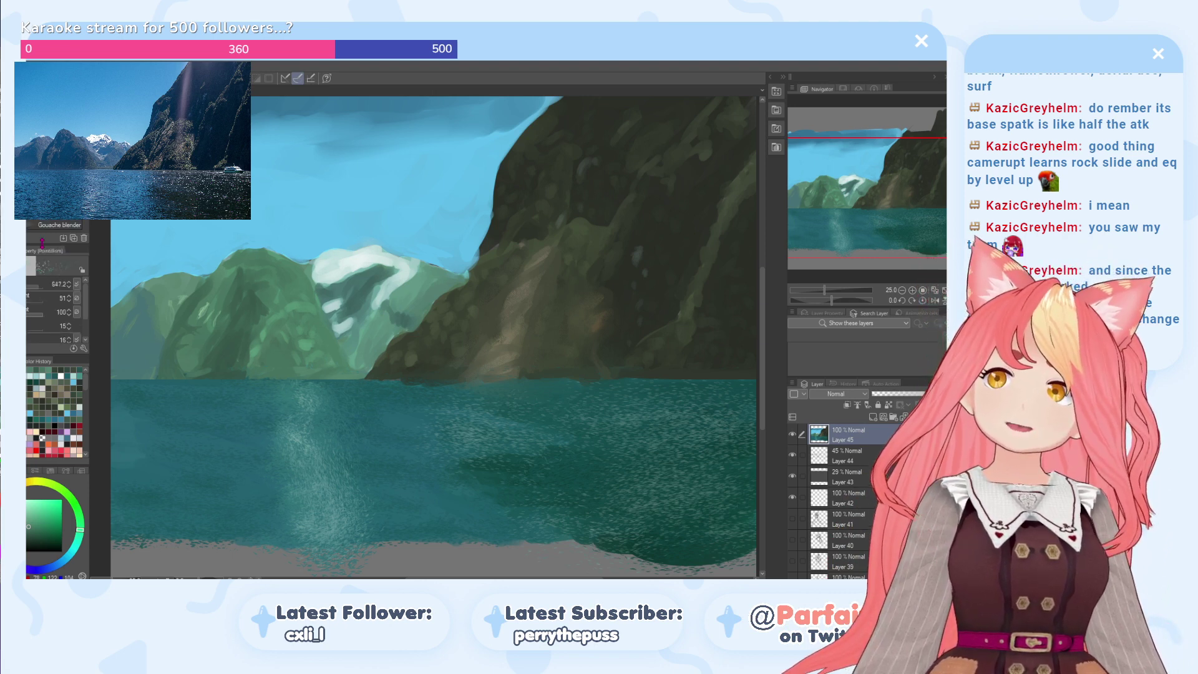
{"action": "left_click", "coordinate": [520, 295], "text": "alt"}
{"action": "left_click", "coordinate": [519, 296], "text": "alt"}
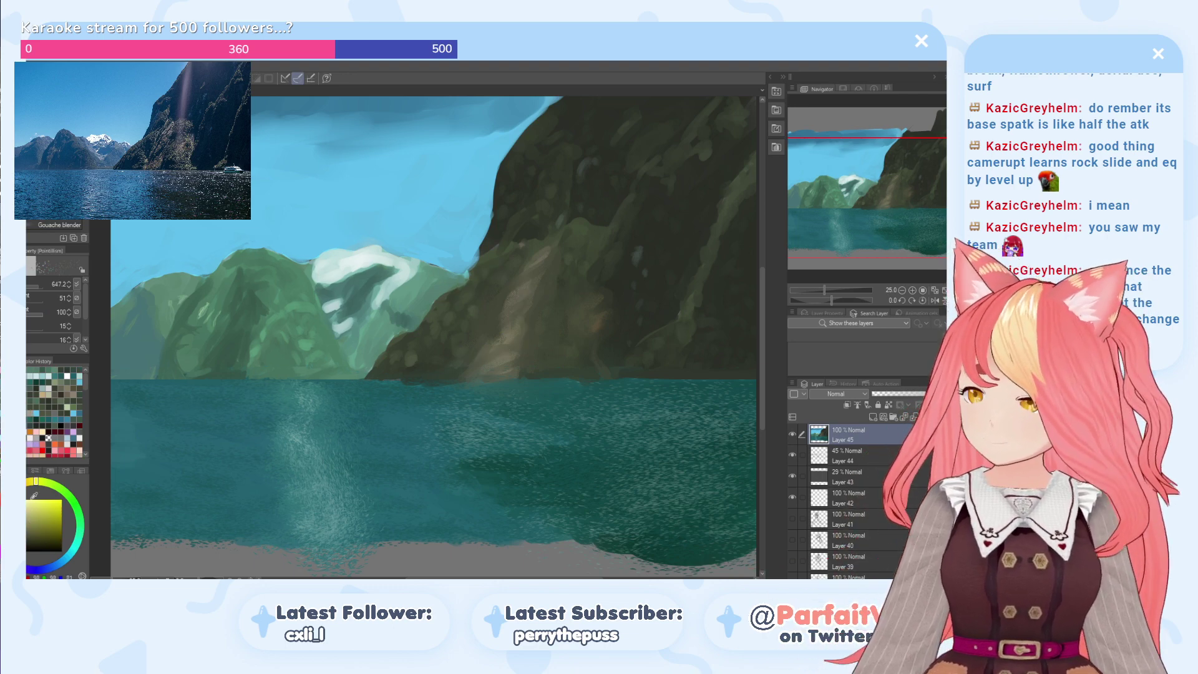
{"action": "left_click_drag", "start_coordinate": [35, 286], "coordinate": [28, 289]}
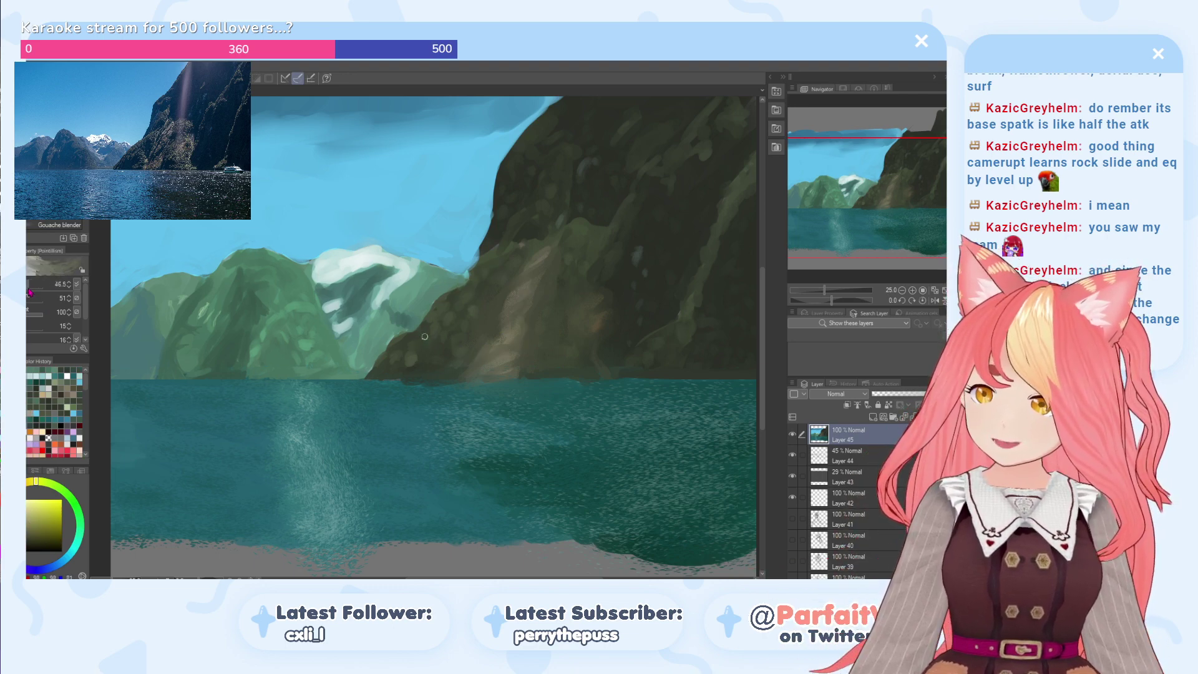
{"action": "scroll", "coordinate": [29, 312], "scroll_direction": "down", "scroll_amount": 3}
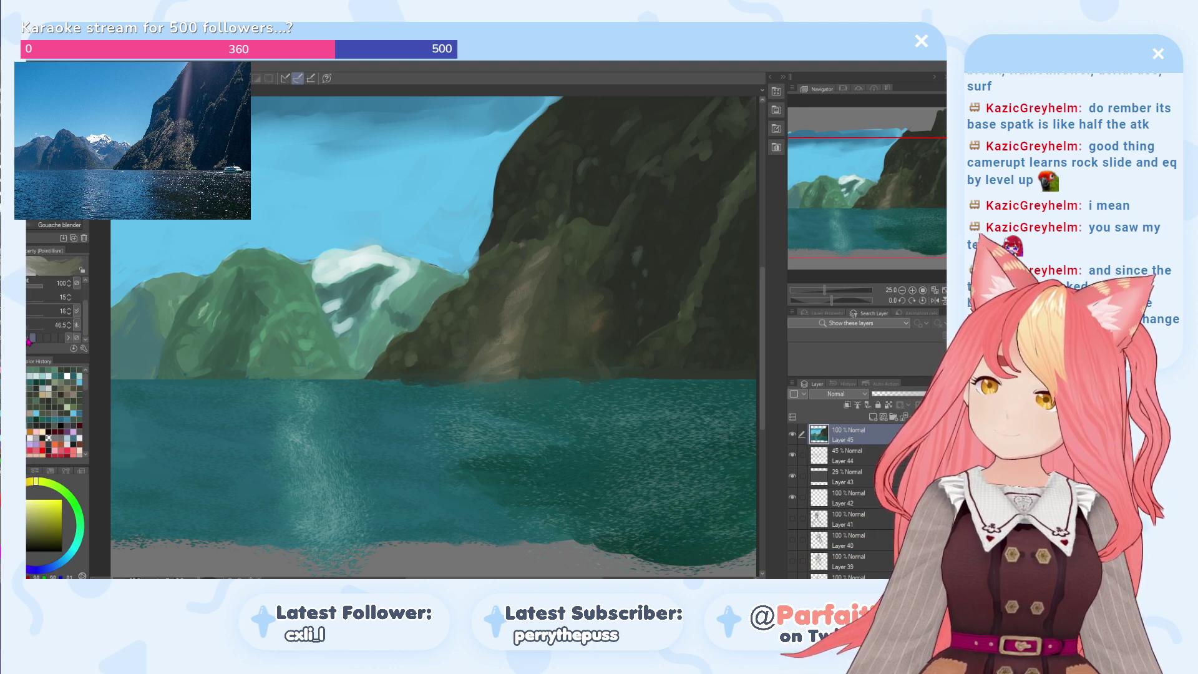
{"action": "left_click", "coordinate": [26, 329]}
{"action": "left_click", "coordinate": [27, 329]}
{"action": "left_click", "coordinate": [27, 513]}
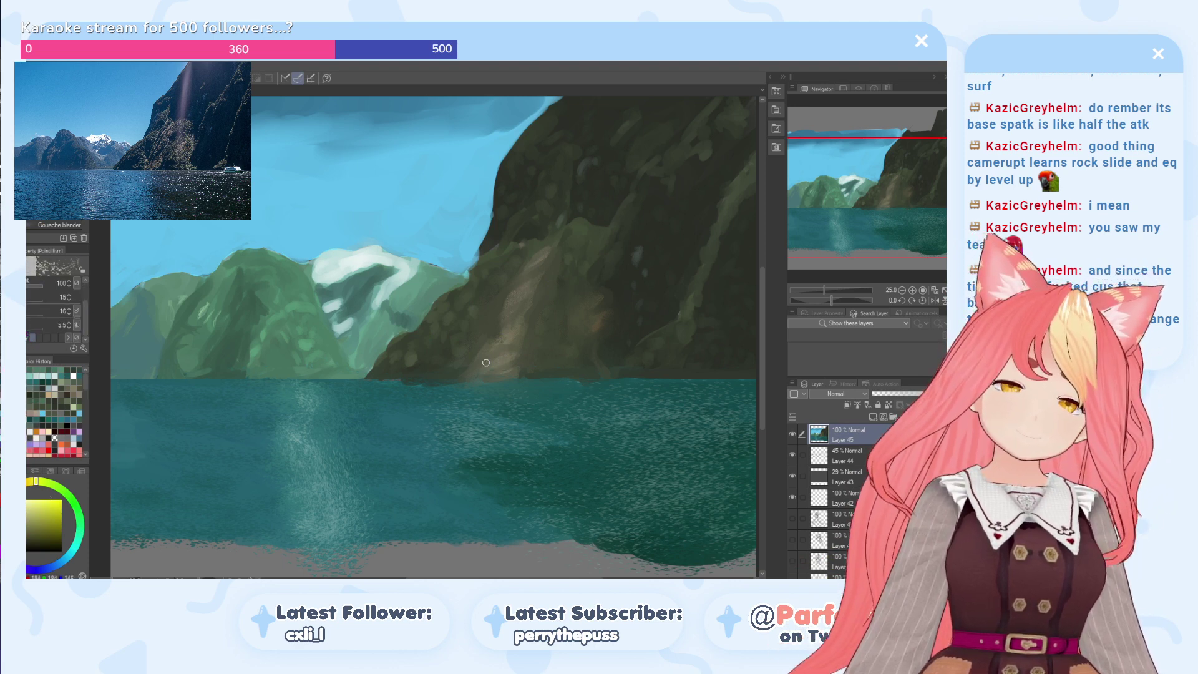
{"action": "scroll", "coordinate": [85, 310], "scroll_direction": "up", "scroll_amount": 1}
{"action": "scroll", "coordinate": [85, 310], "scroll_direction": "up", "scroll_amount": 1}
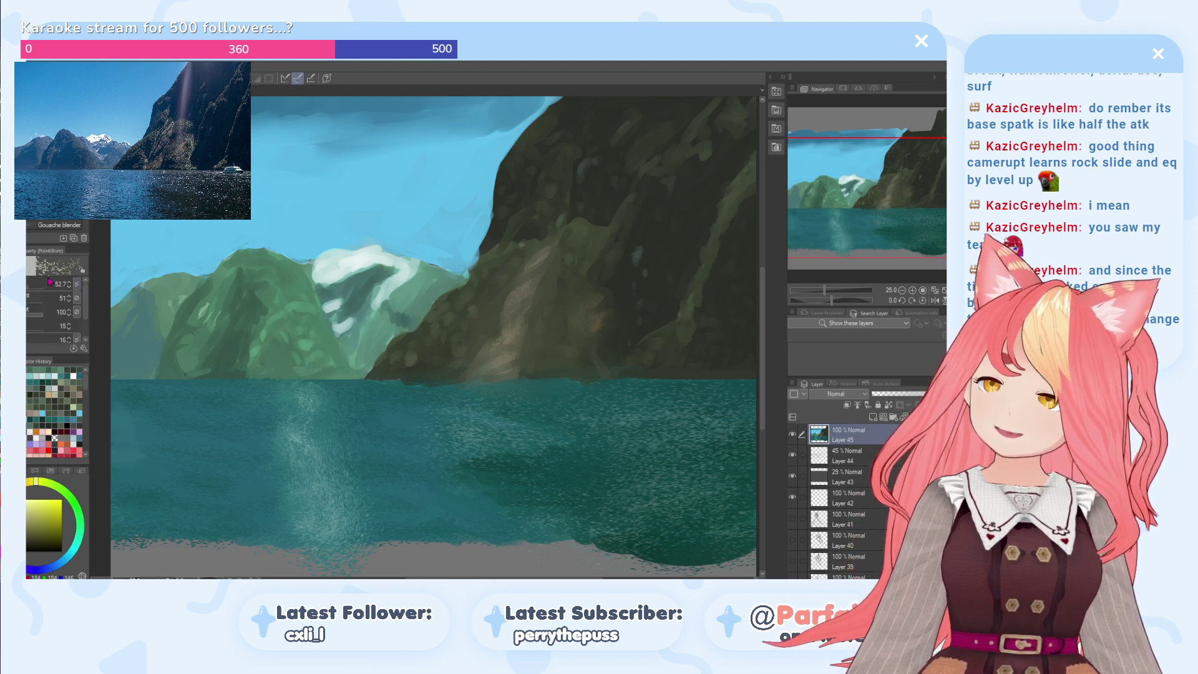
{"action": "key", "text": "bracketright"}
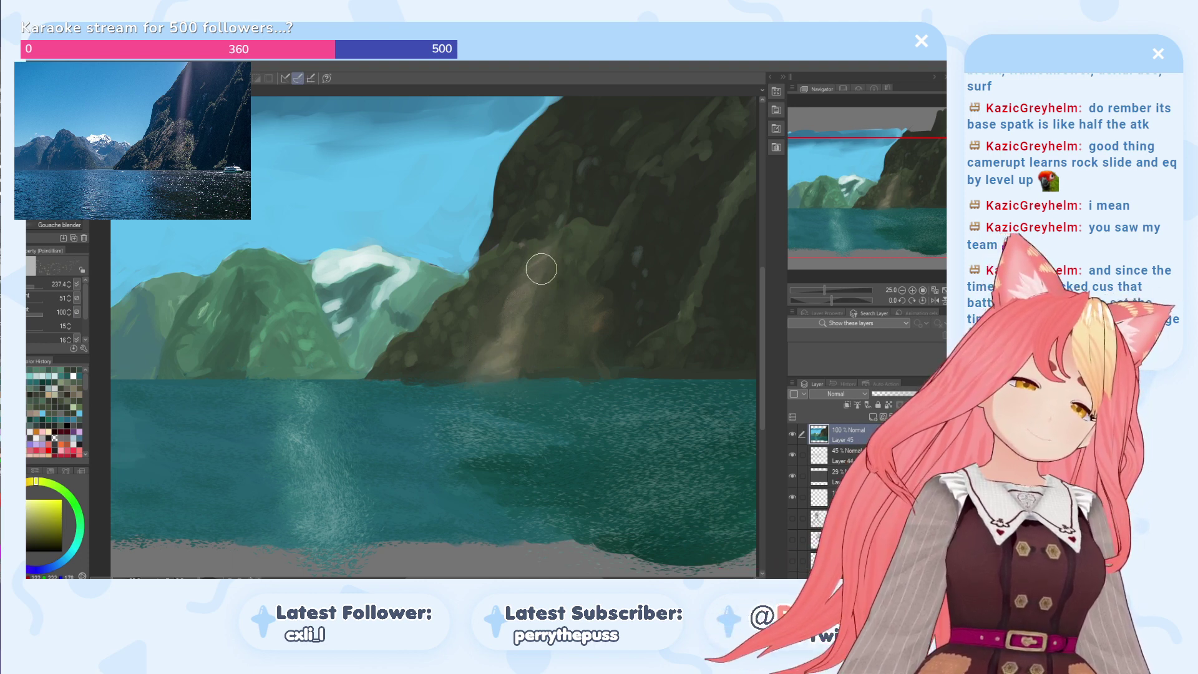
{"action": "mouse_move", "coordinate": [505, 337]}
{"action": "left_mouse_down"}
{"action": "mouse_move", "coordinate": [480, 373]}
{"action": "mouse_move", "coordinate": [526, 305]}
{"action": "left_mouse_up"}
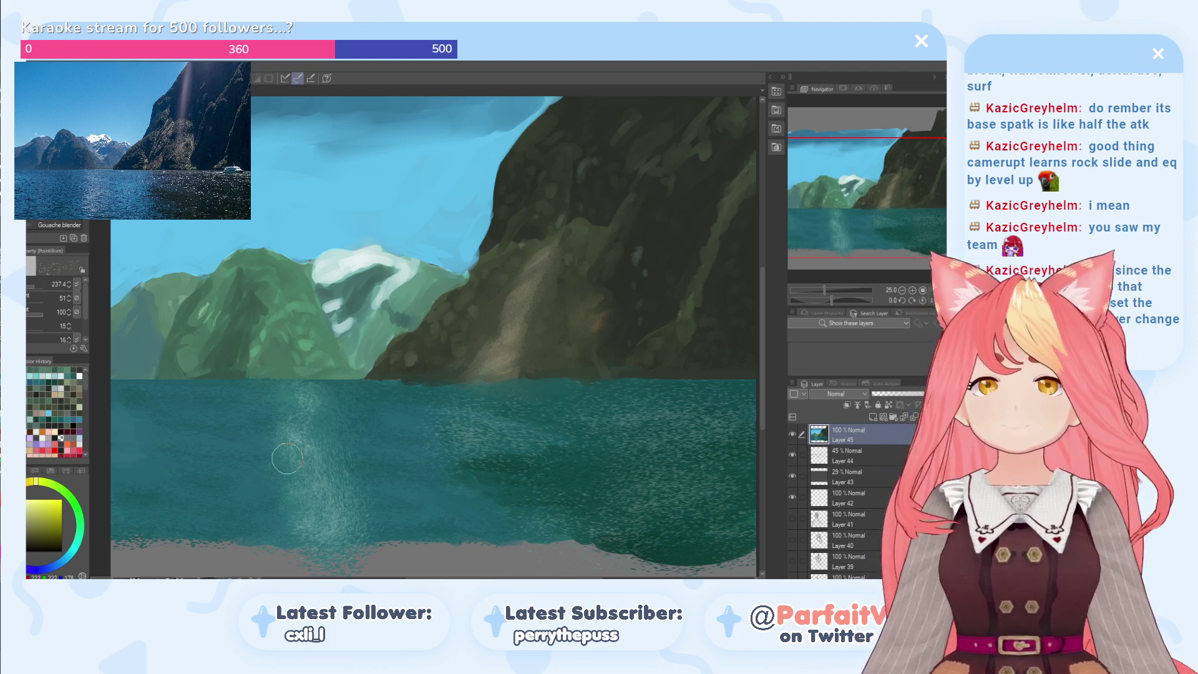
Step: Coarsen the spray by setting its particle value to 21.9, and add grainy pale speckles down the light streak on the cliff
{"action": "scroll", "coordinate": [72, 301], "scroll_direction": "down", "scroll_amount": 2}
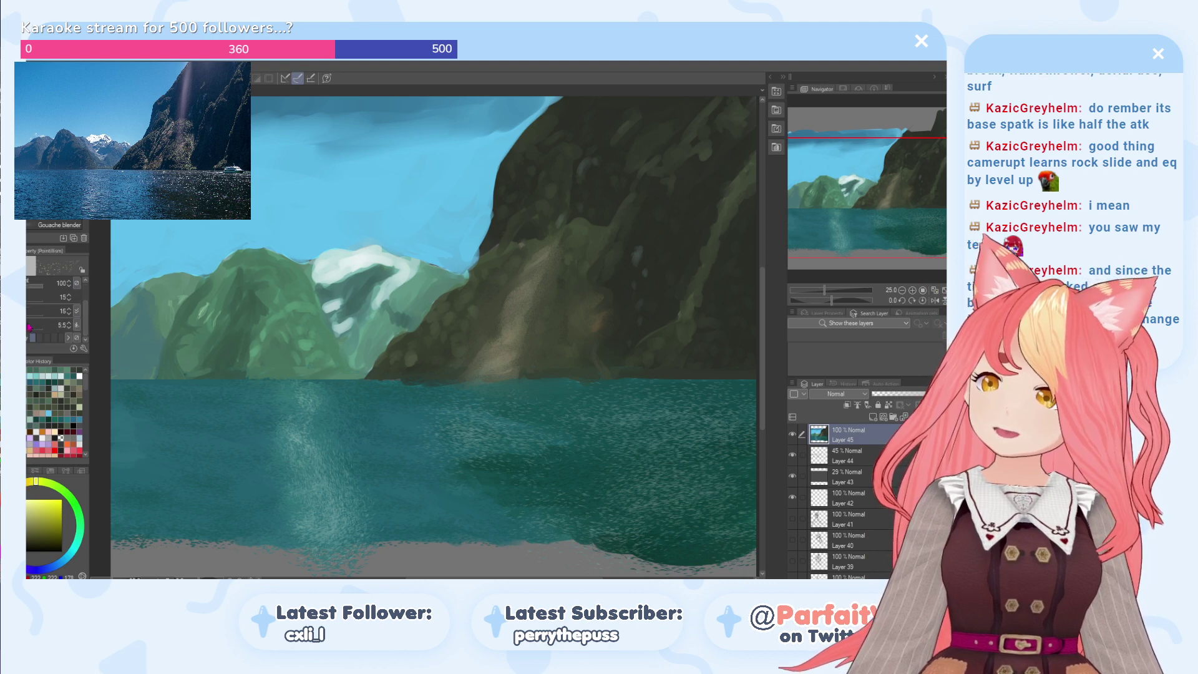
{"action": "left_click_drag", "start_coordinate": [28, 329], "coordinate": [37, 329]}
{"action": "mouse_move", "coordinate": [515, 310]}
{"action": "left_mouse_down"}
{"action": "mouse_move", "coordinate": [545, 256]}
{"action": "mouse_move", "coordinate": [511, 345]}
{"action": "left_mouse_up"}
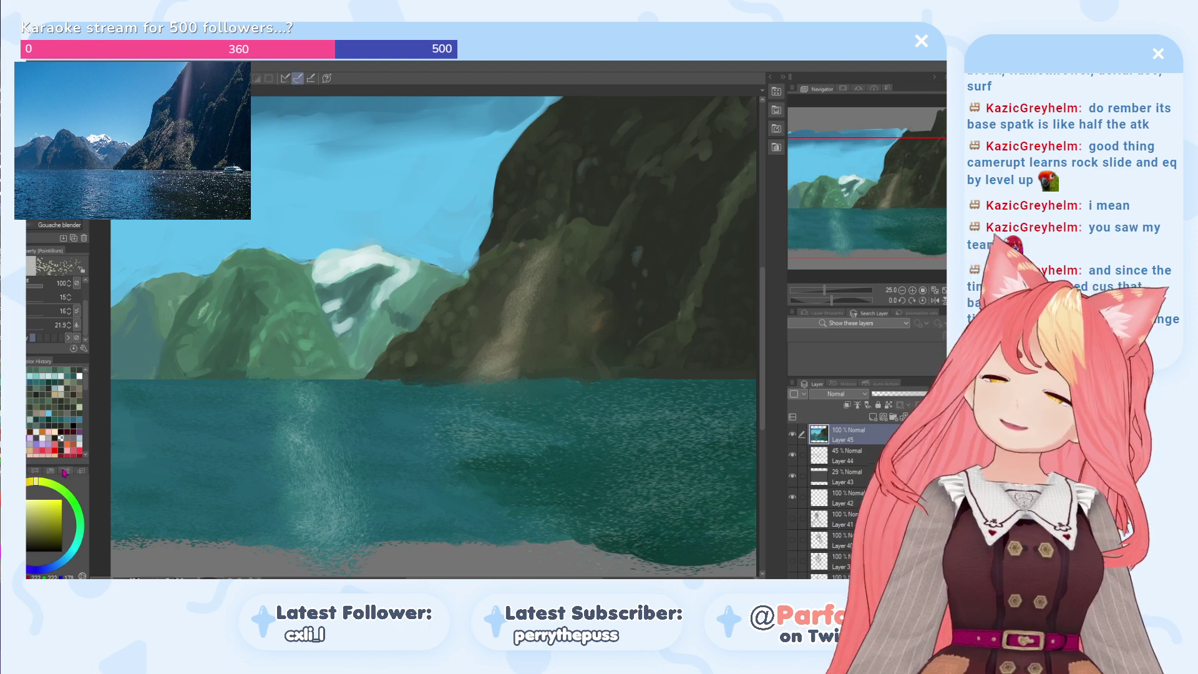
Step: Spray a golden-brown glow over the lower part of the cliff's light streak, blending it with a colour sampled from the streak
{"action": "left_click", "coordinate": [31, 515]}
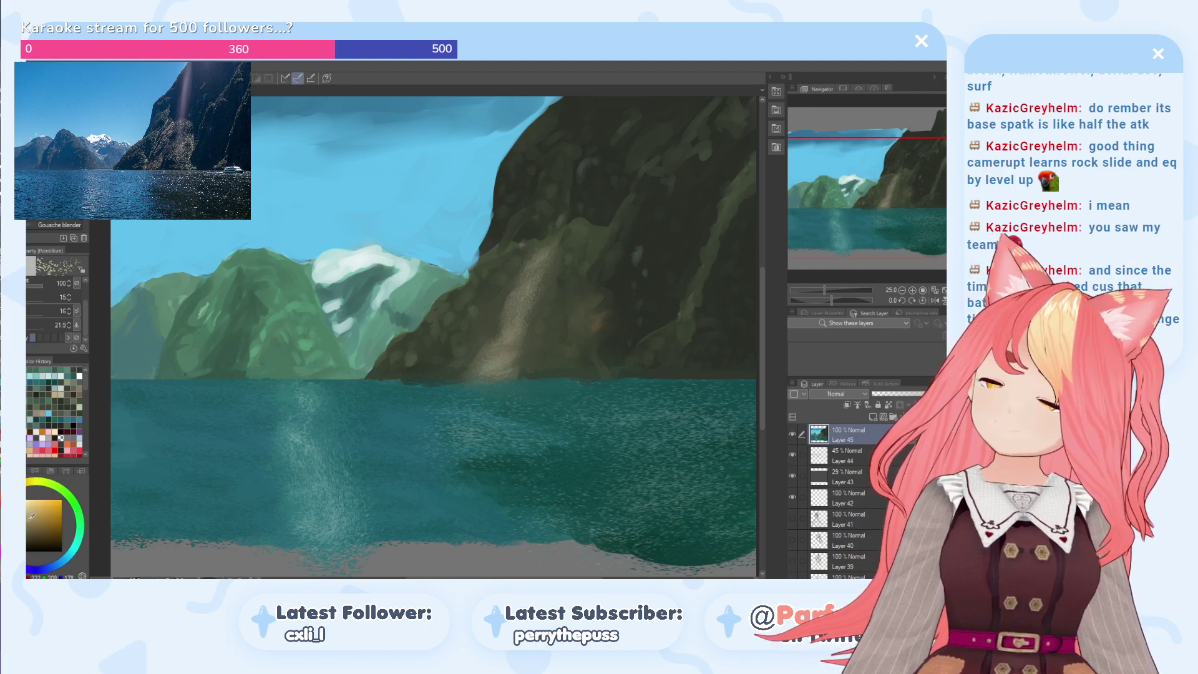
{"action": "left_click", "coordinate": [36, 518]}
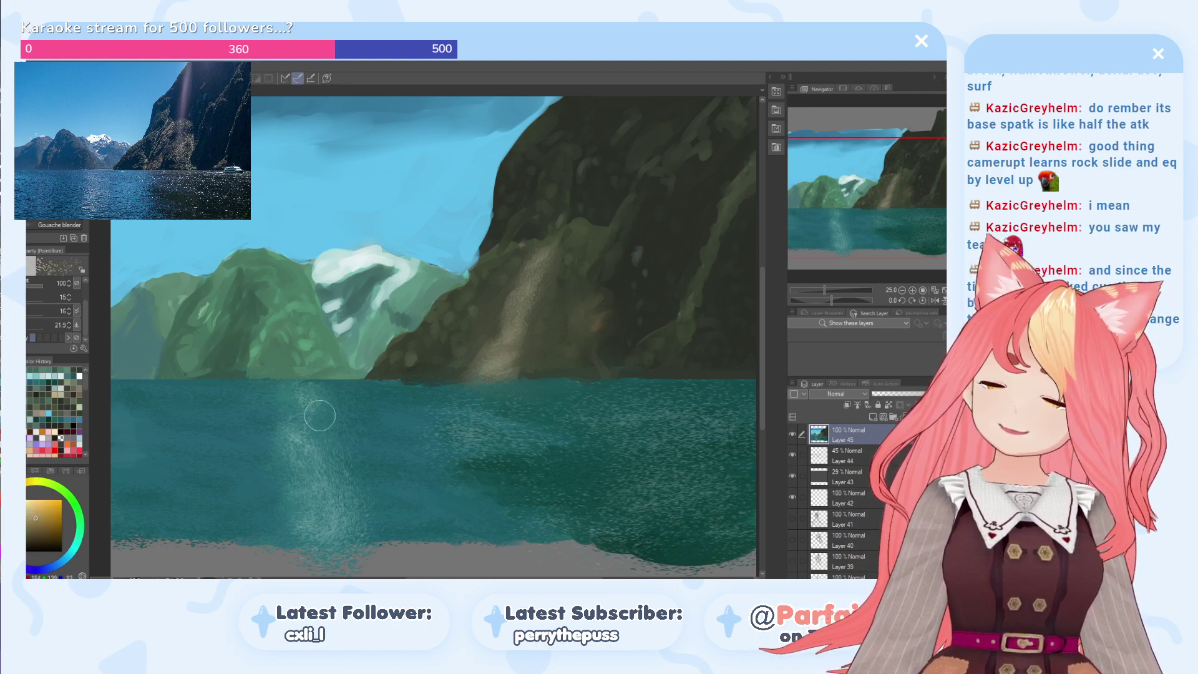
{"action": "left_click", "coordinate": [49, 519]}
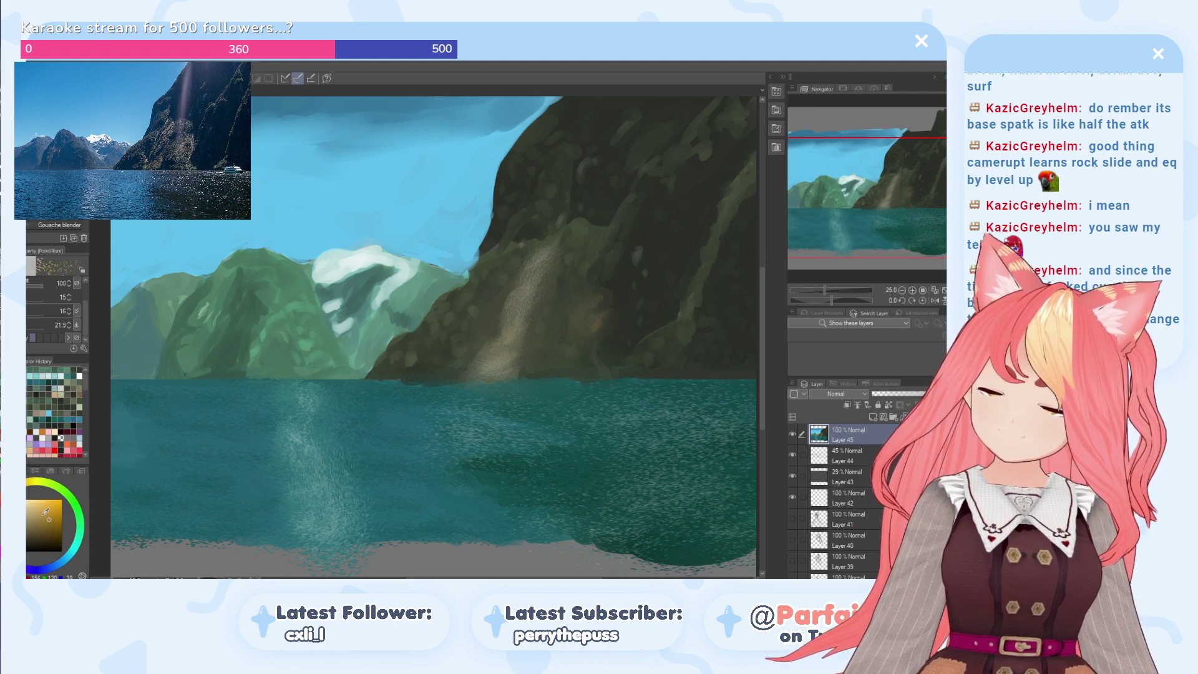
{"action": "mouse_move", "coordinate": [509, 352]}
{"action": "left_mouse_down"}
{"action": "mouse_move", "coordinate": [516, 322]}
{"action": "mouse_move", "coordinate": [498, 368]}
{"action": "mouse_move", "coordinate": [509, 353]}
{"action": "mouse_move", "coordinate": [485, 372]}
{"action": "mouse_move", "coordinate": [515, 317]}
{"action": "left_mouse_up"}
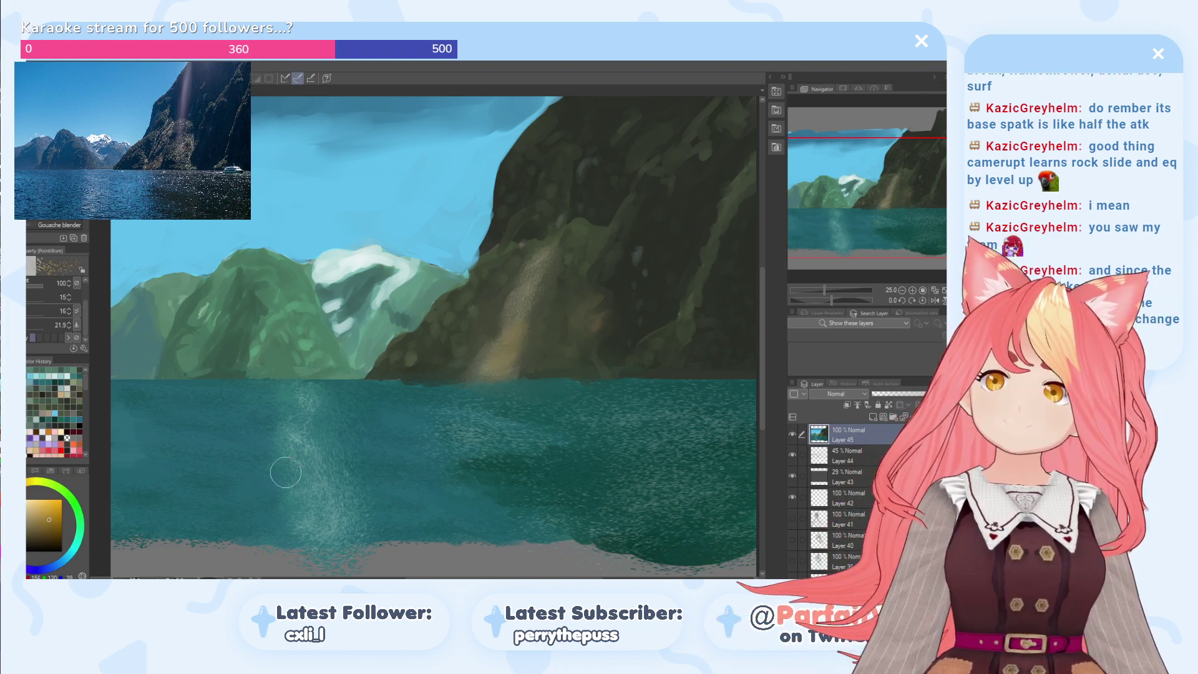
{"action": "left_click", "coordinate": [522, 310], "text": "alt"}
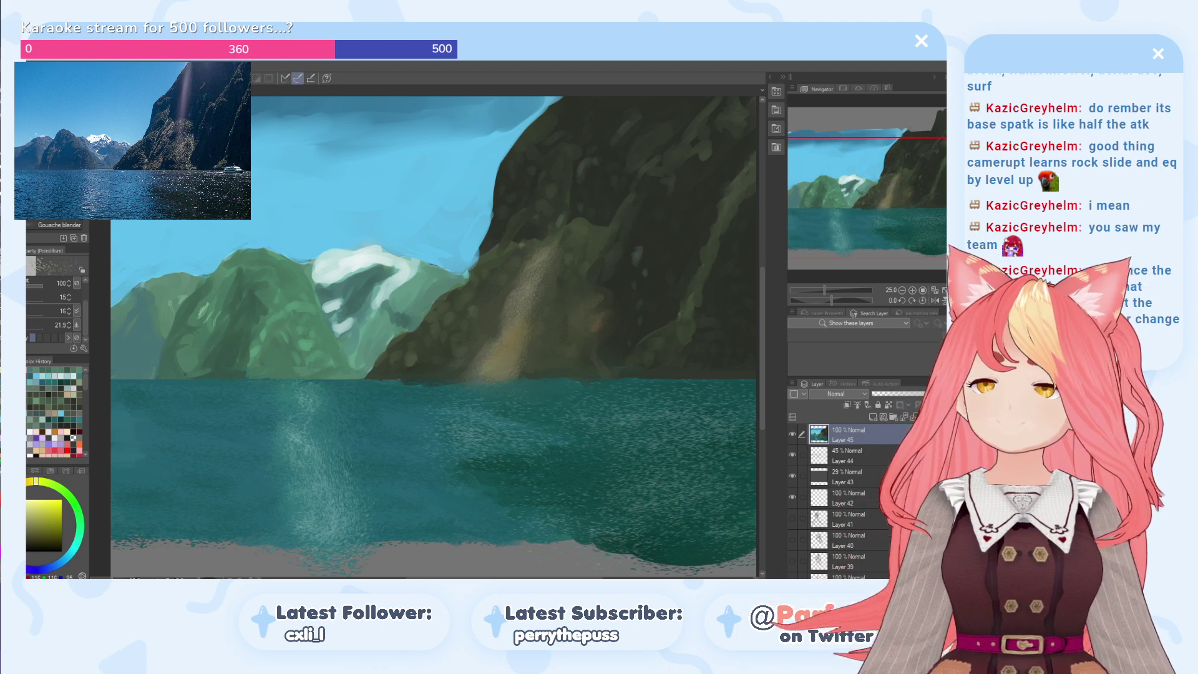
Step: Refine the slopes of the distant mountains with the gouache brush, using greens sampled from several spots on them
{"action": "left_click", "coordinate": [248, 322], "text": "alt"}
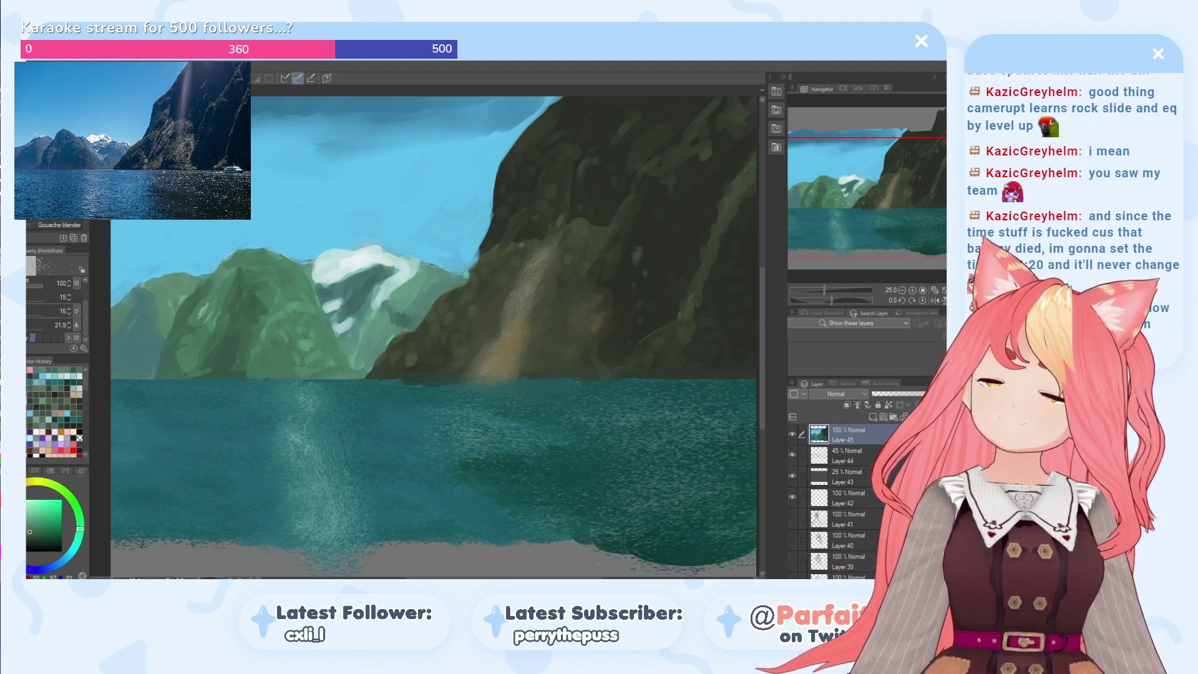
{"action": "key", "text": "p"}
{"action": "key", "text": "p"}
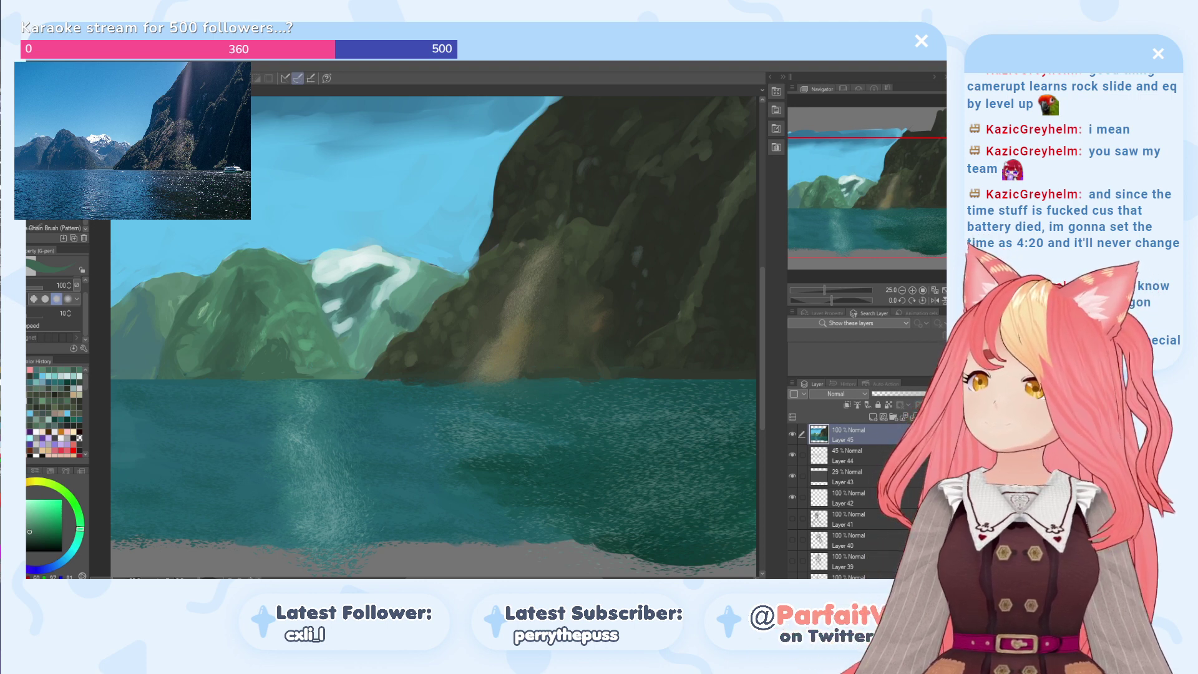
{"action": "left_click", "coordinate": [277, 314], "text": "alt"}
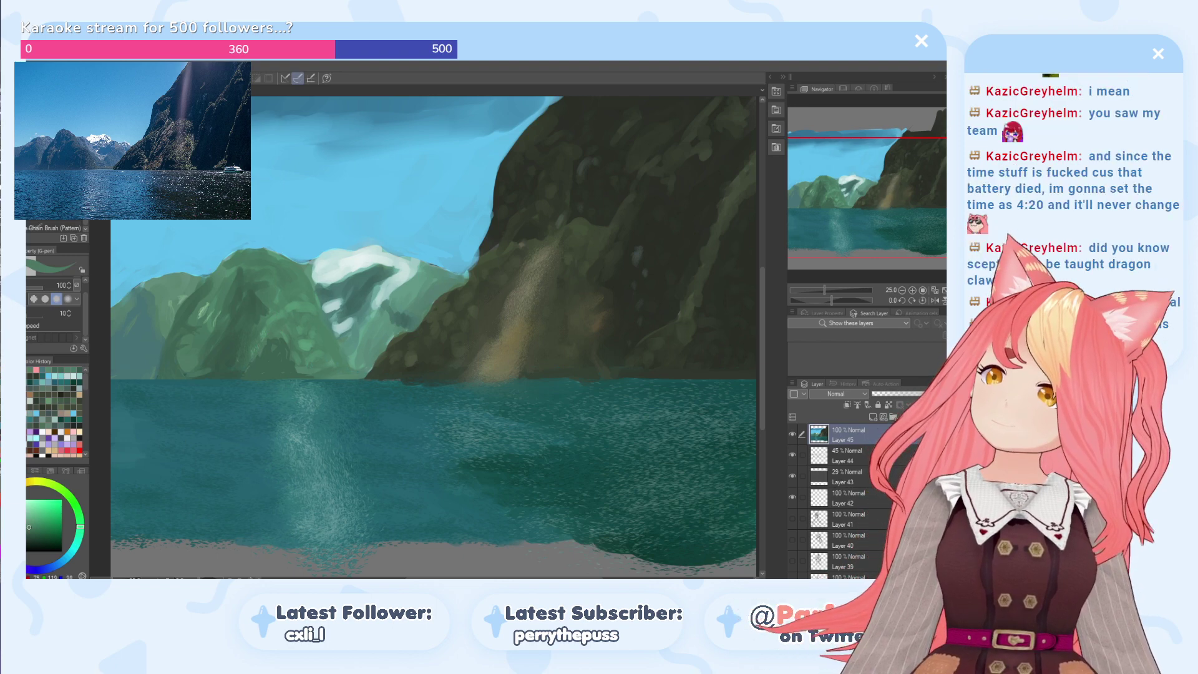
{"action": "key", "text": "b"}
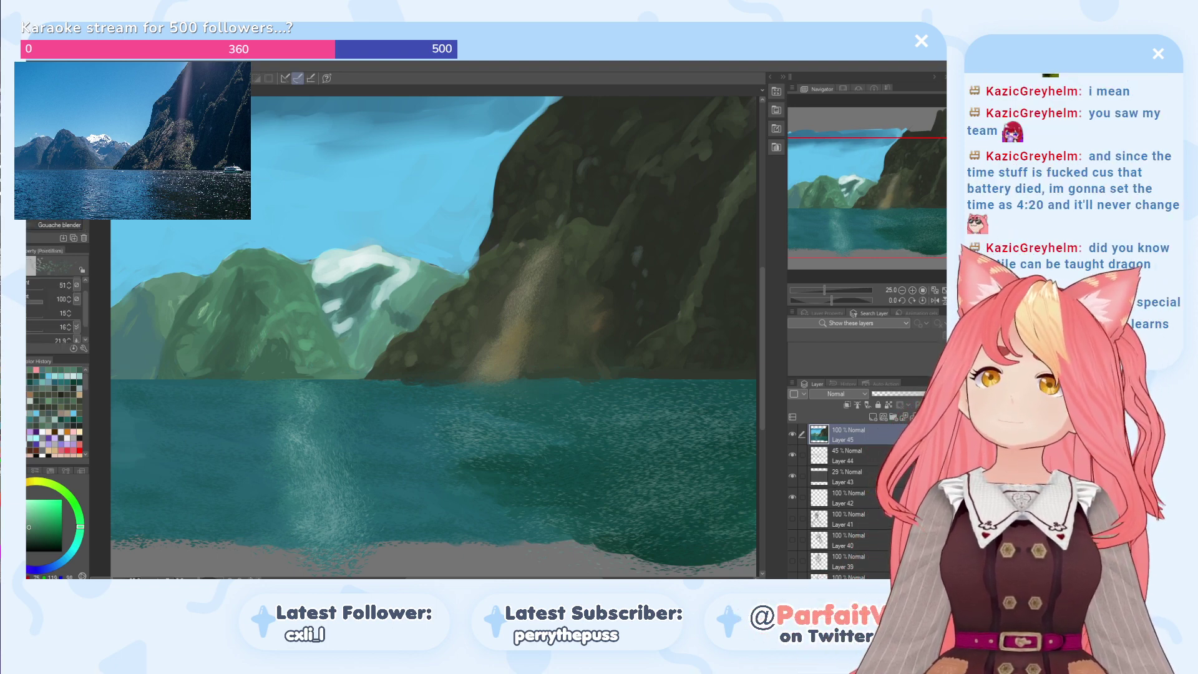
{"action": "key", "text": "comma"}
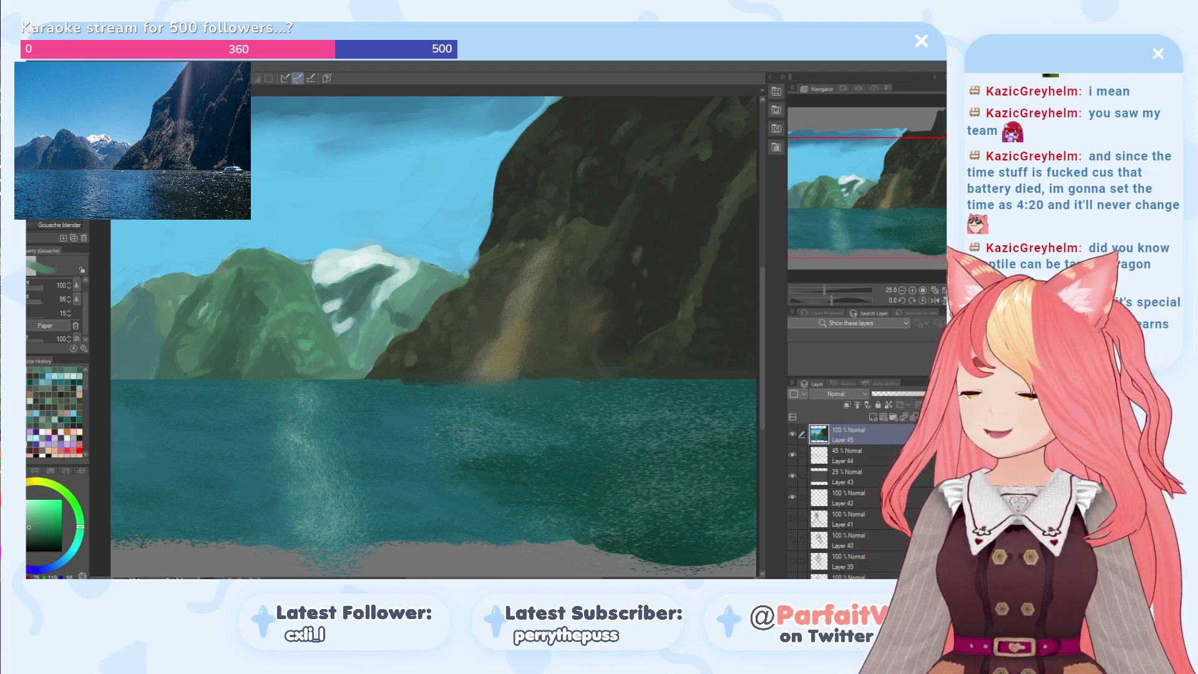
{"action": "left_click", "coordinate": [275, 292], "text": "alt"}
{"action": "left_click", "coordinate": [274, 291]}
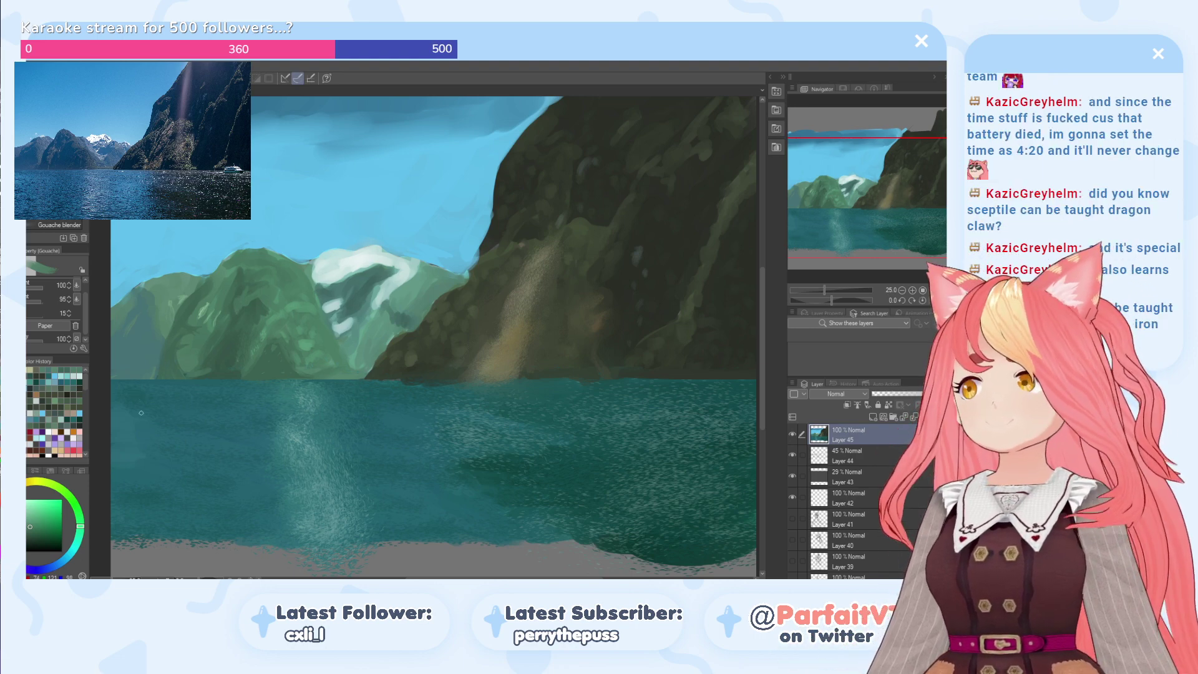
{"action": "left_click", "coordinate": [161, 326], "text": "alt"}
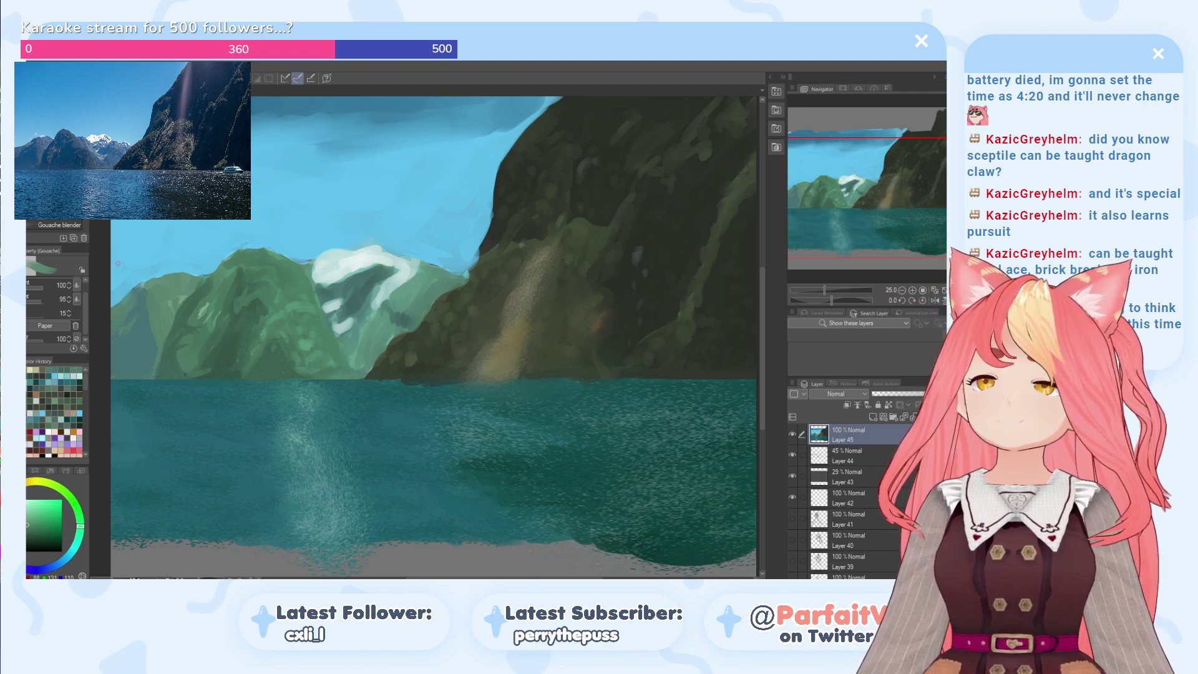
Step: Paint a darker blue sampled from the upper sky over the sky's corner beside the cliff top
{"action": "scroll", "coordinate": [196, 430], "scroll_direction": "down", "scroll_amount": 2}
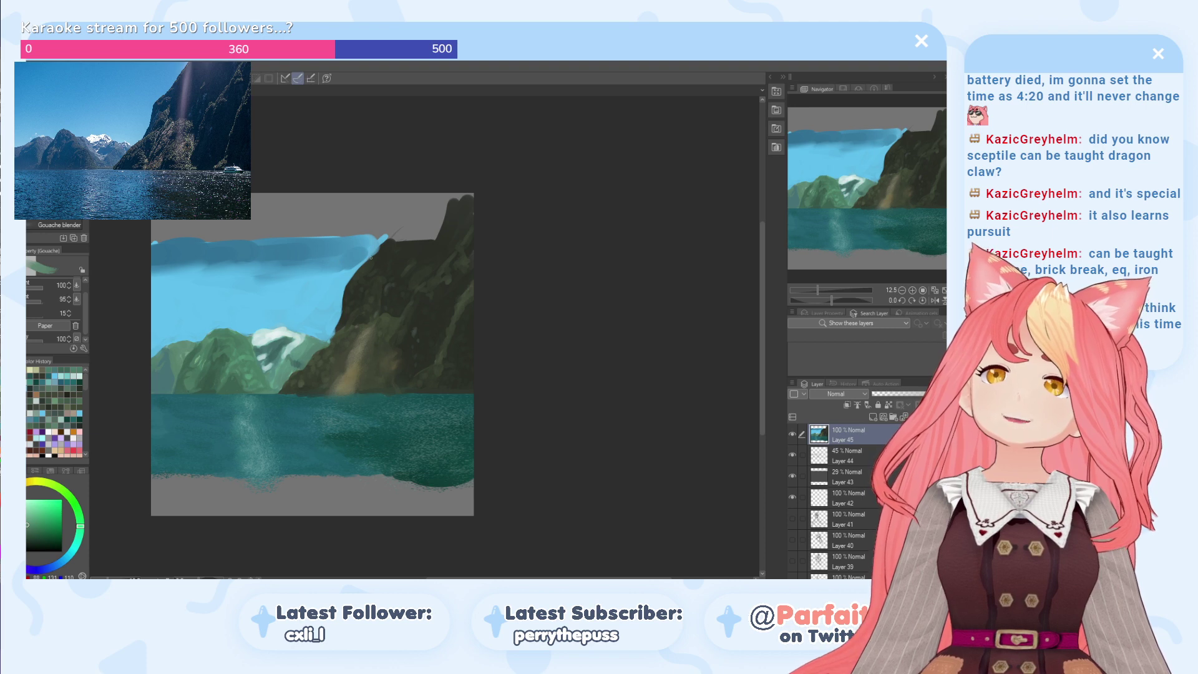
{"action": "scroll", "coordinate": [351, 251], "scroll_direction": "up", "scroll_amount": 2}
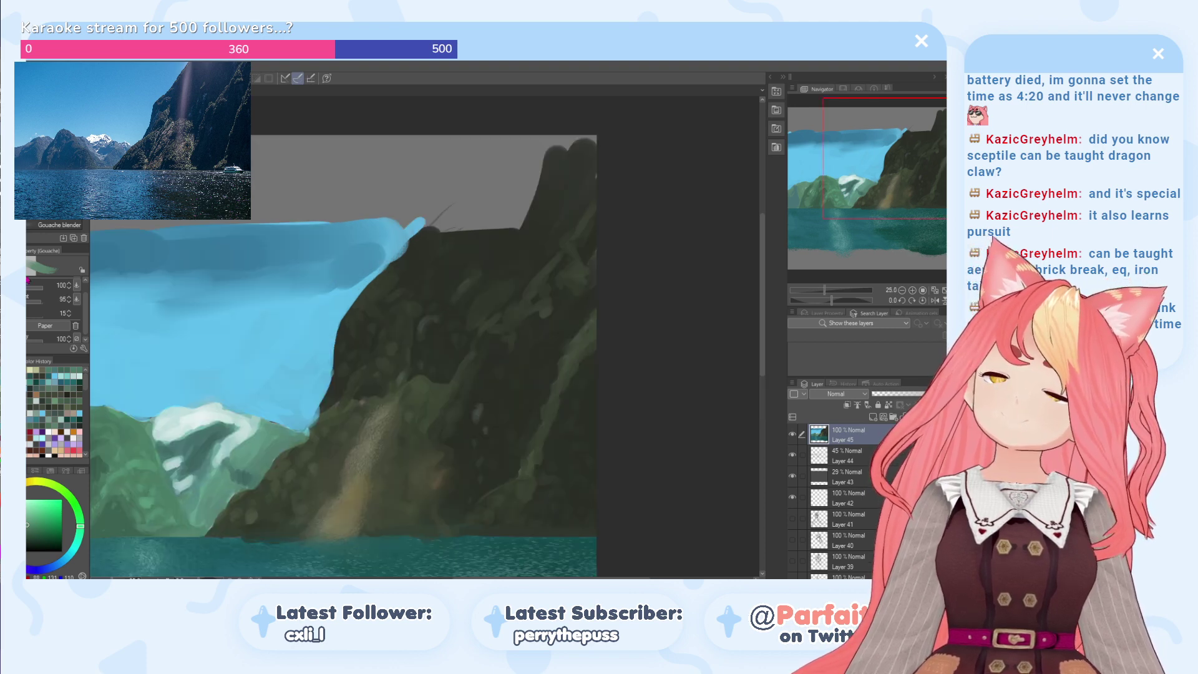
{"action": "left_click", "coordinate": [127, 247], "text": "alt"}
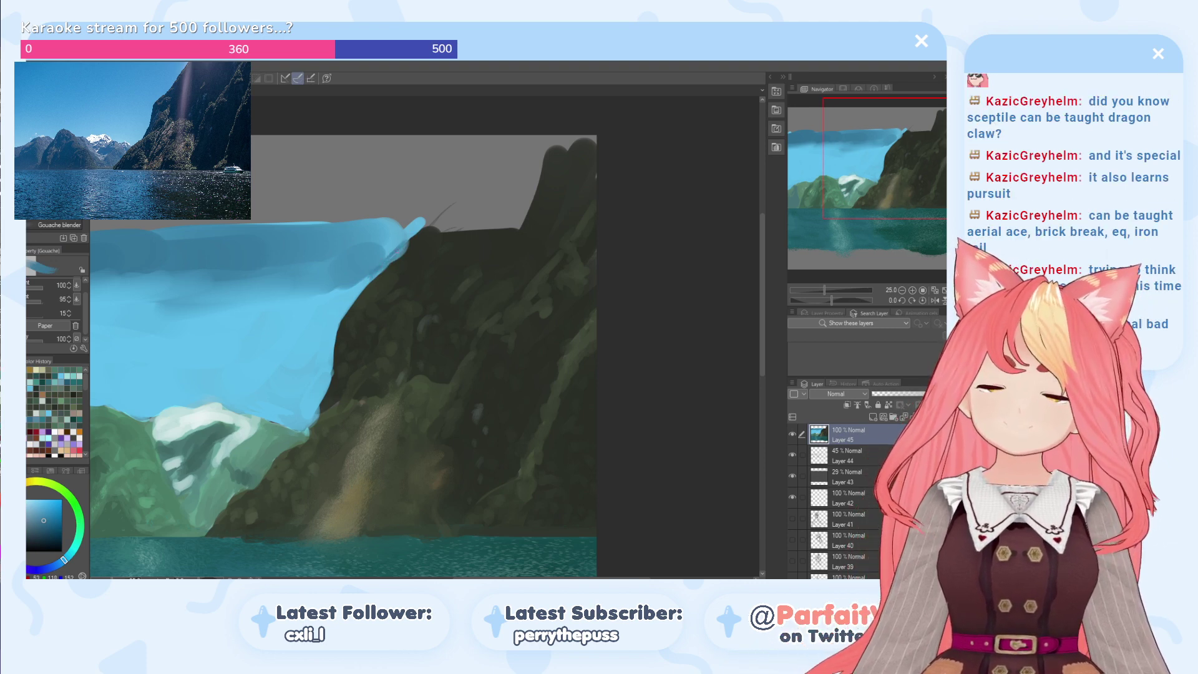
{"action": "left_click_drag", "start_coordinate": [406, 242], "coordinate": [381, 255]}
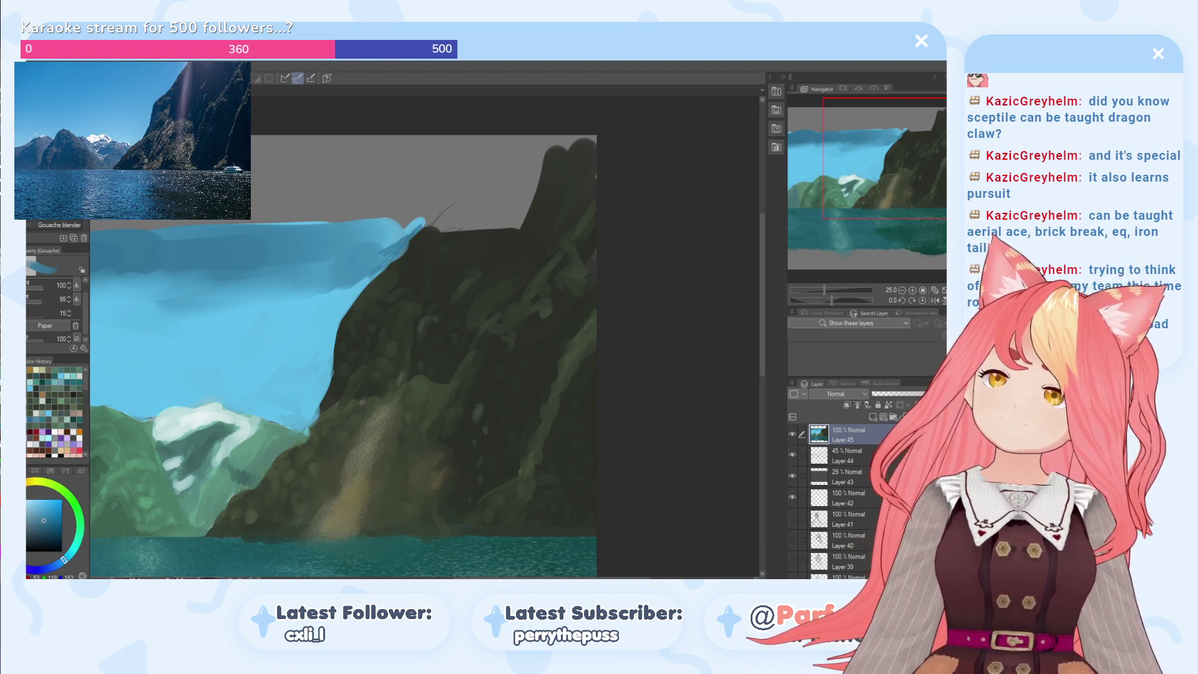
Step: Blend the dark blue band of the upper sky near the cliff with the dense watercolor brush
{"action": "key", "text": "p"}
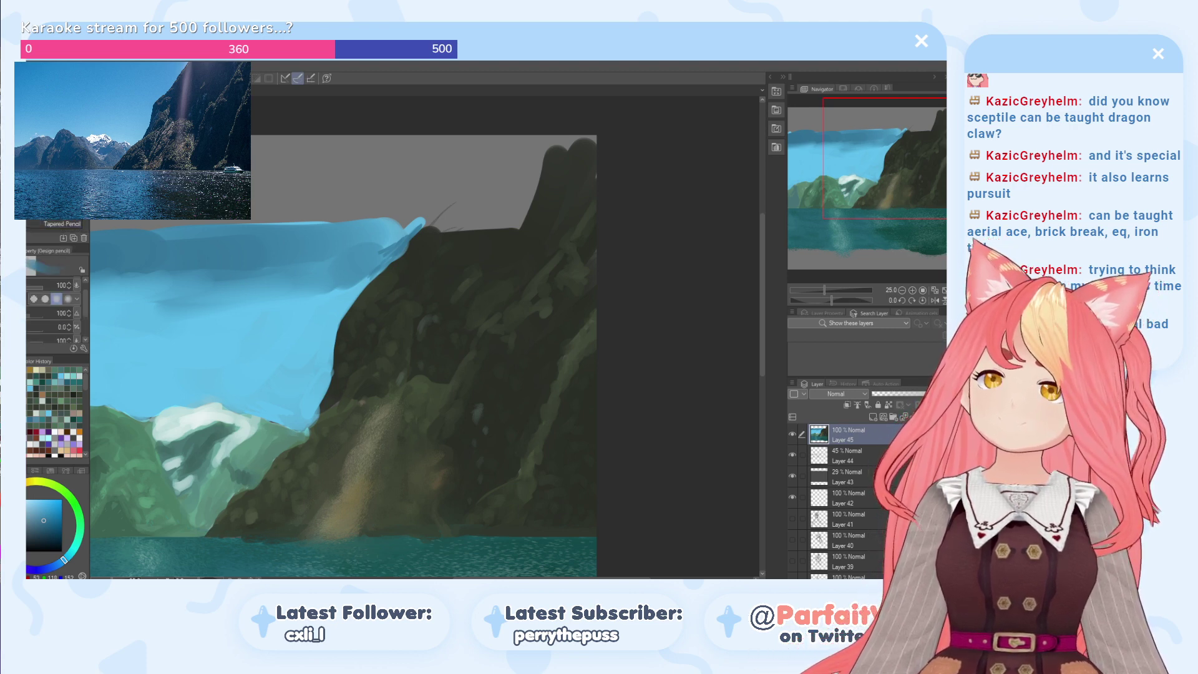
{"action": "key", "text": "b"}
{"action": "key", "text": "b"}
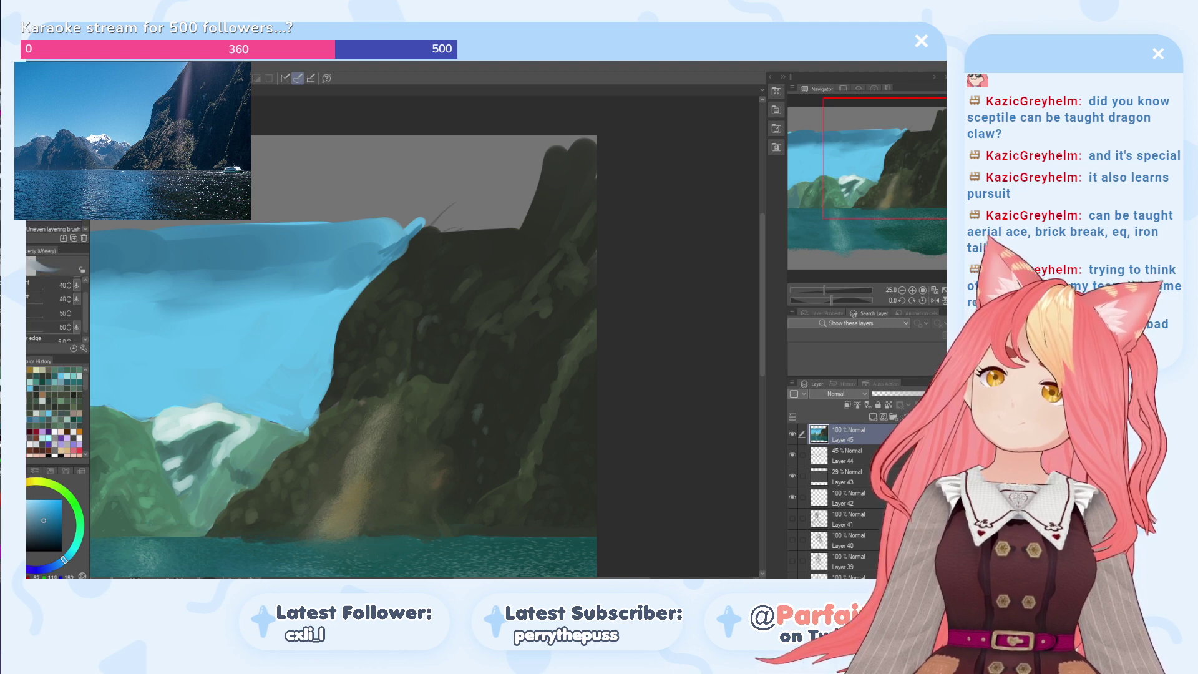
{"action": "key", "text": "b"}
{"action": "mouse_move", "coordinate": [385, 251]}
{"action": "left_mouse_down"}
{"action": "mouse_move", "coordinate": [365, 285]}
{"action": "mouse_move", "coordinate": [405, 238]}
{"action": "mouse_move", "coordinate": [355, 241]}
{"action": "mouse_move", "coordinate": [378, 252]}
{"action": "mouse_move", "coordinate": [354, 268]}
{"action": "mouse_move", "coordinate": [365, 249]}
{"action": "mouse_move", "coordinate": [349, 246]}
{"action": "mouse_move", "coordinate": [352, 272]}
{"action": "mouse_move", "coordinate": [371, 256]}
{"action": "mouse_move", "coordinate": [363, 235]}
{"action": "mouse_move", "coordinate": [403, 227]}
{"action": "mouse_move", "coordinate": [357, 243]}
{"action": "left_mouse_up"}
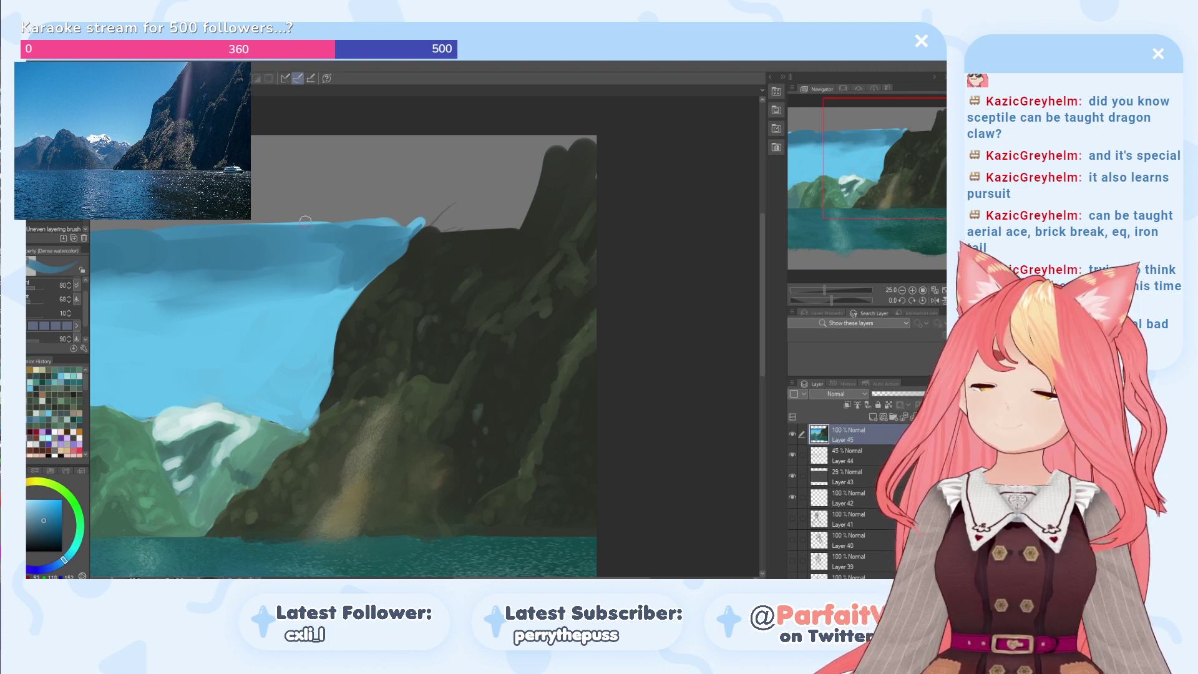
Step: Select a full-width rectangular strip above the sky and delete the uneven paint inside it to straighten the painting's upper edge
{"action": "scroll", "coordinate": [305, 222], "scroll_direction": "down", "scroll_amount": 2}
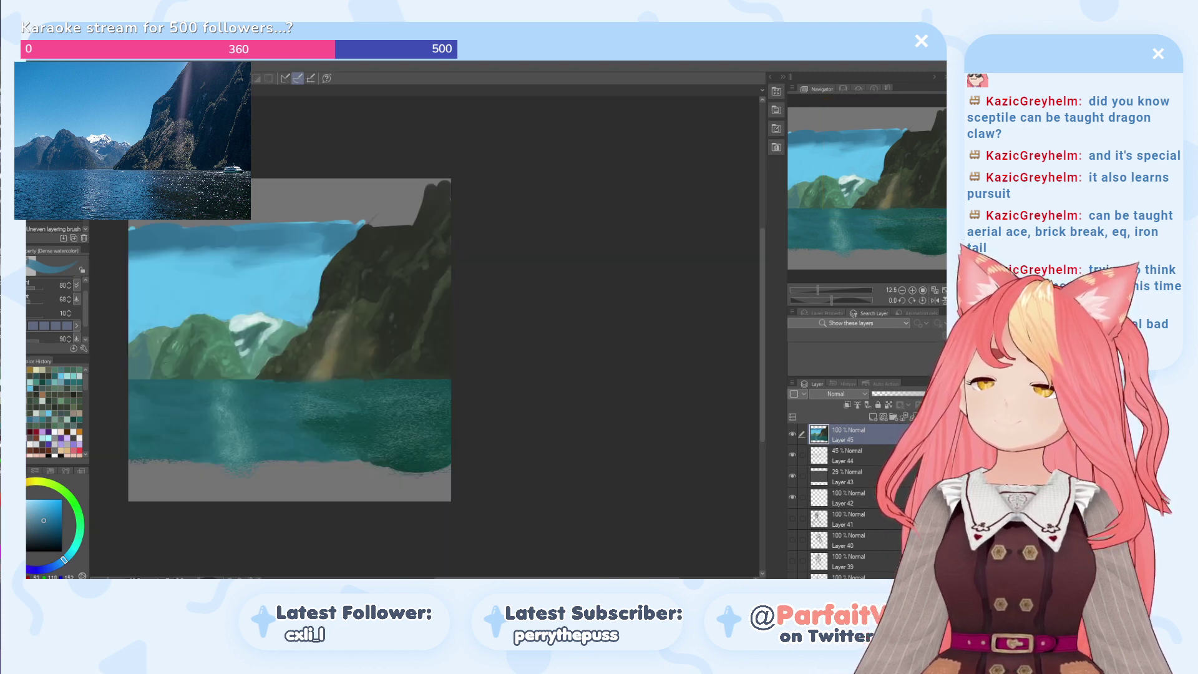
{"action": "key", "text": "m"}
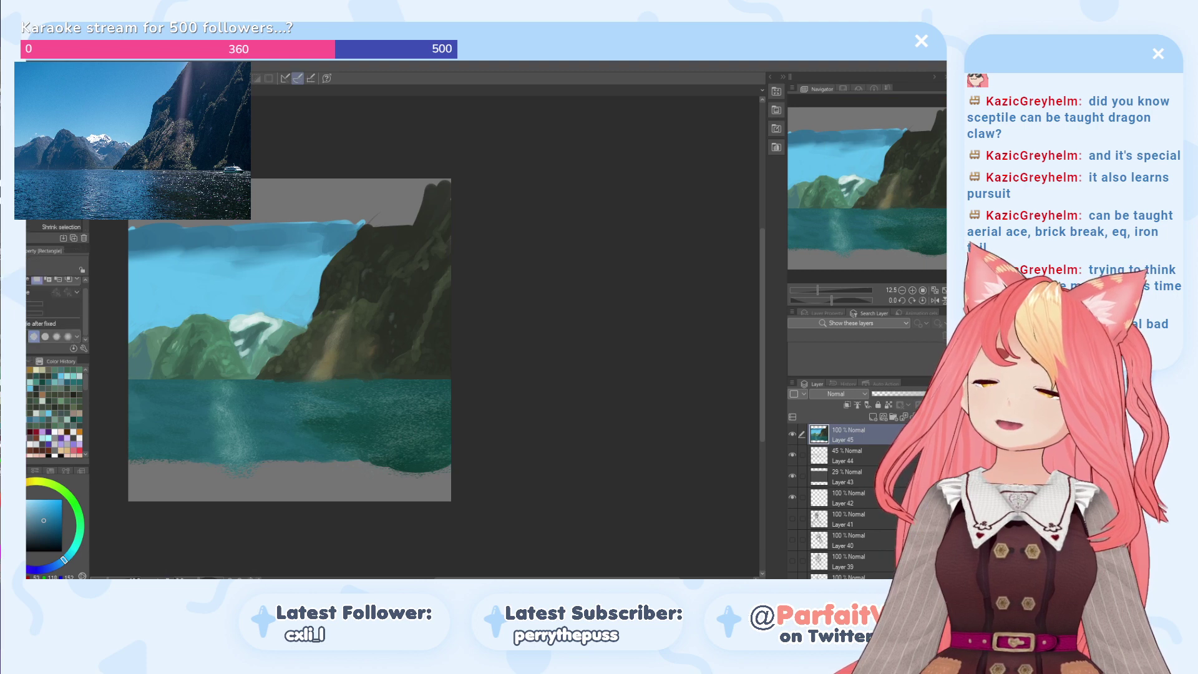
{"action": "left_click_drag", "start_coordinate": [106, 168], "coordinate": [486, 222]}
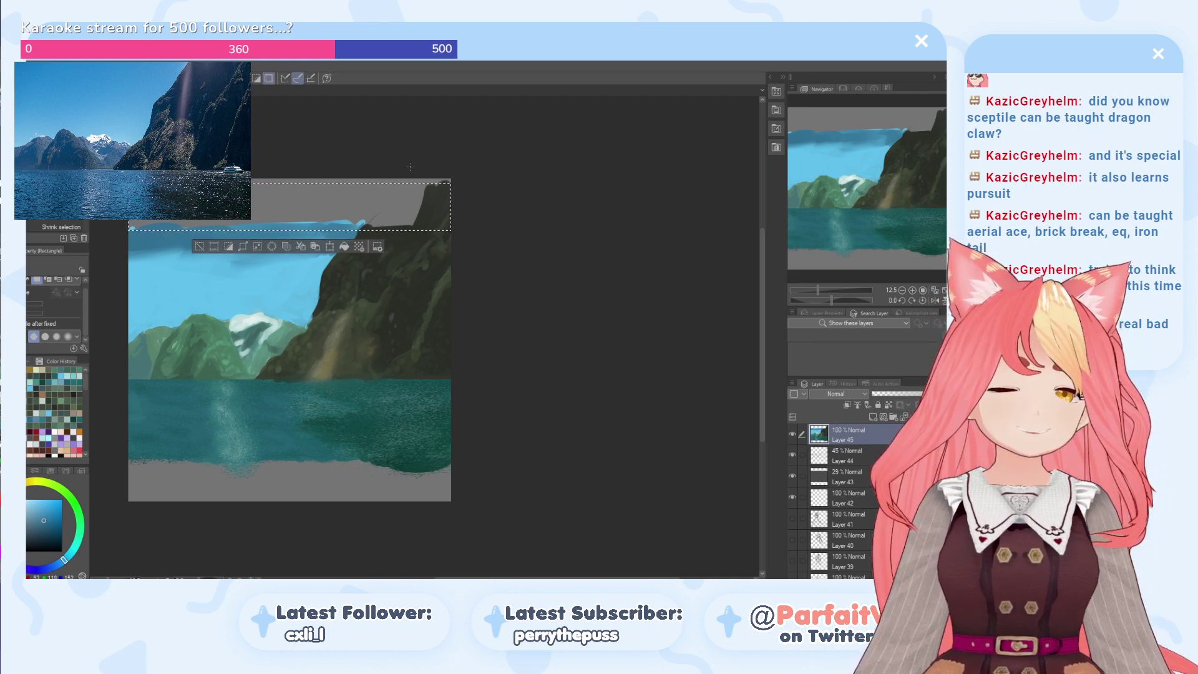
{"action": "key", "text": "Delete"}
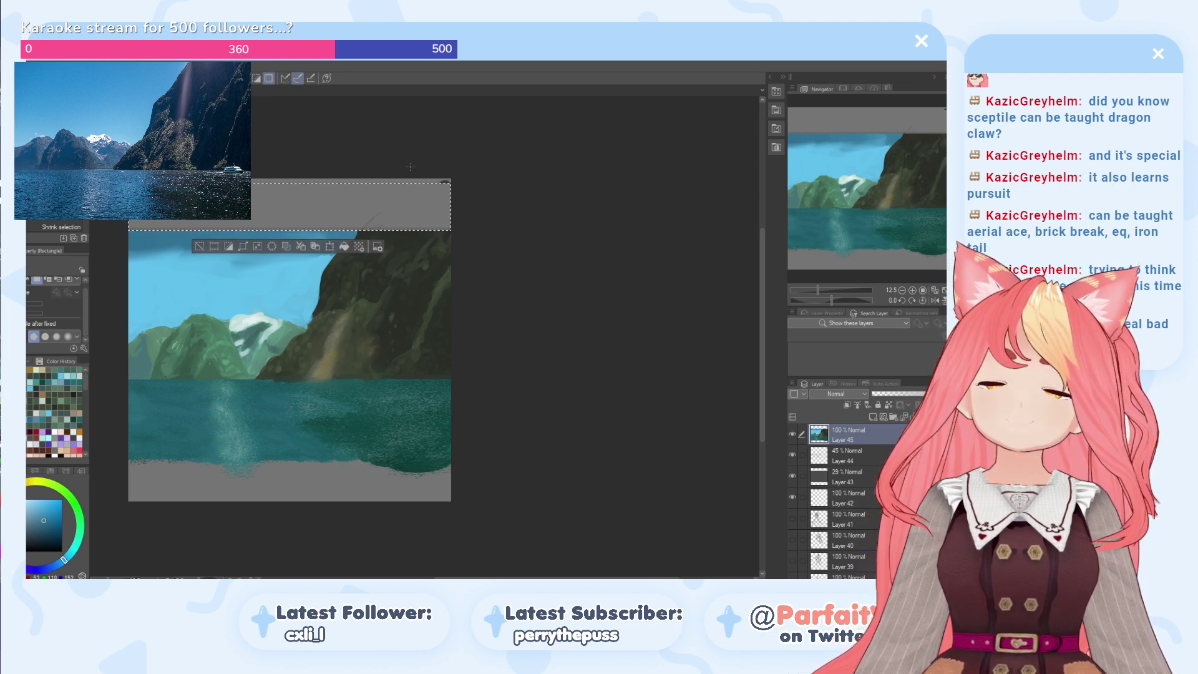
Step: Undo the last strip deletion, delete the paint inside the slightly shorter strip above the sky instead, and clear the selection
{"action": "key", "text": "ctrl+z"}
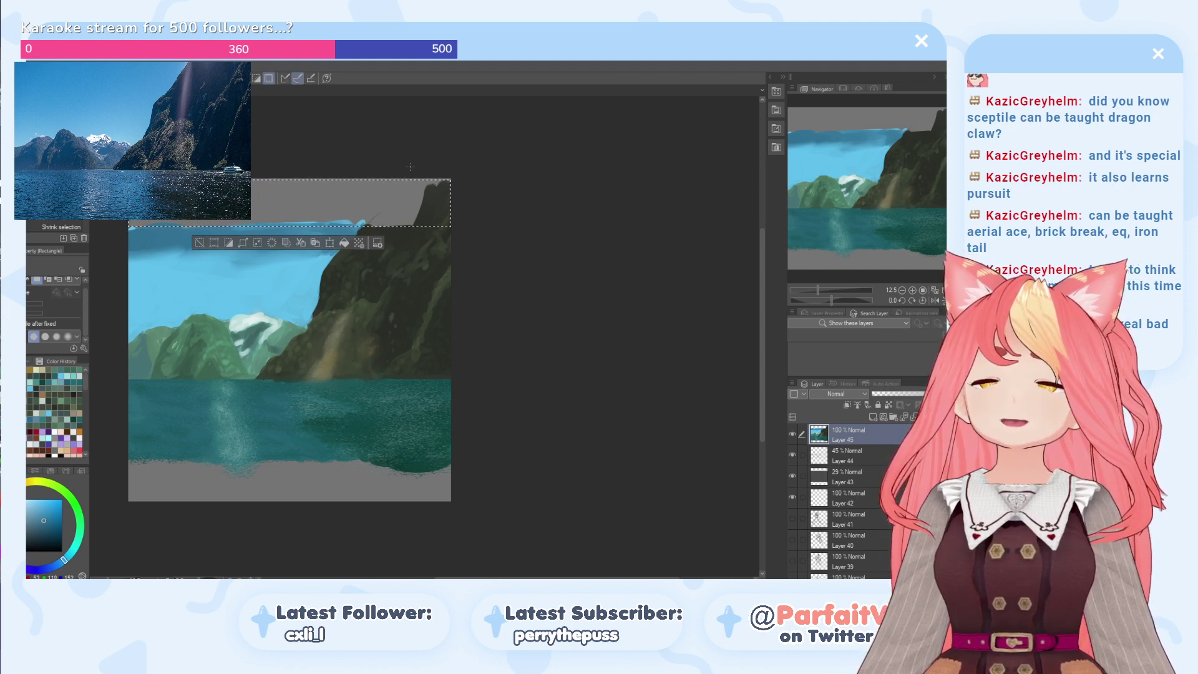
{"action": "key", "text": "Delete"}
{"action": "left_click", "coordinate": [197, 245]}
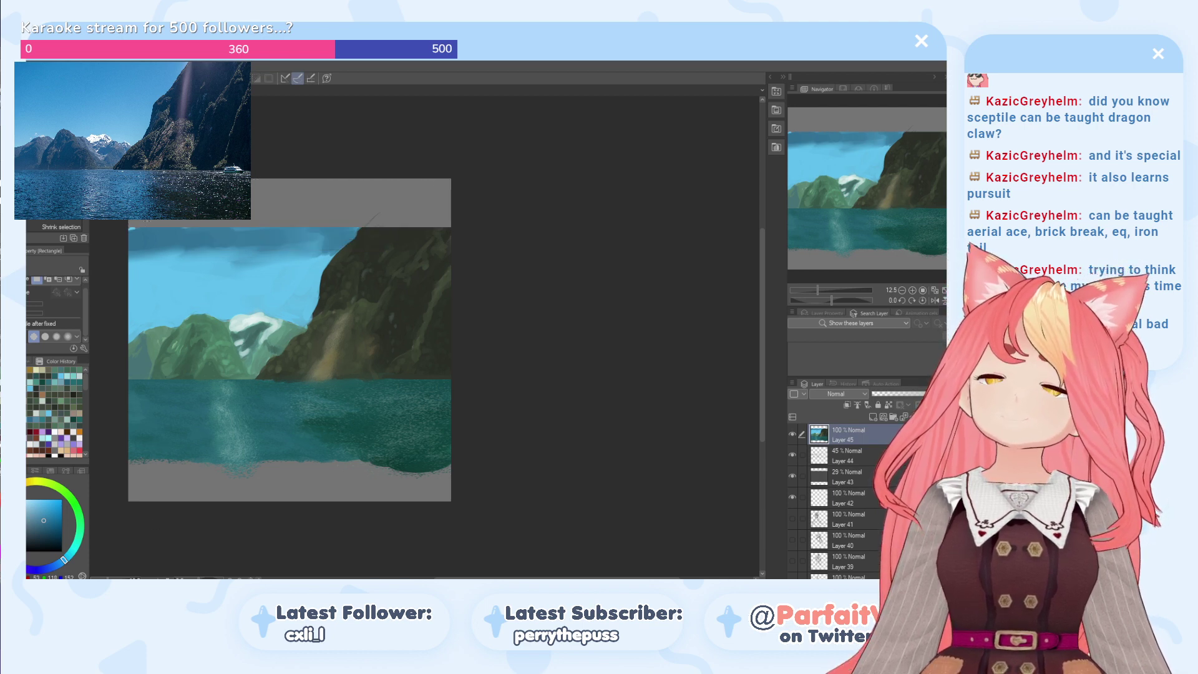
Step: Soften the lower edge of the dark blue sky band with the smooth watercolor brush, using blues sampled from the sky
{"action": "right_click", "coordinate": [143, 238]}
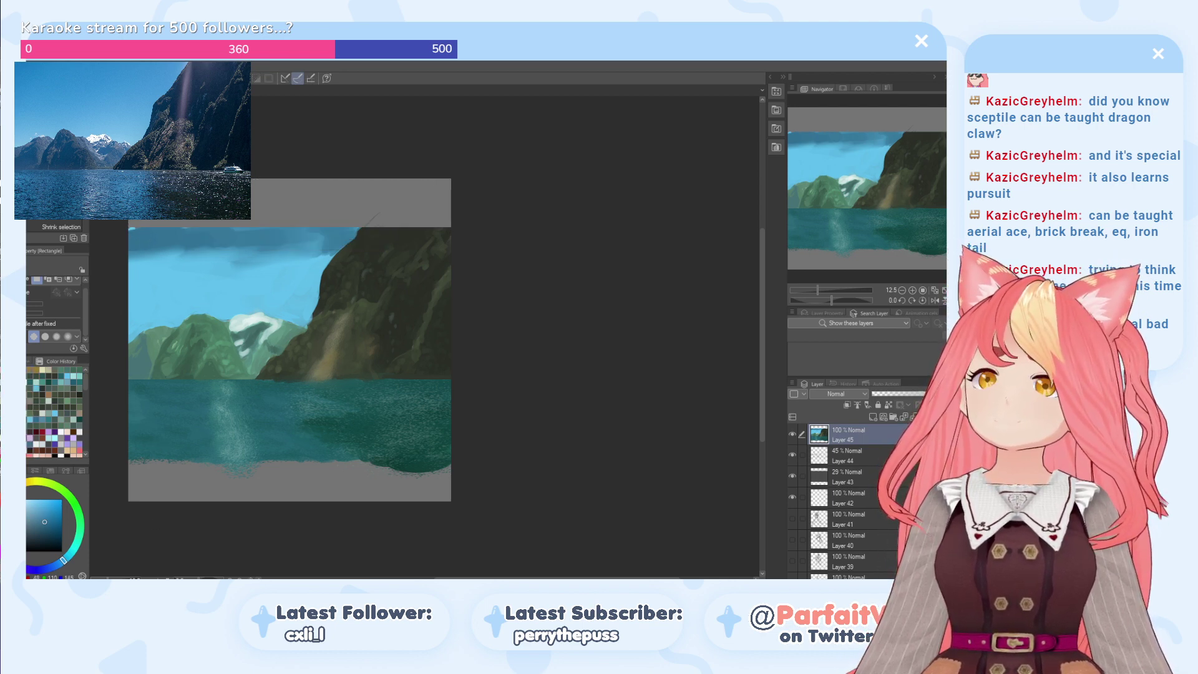
{"action": "key", "text": "p"}
{"action": "scroll", "coordinate": [124, 241], "scroll_direction": "up", "scroll_amount": 2}
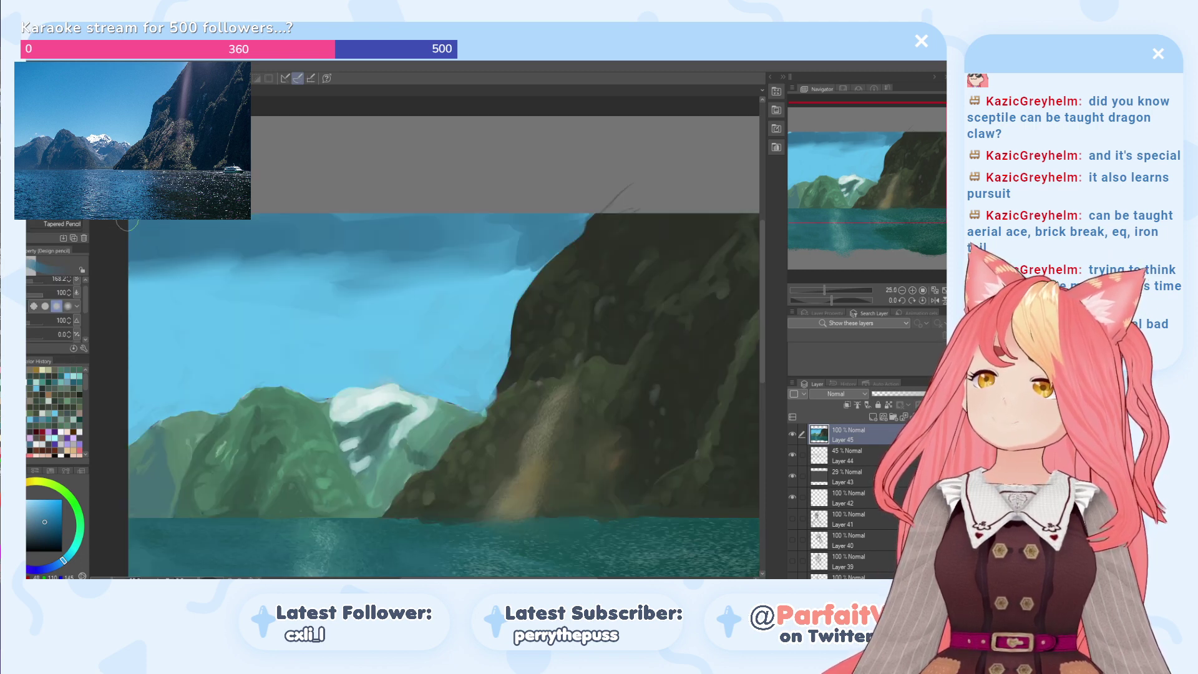
{"action": "key", "text": "p"}
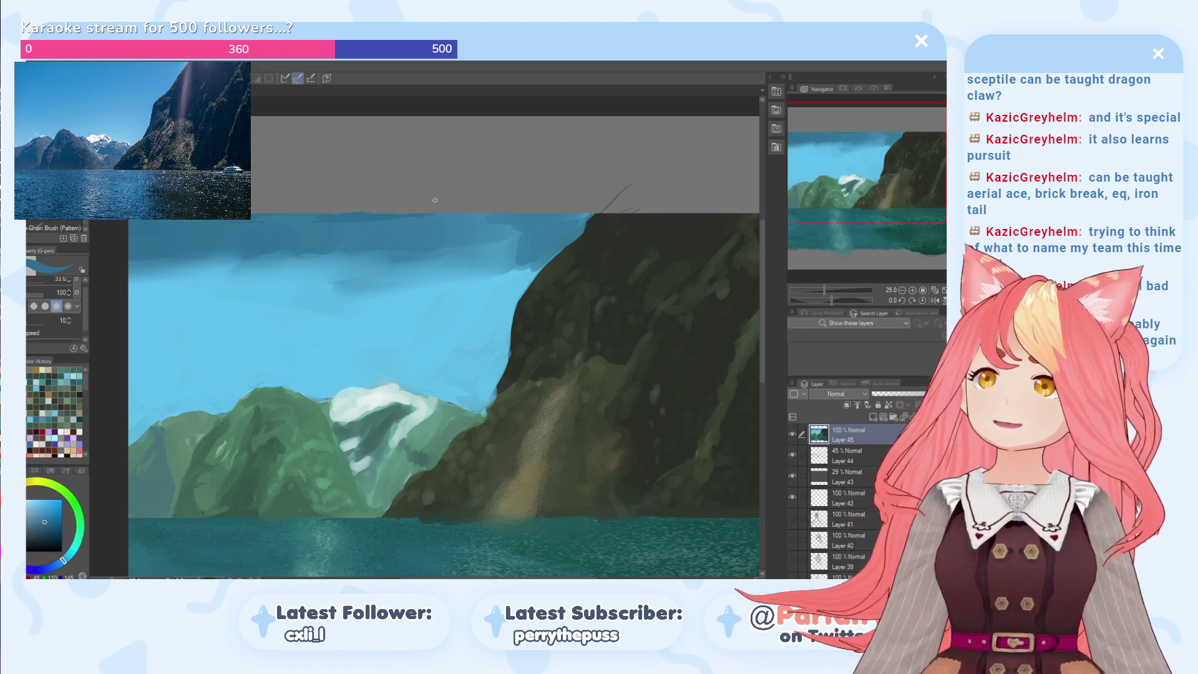
{"action": "key", "text": "p"}
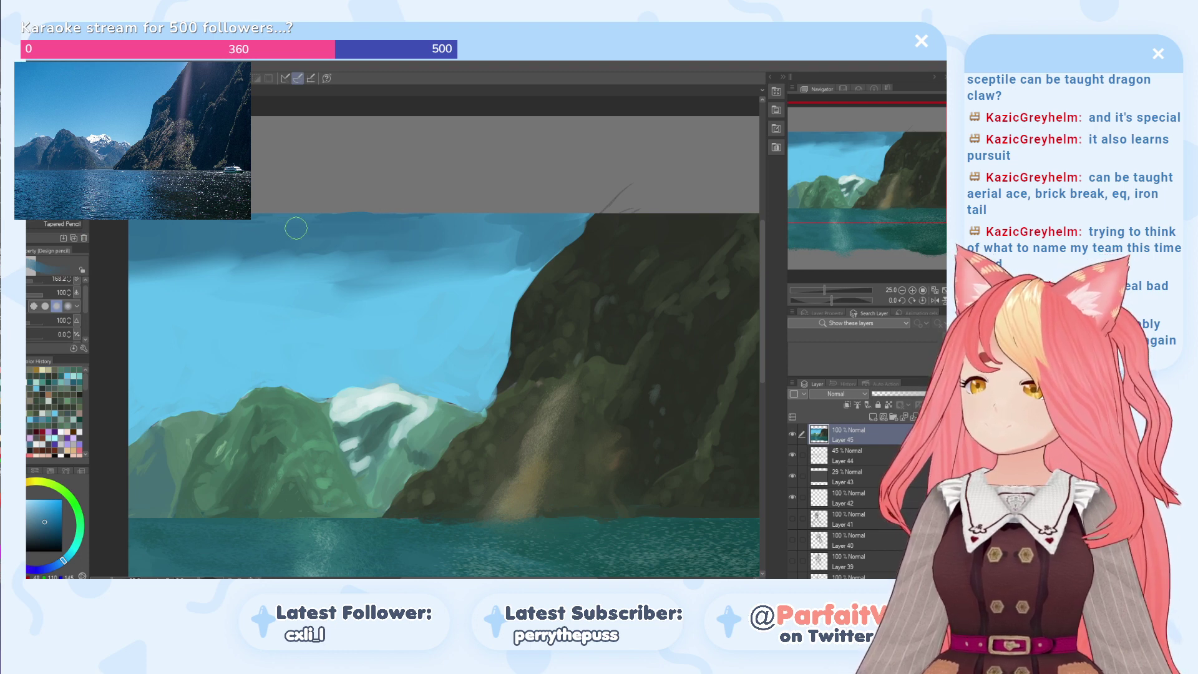
{"action": "key", "text": "b"}
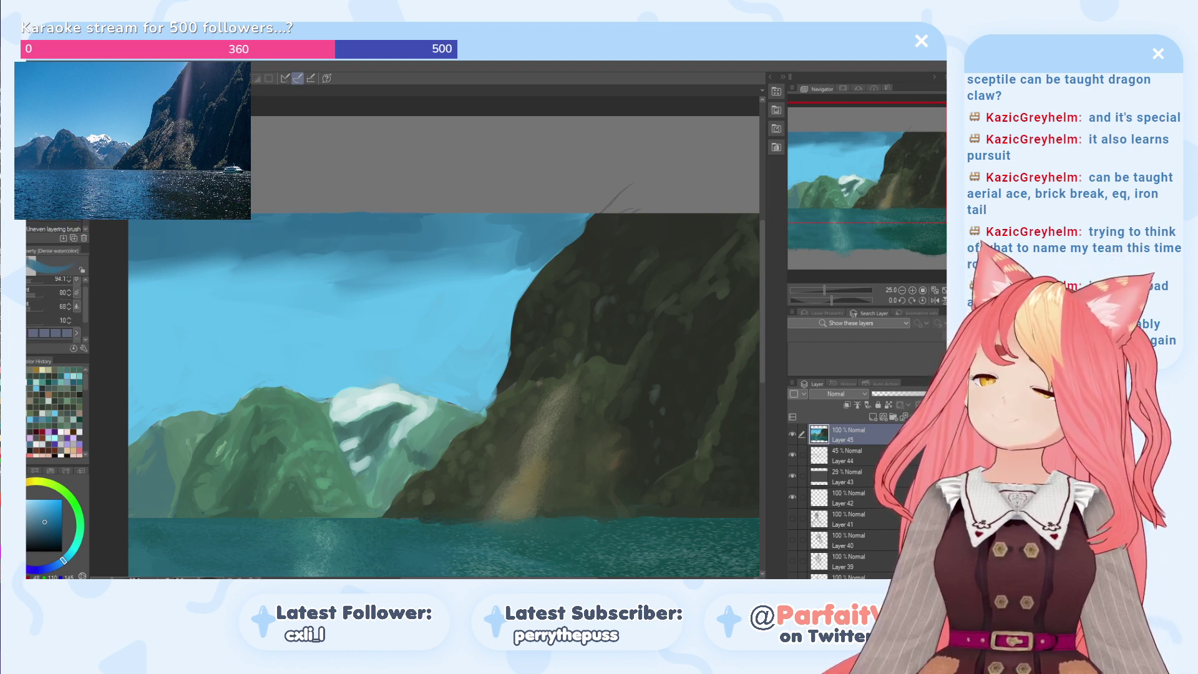
{"action": "key", "text": "b"}
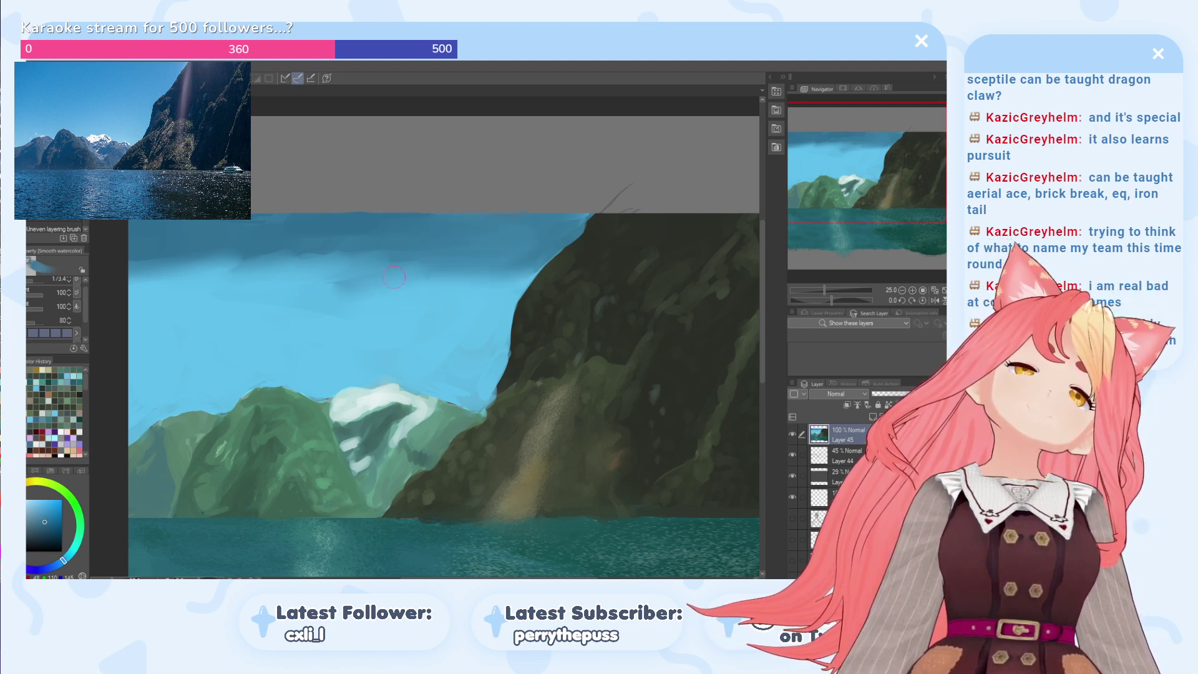
{"action": "left_click_drag", "start_coordinate": [341, 286], "coordinate": [277, 290]}
{"action": "left_click", "coordinate": [280, 305], "text": "alt"}
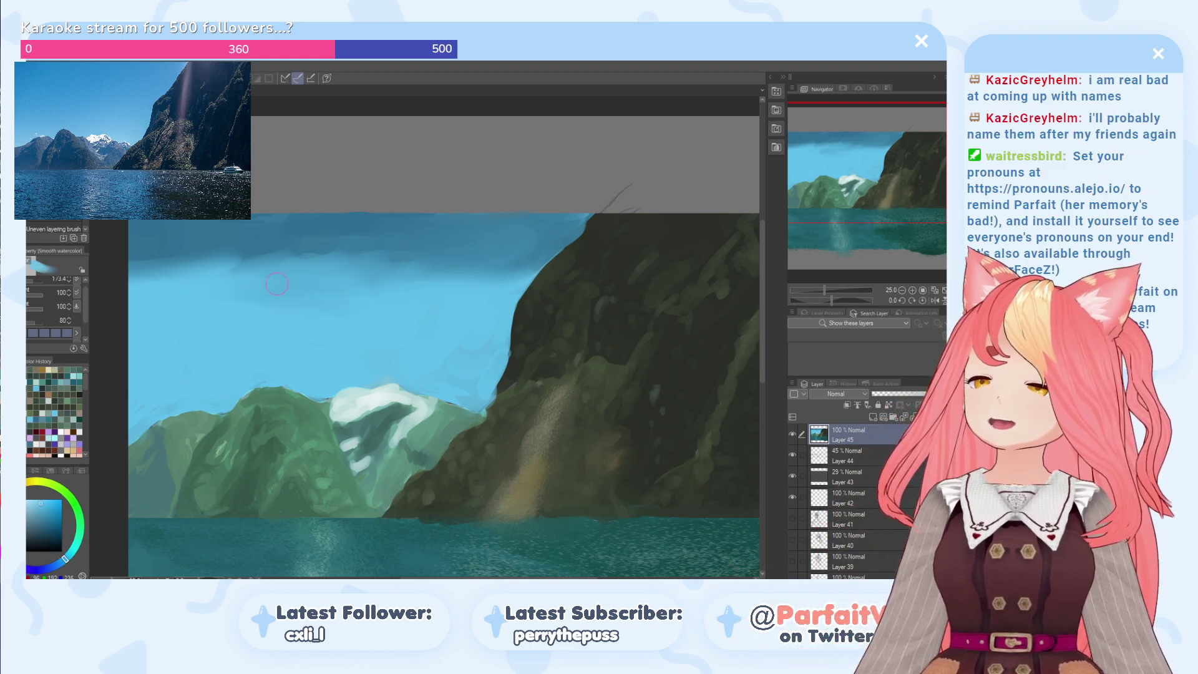
{"action": "left_click_drag", "start_coordinate": [186, 265], "coordinate": [139, 248]}
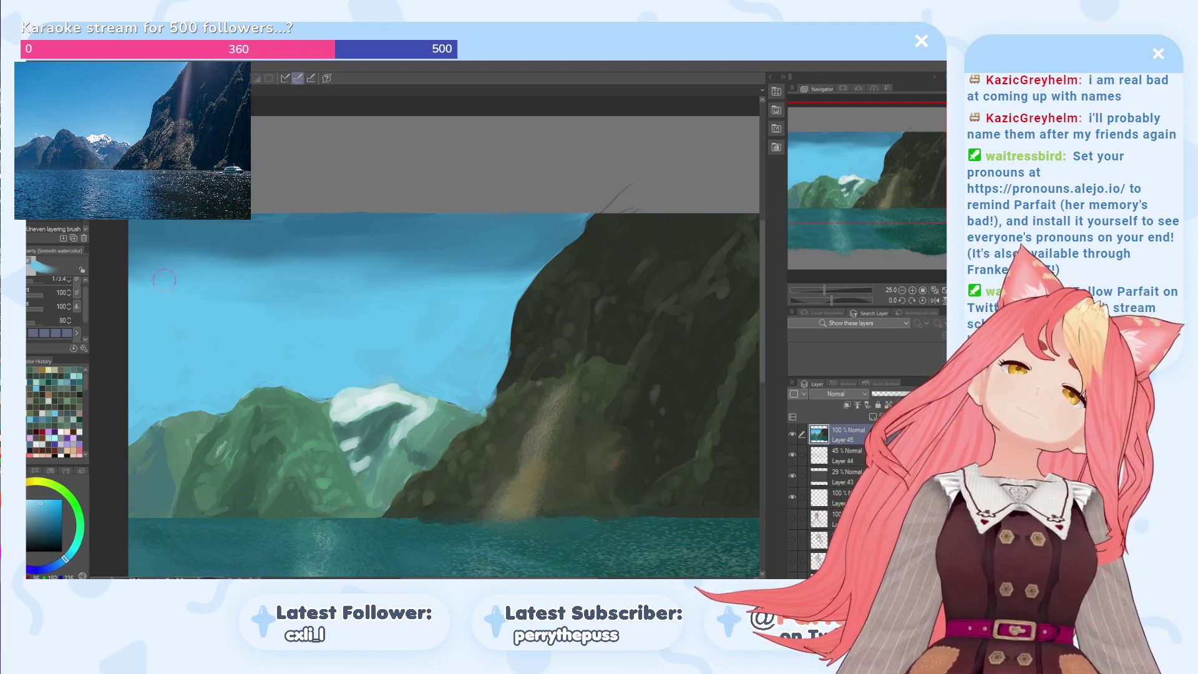
{"action": "left_click", "coordinate": [263, 239], "text": "alt"}
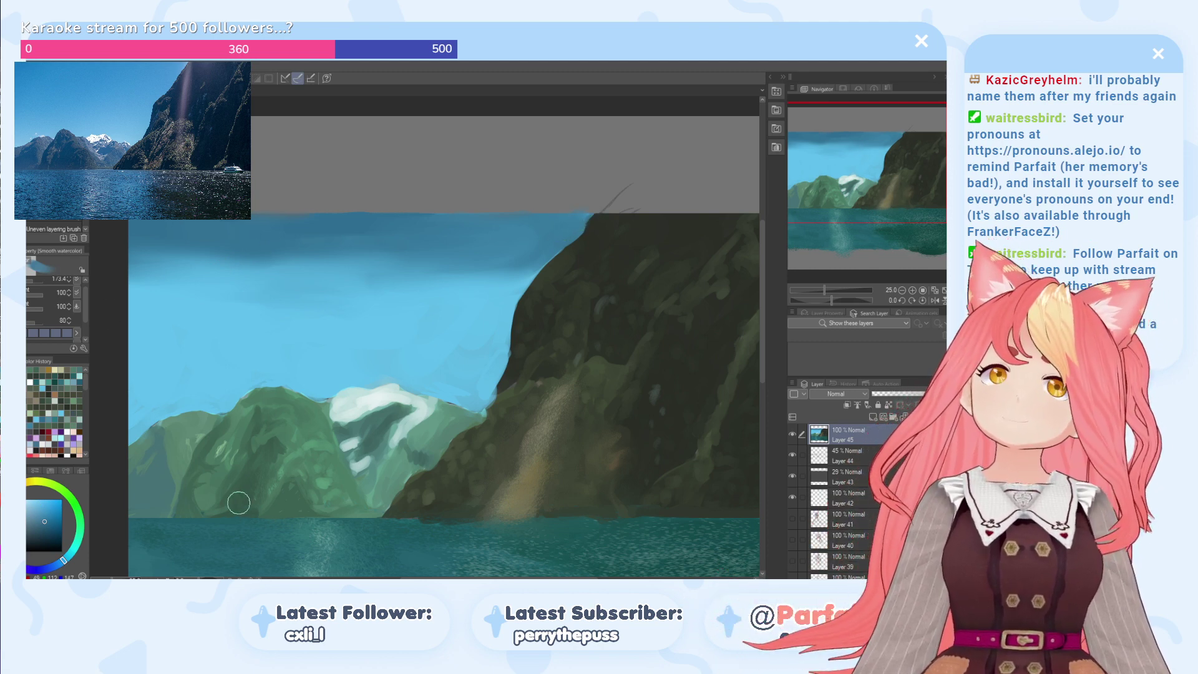
Step: Smooth the light blue sky just above the distant mountains and beside the cliff, using blue sampled from the open sky
{"action": "left_click", "coordinate": [431, 320], "text": "alt"}
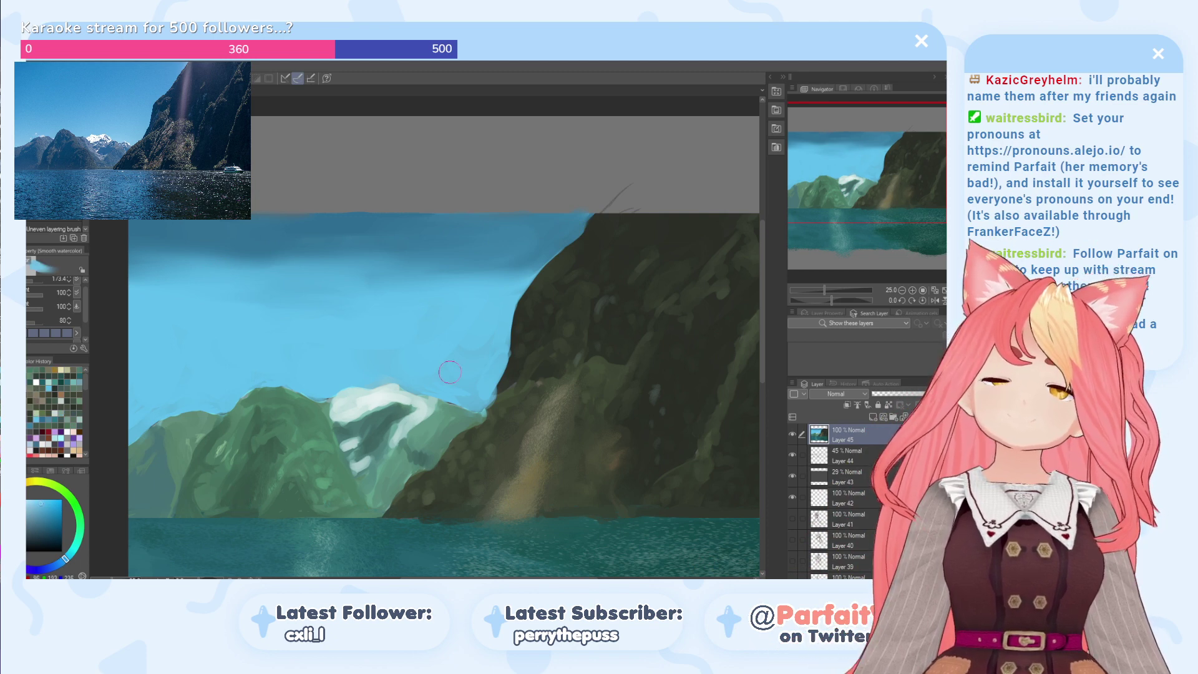
{"action": "mouse_move", "coordinate": [482, 385]}
{"action": "left_mouse_down"}
{"action": "mouse_move", "coordinate": [483, 375]}
{"action": "mouse_move", "coordinate": [447, 398]}
{"action": "left_mouse_up"}
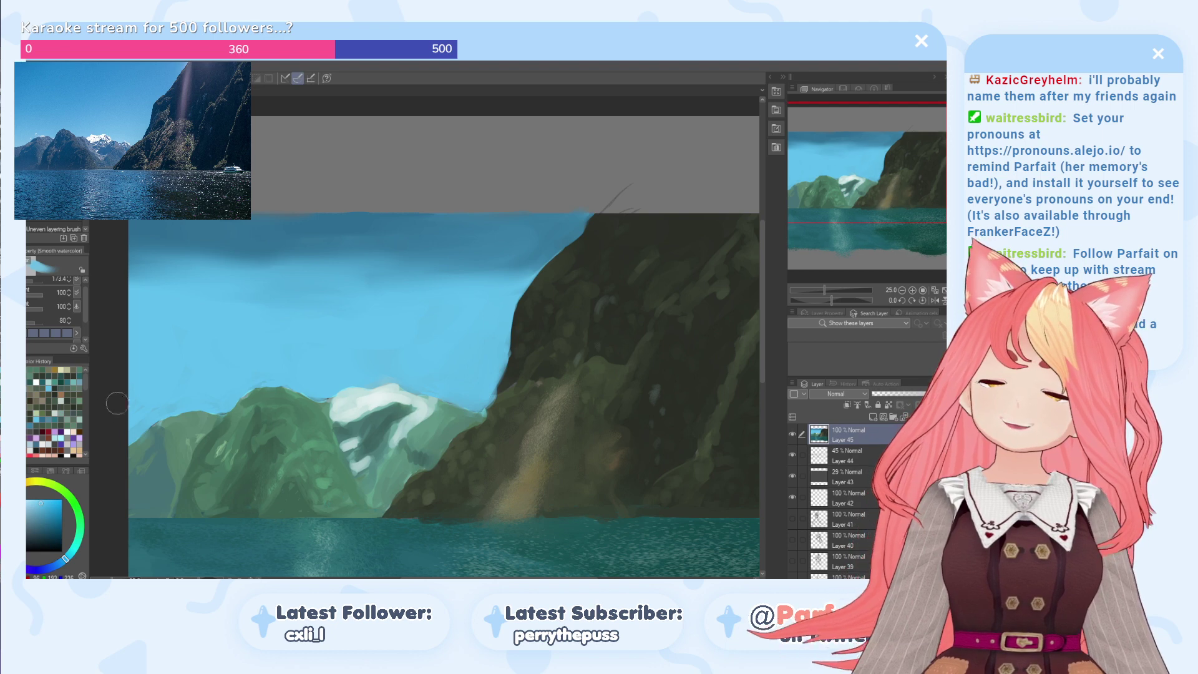
{"action": "left_click", "coordinate": [208, 343], "text": "alt"}
Step: Mix a muted blue from the sampled upper sky and paint a horizontal cloud stripe across the middle sky with the dense watercolor brush
{"action": "key", "text": "p"}
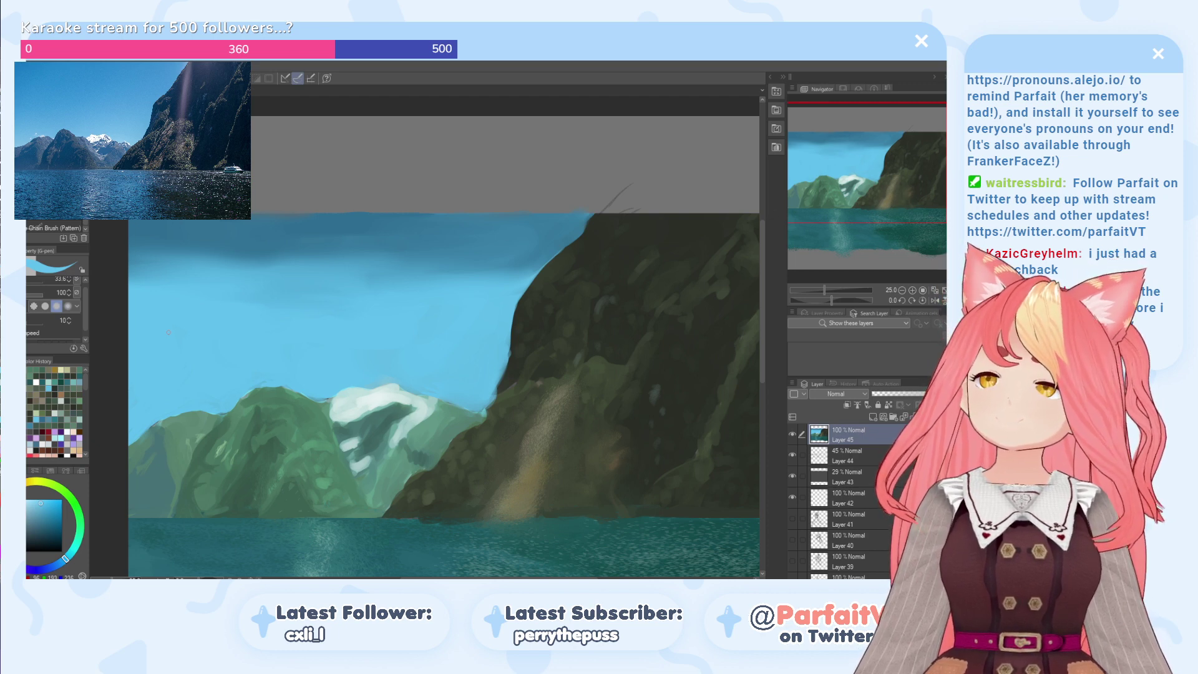
{"action": "left_click", "coordinate": [254, 236], "text": "alt"}
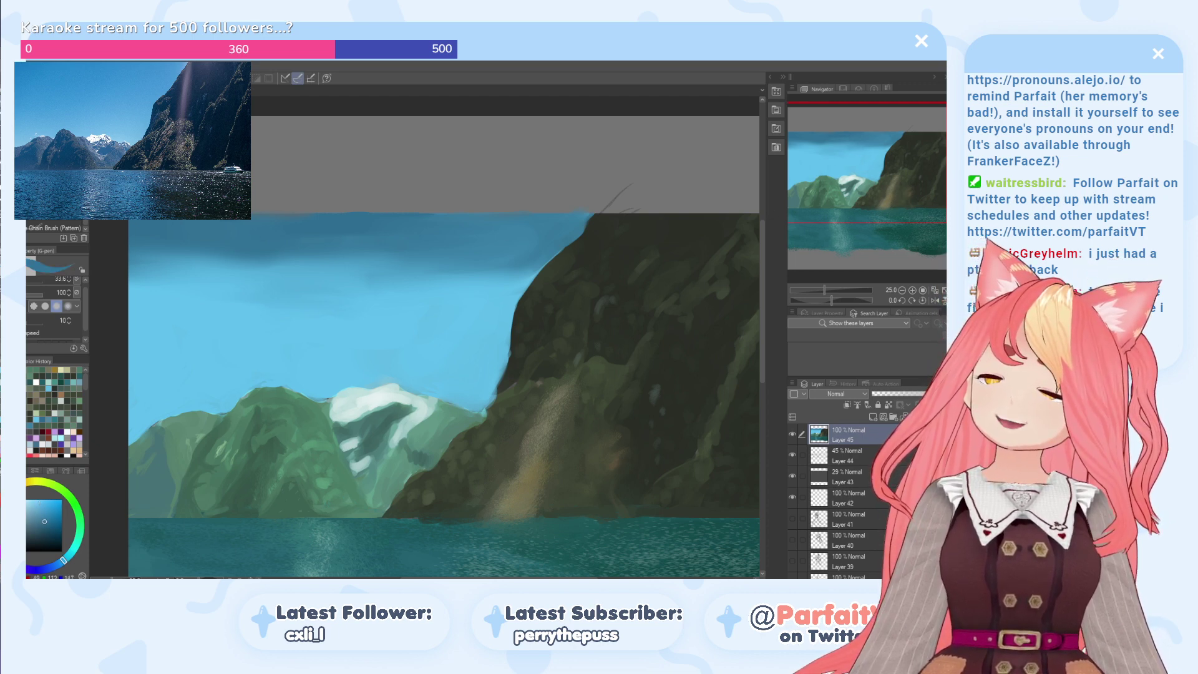
{"action": "key", "text": "b"}
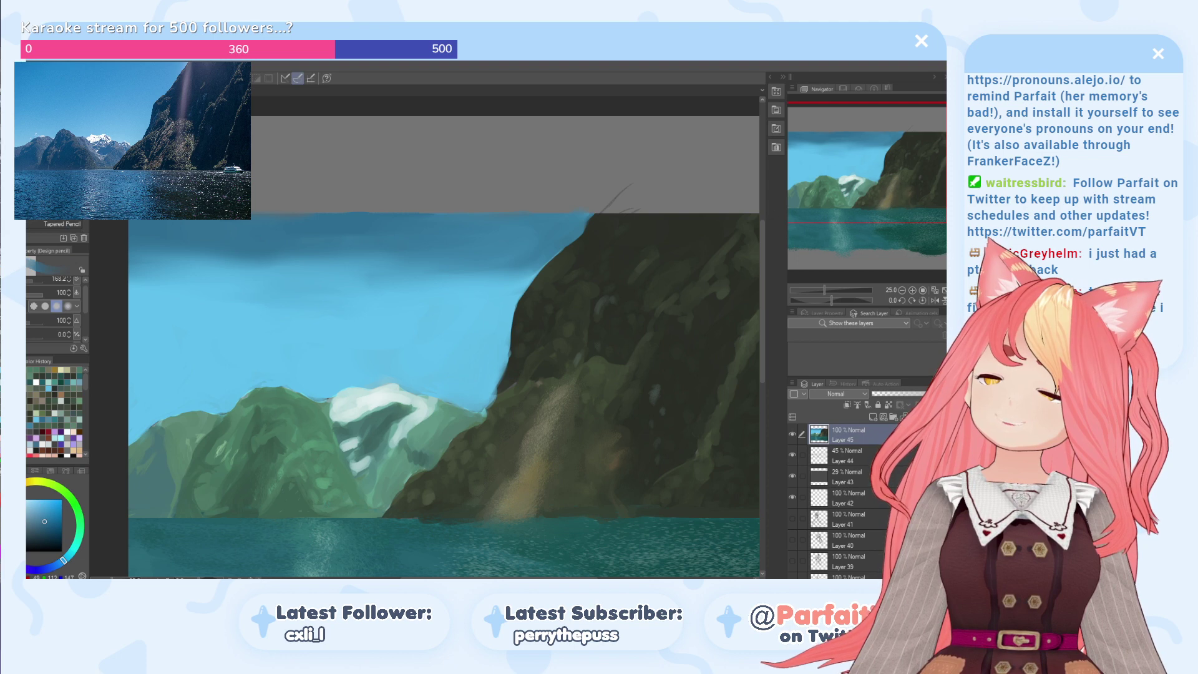
{"action": "key", "text": "b"}
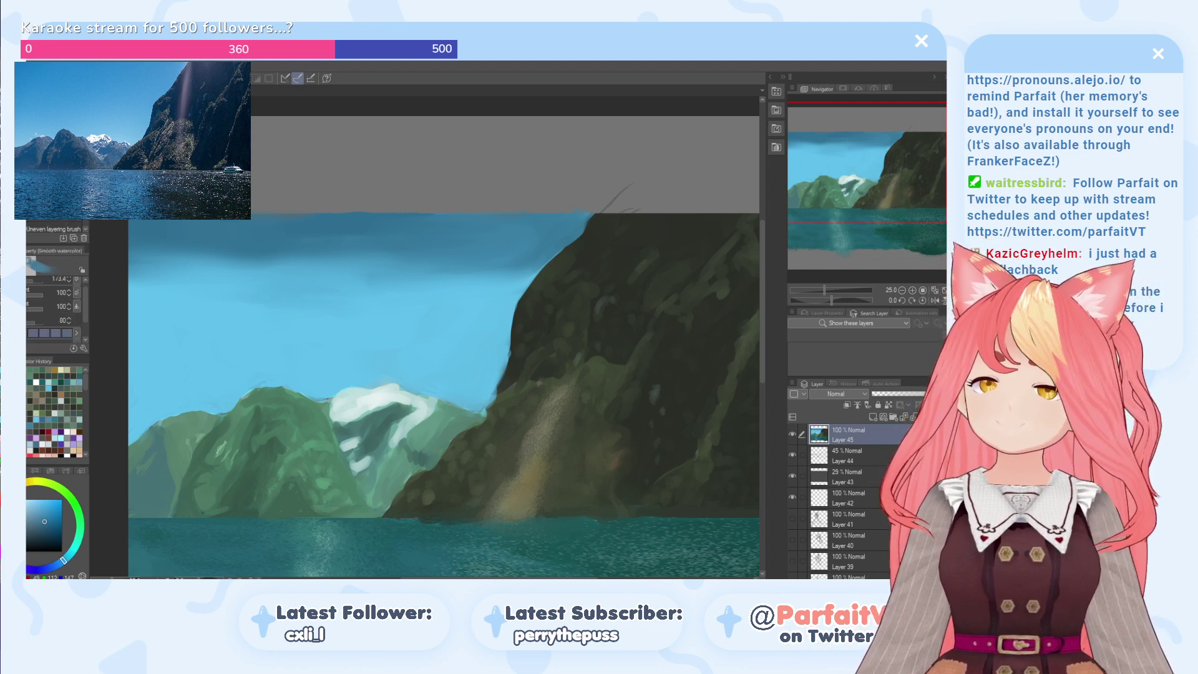
{"action": "key", "text": "b"}
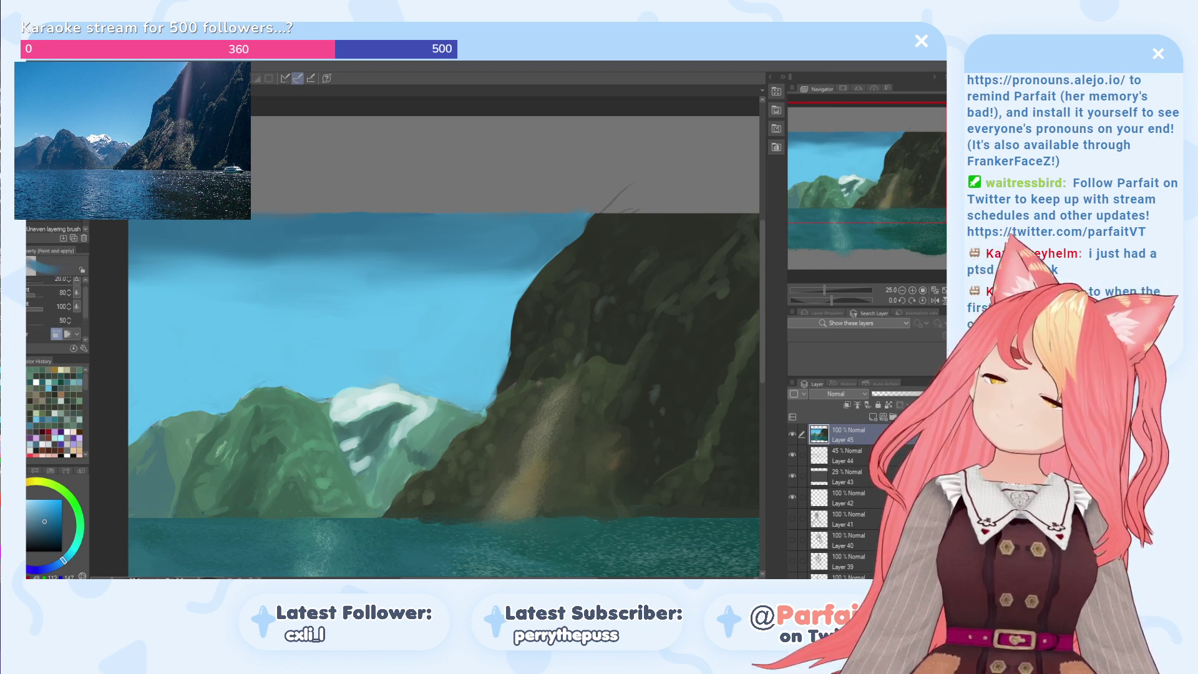
{"action": "key", "text": "b"}
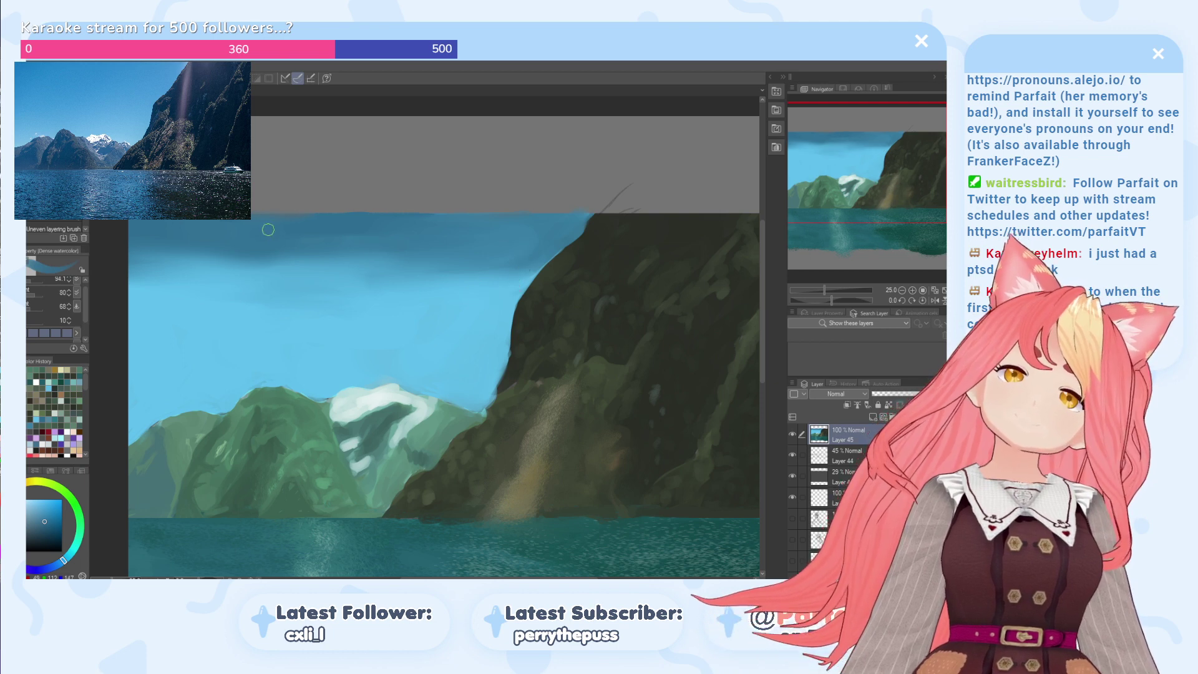
{"action": "left_click", "coordinate": [73, 413]}
{"action": "left_click", "coordinate": [41, 515]}
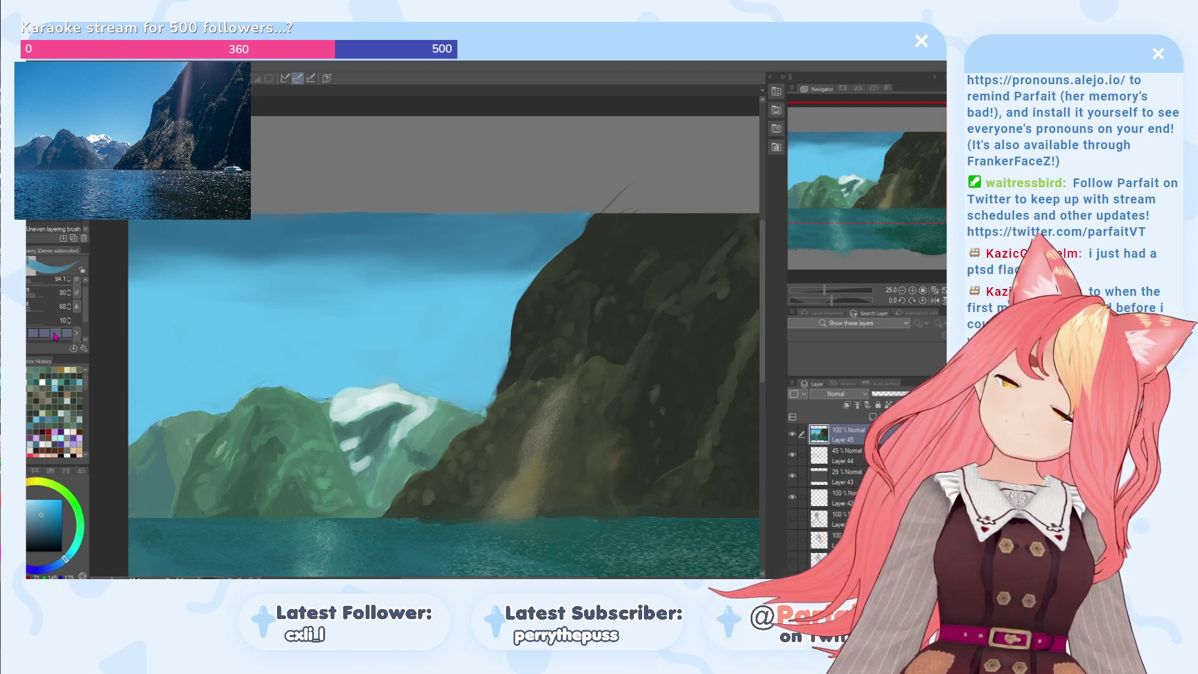
{"action": "mouse_move", "coordinate": [190, 275]}
{"action": "left_mouse_down"}
{"action": "mouse_move", "coordinate": [123, 281]}
{"action": "mouse_move", "coordinate": [164, 276]}
{"action": "mouse_move", "coordinate": [154, 269]}
{"action": "mouse_move", "coordinate": [159, 287]}
{"action": "mouse_move", "coordinate": [431, 299]}
{"action": "mouse_move", "coordinate": [510, 296]}
{"action": "mouse_move", "coordinate": [529, 278]}
{"action": "mouse_move", "coordinate": [501, 310]}
{"action": "mouse_move", "coordinate": [510, 298]}
{"action": "mouse_move", "coordinate": [506, 309]}
{"action": "mouse_move", "coordinate": [367, 320]}
{"action": "mouse_move", "coordinate": [480, 310]}
{"action": "mouse_move", "coordinate": [206, 323]}
{"action": "mouse_move", "coordinate": [342, 302]}
{"action": "mouse_move", "coordinate": [109, 329]}
{"action": "left_mouse_up"}
{"action": "key", "text": "ctrl+z"}
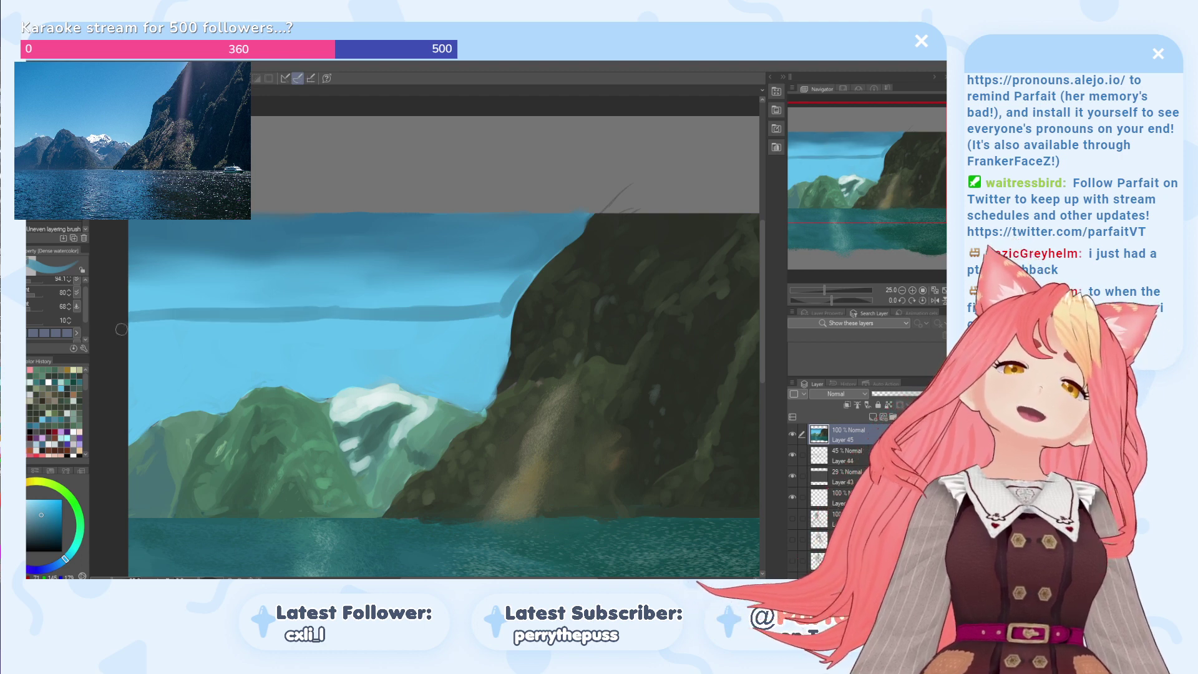
{"action": "mouse_move", "coordinate": [501, 299]}
{"action": "left_mouse_down"}
{"action": "mouse_move", "coordinate": [372, 304]}
{"action": "mouse_move", "coordinate": [502, 296]}
{"action": "mouse_move", "coordinate": [462, 287]}
{"action": "mouse_move", "coordinate": [503, 277]}
{"action": "mouse_move", "coordinate": [409, 281]}
{"action": "mouse_move", "coordinate": [325, 306]}
{"action": "left_mouse_up"}
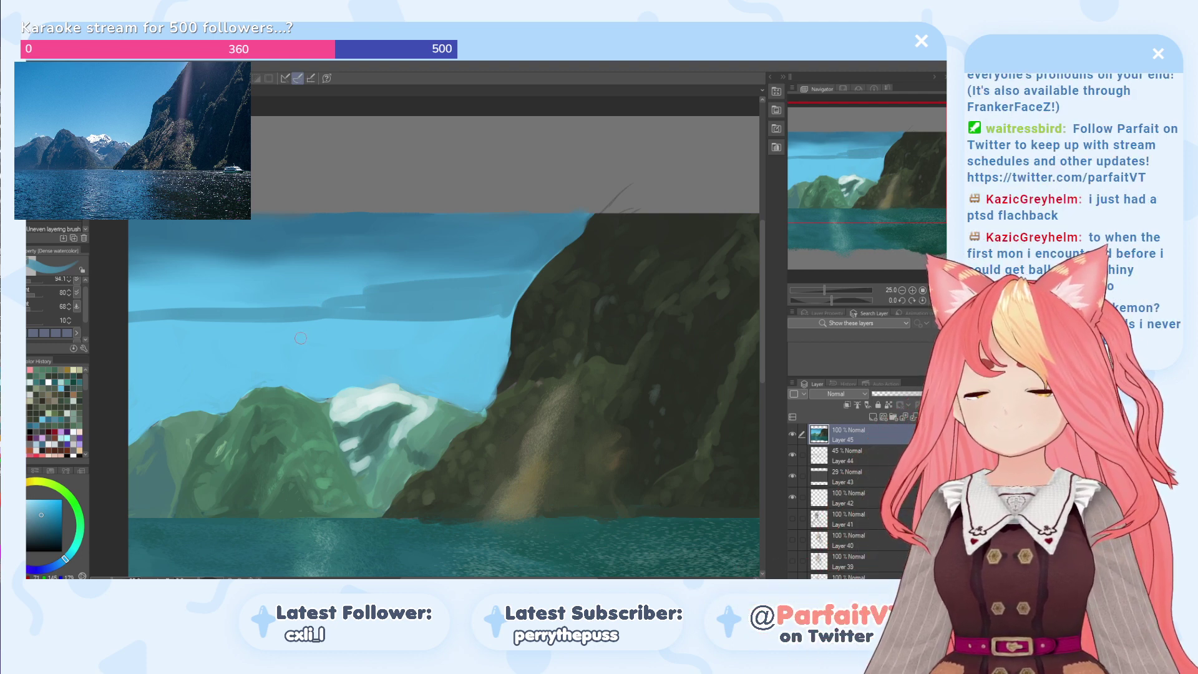
Step: Fill the light gap between the new cloud stripe and the dark upper band with long horizontal strokes of the muted blue
{"action": "left_click_drag", "start_coordinate": [365, 309], "coordinate": [138, 299]}
{"action": "mouse_move", "coordinate": [296, 293]}
{"action": "left_mouse_down"}
{"action": "mouse_move", "coordinate": [403, 292]}
{"action": "mouse_move", "coordinate": [161, 290]}
{"action": "left_mouse_up"}
{"action": "left_click_drag", "start_coordinate": [367, 289], "coordinate": [176, 289]}
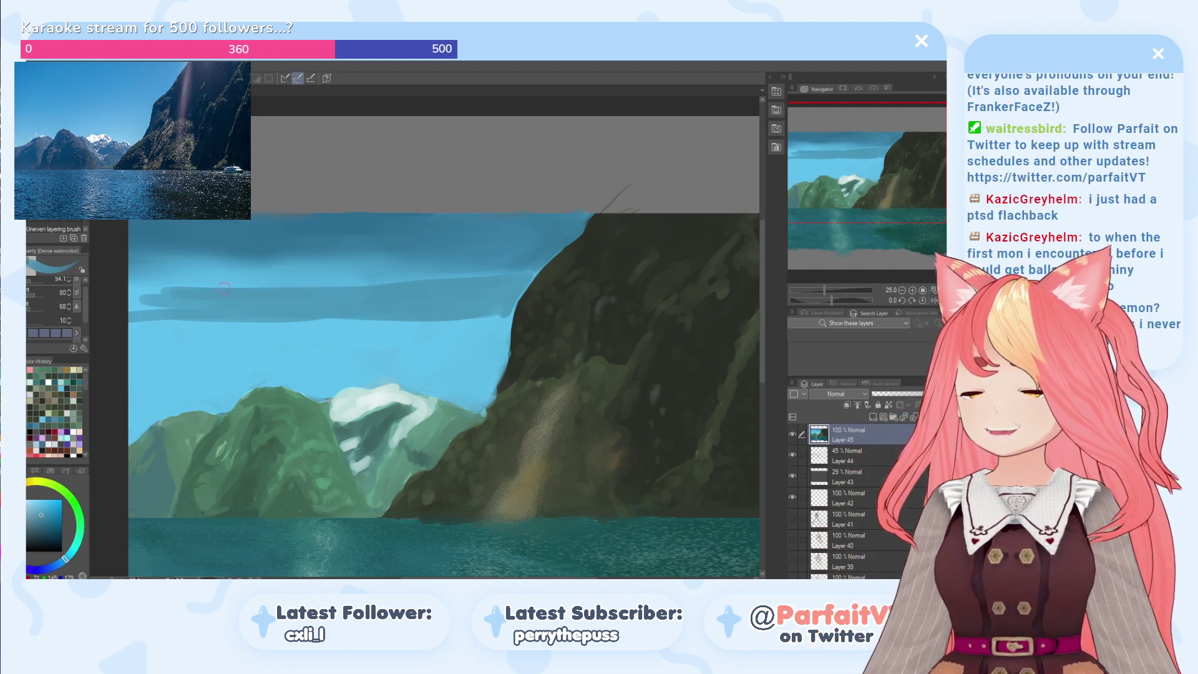
{"action": "left_click_drag", "start_coordinate": [448, 279], "coordinate": [153, 283]}
{"action": "mouse_move", "coordinate": [370, 287]}
{"action": "left_mouse_down"}
{"action": "mouse_move", "coordinate": [230, 286]}
{"action": "mouse_move", "coordinate": [138, 304]}
{"action": "mouse_move", "coordinate": [130, 294]}
{"action": "mouse_move", "coordinate": [240, 284]}
{"action": "mouse_move", "coordinate": [127, 278]}
{"action": "mouse_move", "coordinate": [129, 306]}
{"action": "left_mouse_up"}
{"action": "left_click_drag", "start_coordinate": [251, 277], "coordinate": [125, 275]}
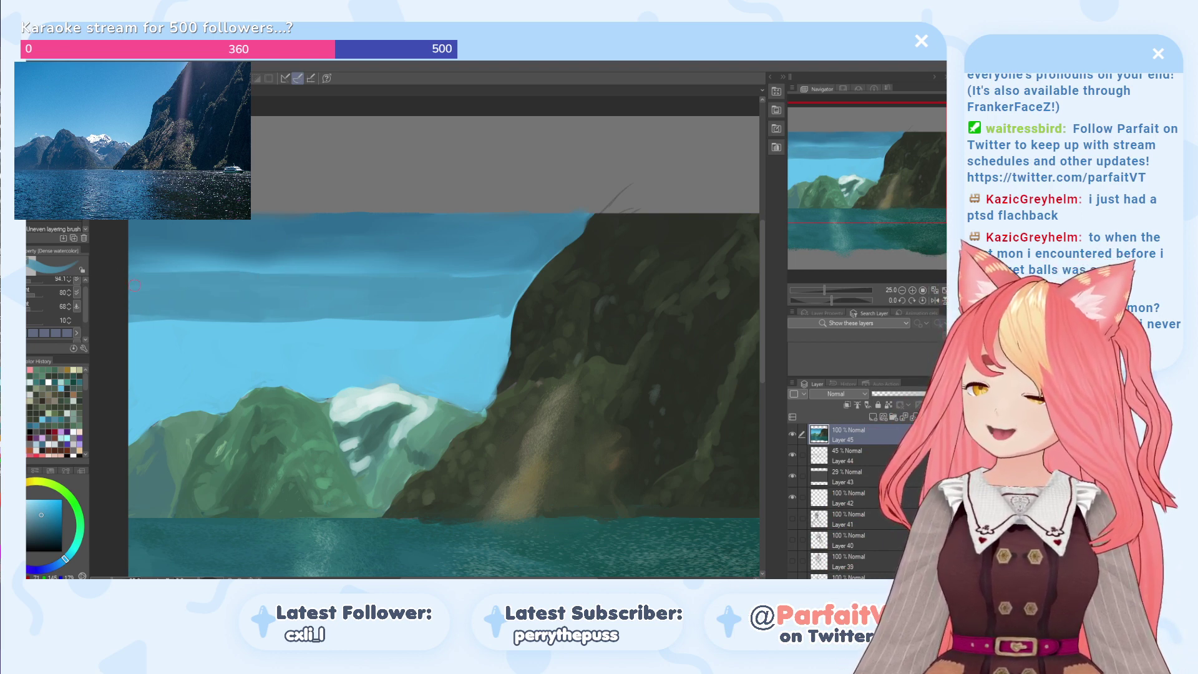
Step: Rework the lower edge of the blue cloud band with horizontal dense watercolor strokes across the sky
{"action": "key", "text": "p"}
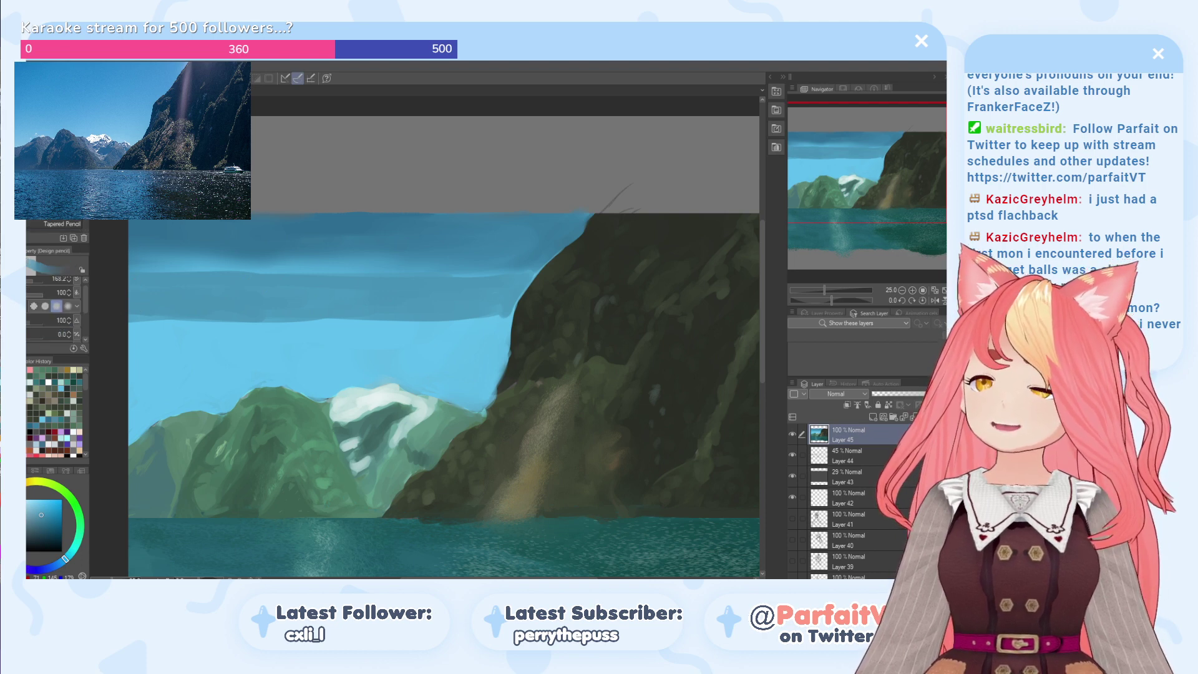
{"action": "key", "text": "b"}
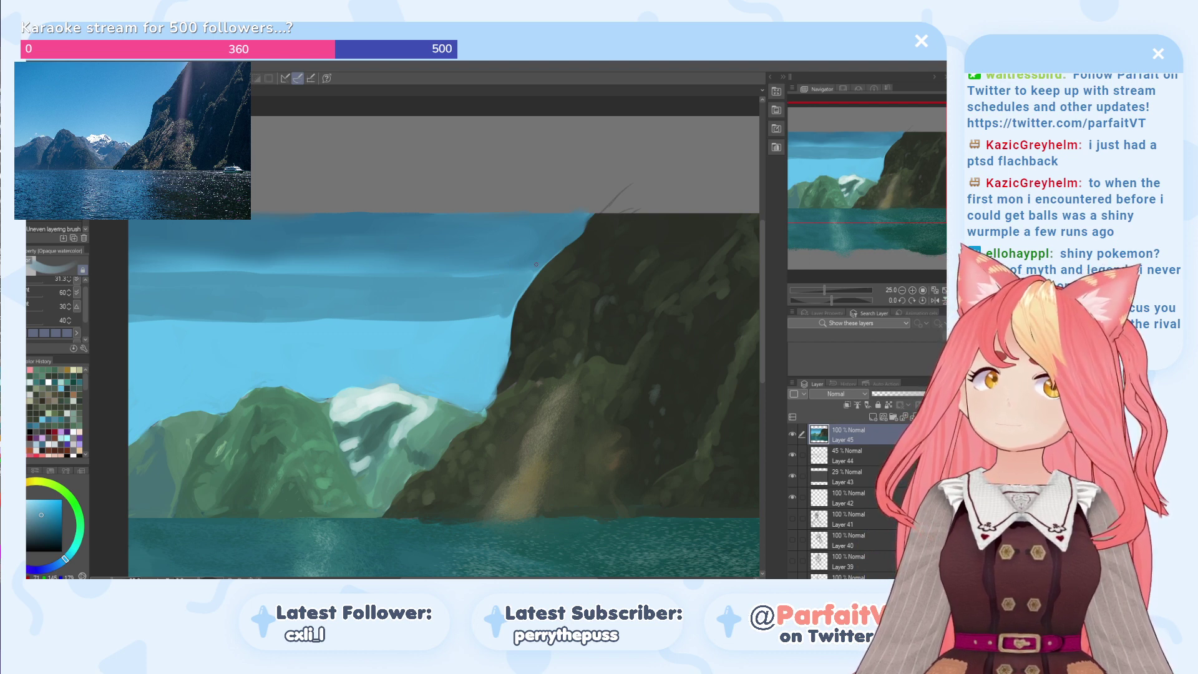
{"action": "key", "text": "period"}
{"action": "left_click_drag", "start_coordinate": [159, 322], "coordinate": [131, 319]}
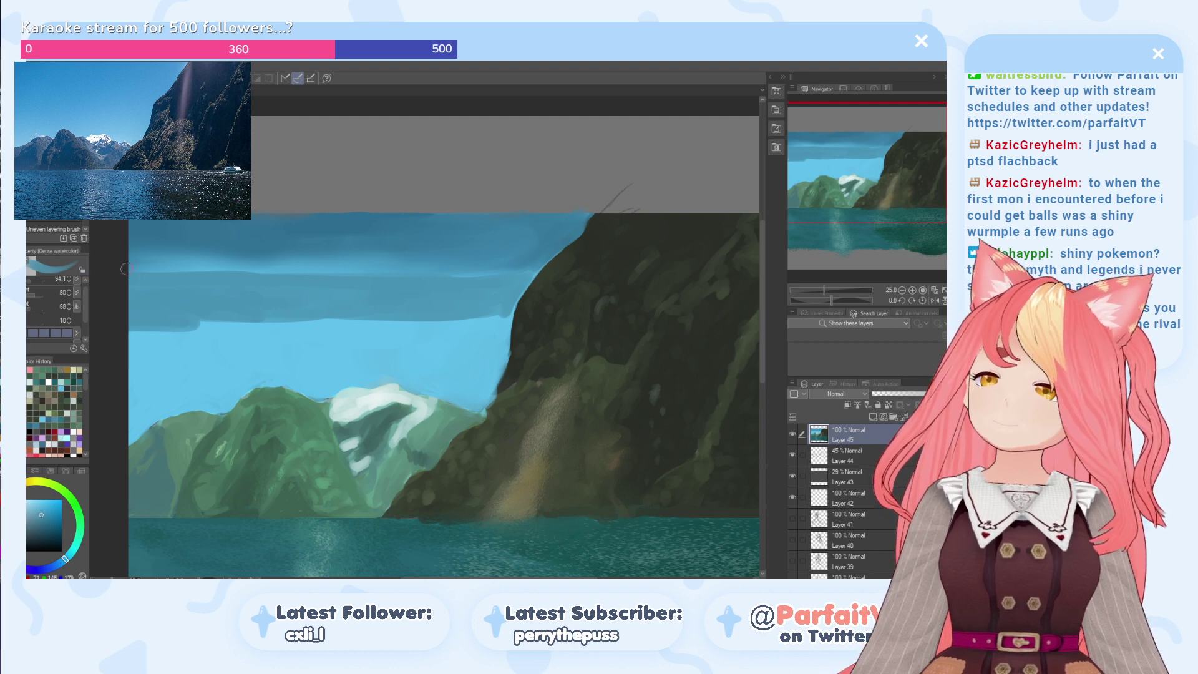
{"action": "key", "text": "ctrl+z"}
{"action": "mouse_move", "coordinate": [440, 319]}
{"action": "left_mouse_down"}
{"action": "mouse_move", "coordinate": [511, 321]}
{"action": "mouse_move", "coordinate": [438, 307]}
{"action": "mouse_move", "coordinate": [500, 310]}
{"action": "mouse_move", "coordinate": [235, 302]}
{"action": "mouse_move", "coordinate": [433, 316]}
{"action": "mouse_move", "coordinate": [257, 306]}
{"action": "mouse_move", "coordinate": [355, 320]}
{"action": "mouse_move", "coordinate": [293, 319]}
{"action": "left_mouse_up"}
{"action": "left_click_drag", "start_coordinate": [420, 322], "coordinate": [133, 322]}
{"action": "left_click_drag", "start_coordinate": [278, 318], "coordinate": [119, 314]}
Step: Paint over the lighter streaks within the upper cloud band with muted blue and blend them using the smooth watercolor brush
{"action": "left_click_drag", "start_coordinate": [284, 271], "coordinate": [156, 267]}
{"action": "left_click_drag", "start_coordinate": [234, 259], "coordinate": [141, 252]}
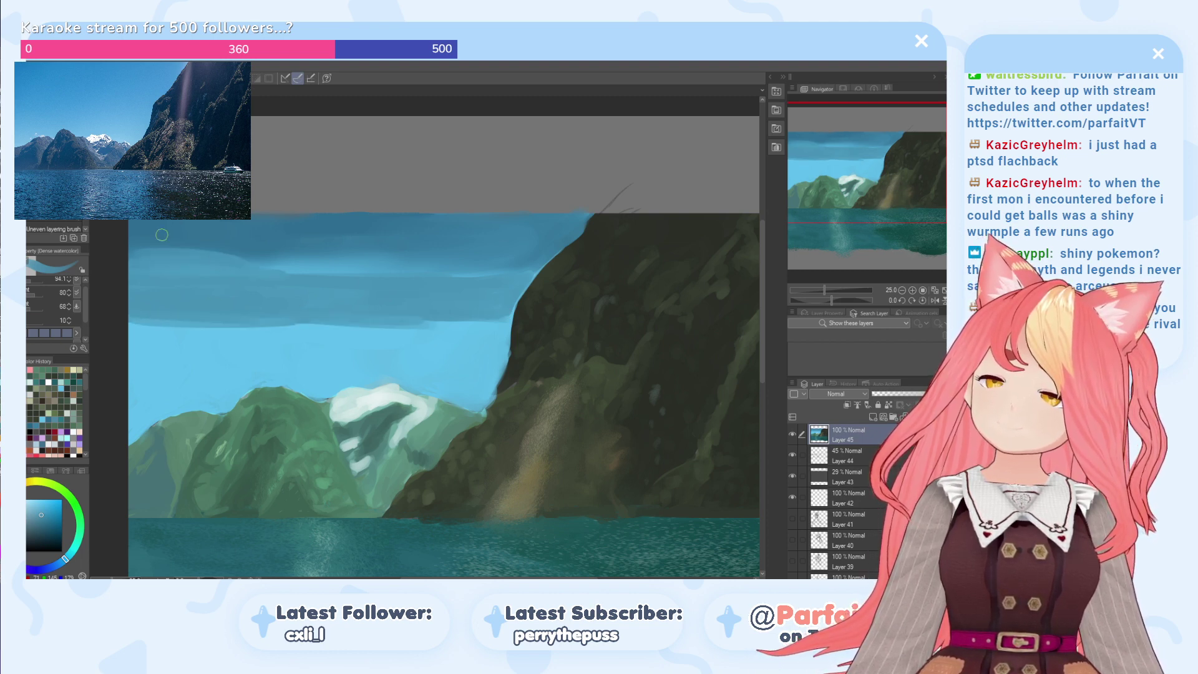
{"action": "left_click_drag", "start_coordinate": [237, 254], "coordinate": [142, 254]}
{"action": "left_click_drag", "start_coordinate": [232, 254], "coordinate": [188, 254]}
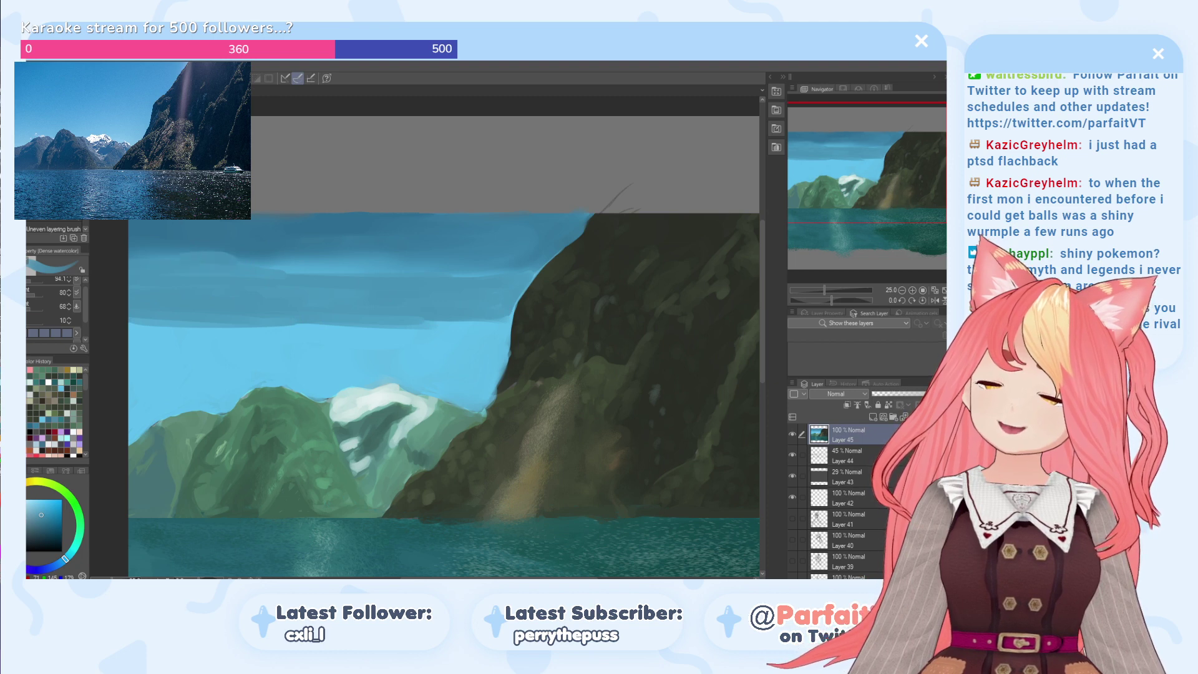
{"action": "left_click_drag", "start_coordinate": [280, 270], "coordinate": [374, 270]}
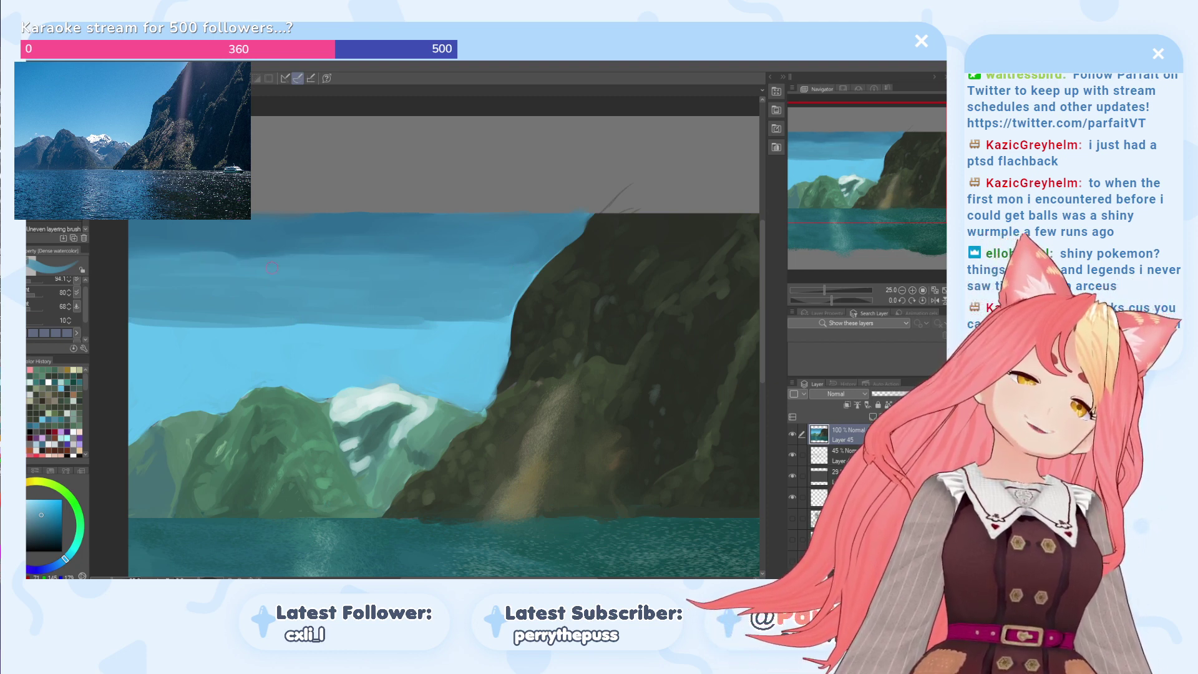
{"action": "key", "text": "period"}
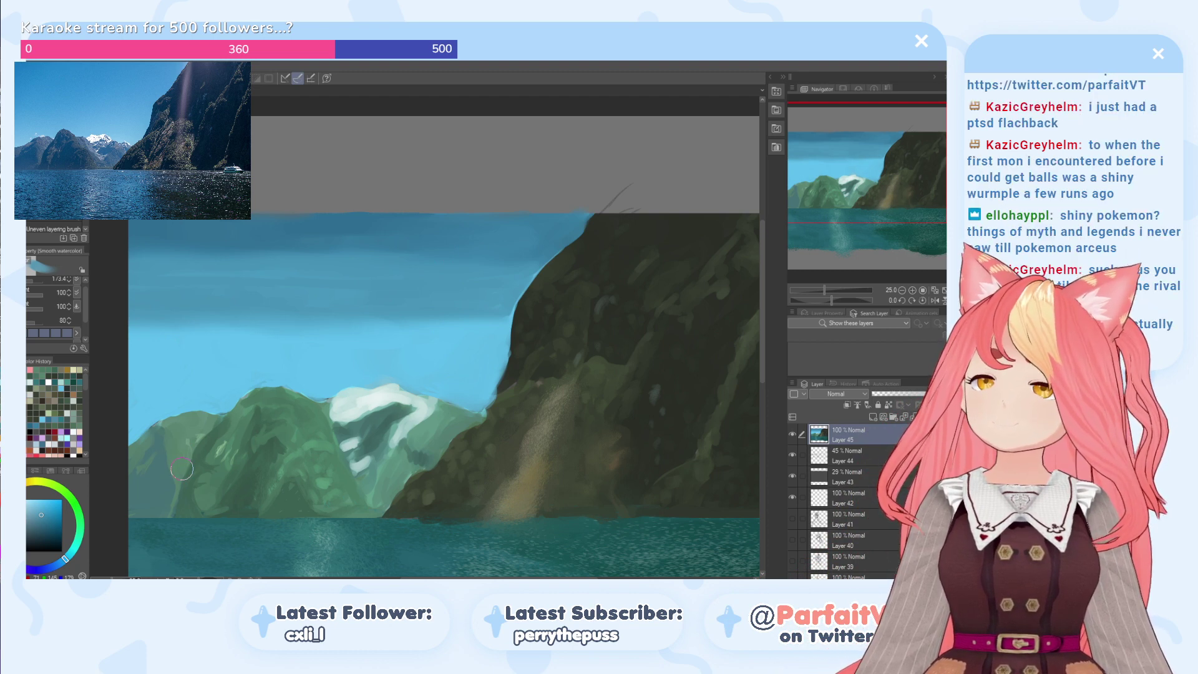
Step: Soften the sky's cloud bands with broad horizontal transparent watercolor strokes at brush sizes of about 269 and 1373
{"action": "key", "text": "comma"}
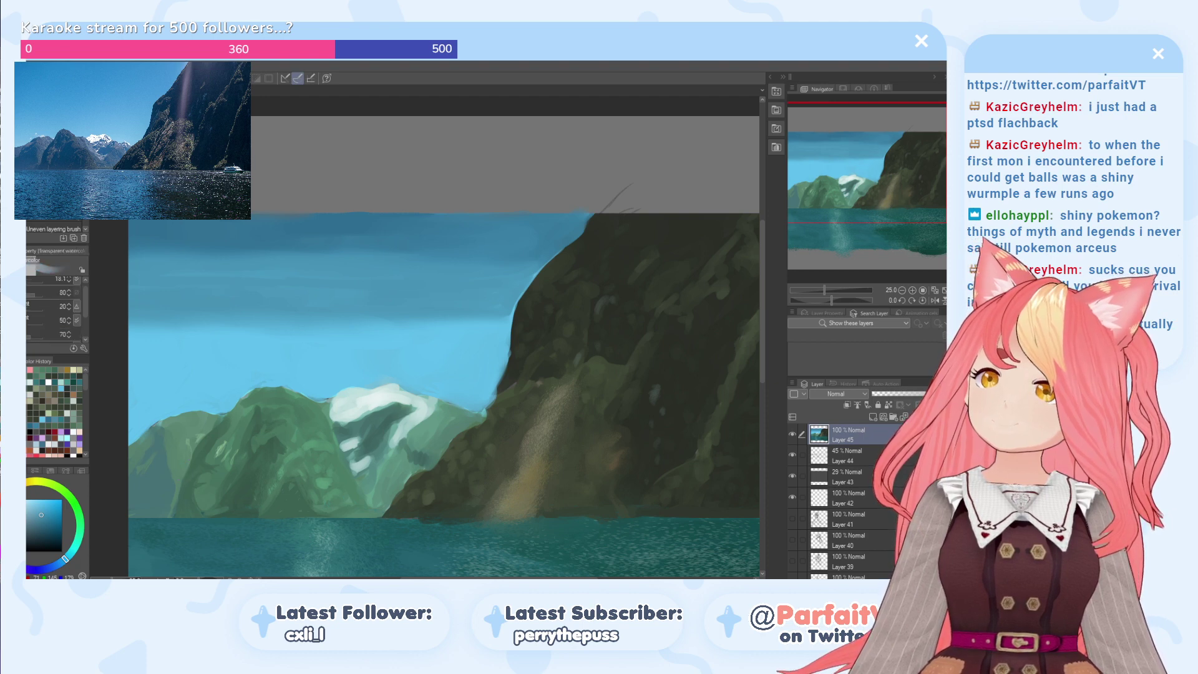
{"action": "left_click_drag", "start_coordinate": [84, 301], "coordinate": [85, 293]}
{"action": "left_click", "coordinate": [31, 286]}
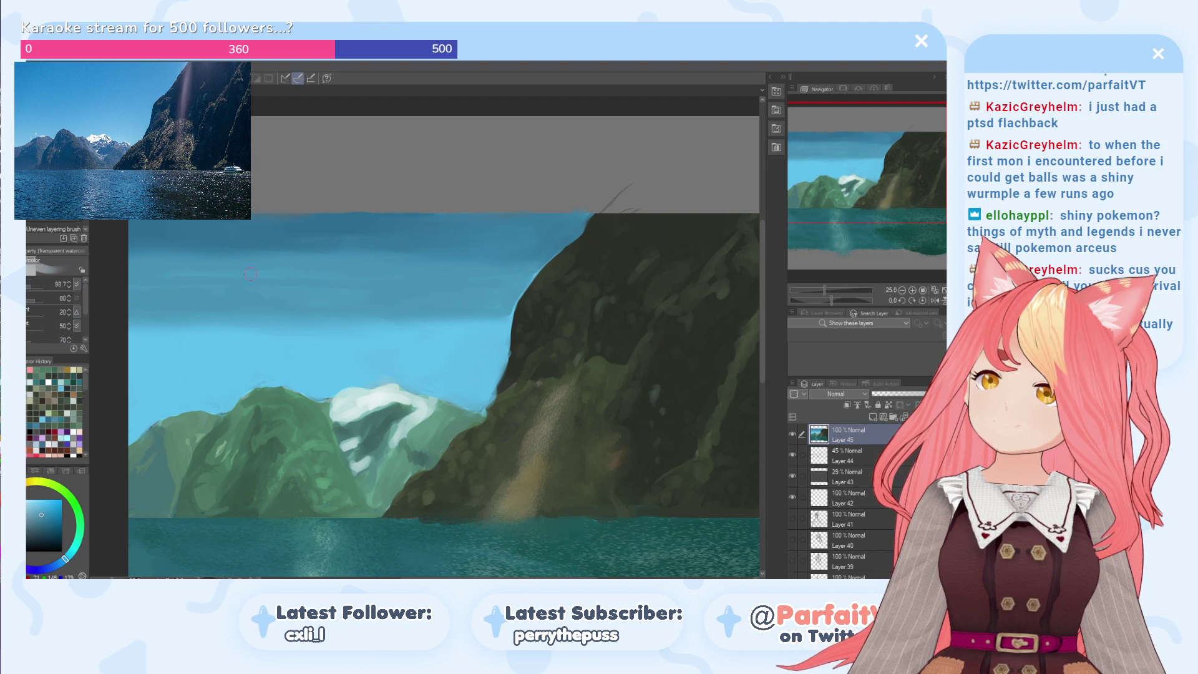
{"action": "left_click", "coordinate": [34, 284]}
{"action": "left_click_drag", "start_coordinate": [279, 244], "coordinate": [150, 253]}
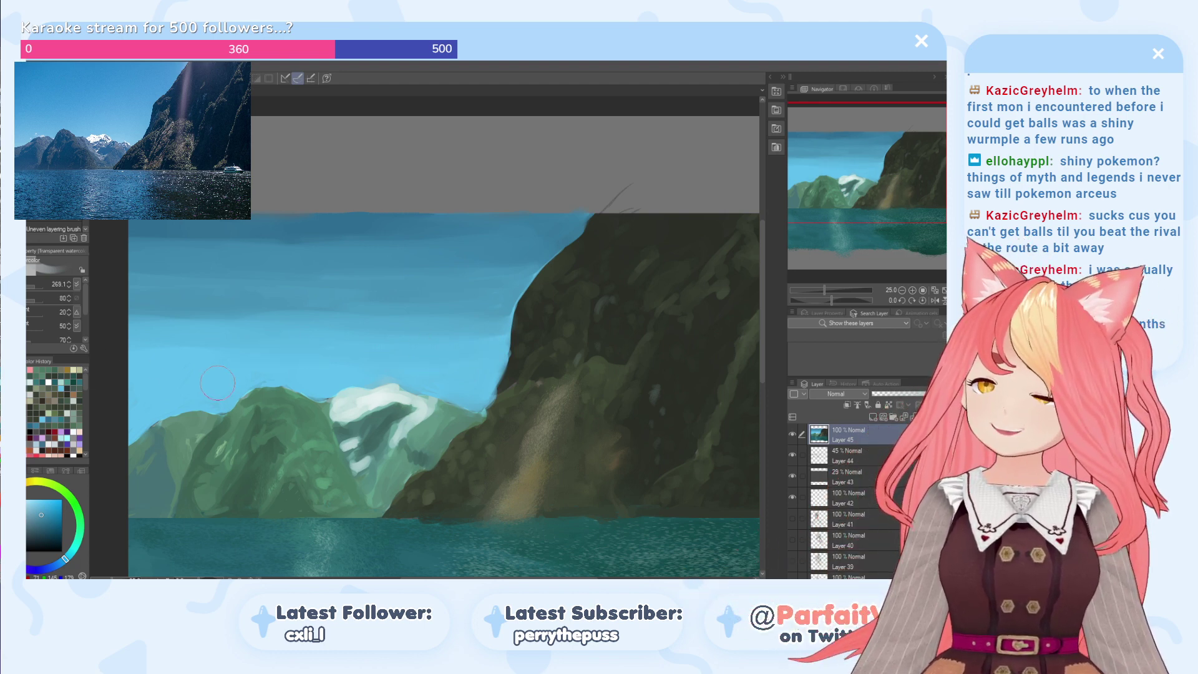
{"action": "left_click_drag", "start_coordinate": [38, 282], "coordinate": [44, 284]}
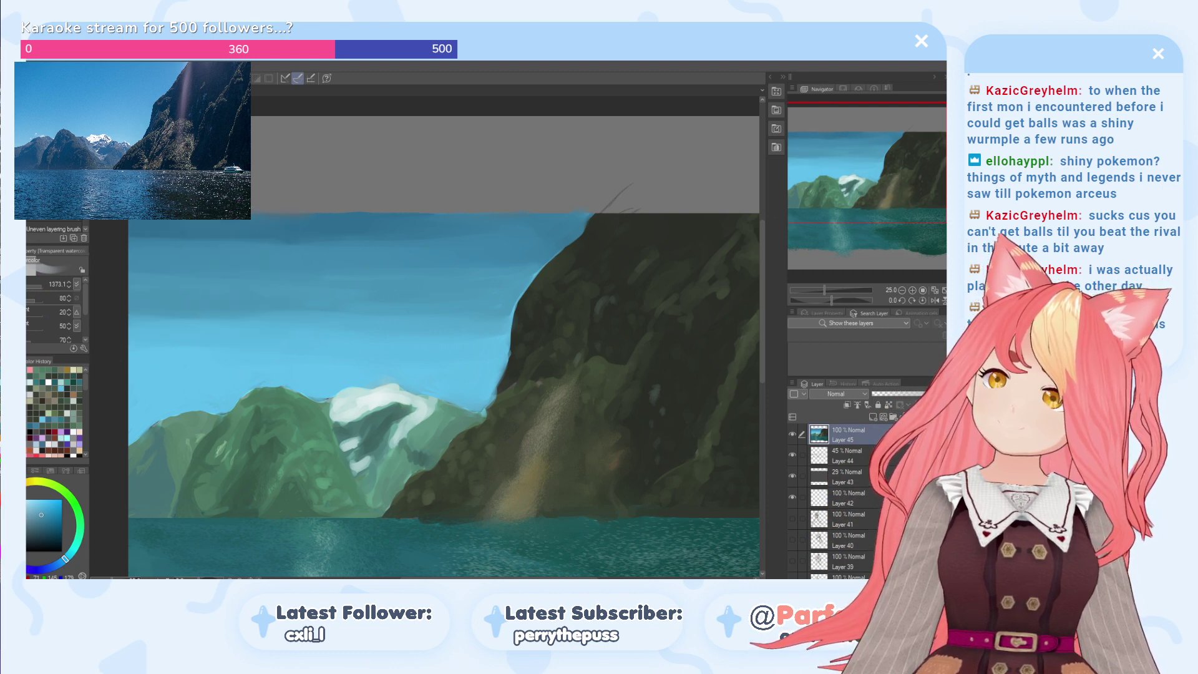
Step: Cover the light outline along the cliff's sky-side edge with sampled sky blues, using the transparent watercolor brush at size 126 and the dense watercolor brush
{"action": "left_click", "coordinate": [31, 282]}
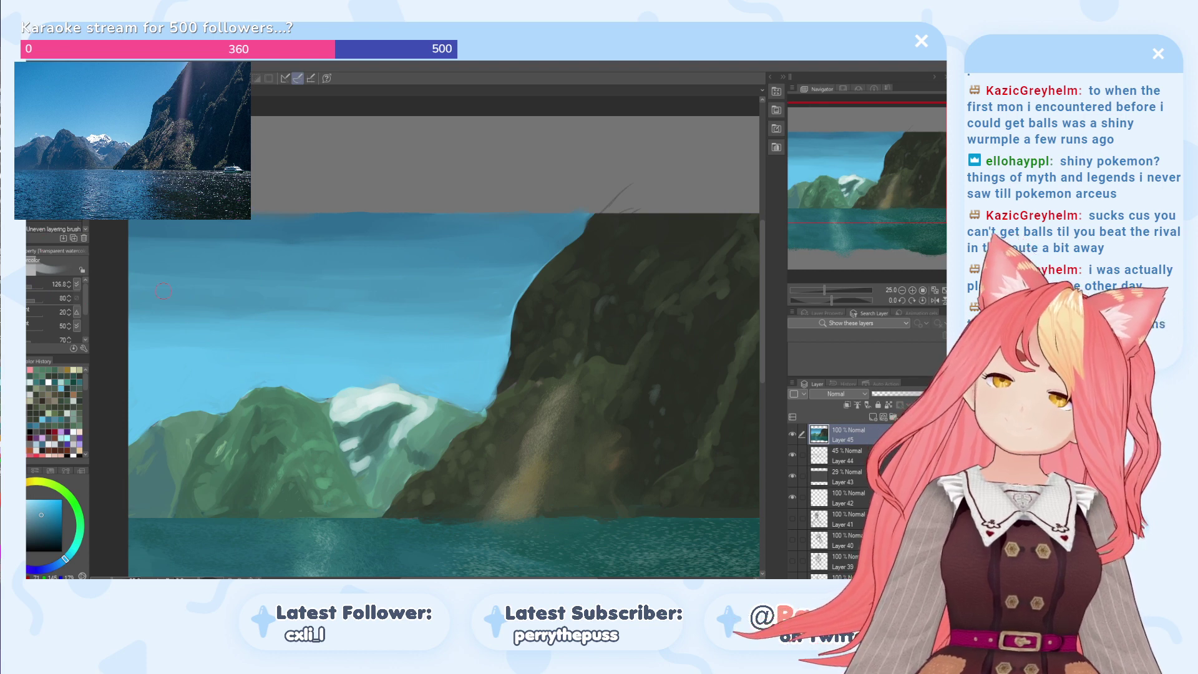
{"action": "left_click", "coordinate": [510, 314], "text": "alt"}
{"action": "mouse_move", "coordinate": [518, 303]}
{"action": "left_mouse_down"}
{"action": "mouse_move", "coordinate": [509, 323]}
{"action": "mouse_move", "coordinate": [513, 313]}
{"action": "left_mouse_up"}
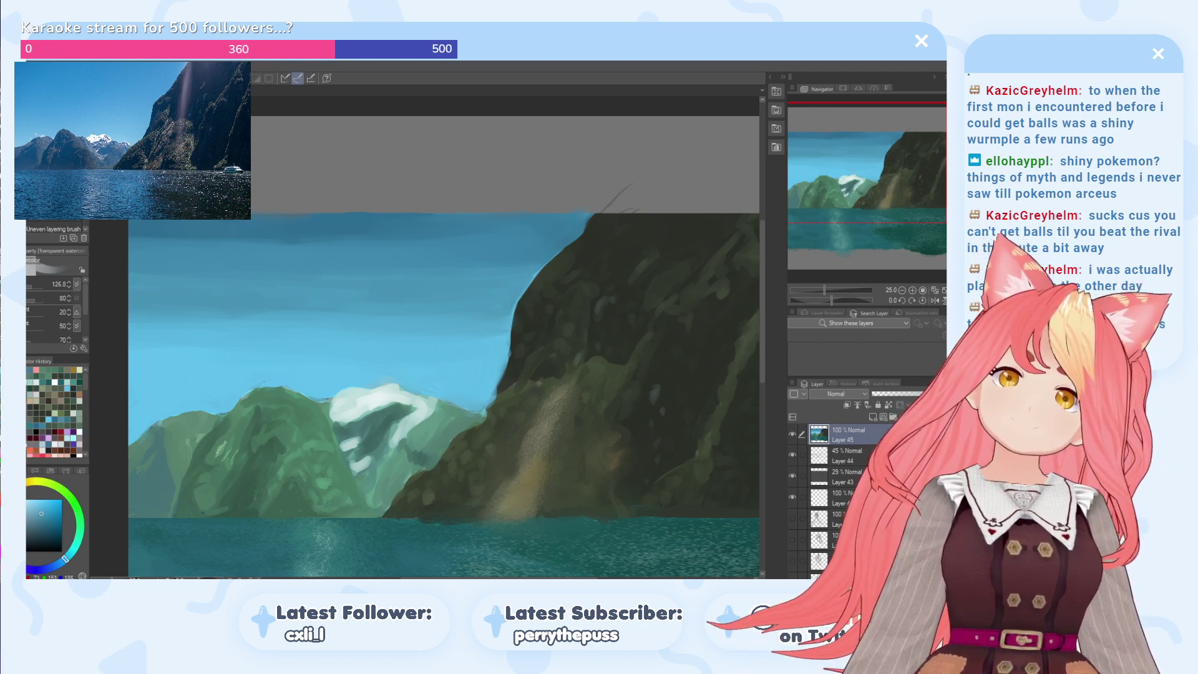
{"action": "key", "text": "period"}
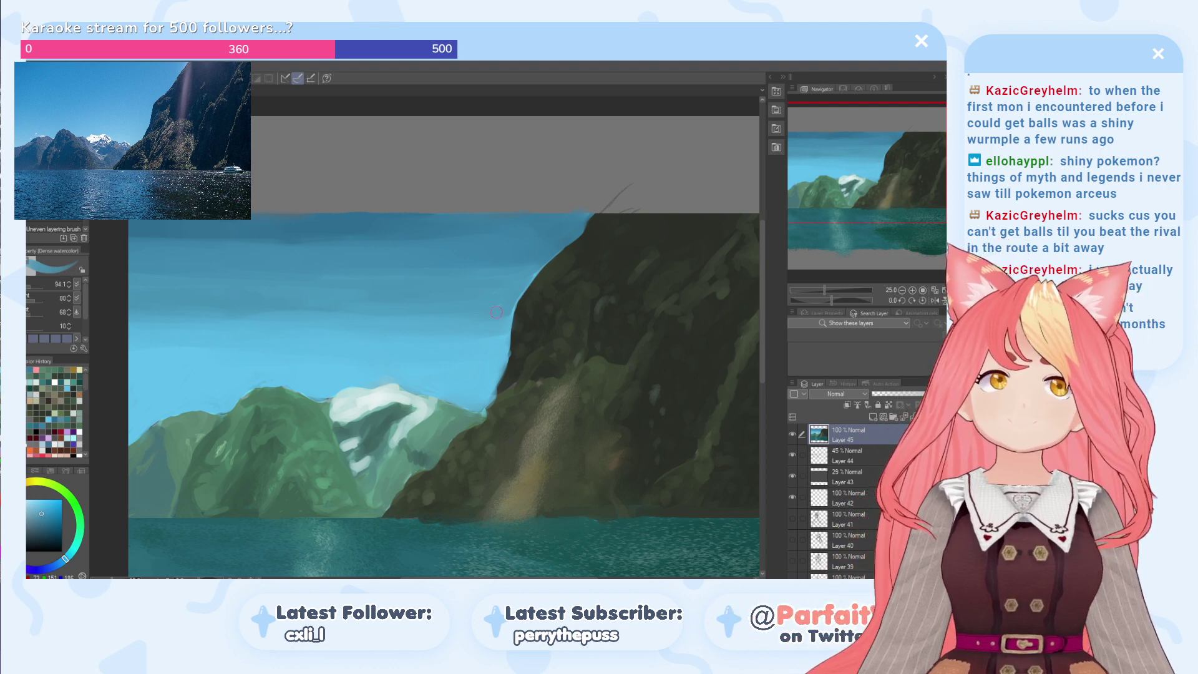
{"action": "left_click", "coordinate": [496, 307], "text": "alt"}
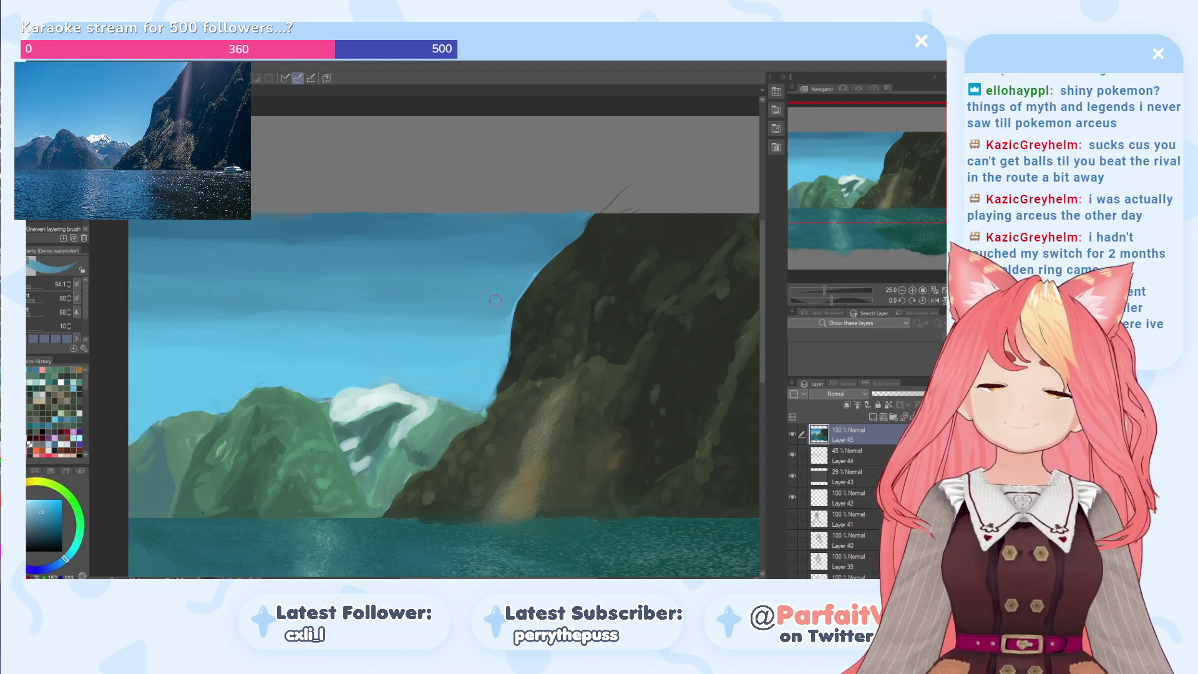
{"action": "left_click", "coordinate": [506, 282], "text": "alt"}
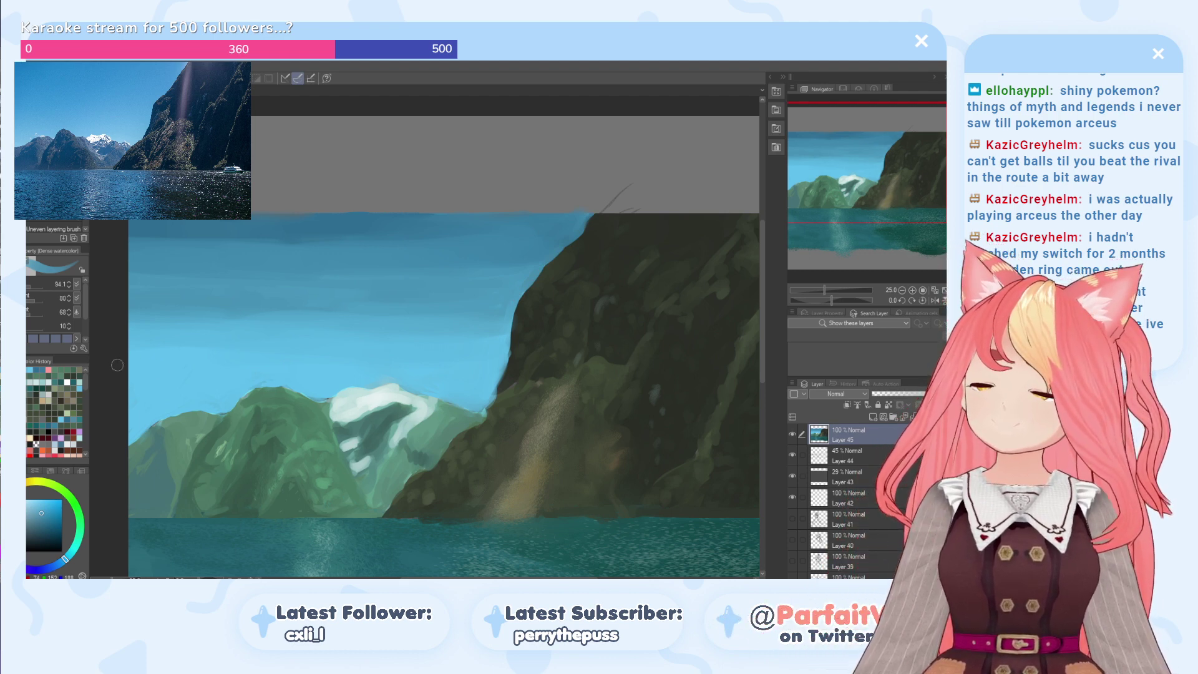
Step: Mix a pale gray and paint small cloud puffs above the leftmost mountain with the dense watercolor brush
{"action": "left_click", "coordinate": [22, 506]}
{"action": "left_click", "coordinate": [16, 508]}
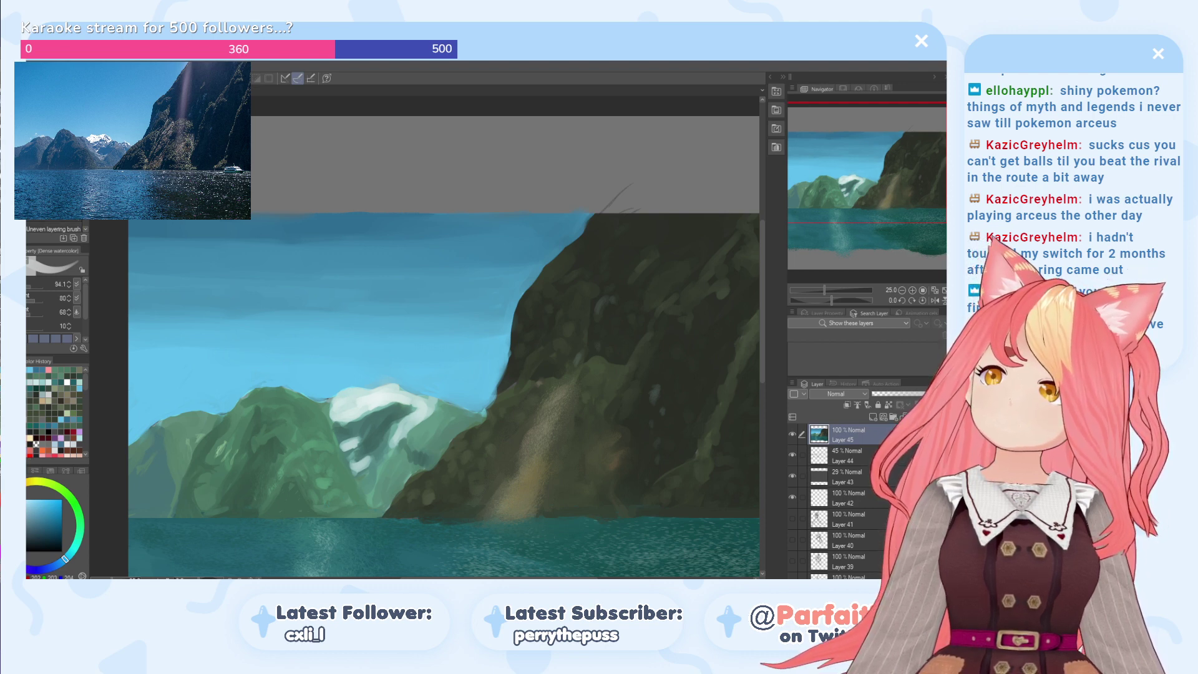
{"action": "left_click", "coordinate": [197, 410]}
{"action": "key", "text": "ctrl+z"}
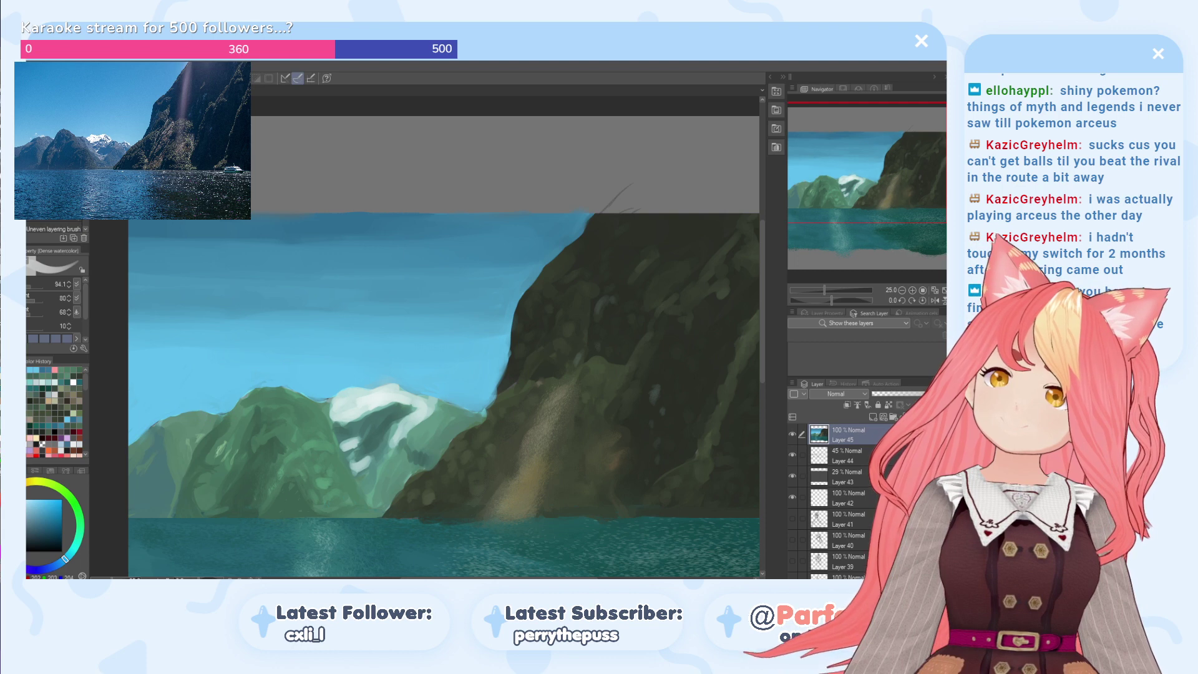
{"action": "key", "text": "b"}
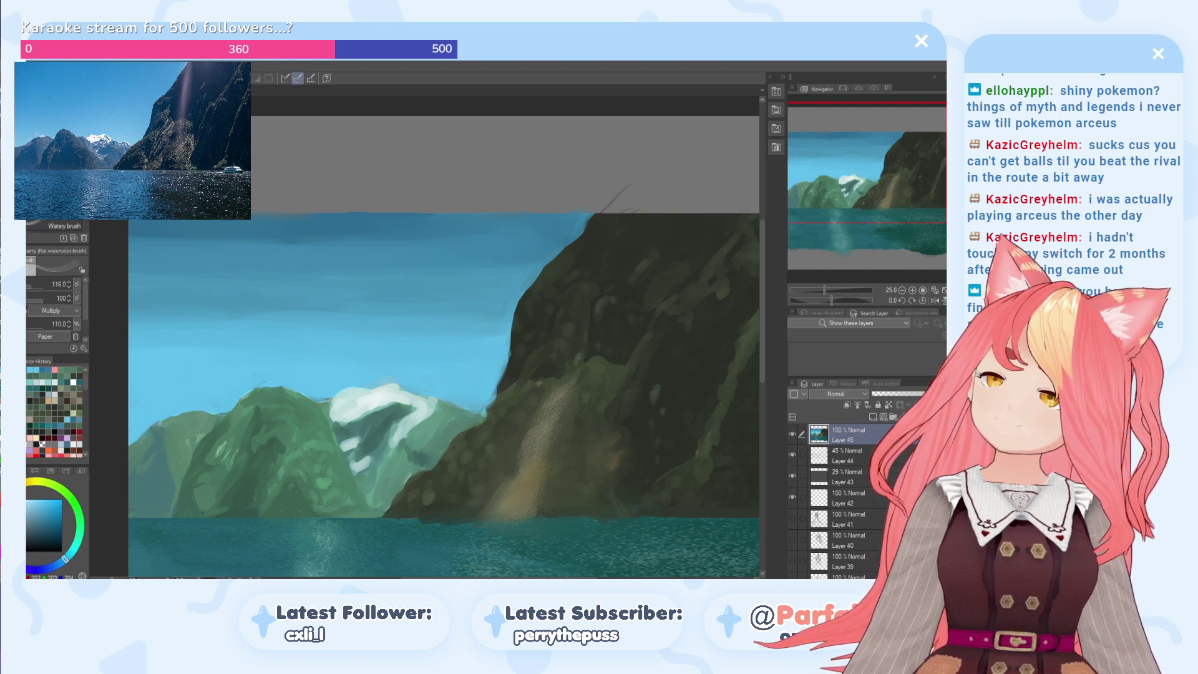
{"action": "key", "text": "b"}
{"action": "key", "text": "b"}
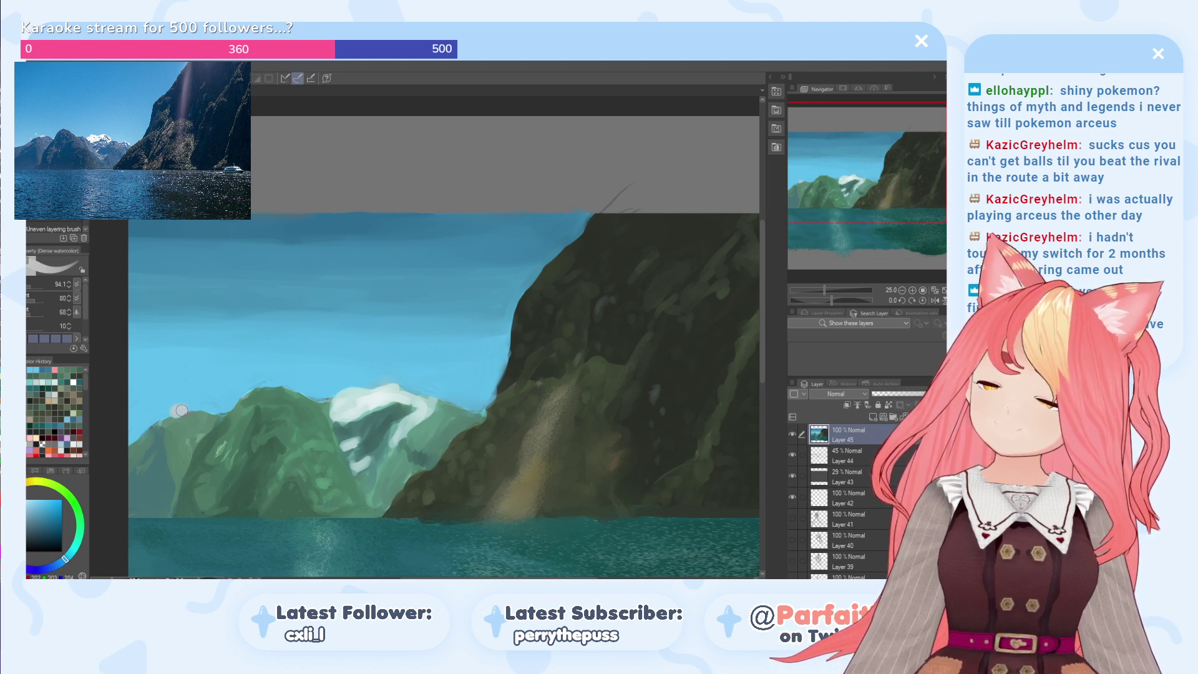
{"action": "left_click_drag", "start_coordinate": [176, 408], "coordinate": [158, 402]}
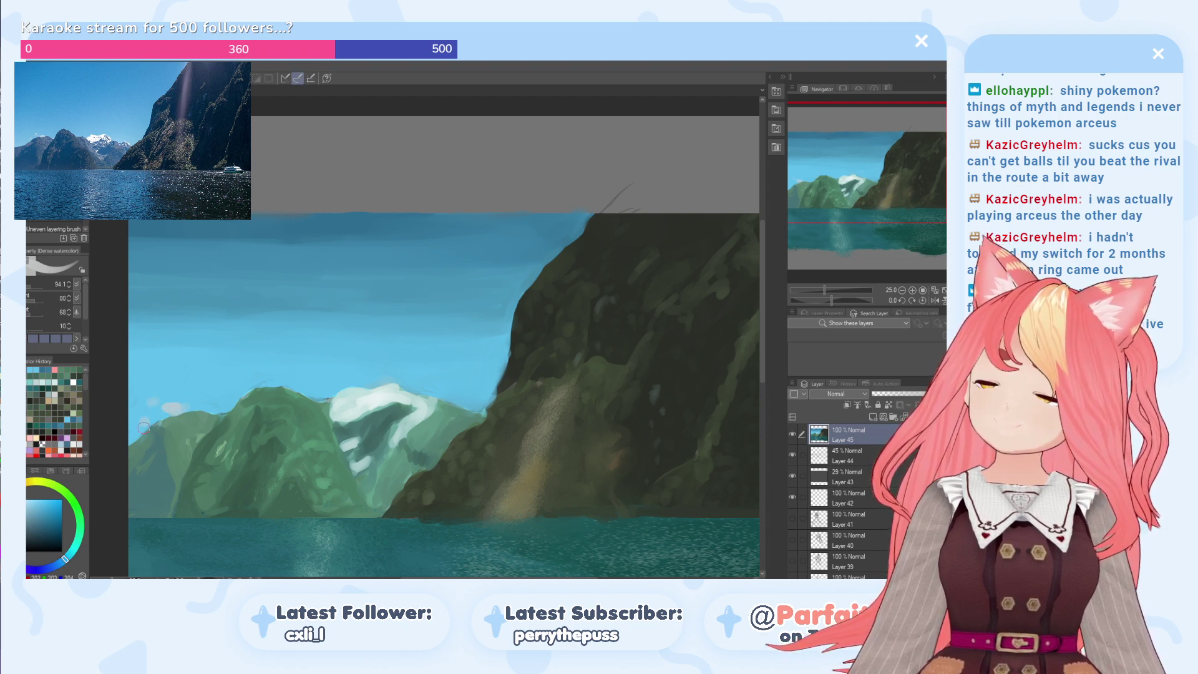
Step: Paint white cloud puffs along the leftmost mountain ridge and between the snowy peak and cliff, sampling the nearby sky blue for touch-ups
{"action": "left_click", "coordinate": [27, 504]}
{"action": "left_click", "coordinate": [27, 498]}
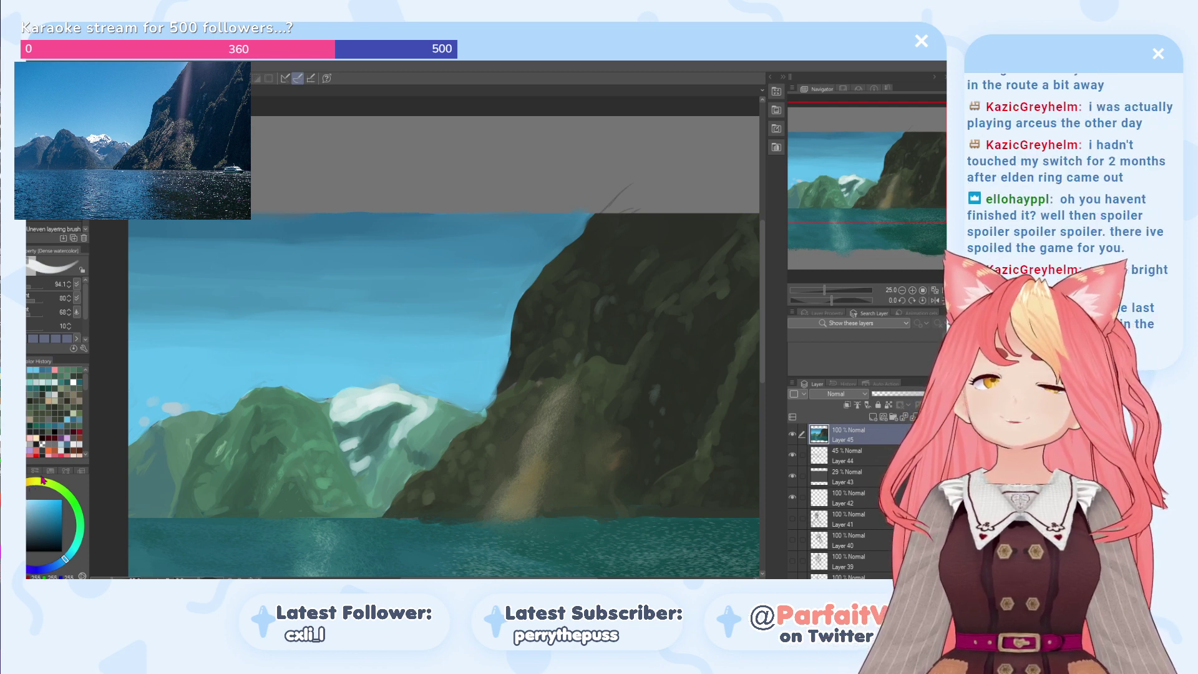
{"action": "left_click", "coordinate": [169, 407]}
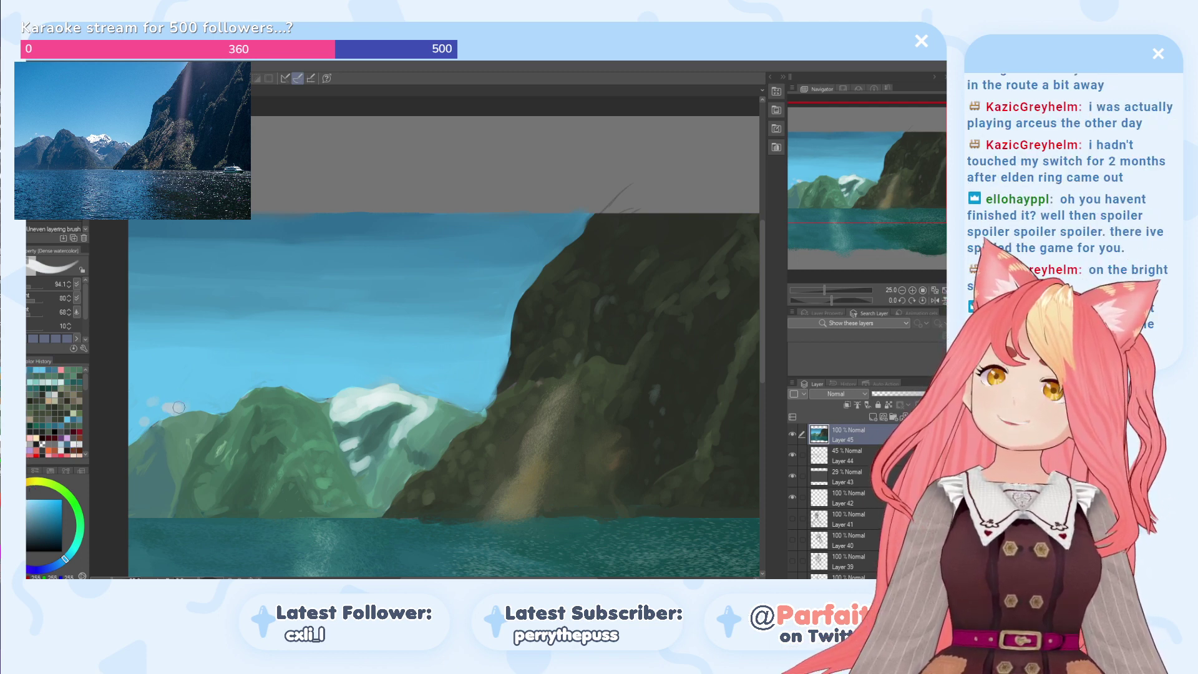
{"action": "left_click_drag", "start_coordinate": [179, 405], "coordinate": [186, 411]}
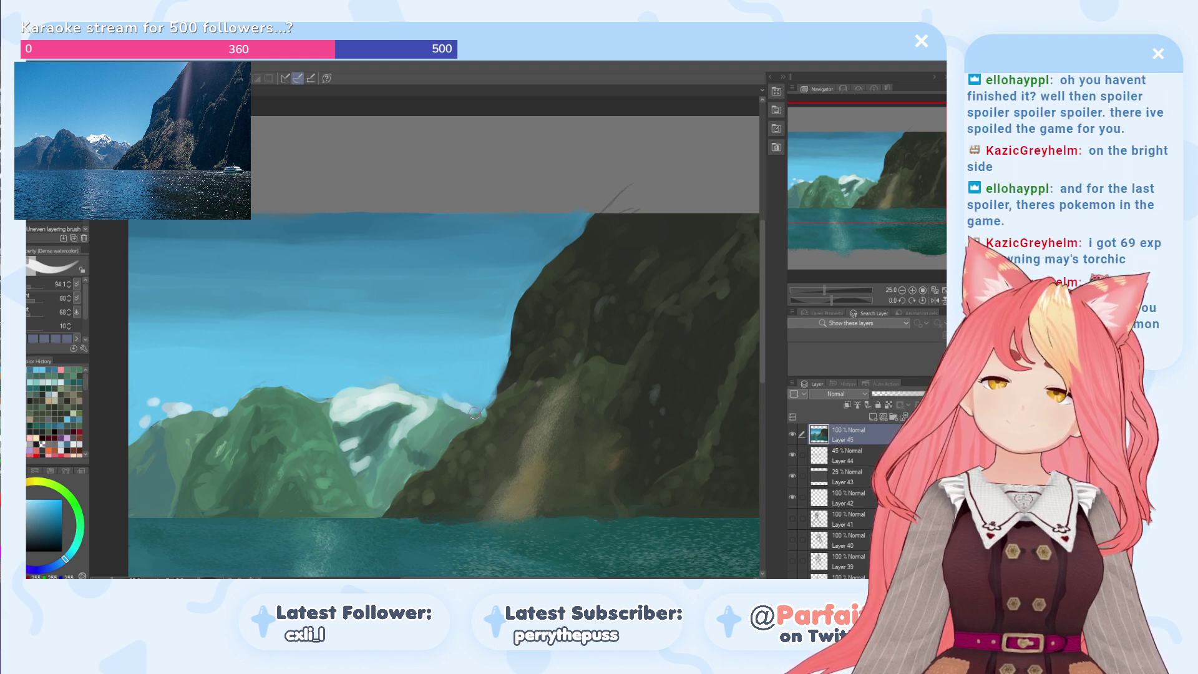
{"action": "left_click", "coordinate": [466, 395], "text": "alt"}
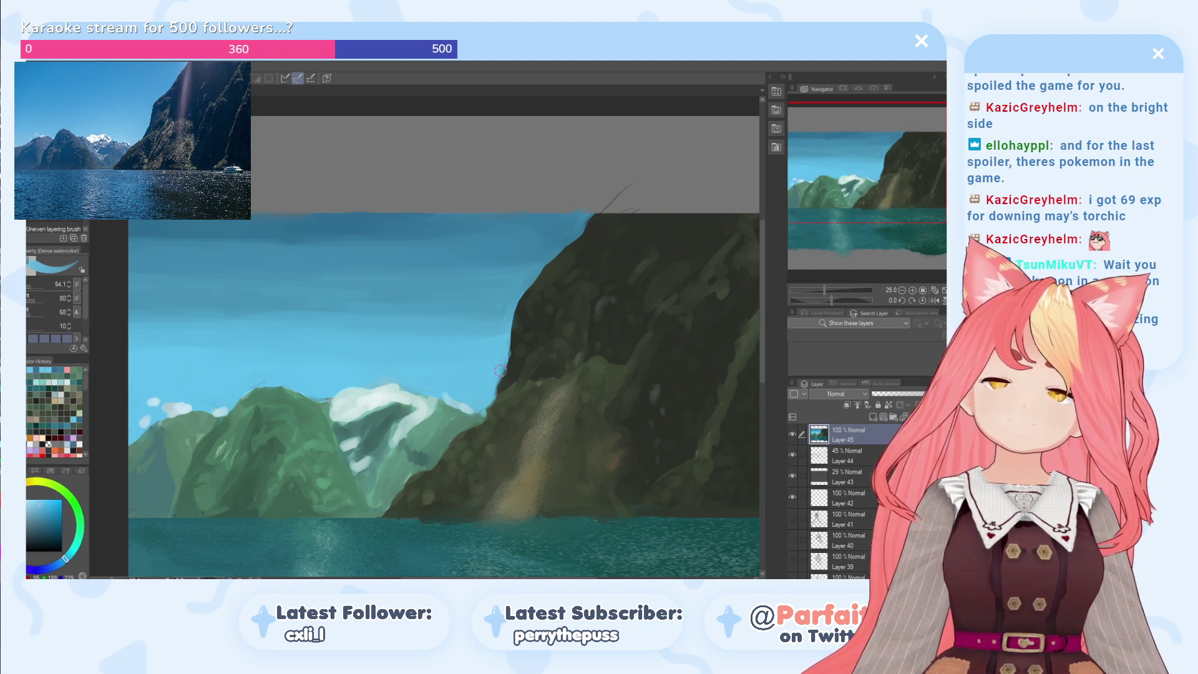
Step: Trim the water's ragged lower edge straight by deleting a rectangular selection across the canvas bottom, and deselect
{"action": "scroll", "coordinate": [343, 471], "scroll_direction": "down", "scroll_amount": 2}
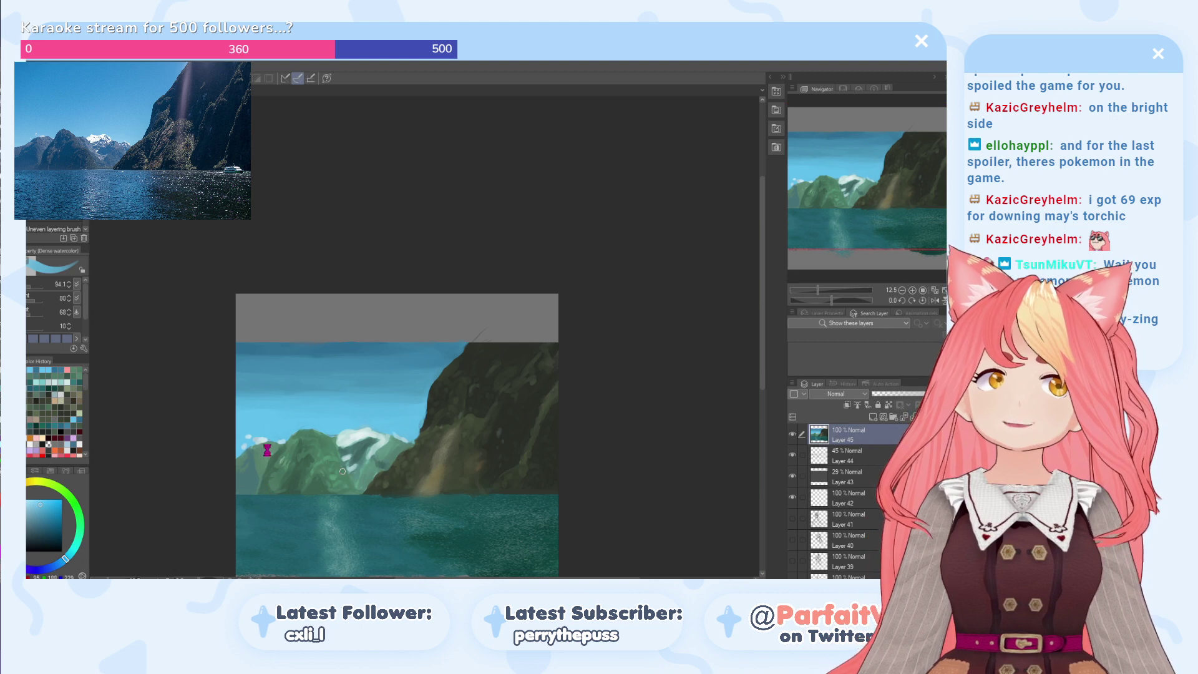
{"action": "left_click_drag", "start_coordinate": [249, 511], "coordinate": [258, 435]}
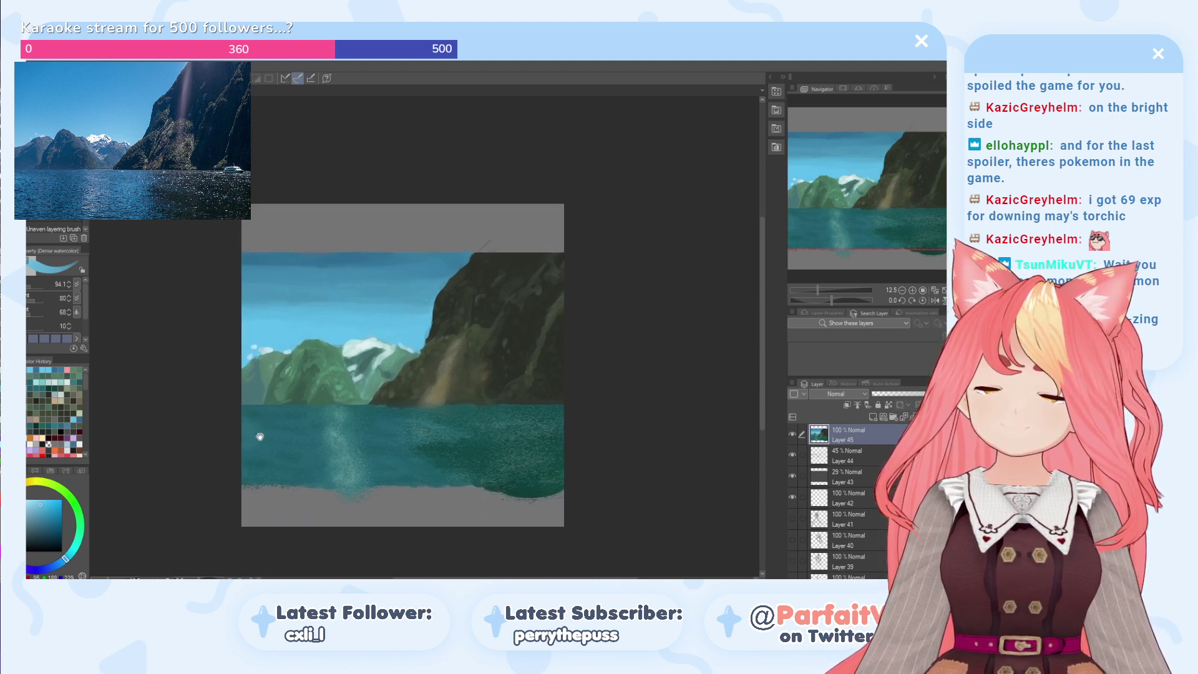
{"action": "scroll", "coordinate": [261, 462], "scroll_direction": "up", "scroll_amount": 2}
{"action": "scroll", "coordinate": [260, 462], "scroll_direction": "down", "scroll_amount": 2}
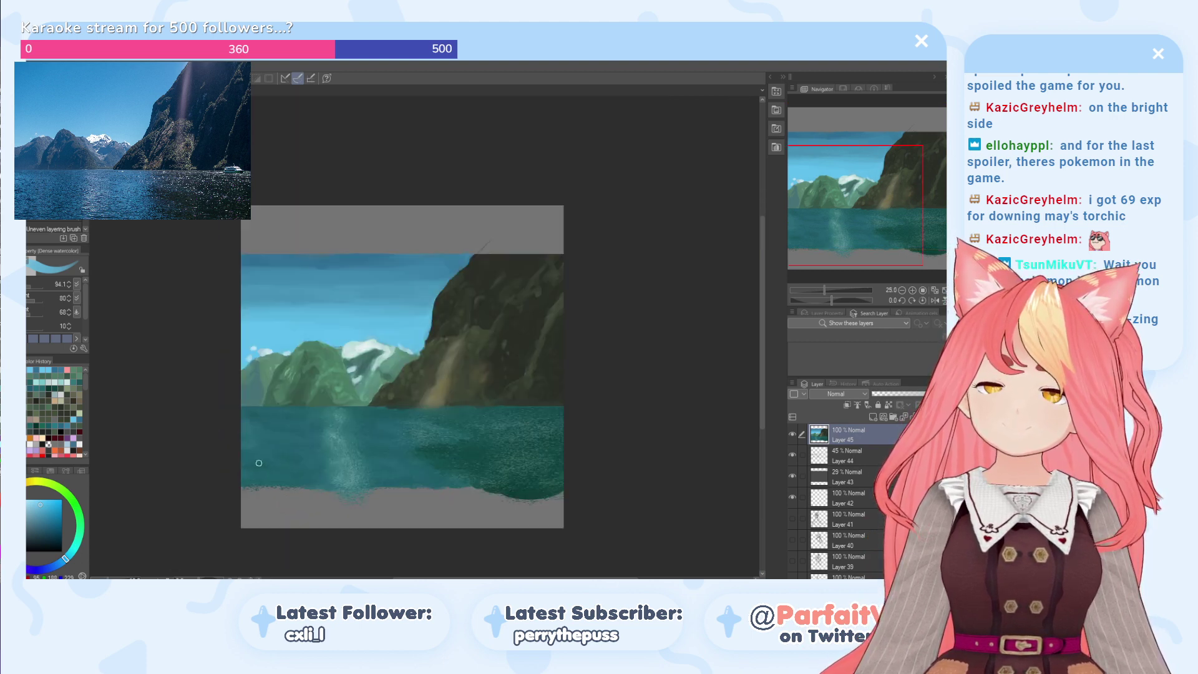
{"action": "scroll", "coordinate": [262, 462], "scroll_direction": "up", "scroll_amount": 2}
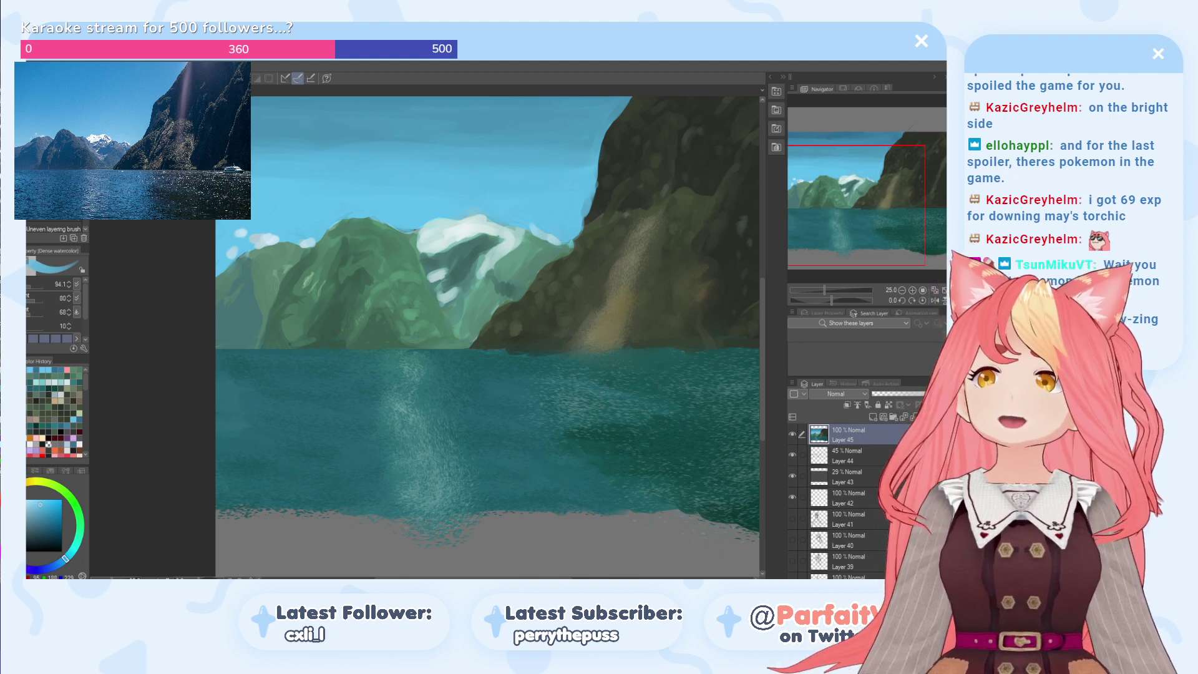
{"action": "key", "text": "m"}
{"action": "scroll", "coordinate": [217, 409], "scroll_direction": "down", "scroll_amount": 2}
{"action": "left_click_drag", "start_coordinate": [191, 499], "coordinate": [671, 458]}
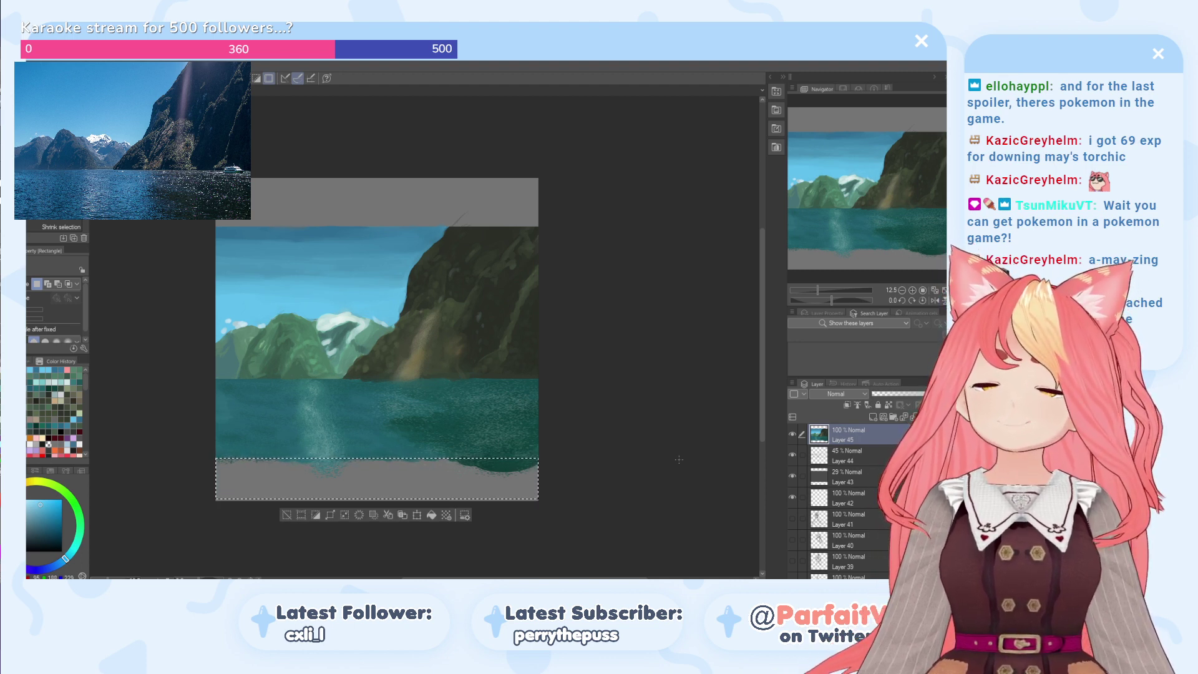
{"action": "key", "text": "Delete"}
{"action": "left_click", "coordinate": [285, 514]}
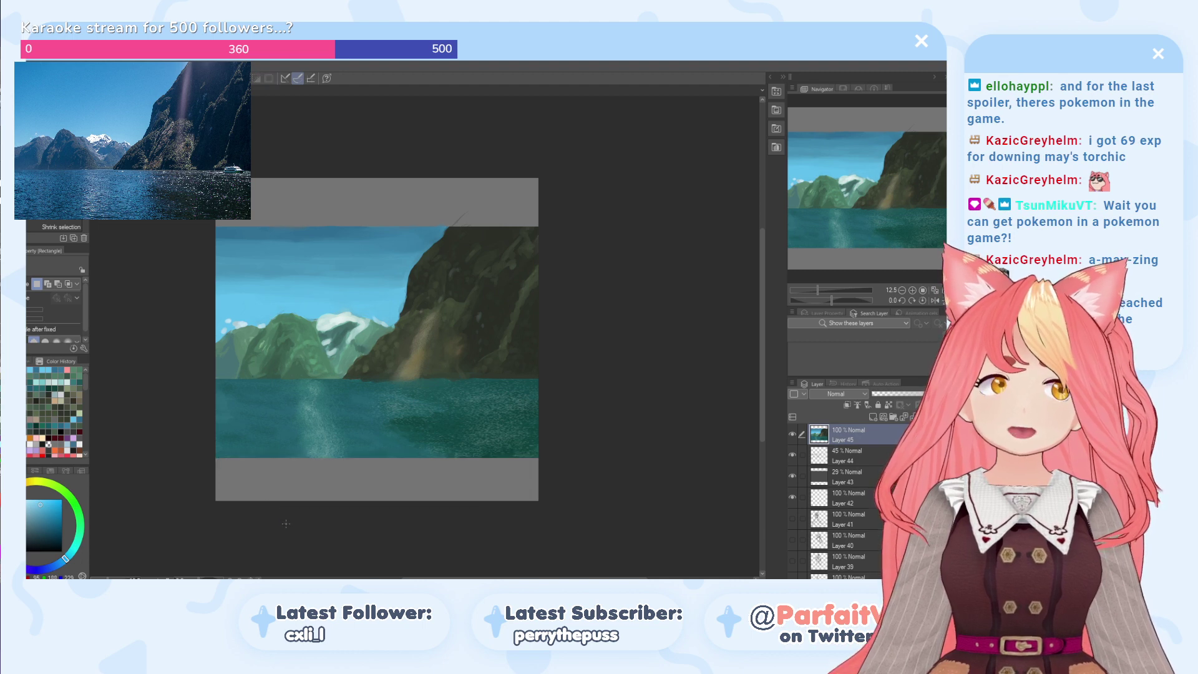
Step: Try to clear the stray lines above the painting's upper edge with a rectangular selection
{"action": "scroll", "coordinate": [286, 513], "scroll_direction": "up", "scroll_amount": 2}
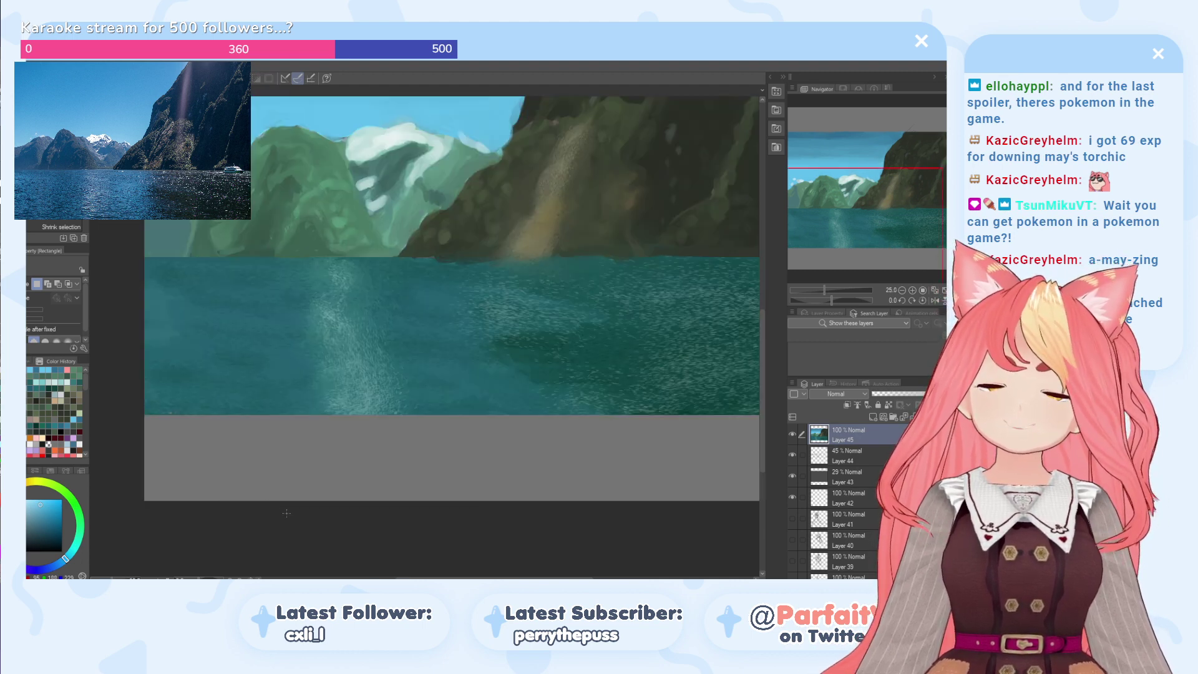
{"action": "scroll", "coordinate": [286, 513], "scroll_direction": "down", "scroll_amount": 2}
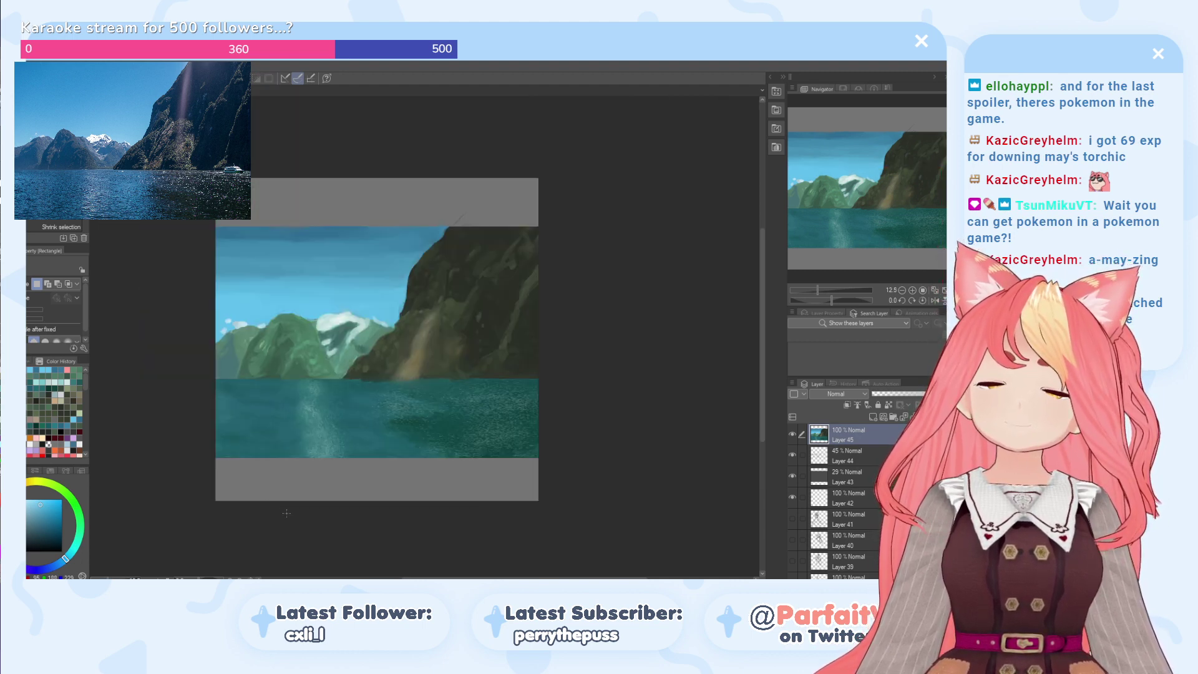
{"action": "left_click_drag", "start_coordinate": [215, 186], "coordinate": [543, 225]}
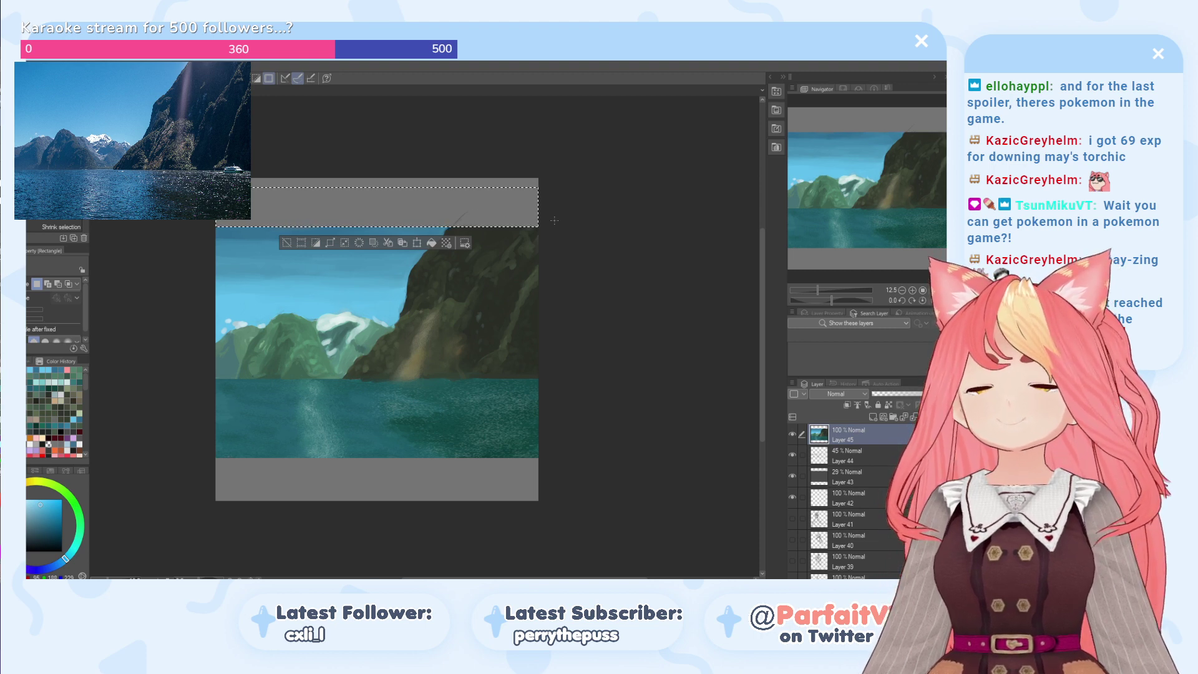
{"action": "left_click", "coordinate": [288, 244]}
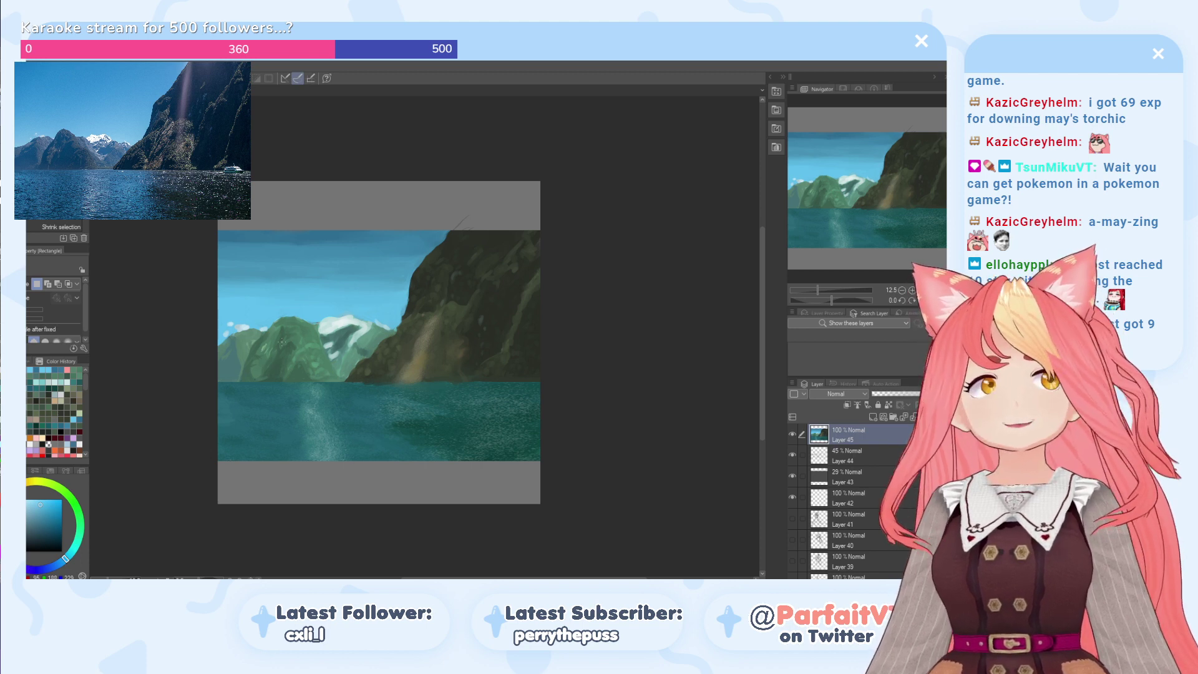
{"action": "scroll", "coordinate": [282, 342], "scroll_direction": "up", "scroll_amount": 2}
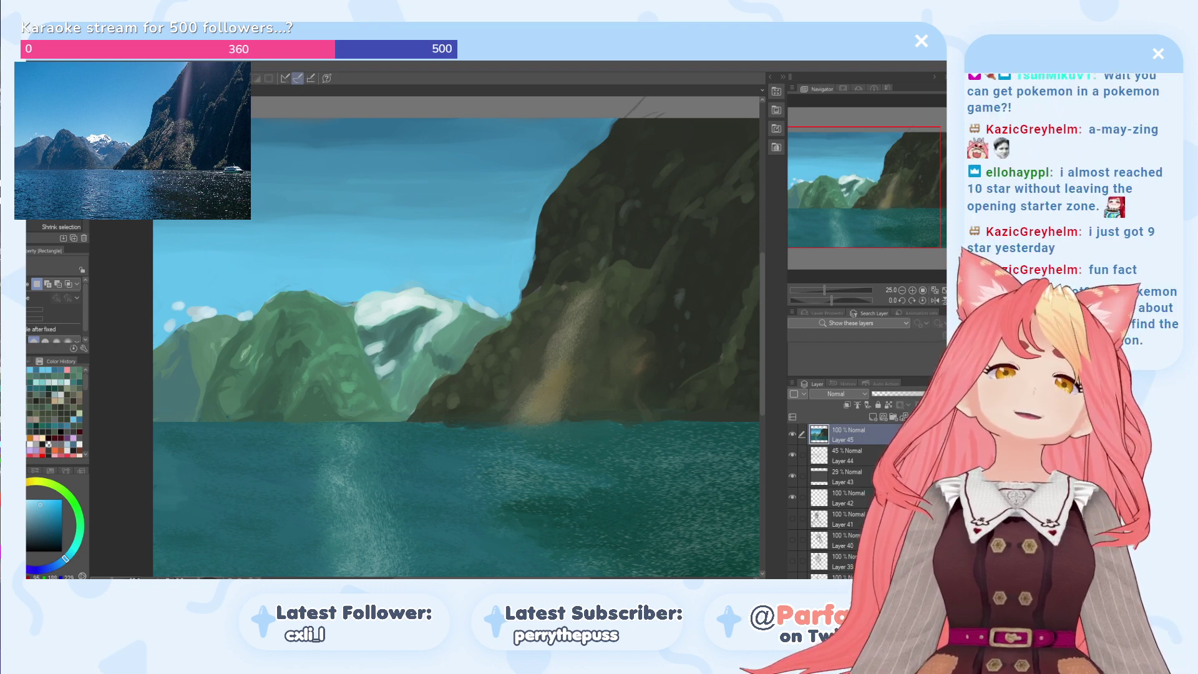
{"action": "left_click_drag", "start_coordinate": [763, 309], "coordinate": [762, 313]}
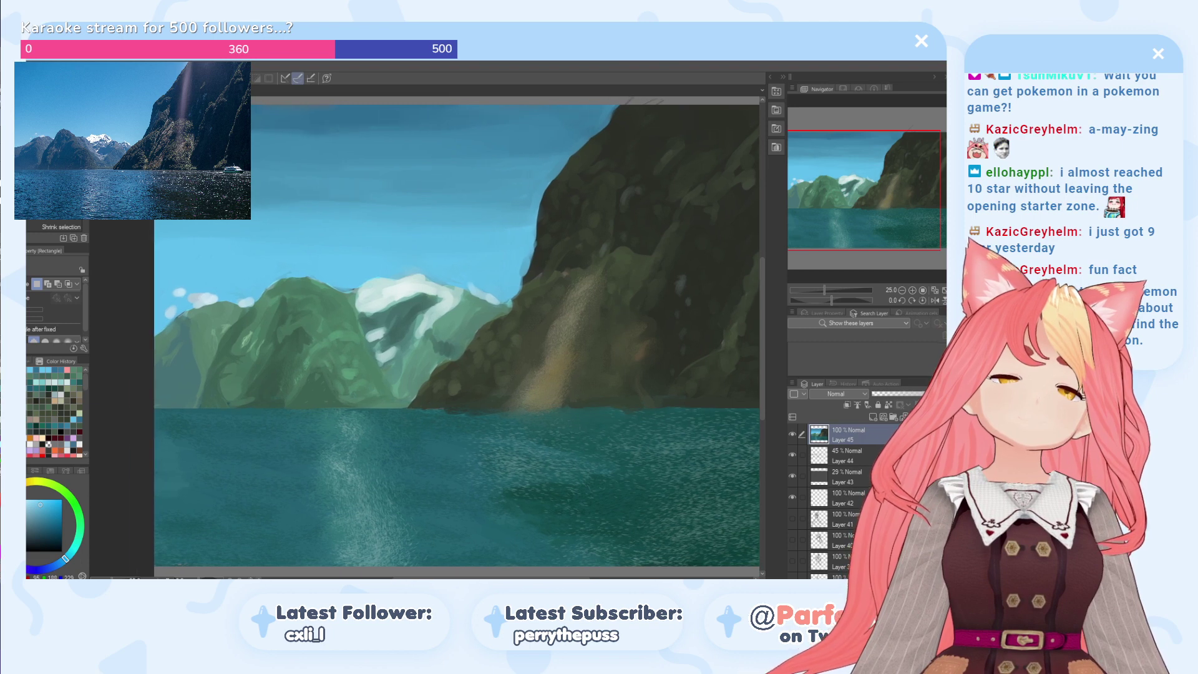
{"action": "left_click_drag", "start_coordinate": [458, 577], "coordinate": [472, 578]}
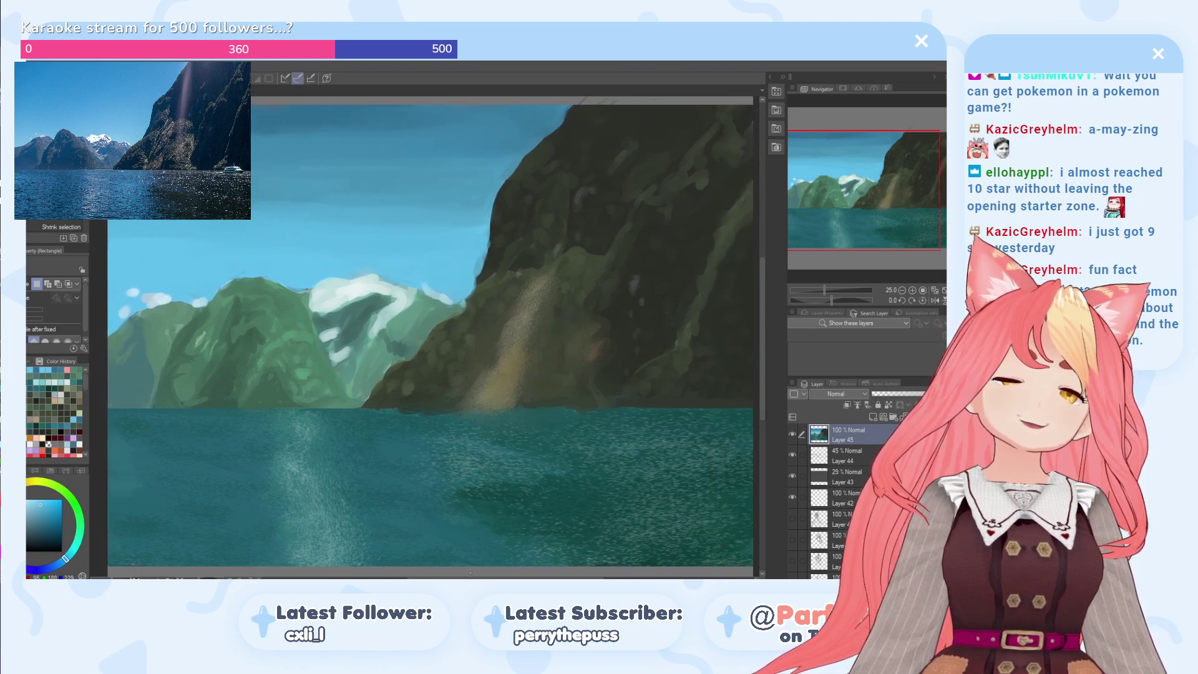